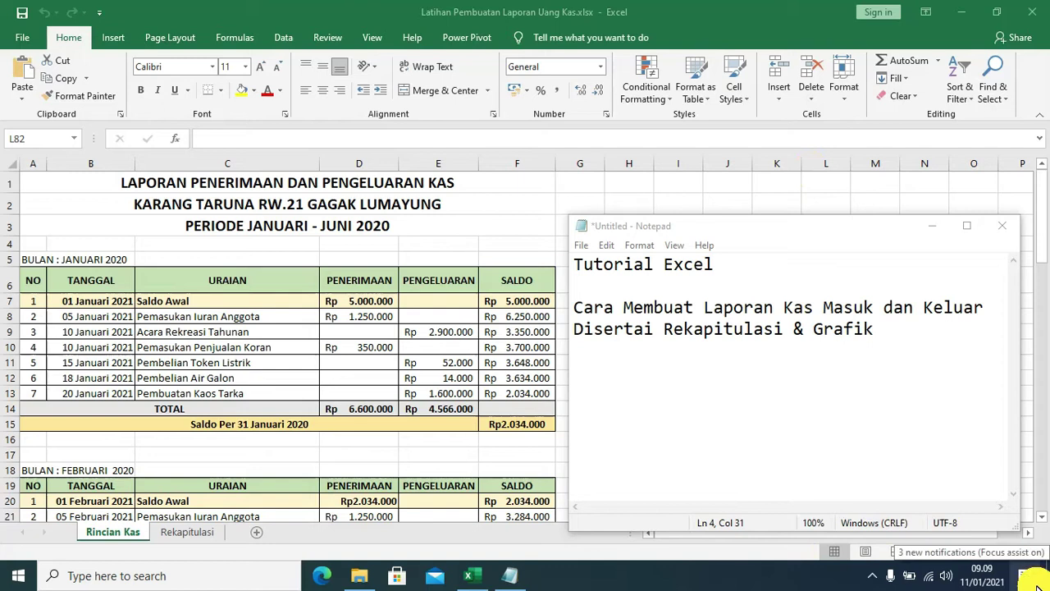
# Dismiss the notification and bring the Latihan Pembuatan Laporan Uang Kas.xlsx workbook in front of Notepad.
pyautogui.click(1036, 586)
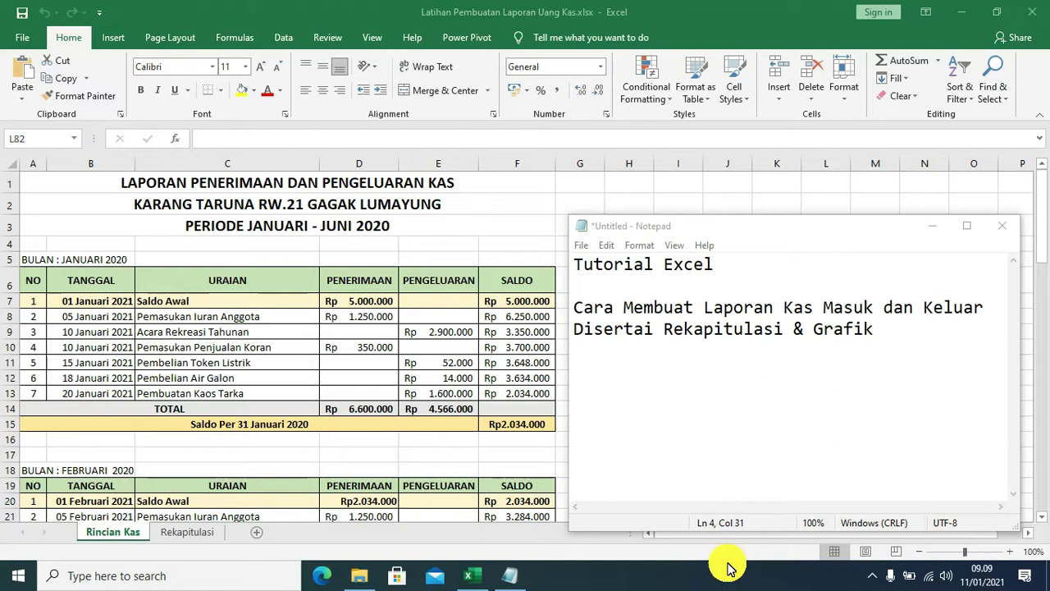
pyautogui.click(497, 213)
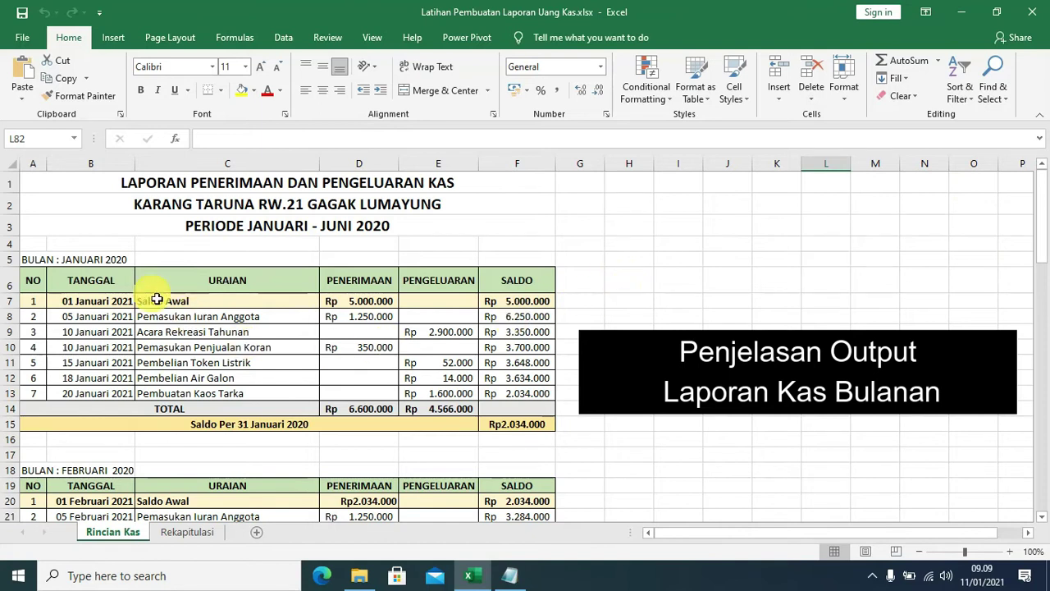
pyautogui.scroll(-5, 675, 307)
pyautogui.scroll(-7, 674, 308)
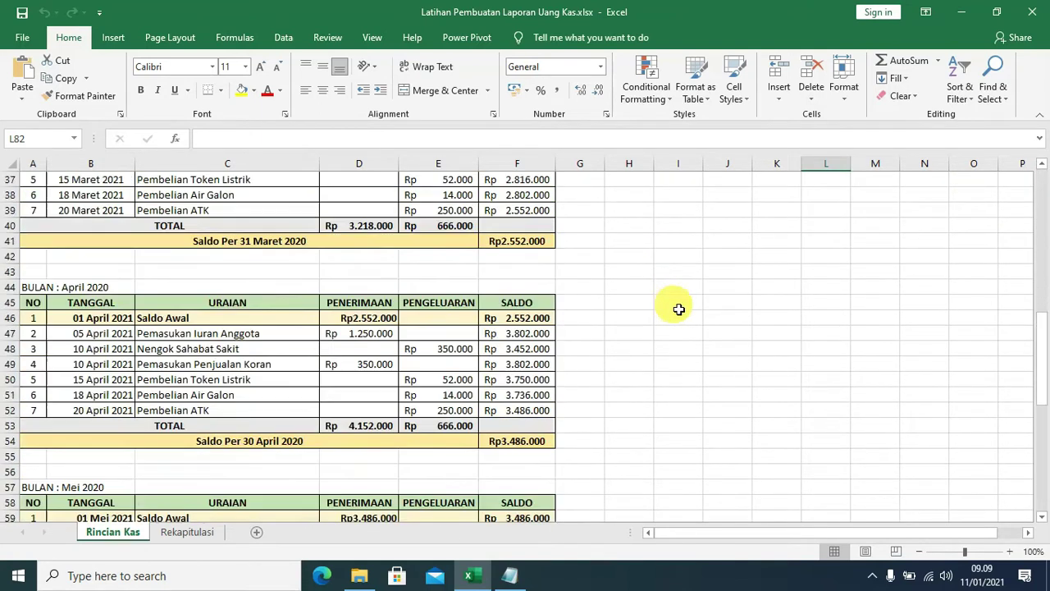
pyautogui.scroll(-4, 674, 308)
pyautogui.scroll(-4, 674, 308)
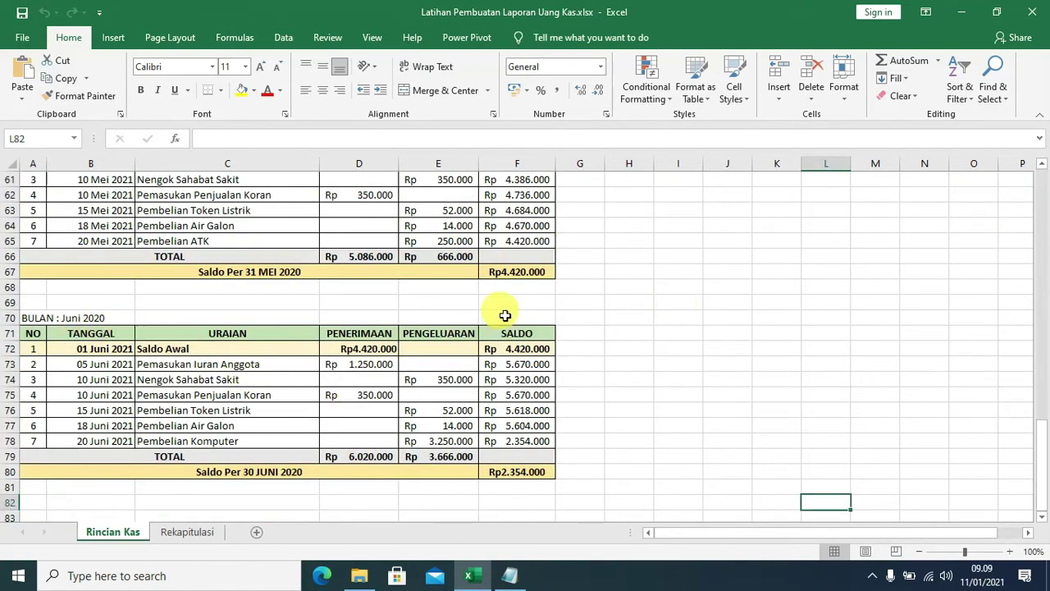
pyautogui.scroll(7, 832, 328)
pyautogui.scroll(12, 832, 328)
pyautogui.scroll(1, 832, 328)
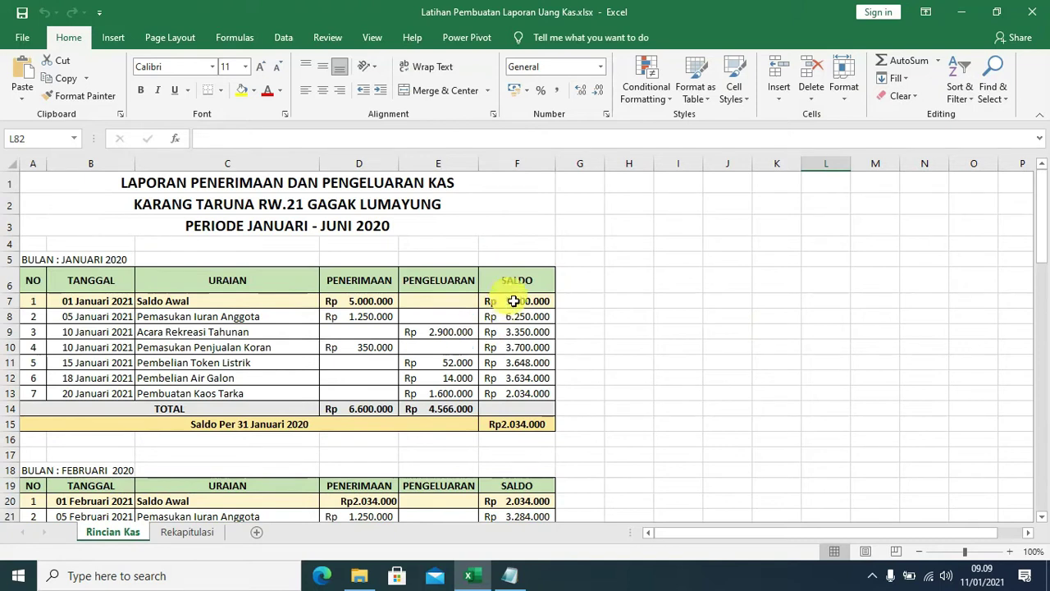
pyautogui.click(375, 282)
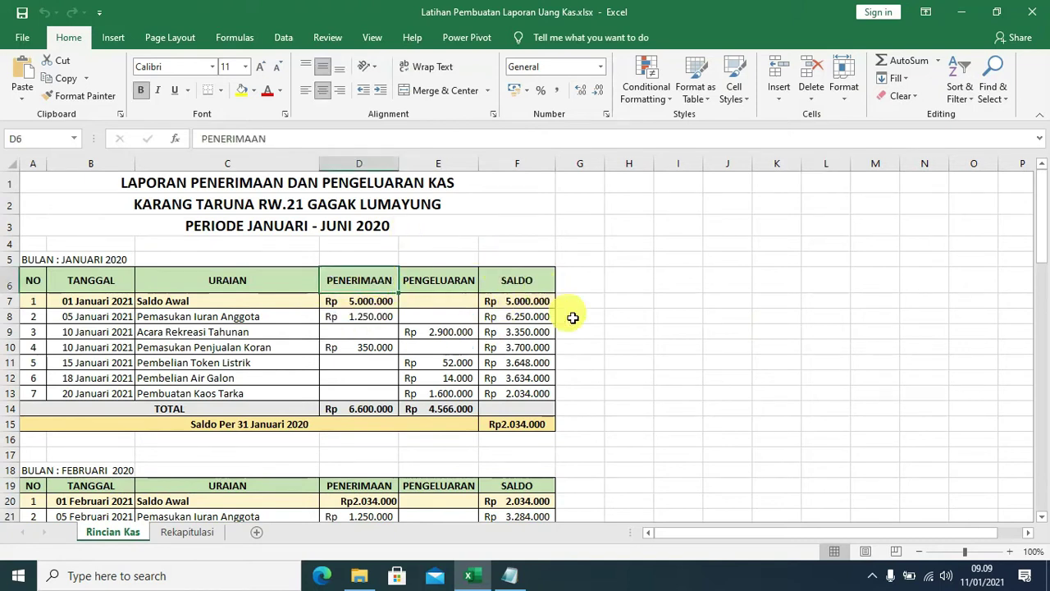
pyautogui.click(448, 284)
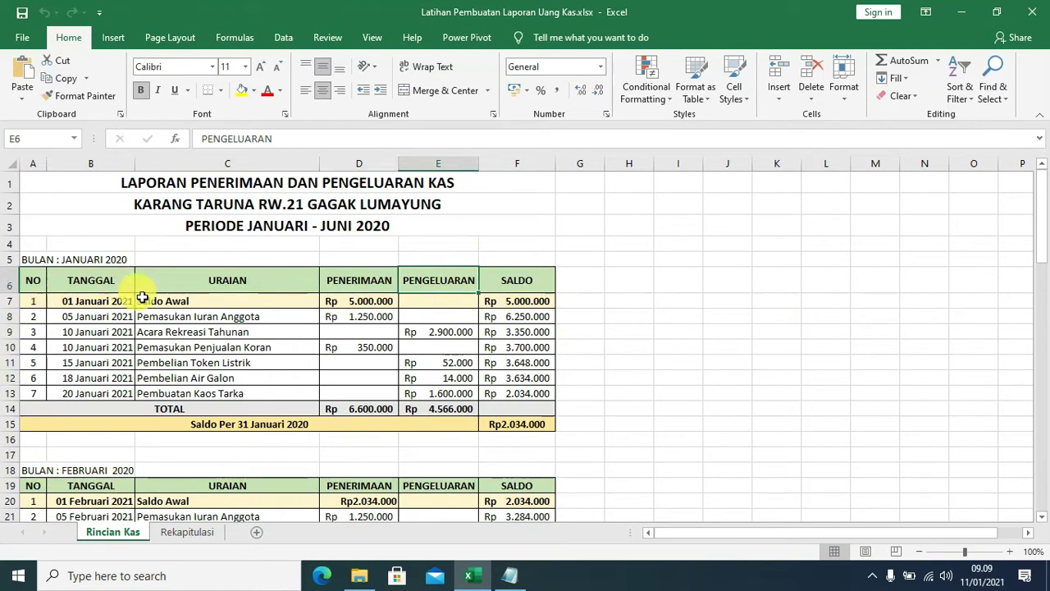
pyautogui.click(72, 287)
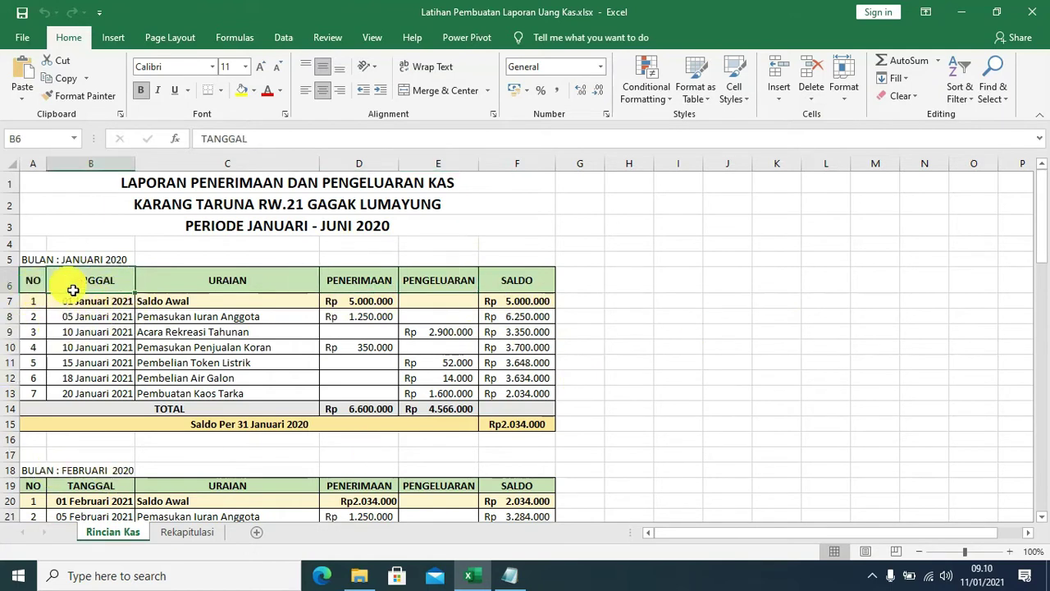
pyautogui.click(234, 281)
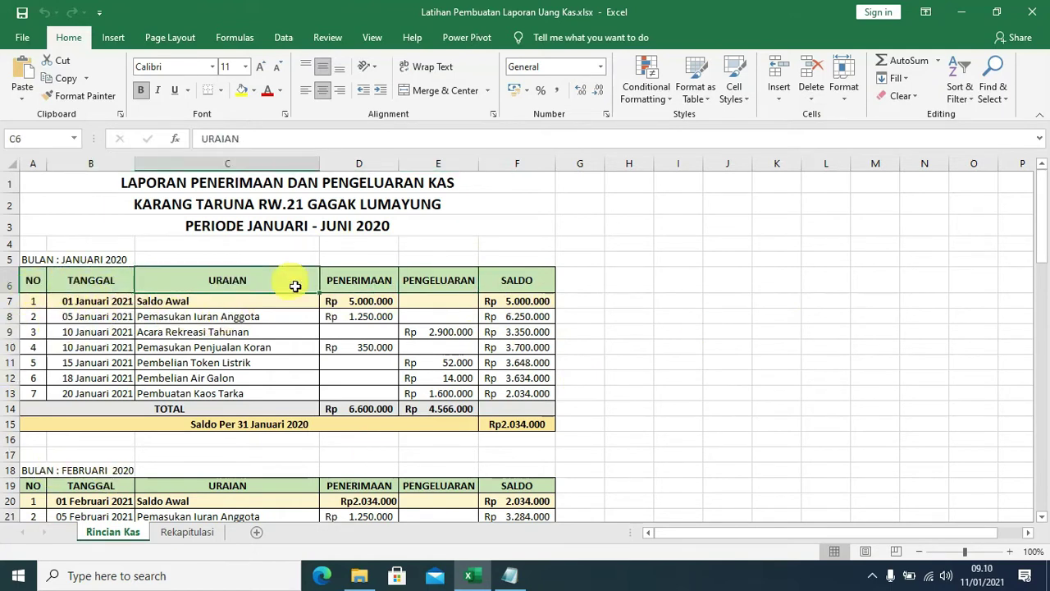
pyautogui.click(348, 286)
pyautogui.click(438, 291)
pyautogui.click(533, 280)
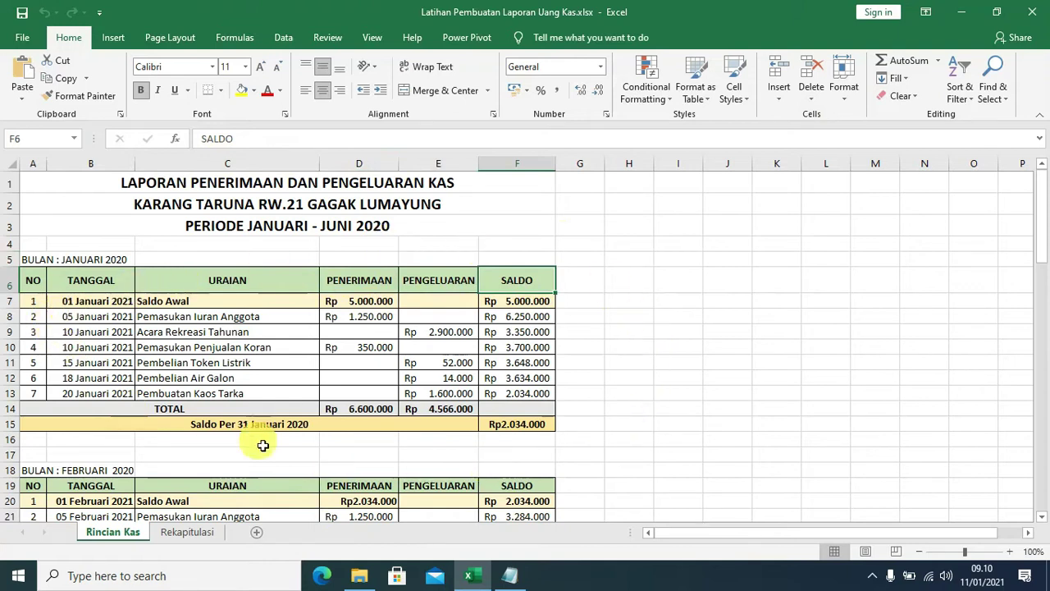
pyautogui.click(209, 309)
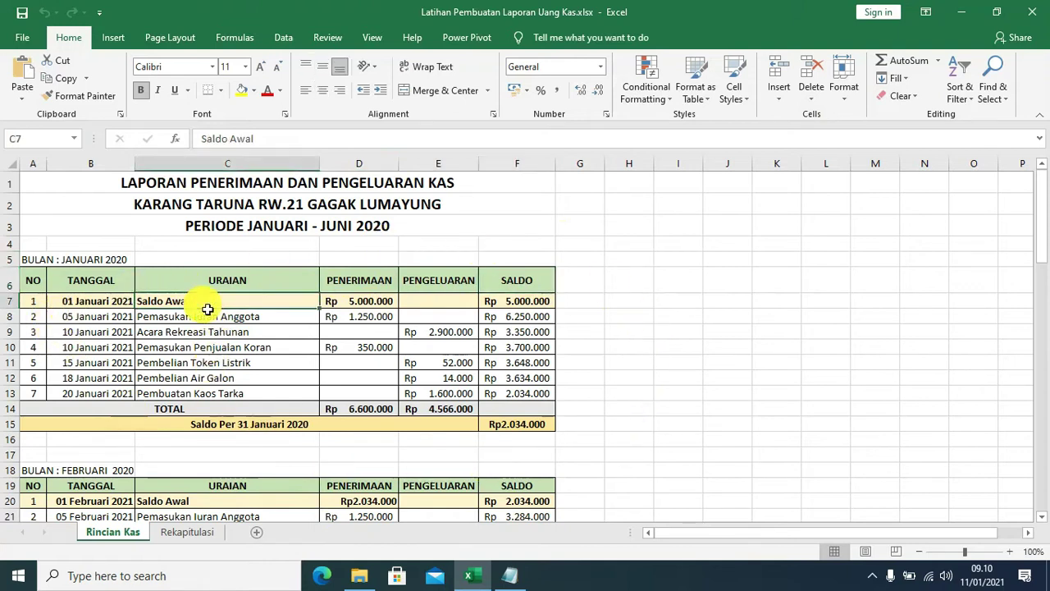
pyautogui.click(364, 310)
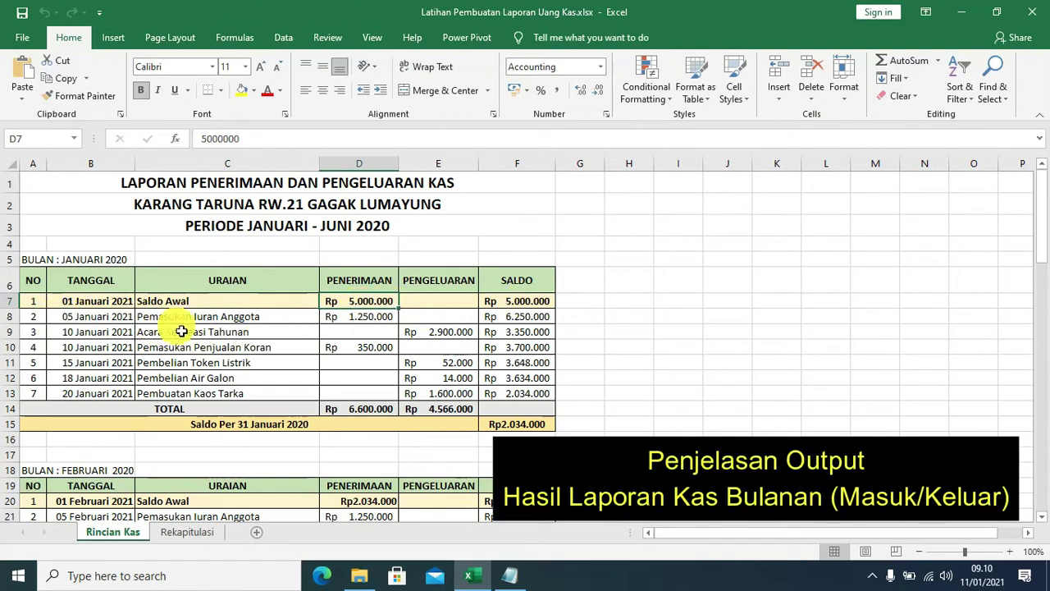
pyautogui.click(217, 320)
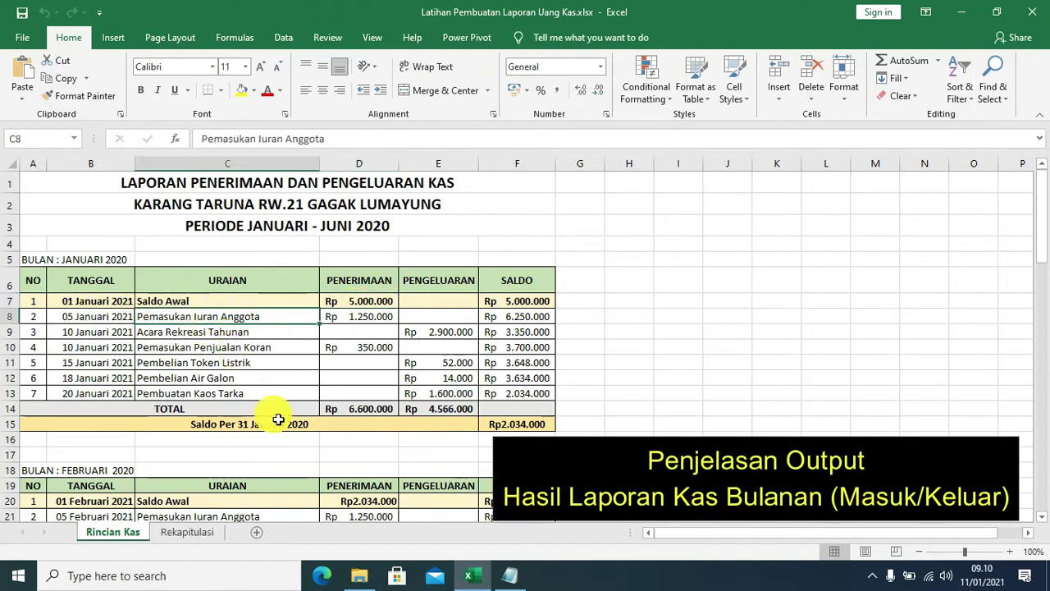
pyautogui.click(380, 320)
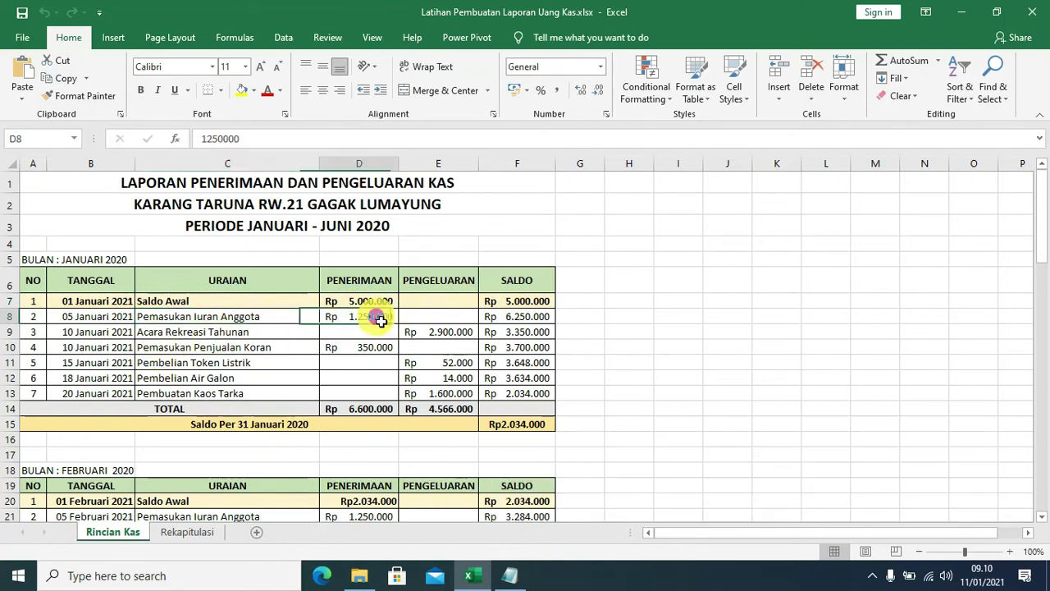
pyautogui.click(534, 317)
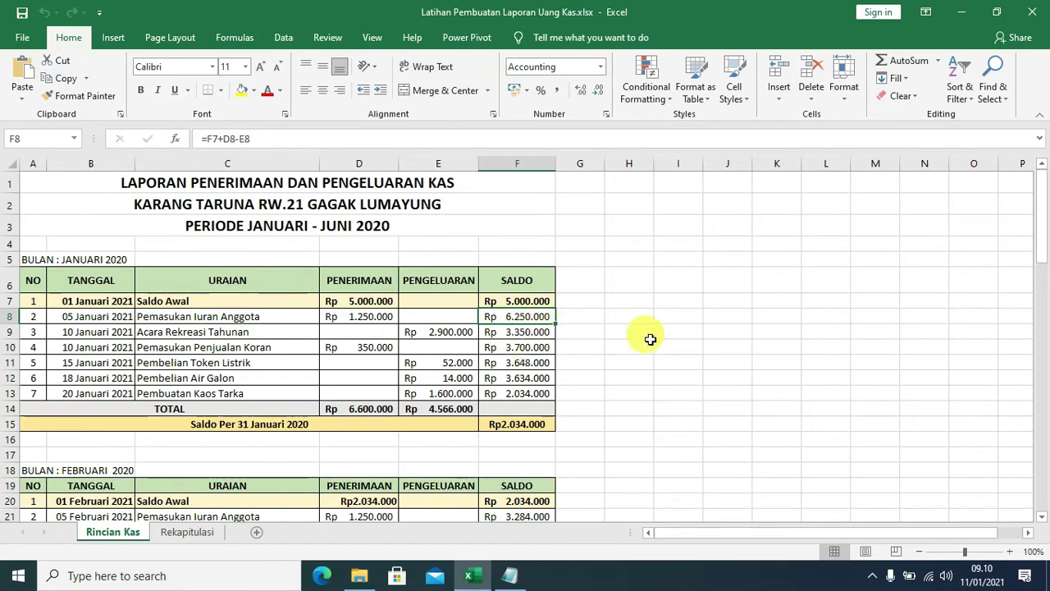
pyautogui.click(201, 334)
pyautogui.click(441, 334)
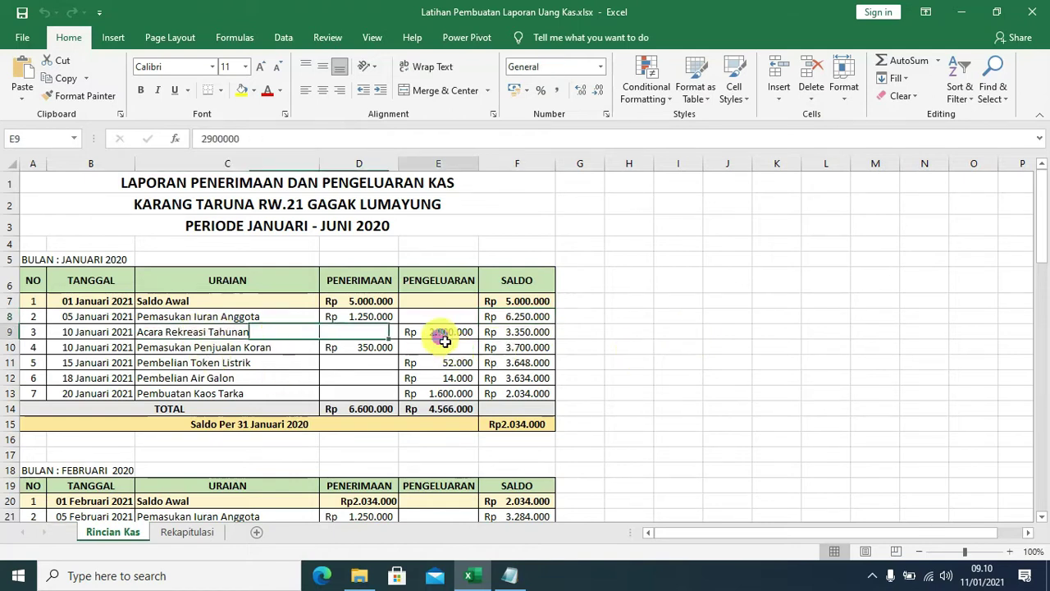
pyautogui.click(539, 333)
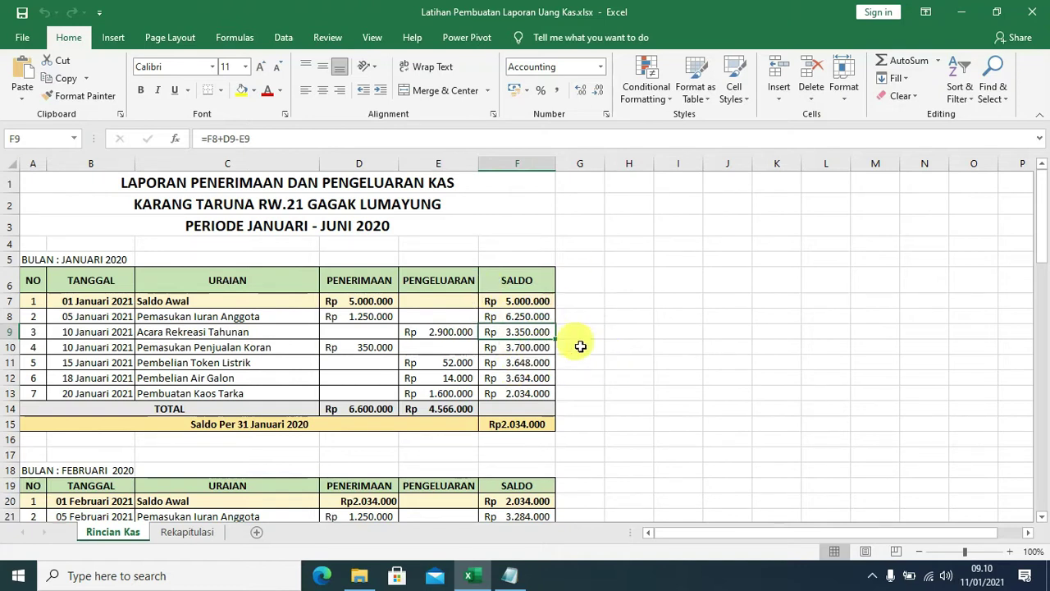
pyautogui.click(546, 319)
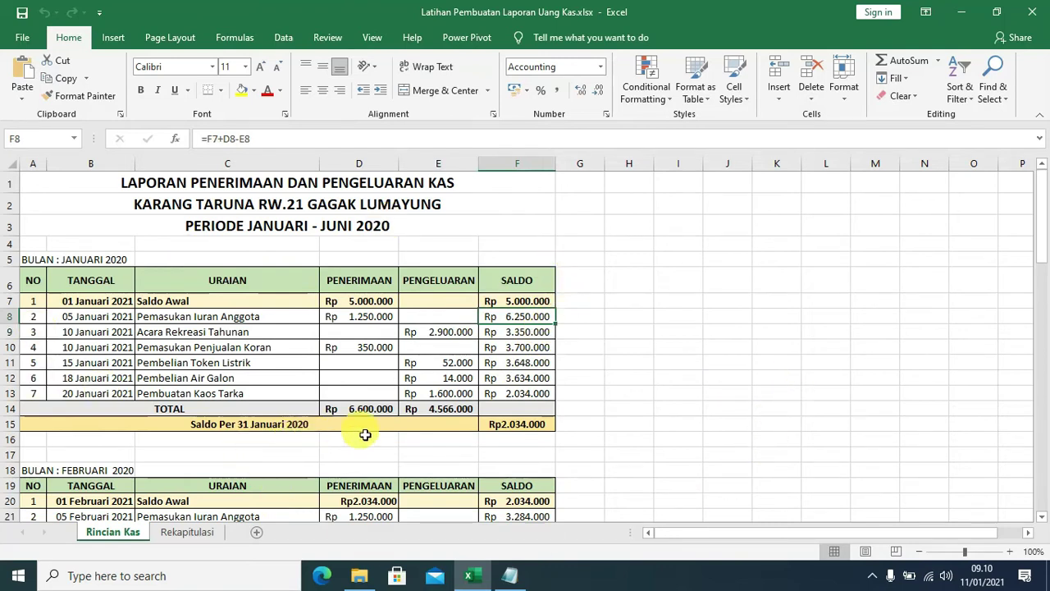
pyautogui.click(531, 427)
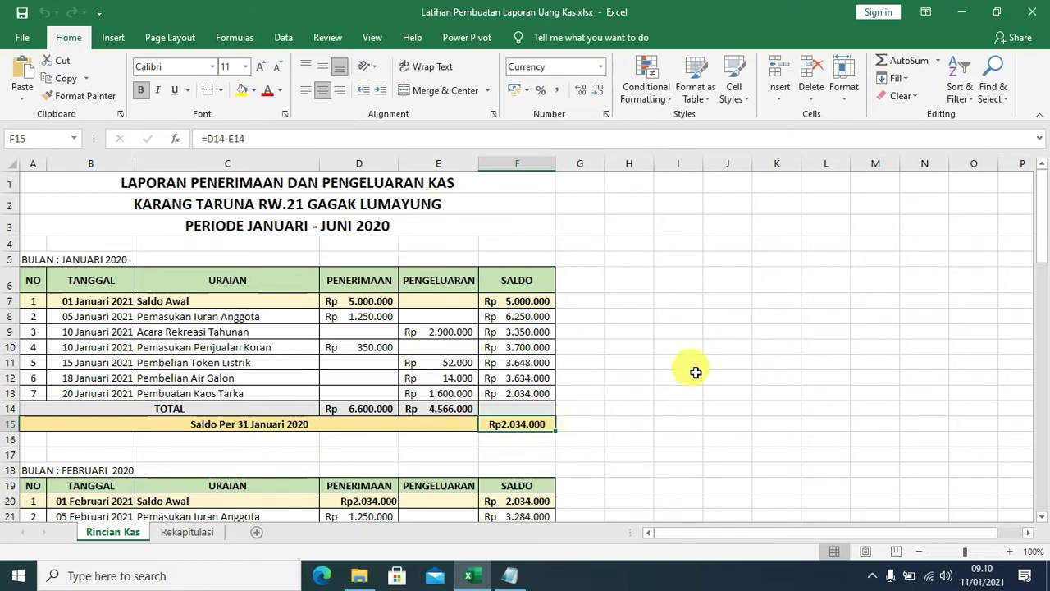
pyautogui.scroll(-4, 693, 365)
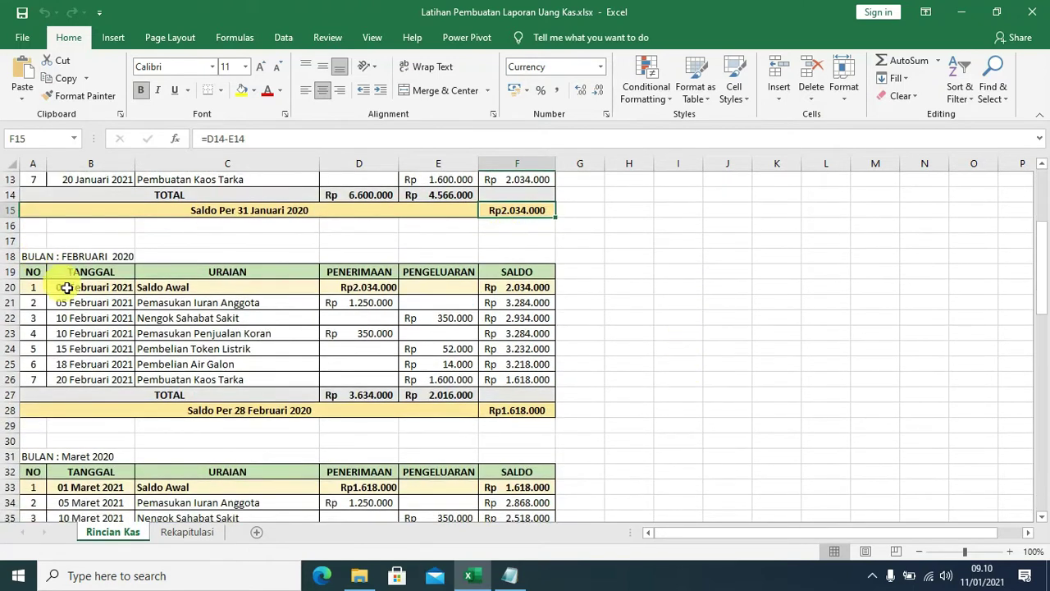
pyautogui.click(180, 288)
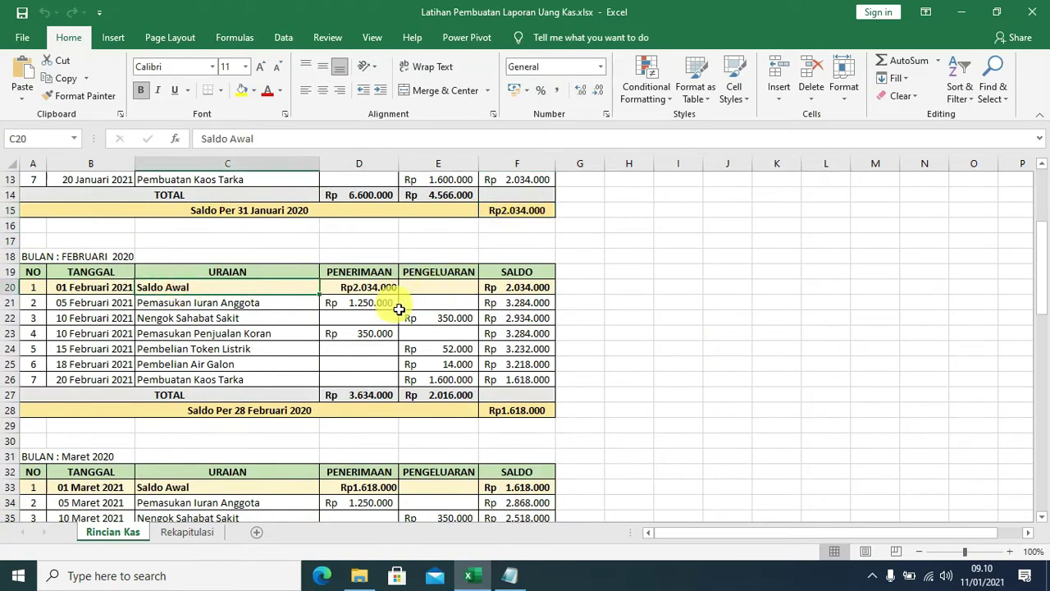
pyautogui.click(375, 287)
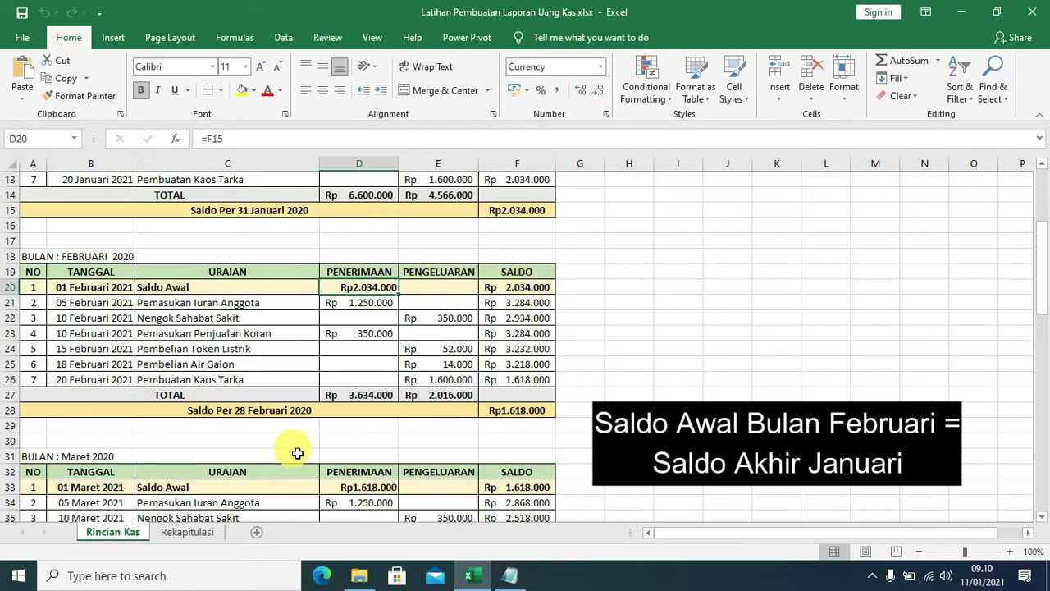
pyautogui.scroll(-1, 620, 390)
pyautogui.scroll(-3, 620, 390)
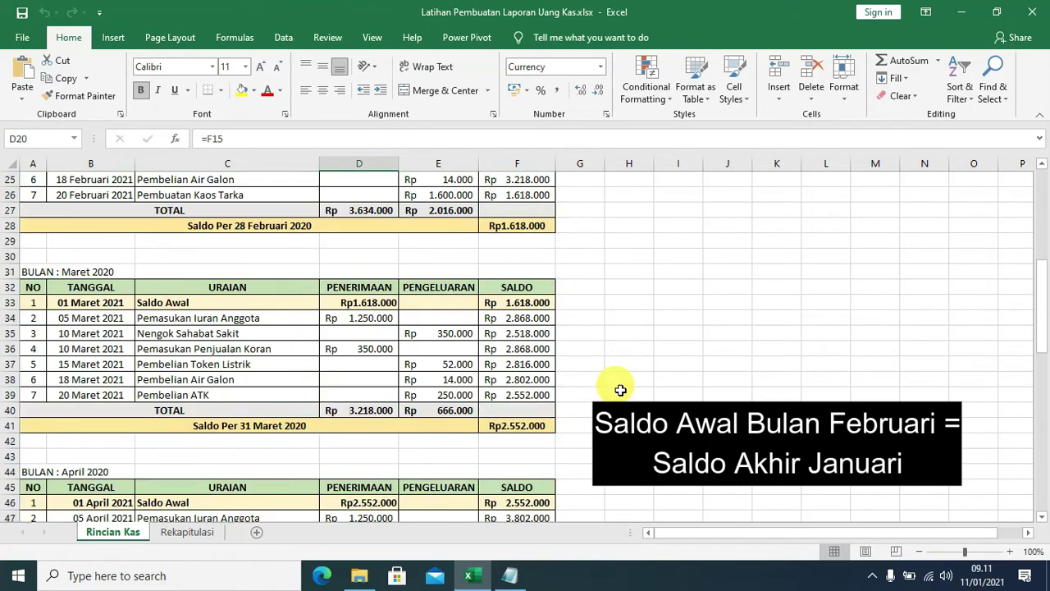
pyautogui.scroll(-3, 617, 391)
pyautogui.scroll(-2, 617, 391)
pyautogui.scroll(-4, 622, 382)
pyautogui.scroll(-4, 624, 386)
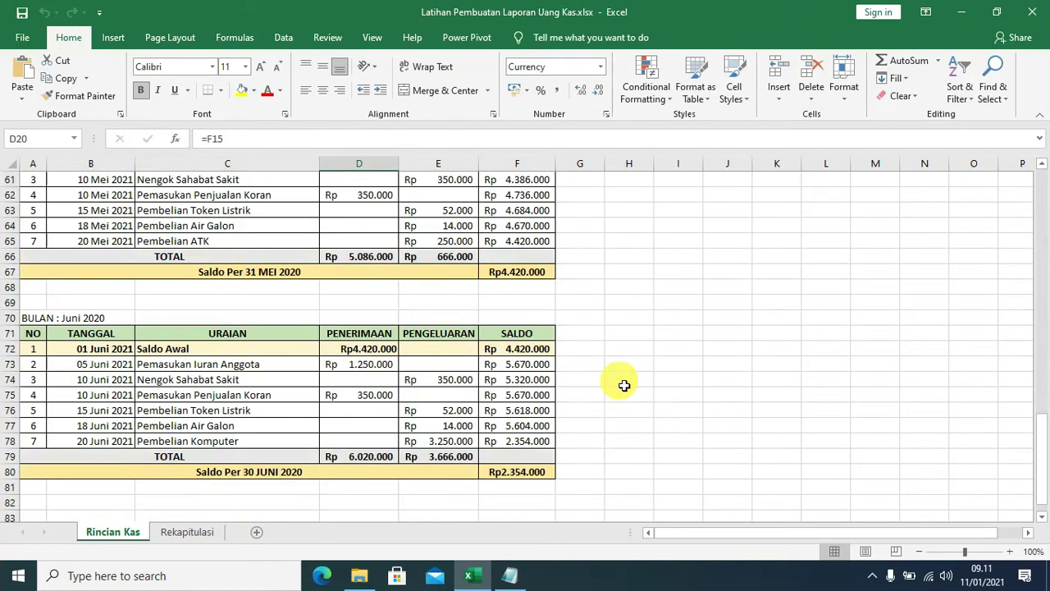
pyautogui.scroll(10, 621, 388)
pyautogui.scroll(10, 622, 388)
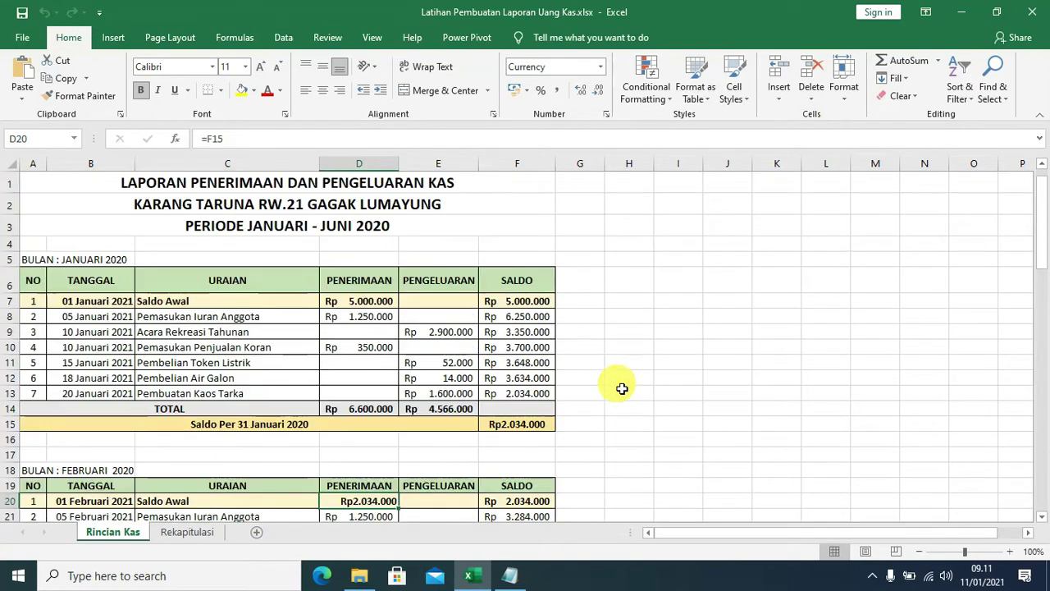
pyautogui.click(196, 533)
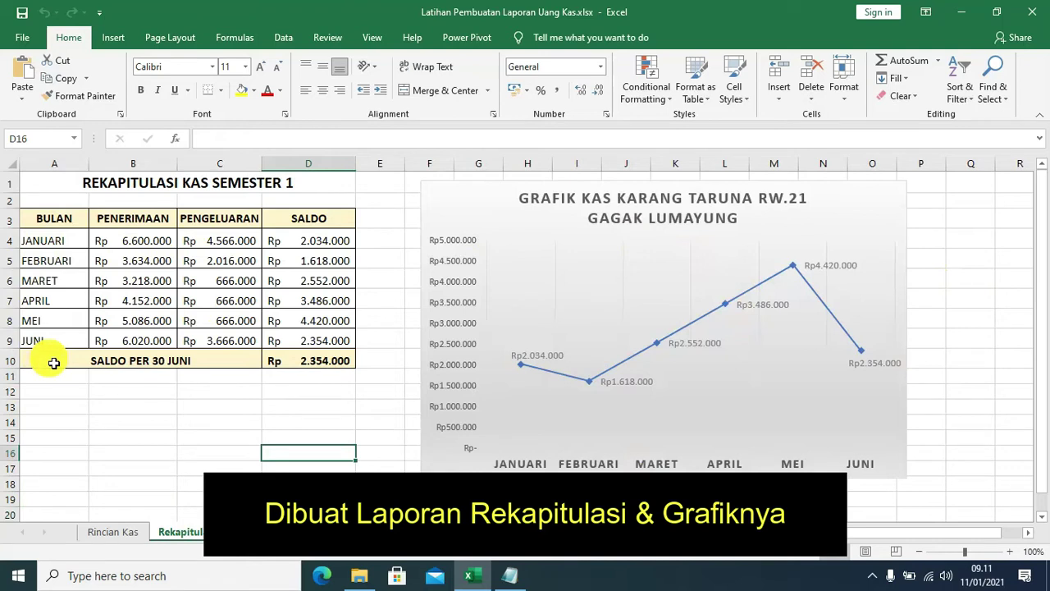
pyautogui.click(322, 361)
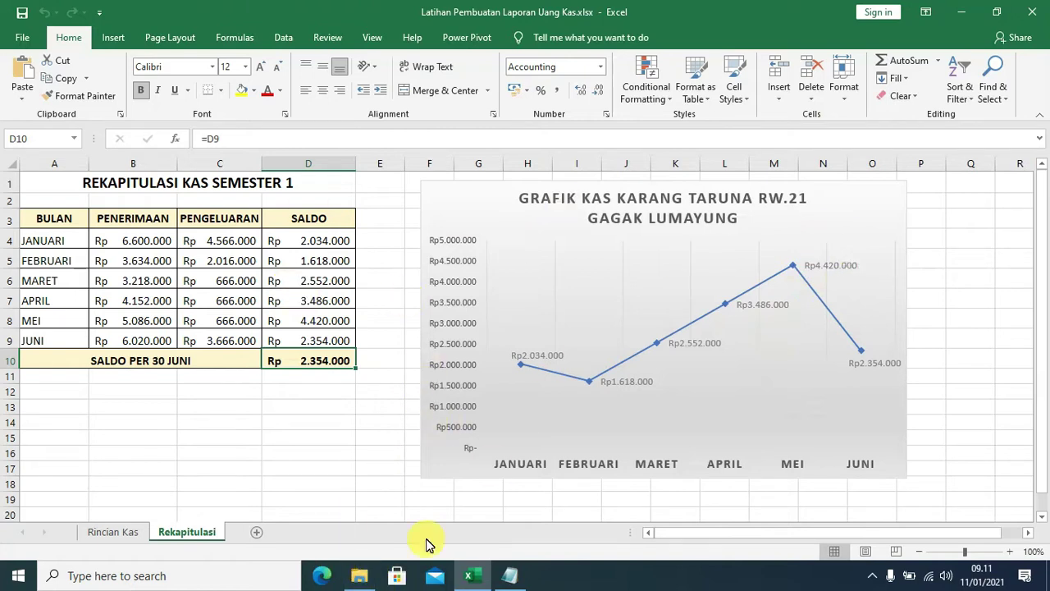
pyautogui.click(112, 533)
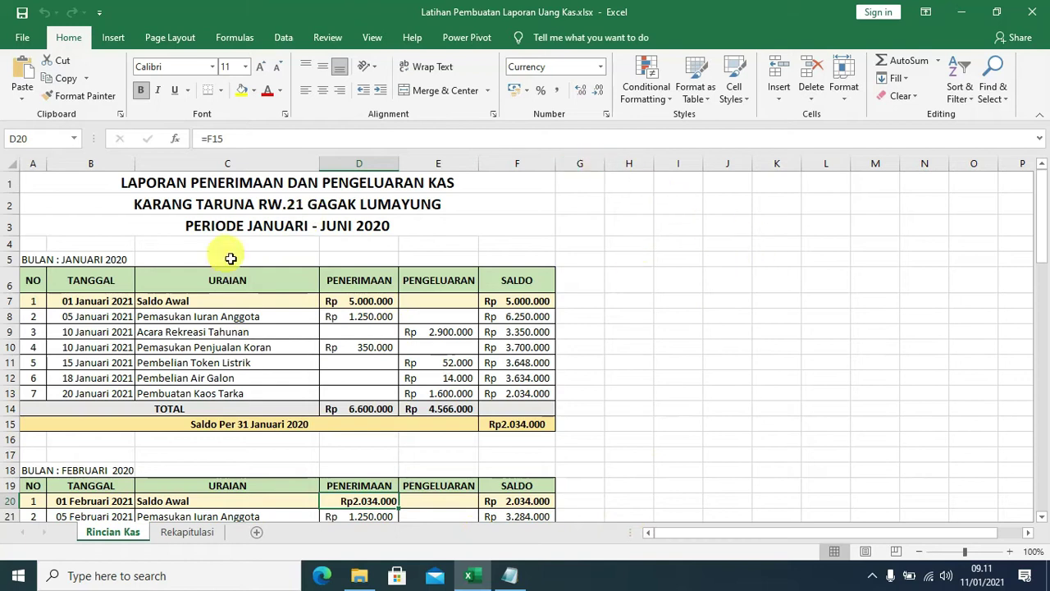
# Copy the report title and January table block A1:F15.
pyautogui.moveTo(534, 182); pyautogui.dragTo(537, 423)
pyautogui.rightClick(510, 252)
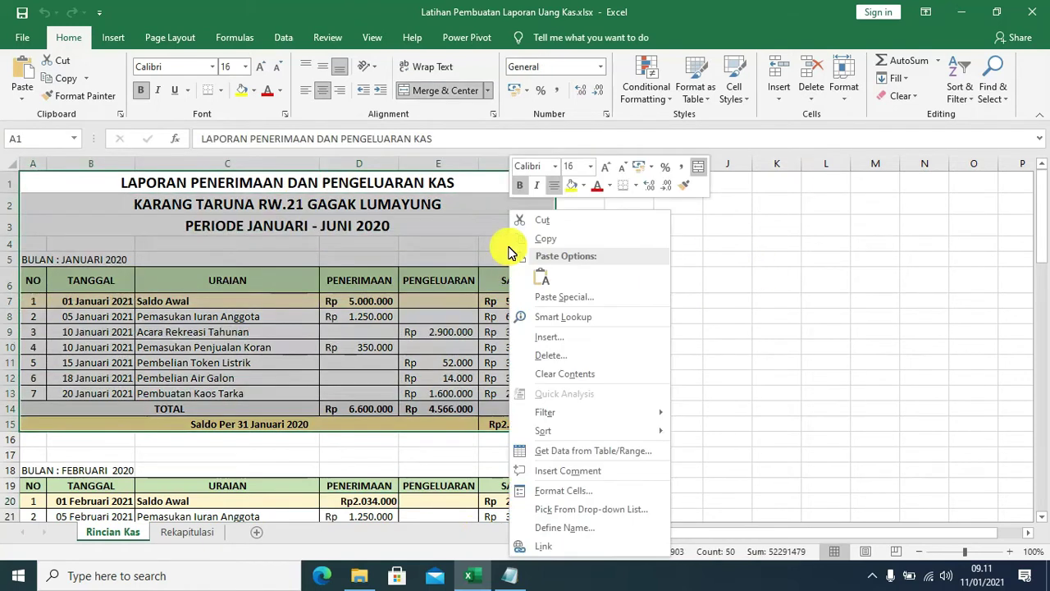
pyautogui.click(544, 240)
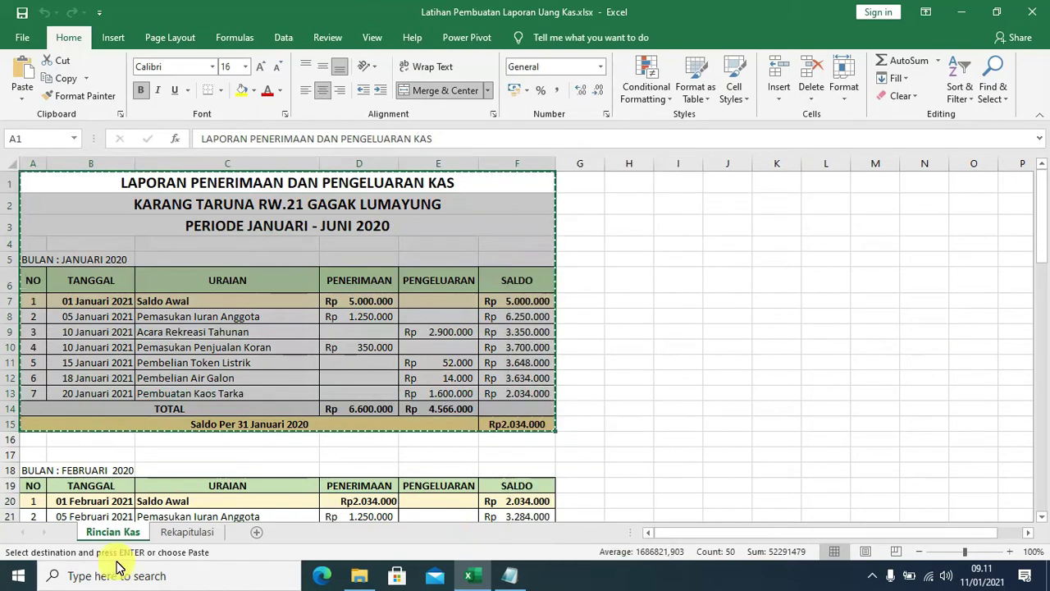
# Launch Excel from Windows search to start a new blank workbook.
pyautogui.click(146, 577)
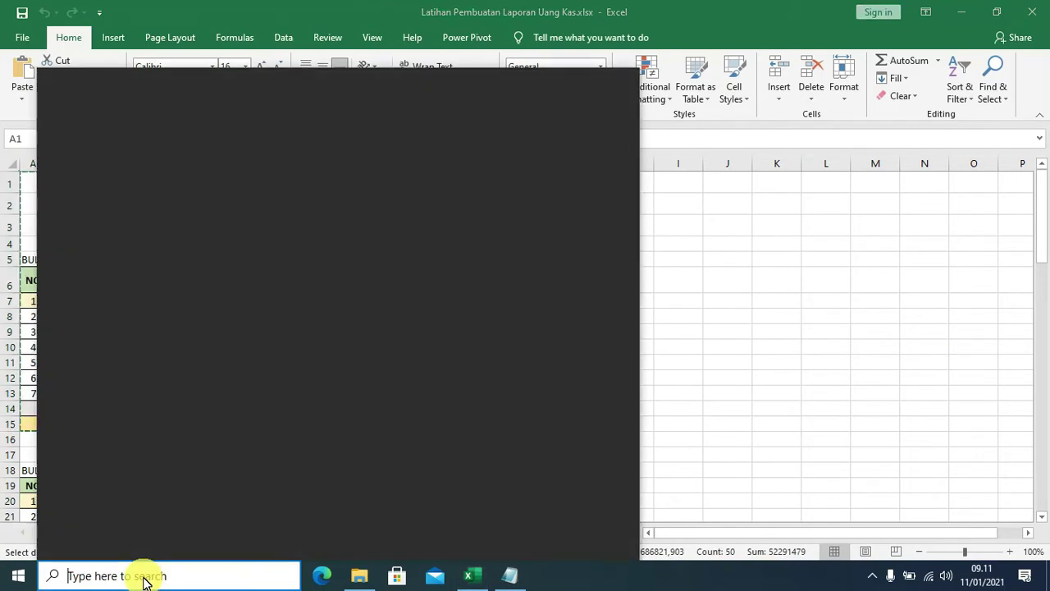
pyautogui.write('excel')
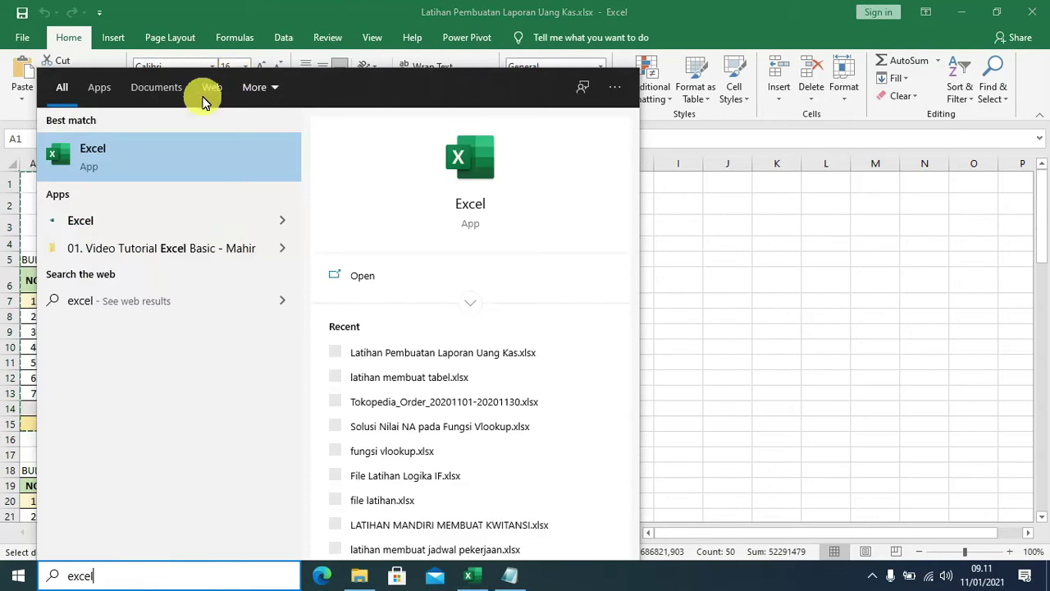
pyautogui.click(141, 150)
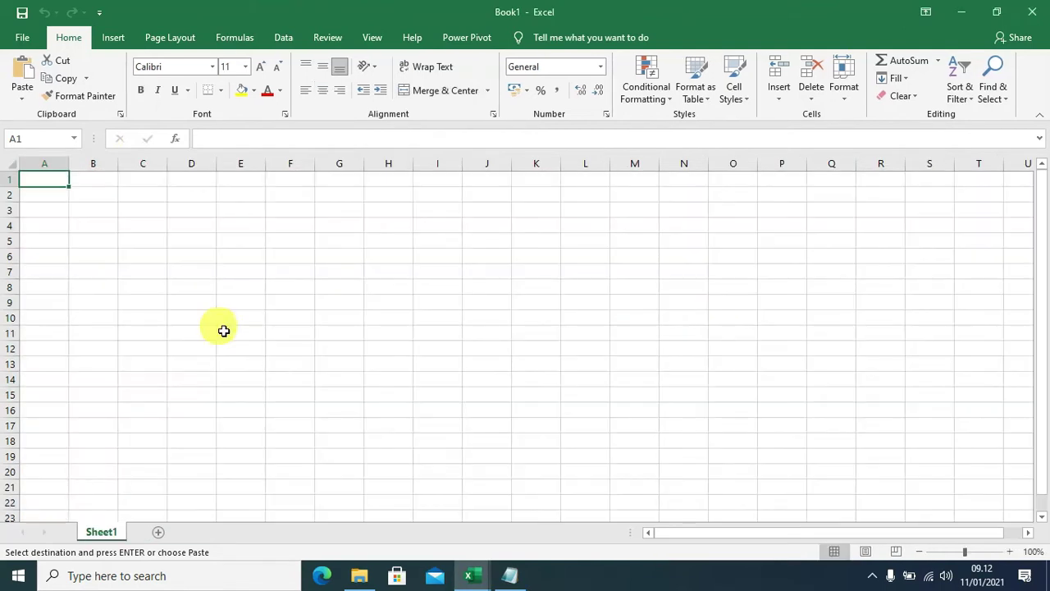
# Paste the copied report into Sheet1 and clear the amounts in D7:F14.
pyautogui.hotkey('ctrl', 'v')
pyautogui.click(734, 328)
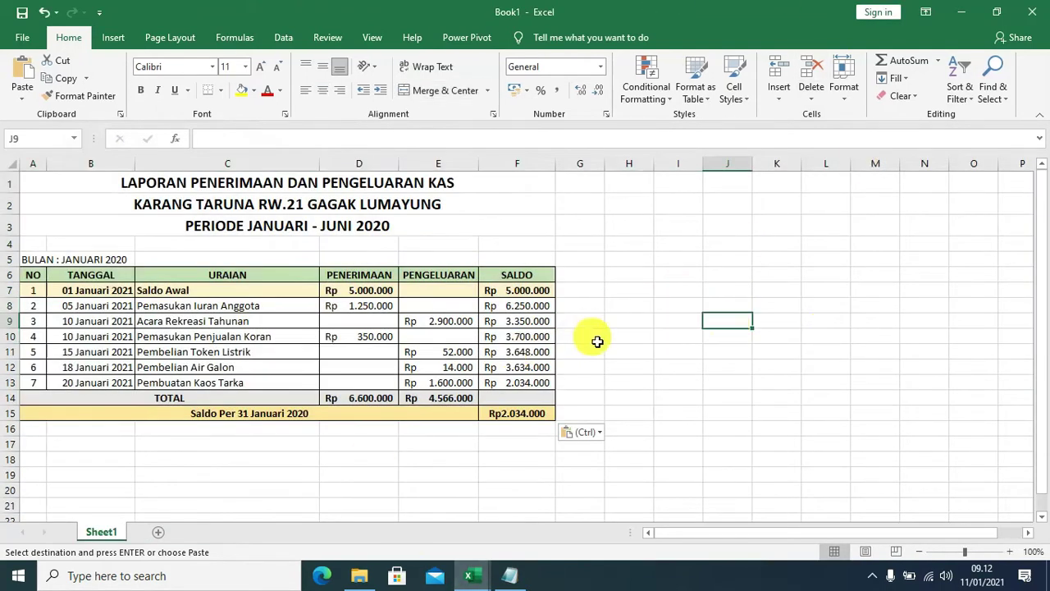
pyautogui.moveTo(382, 292); pyautogui.dragTo(517, 403)
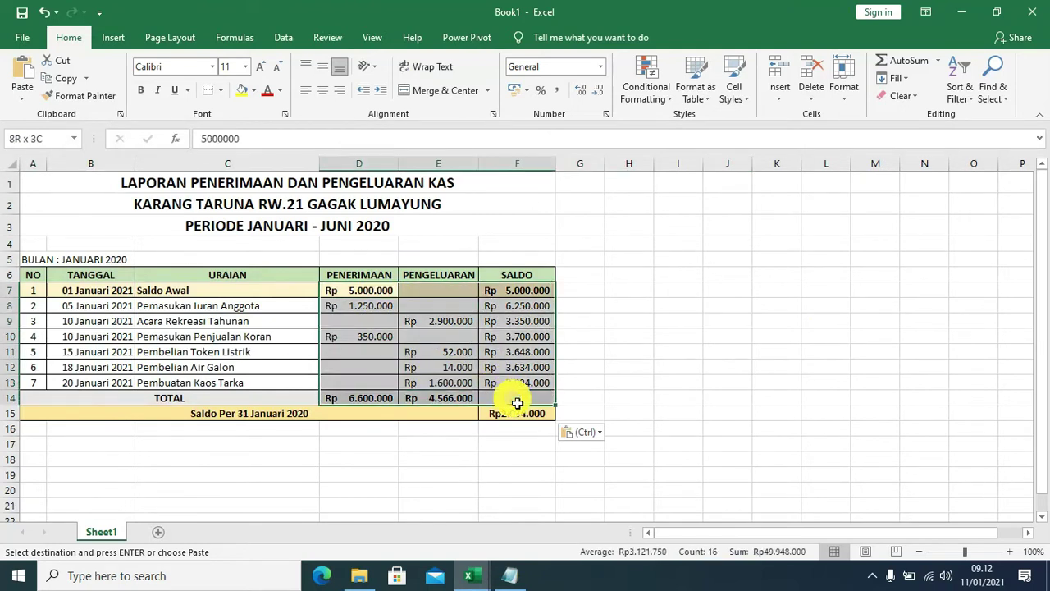
pyautogui.press('Delete')
pyautogui.click(766, 369)
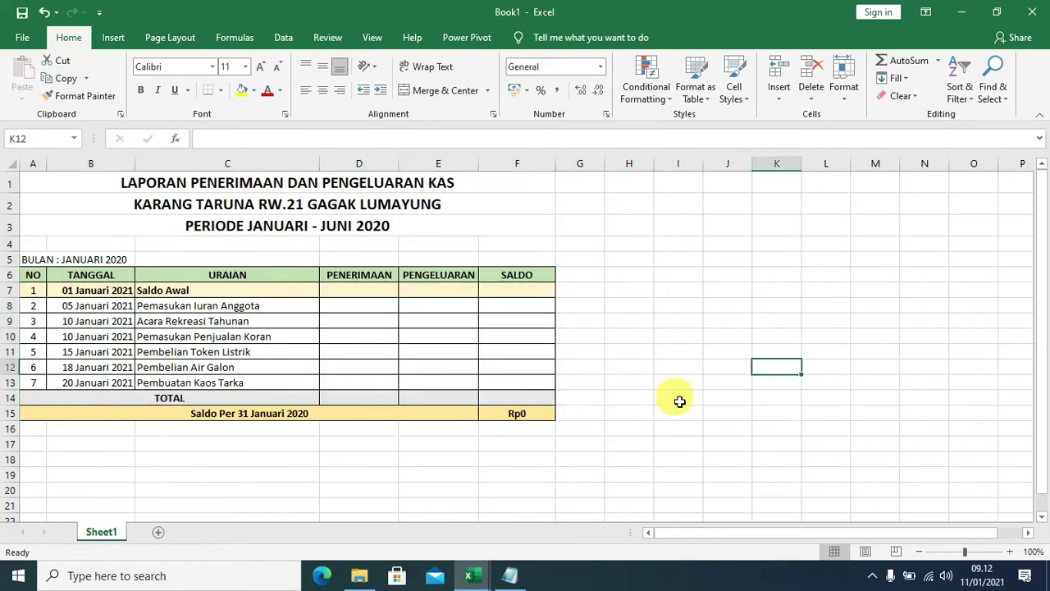
# Delete the final Saldo Per 31 Januari 2020 value in F15.
pyautogui.click(520, 412)
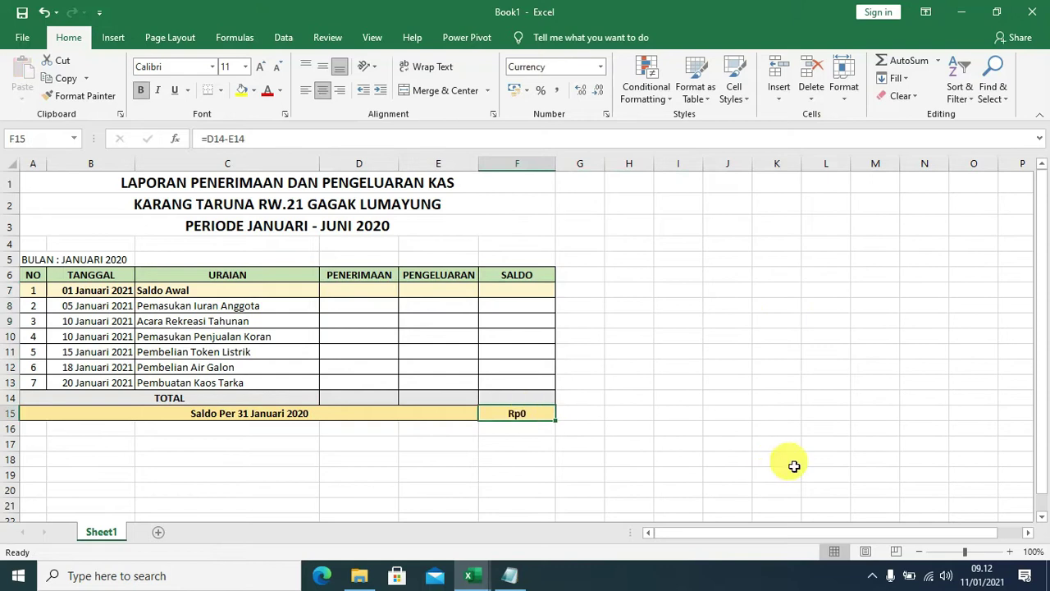
pyautogui.press('Delete')
pyautogui.click(808, 305)
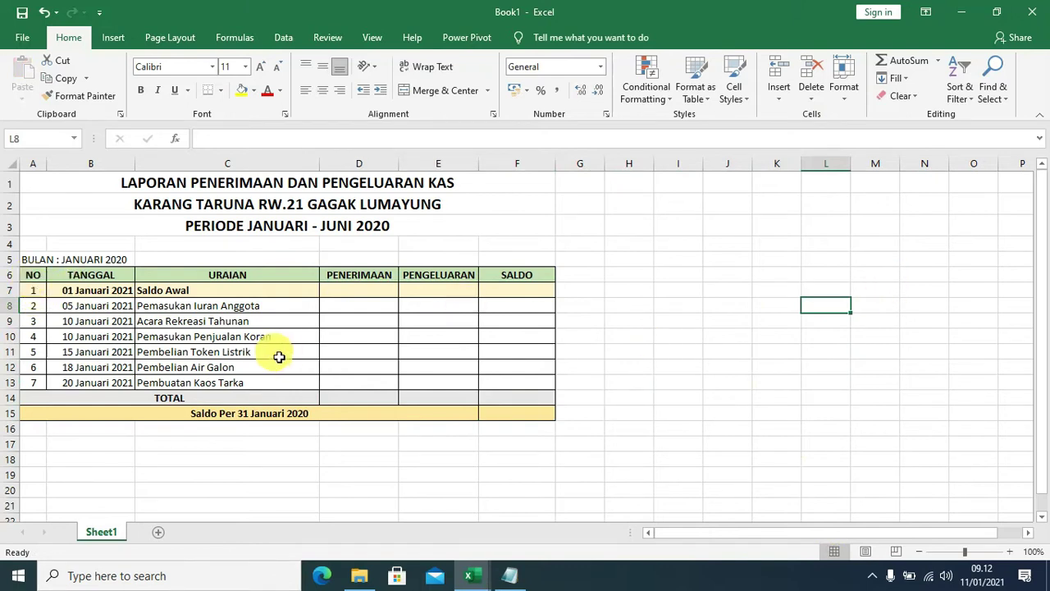
# Clear the old TANGGAL dates in B7:B13.
pyautogui.moveTo(70, 289); pyautogui.dragTo(106, 383)
pyautogui.press('Delete')
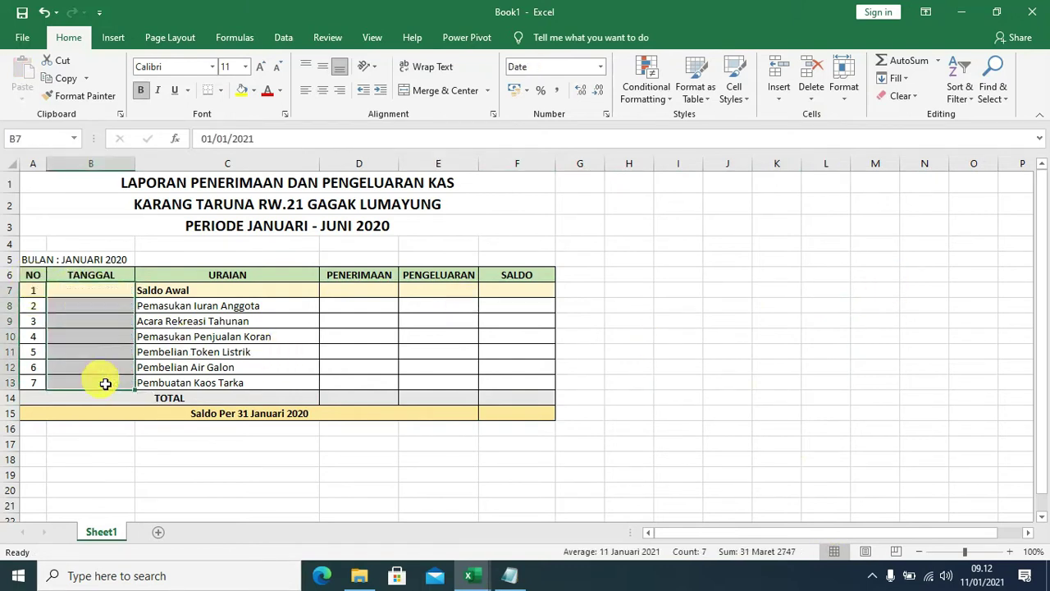
pyautogui.click(757, 321)
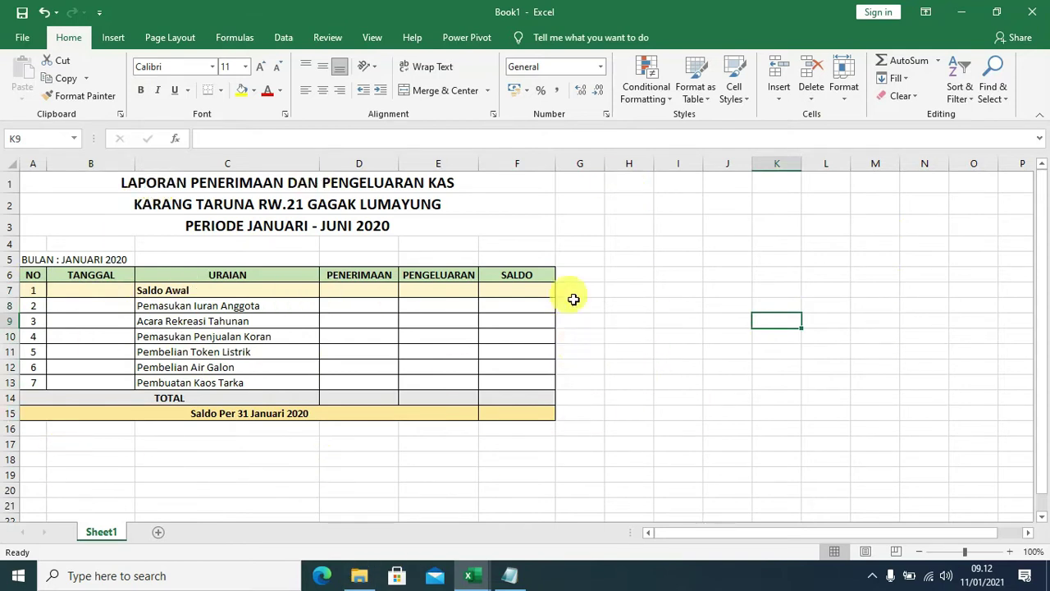
# Enter 01/01/2020 in B7, then select B7:B13 for formatting.
pyautogui.click(78, 291)
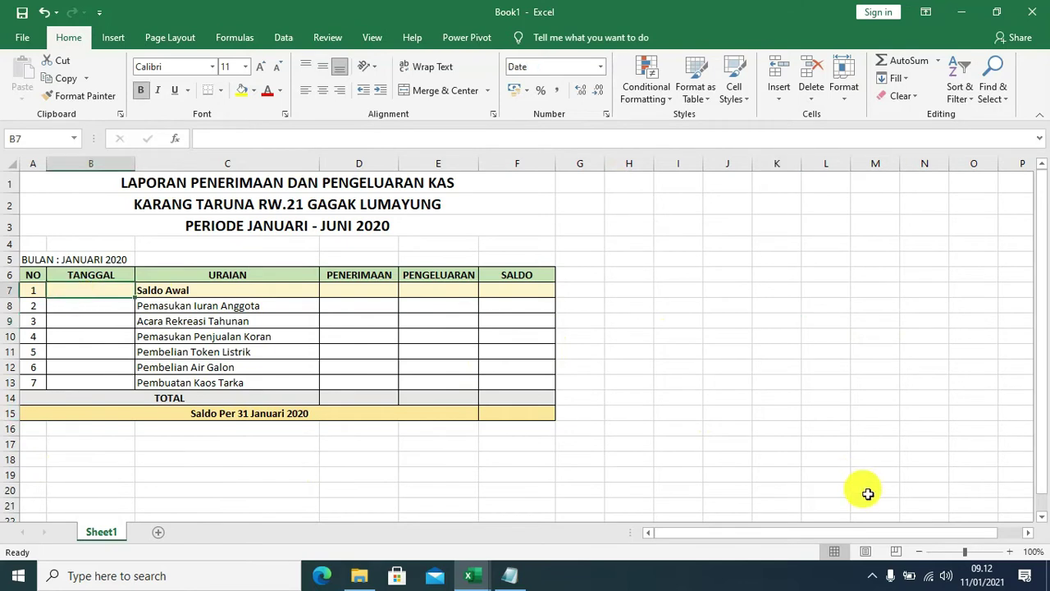
pyautogui.write('01/01/2020')
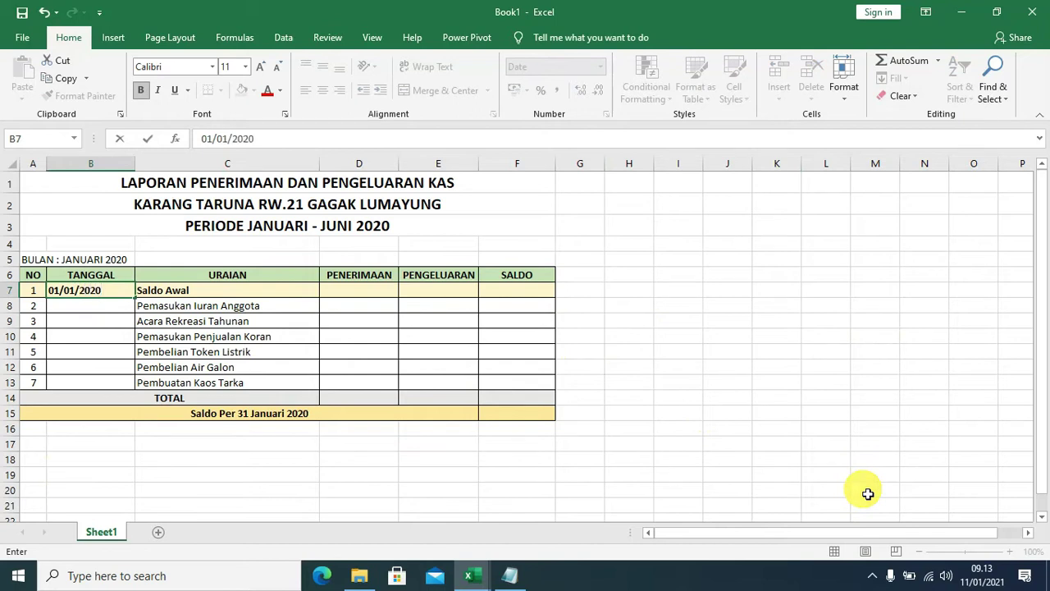
pyautogui.press('Return')
pyautogui.press('Up')
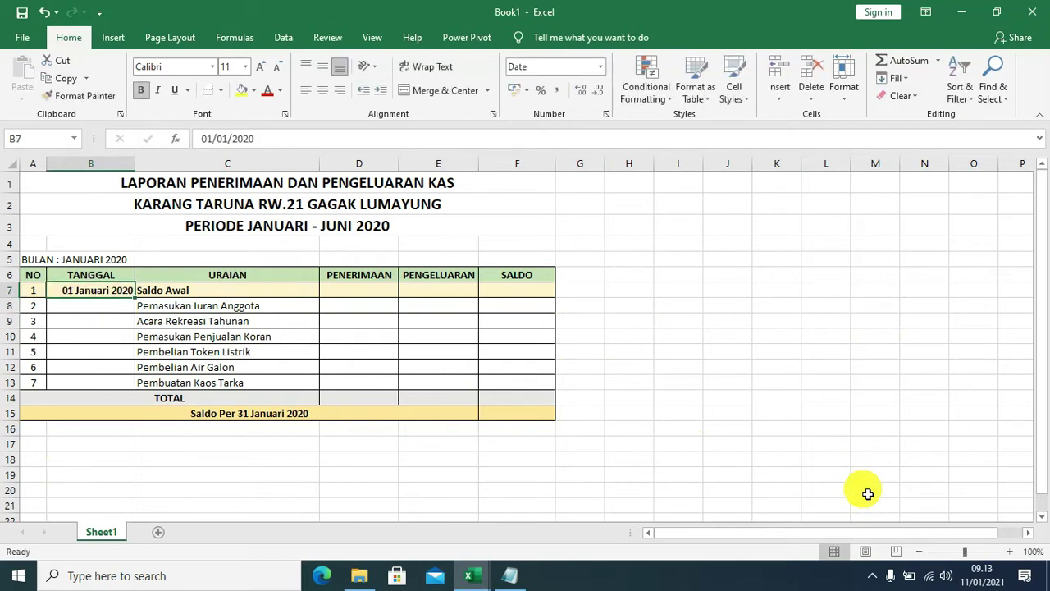
pyautogui.click(912, 396)
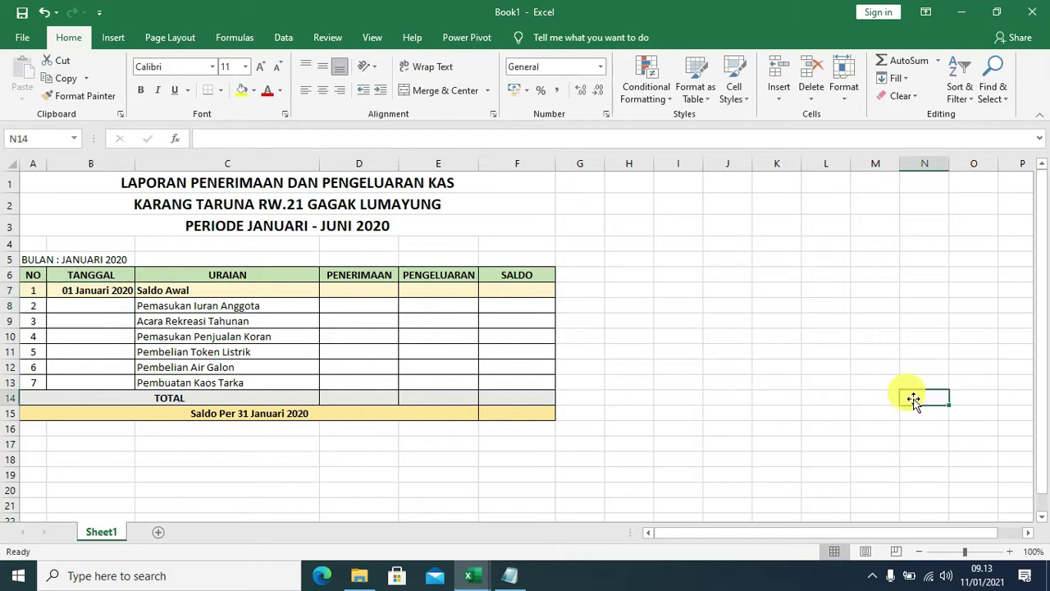
pyautogui.moveTo(122, 296); pyautogui.dragTo(122, 384)
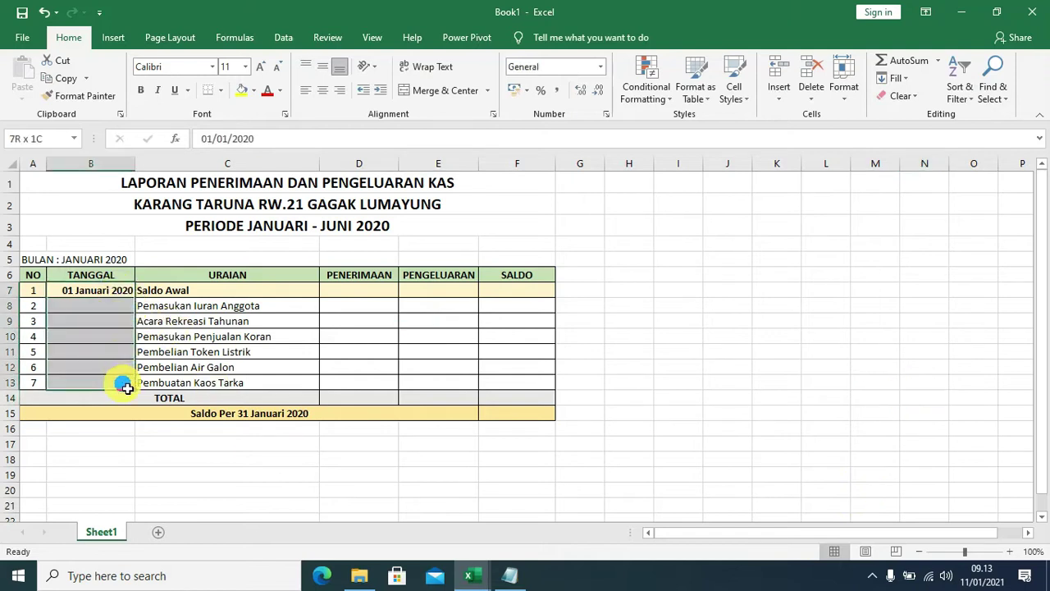
pyautogui.rightClick(104, 312)
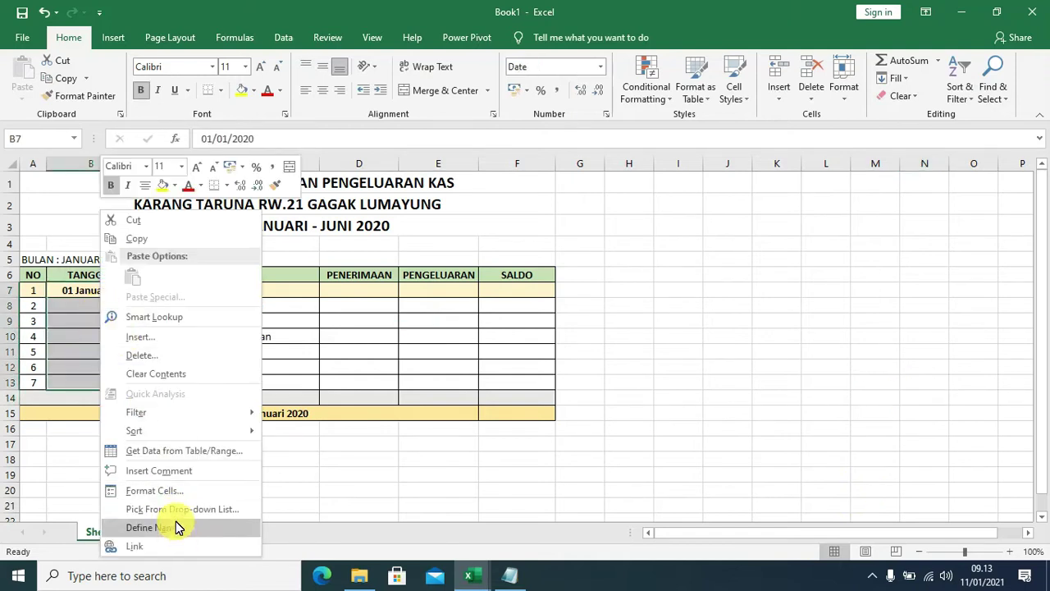
# Format B7:B13 with the Indonesian long date style, like 14 Maret 2012.
pyautogui.click(171, 492)
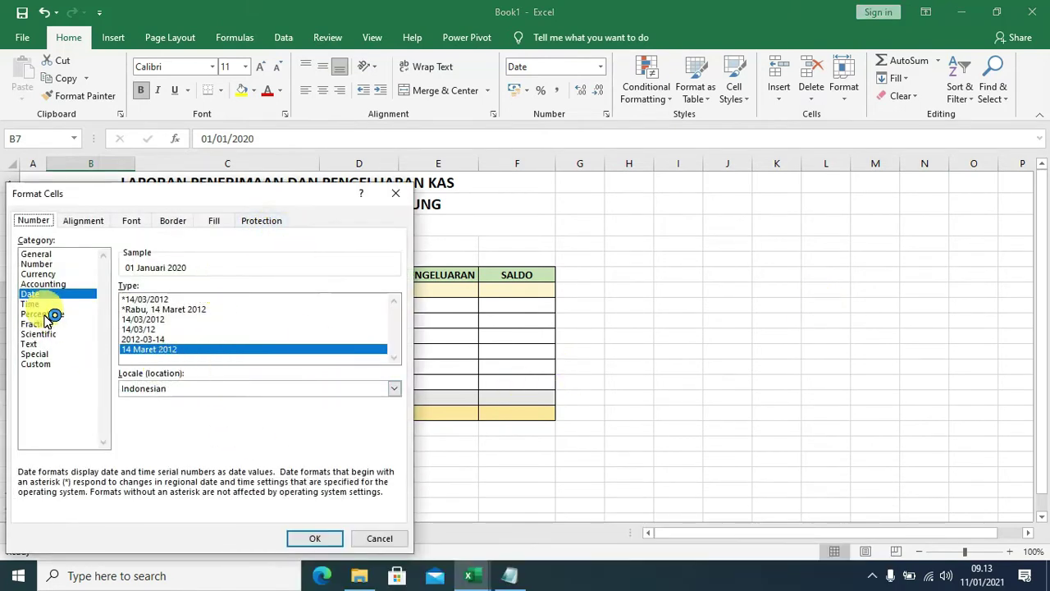
pyautogui.click(146, 351)
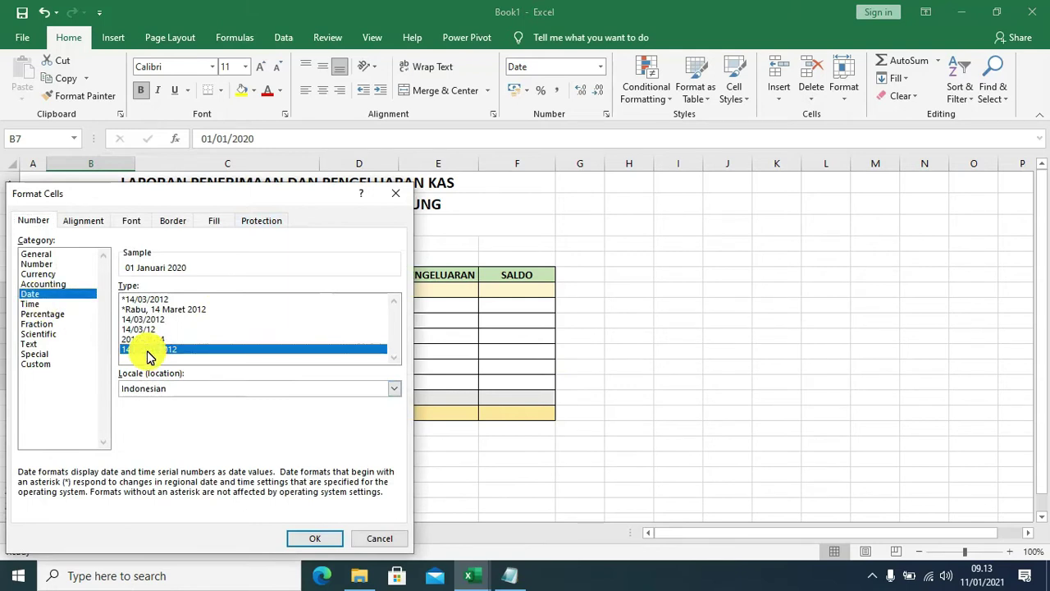
pyautogui.click(314, 538)
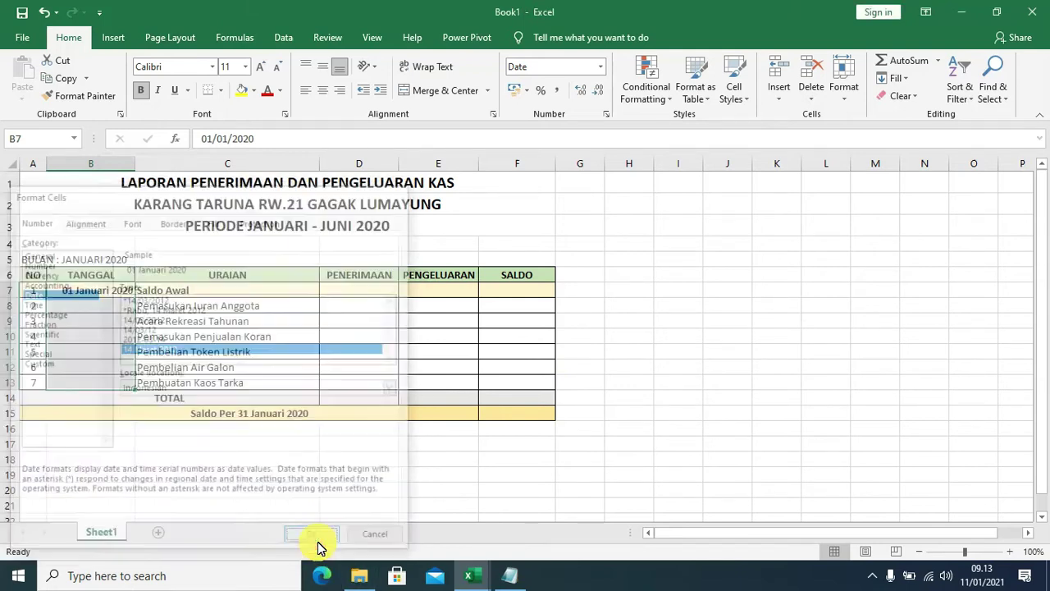
pyautogui.click(697, 361)
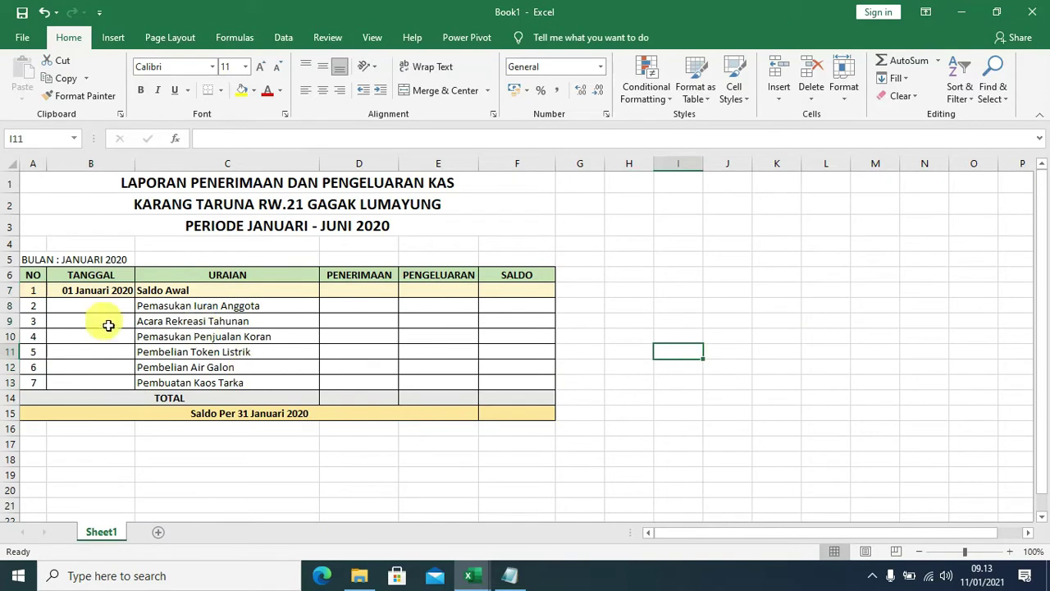
# Enter 05/01/2020 as the member-dues date in B8.
pyautogui.click(91, 306)
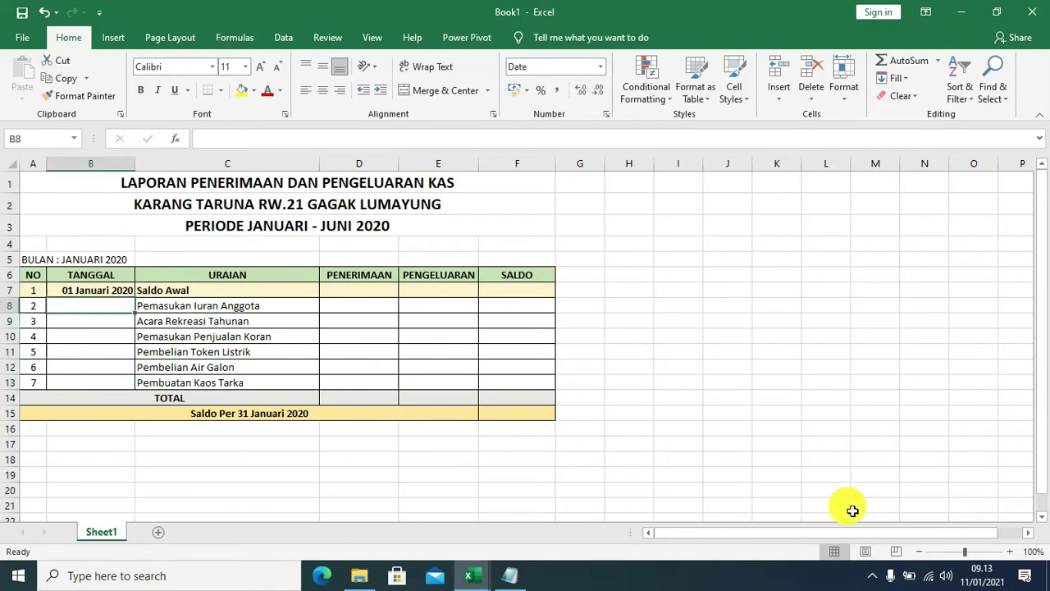
pyautogui.write('05/01/2020')
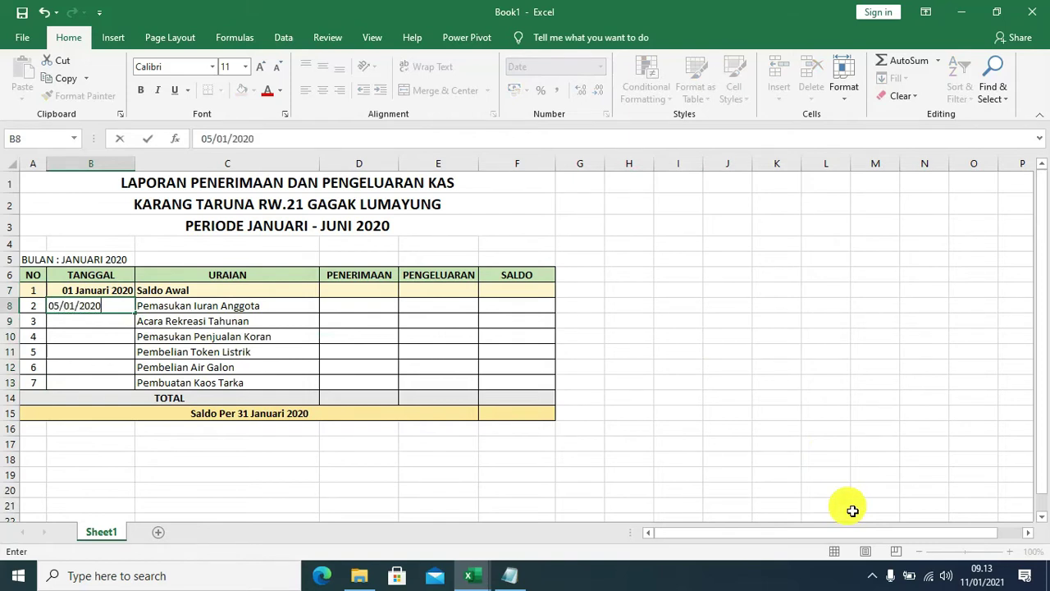
pyautogui.press('Return')
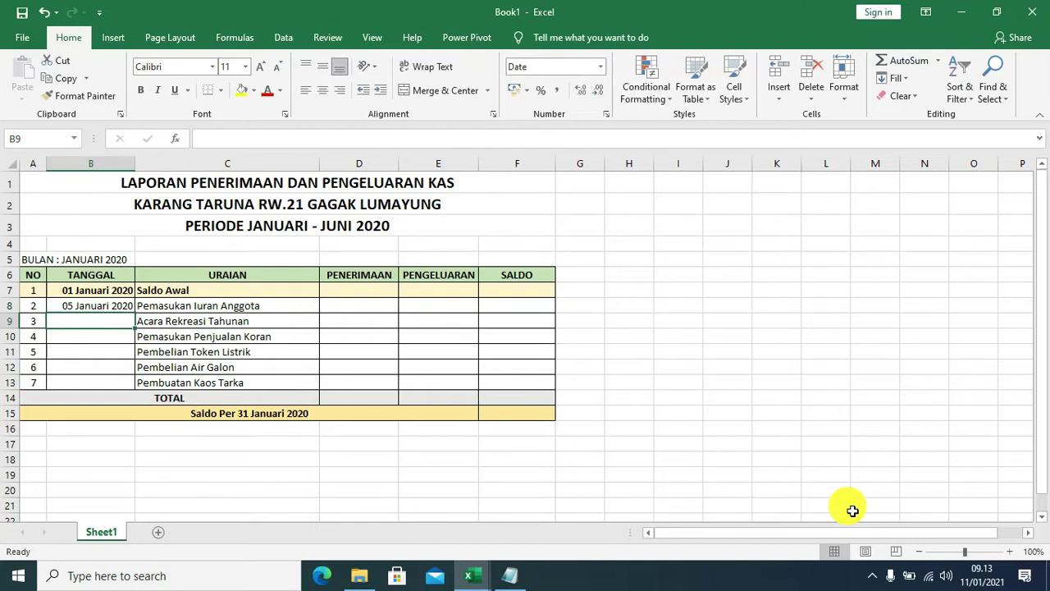
pyautogui.press('Up')
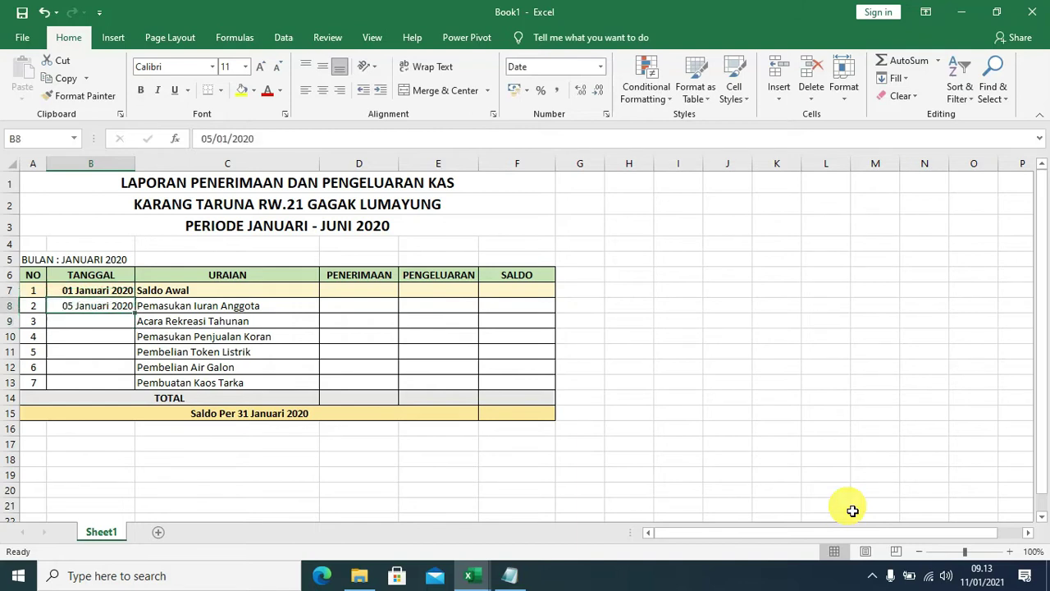
pyautogui.press('F2')
pyautogui.press('Return')
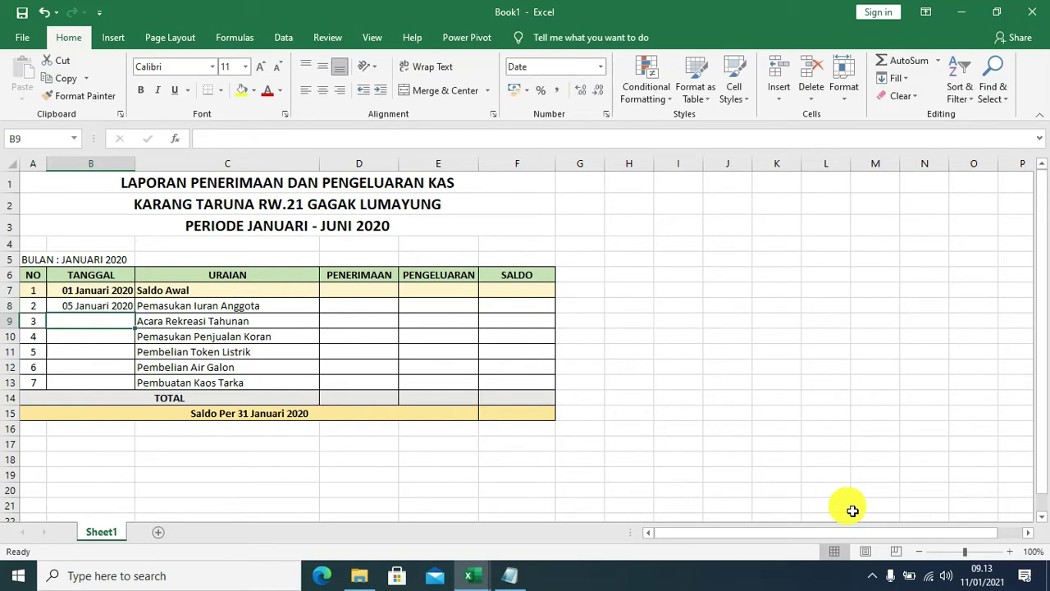
# Fill B9 through B13 with today's date, 11 Januari 2021, using Ctrl+;.
pyautogui.hotkey('ctrl', ';')
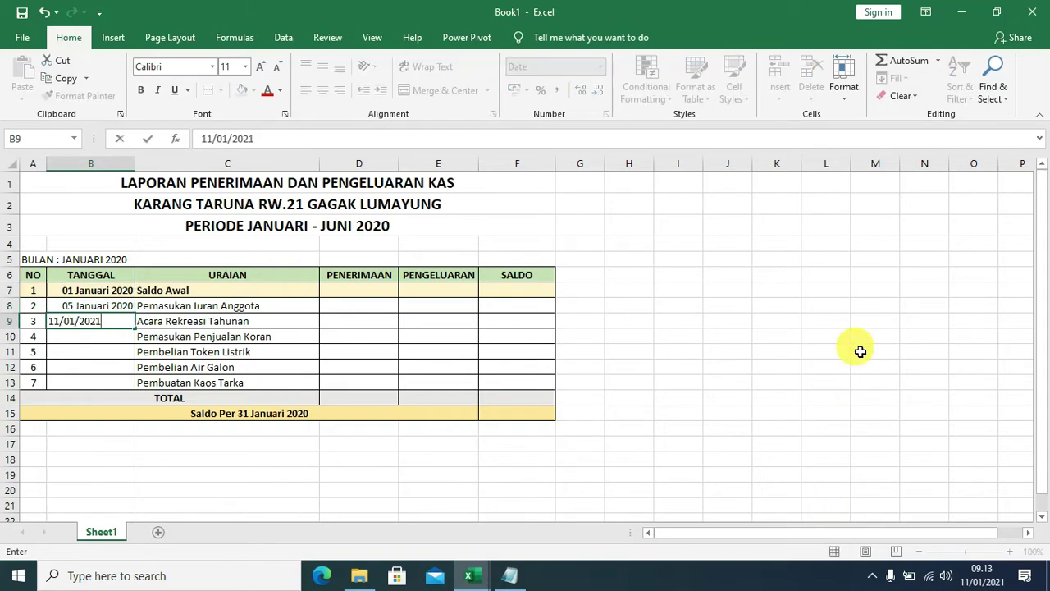
pyautogui.press('Return')
pyautogui.hotkey('ctrl', ';')
pyautogui.press('Return')
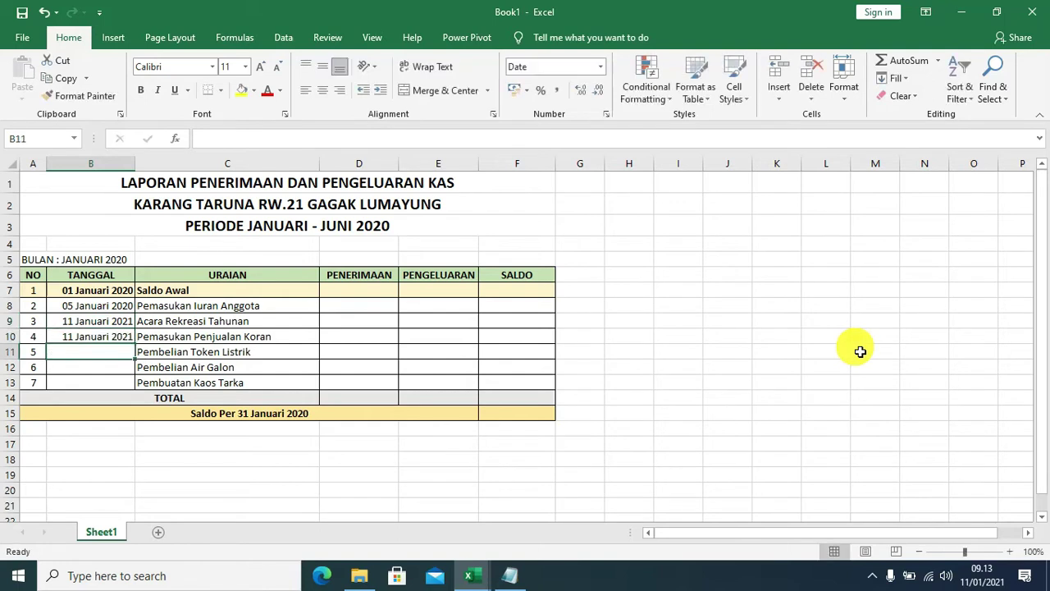
pyautogui.hotkey('ctrl', ';')
pyautogui.press('Return')
pyautogui.hotkey('ctrl', ';')
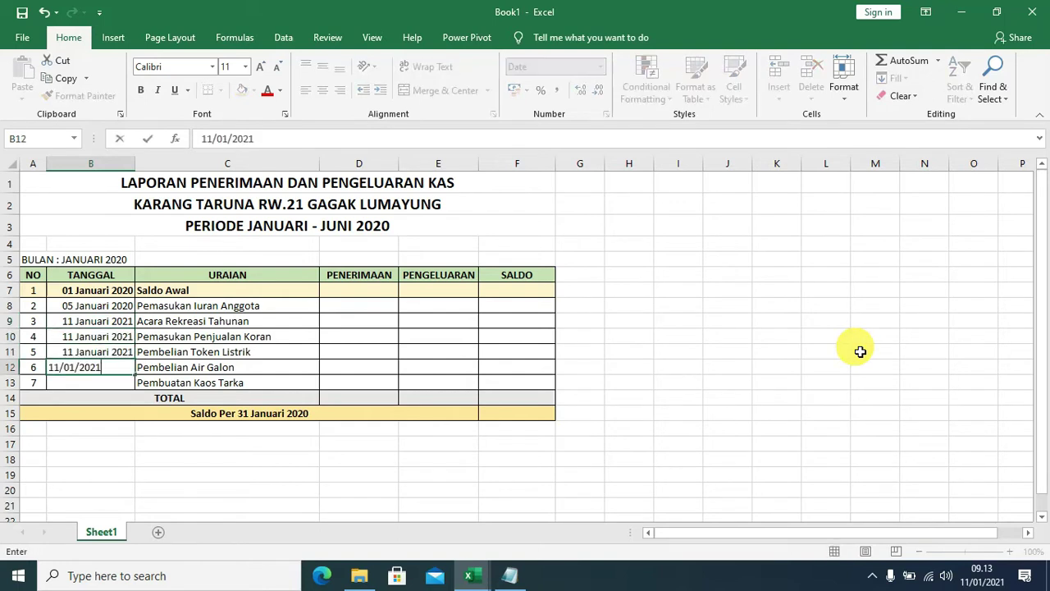
pyautogui.press('Return')
pyautogui.hotkey('ctrl', ';')
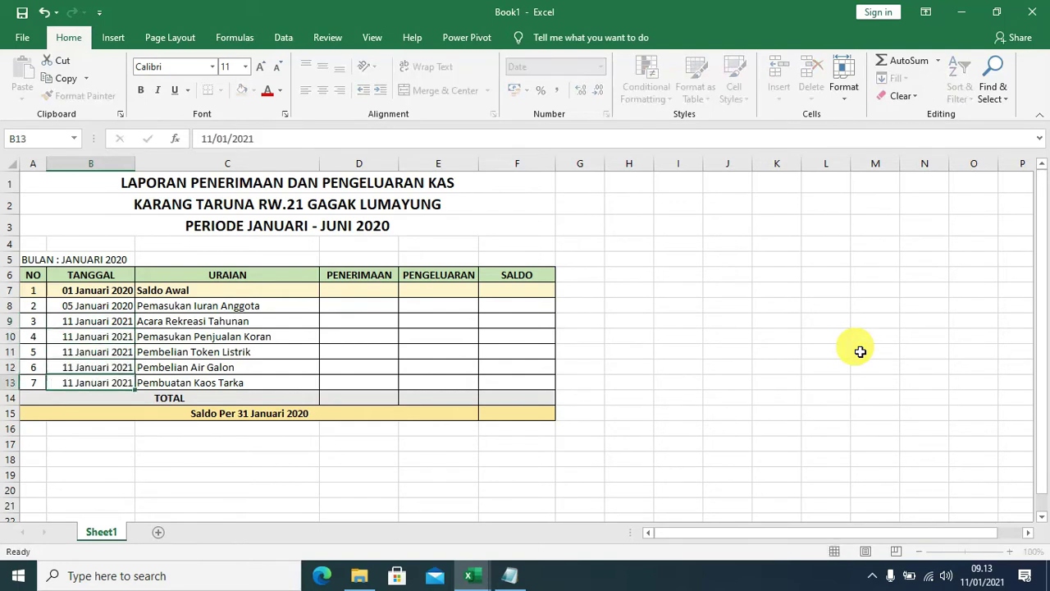
pyautogui.press('Return')
pyautogui.press('Up')
pyautogui.press('Up')
pyautogui.press('Up')
pyautogui.press('Up')
pyautogui.press('Up')
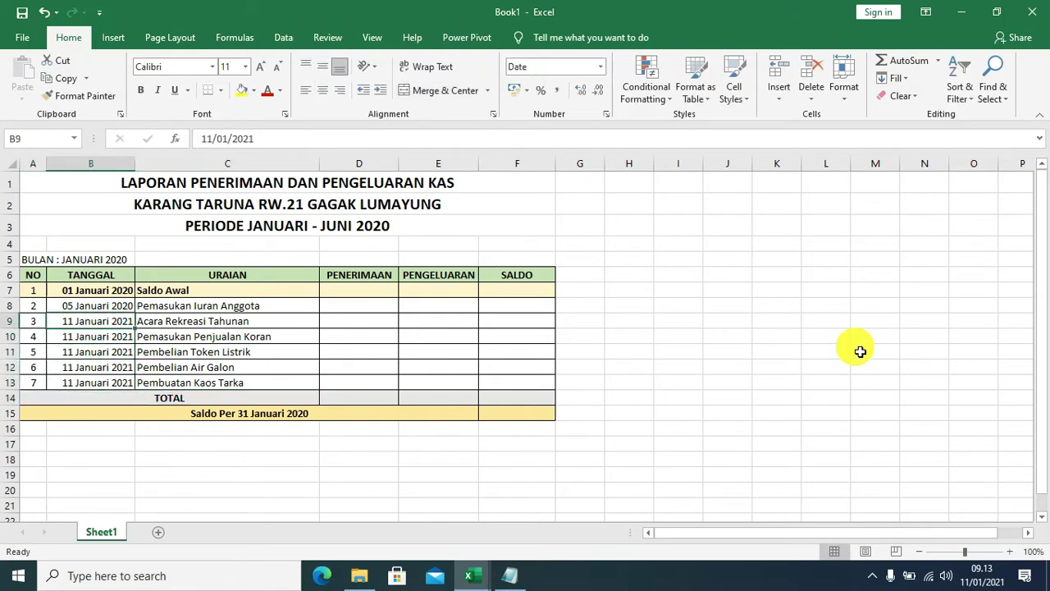
# Change the B9 and B10 dates to 16 and 17 Januari 2021.
pyautogui.click(219, 140)
pyautogui.press('BackSpace')
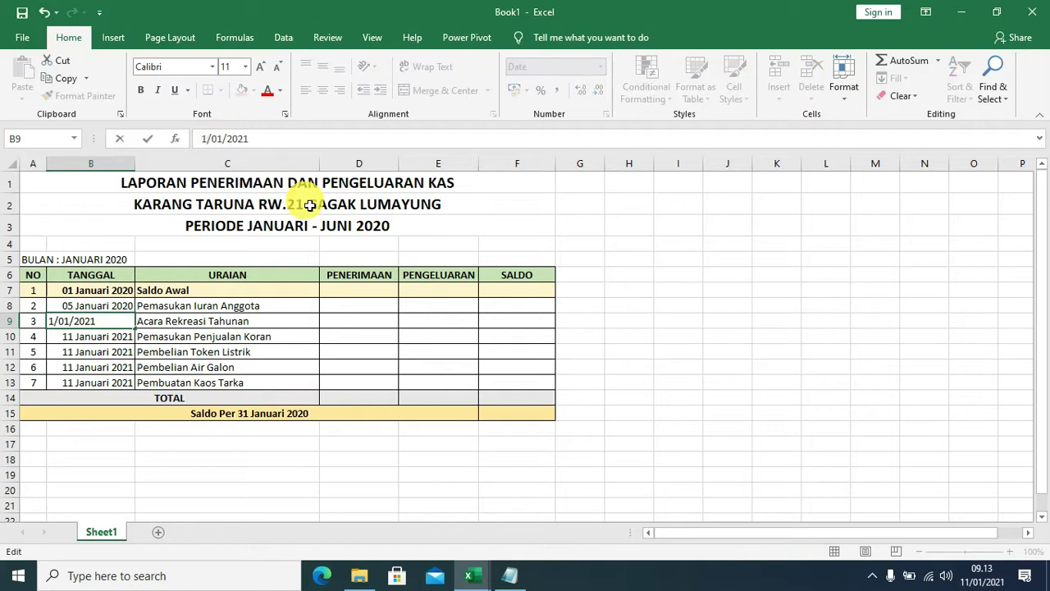
pyautogui.write('6 Januari')
pyautogui.press('Return')
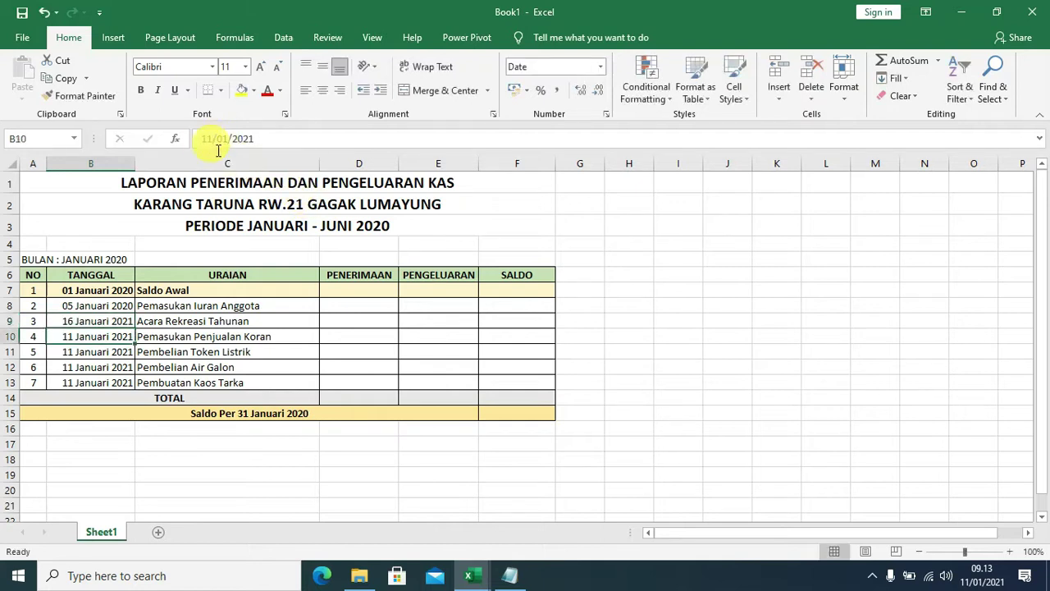
pyautogui.click(219, 138)
pyautogui.press('BackSpace')
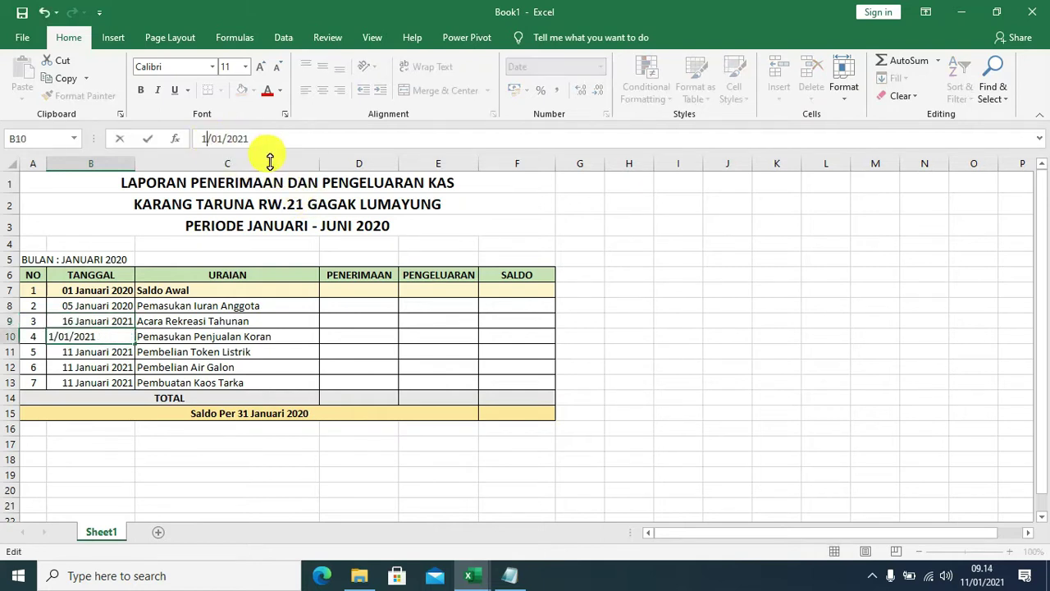
pyautogui.write('7')
pyautogui.press('Return')
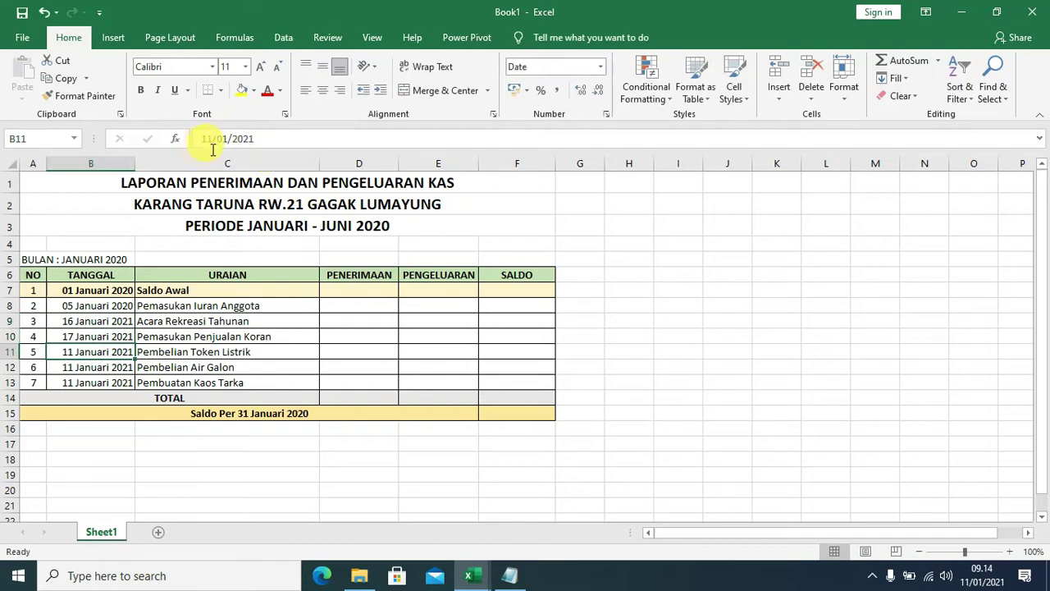
# Change B11's date to 19 Januari 2021, fixing a mistyped day.
pyautogui.click(211, 140)
pyautogui.press('BackSpace')
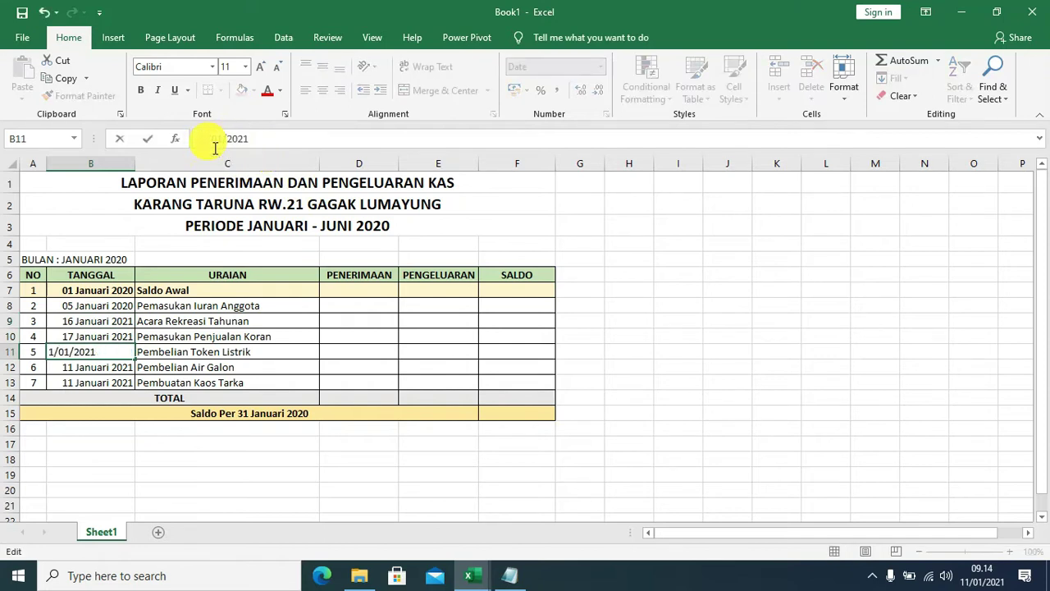
pyautogui.write('9')
pyautogui.press('Return')
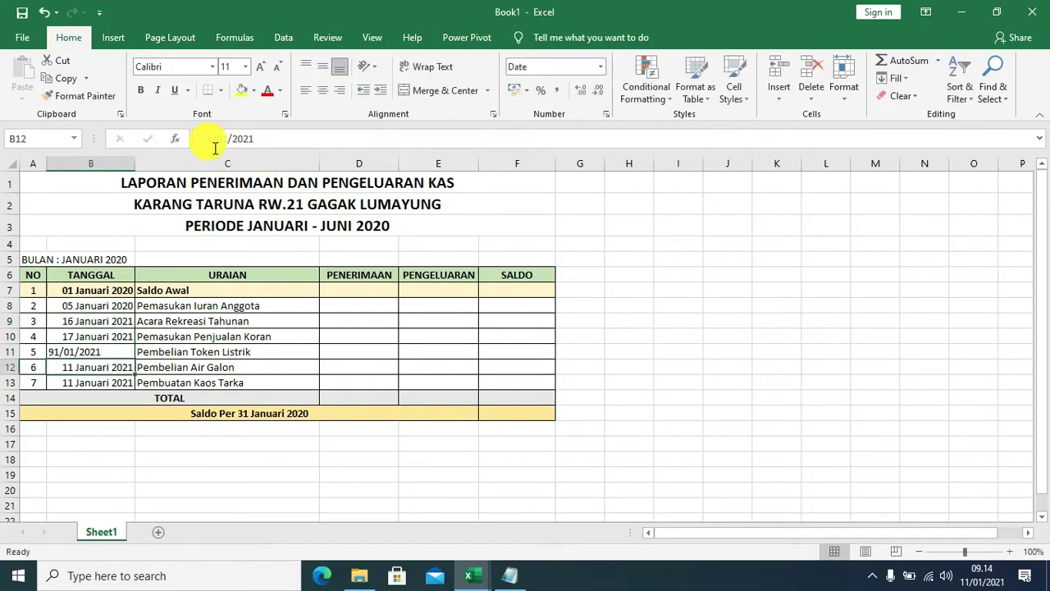
pyautogui.click(110, 352)
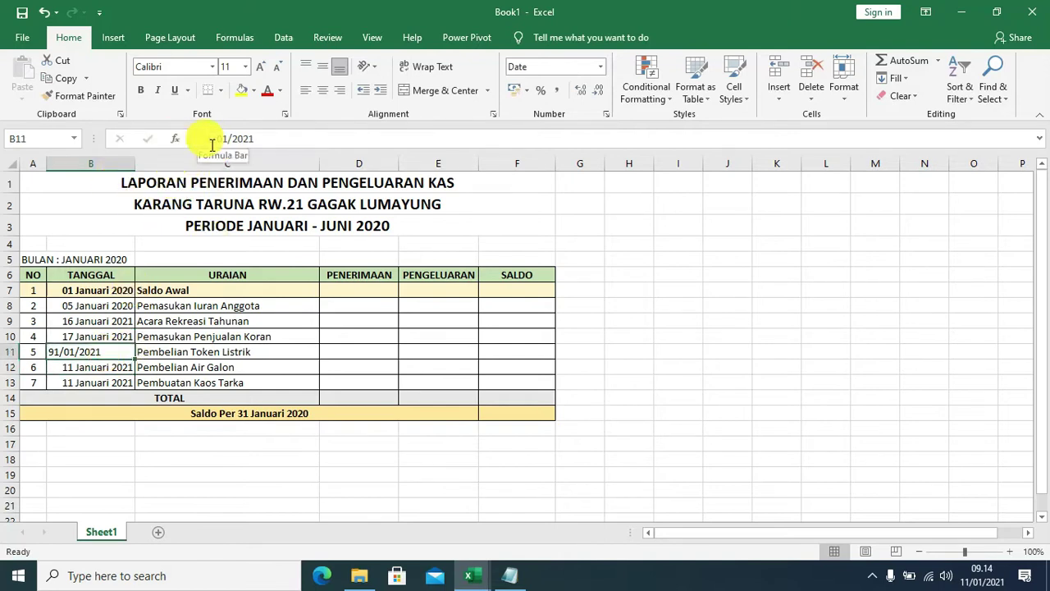
pyautogui.moveTo(219, 146); pyautogui.dragTo(203, 145)
pyautogui.press('BackSpace')
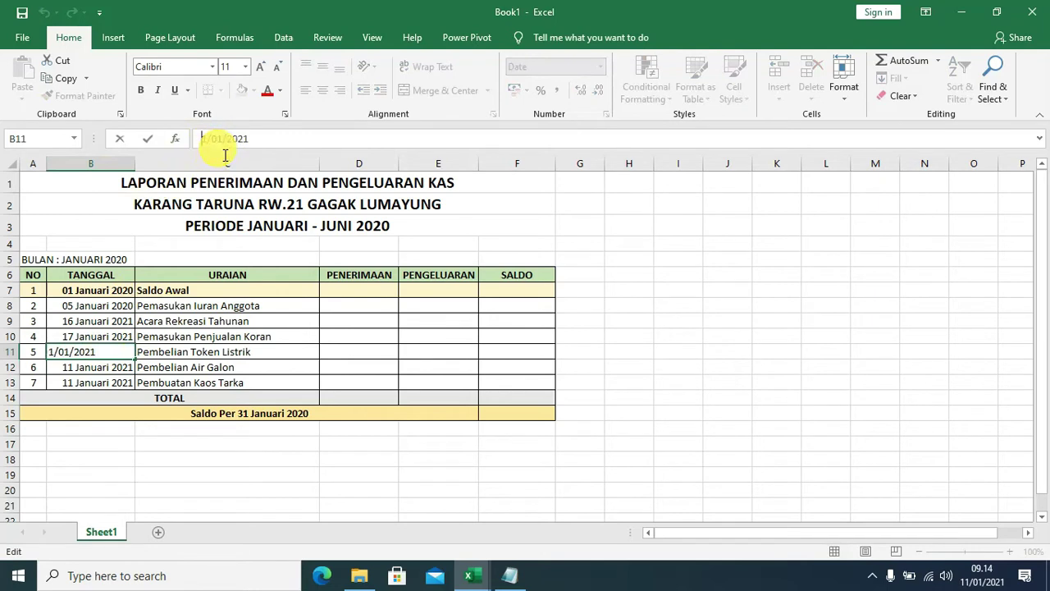
pyautogui.write('9')
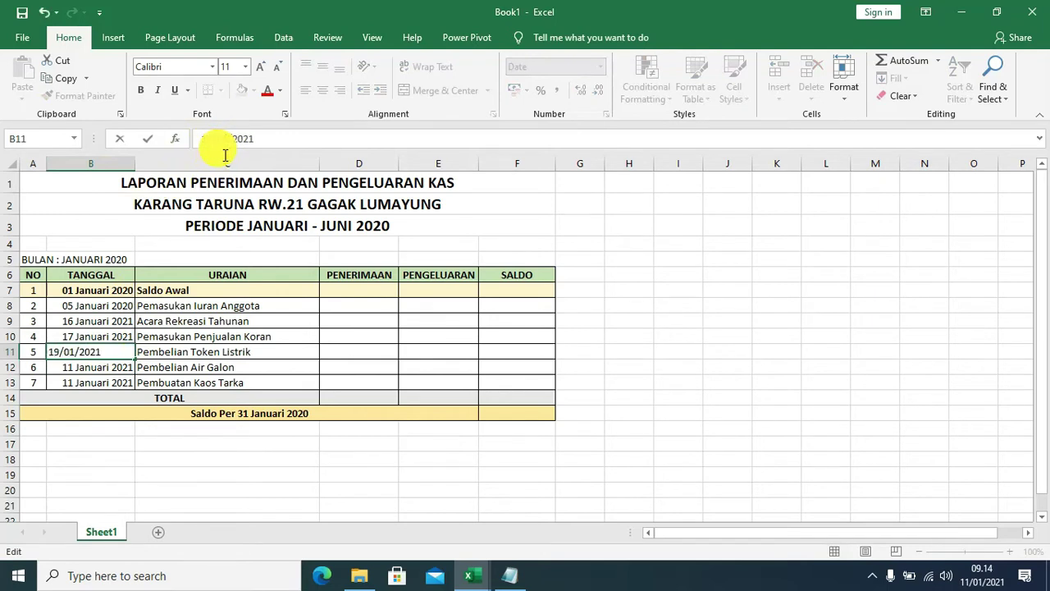
pyautogui.press('Return')
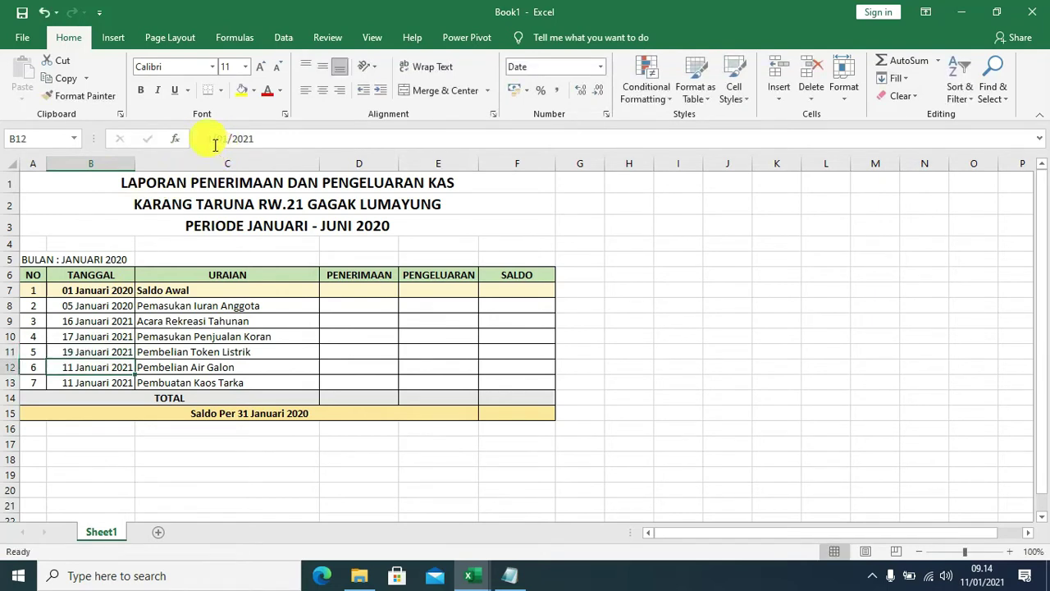
# Change the B12 and B13 dates to 21 and 25 Januari 2021.
pyautogui.click(215, 144)
pyautogui.press('BackSpace')
pyautogui.write('2')
pyautogui.press('Return')
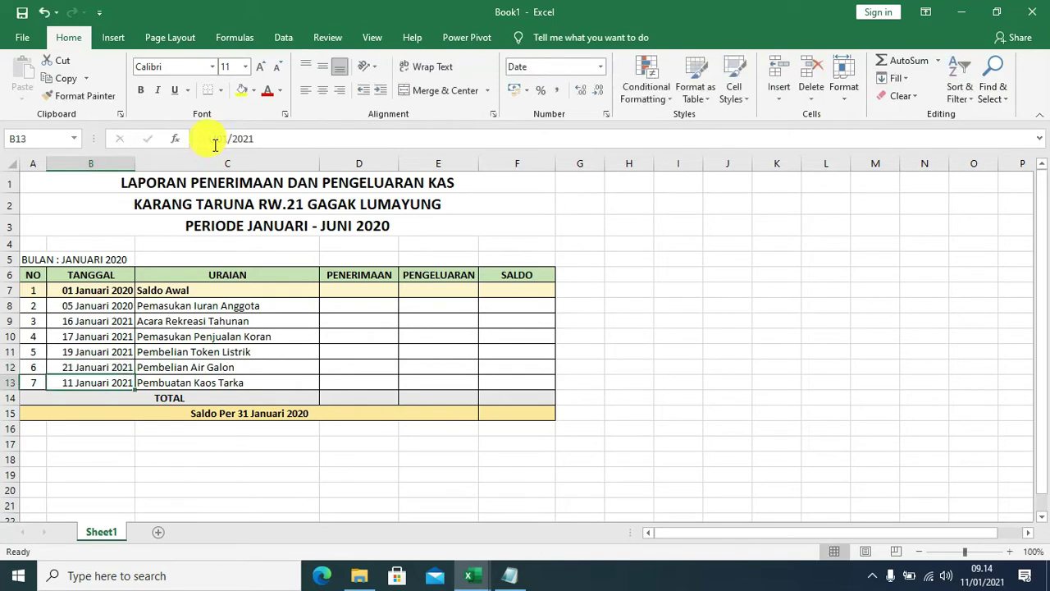
pyautogui.click(240, 143)
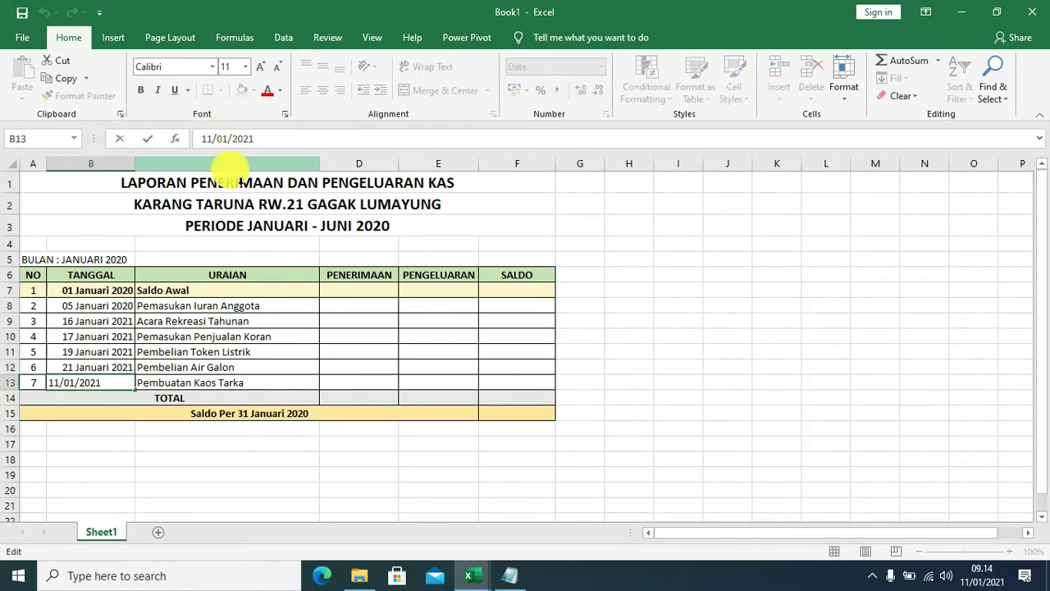
pyautogui.press('Home')
pyautogui.press('Delete')
pyautogui.write('2')
pyautogui.press('Delete')
pyautogui.write('5')
pyautogui.press('Return')
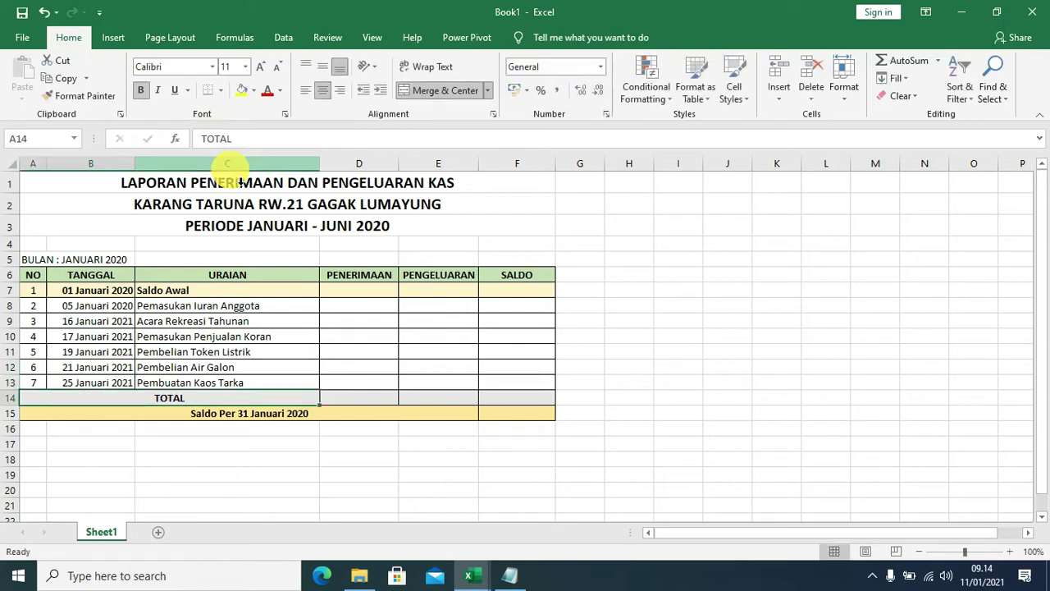
# Enter the Saldo Awal receipt of 2000000 in D7.
pyautogui.click(909, 367)
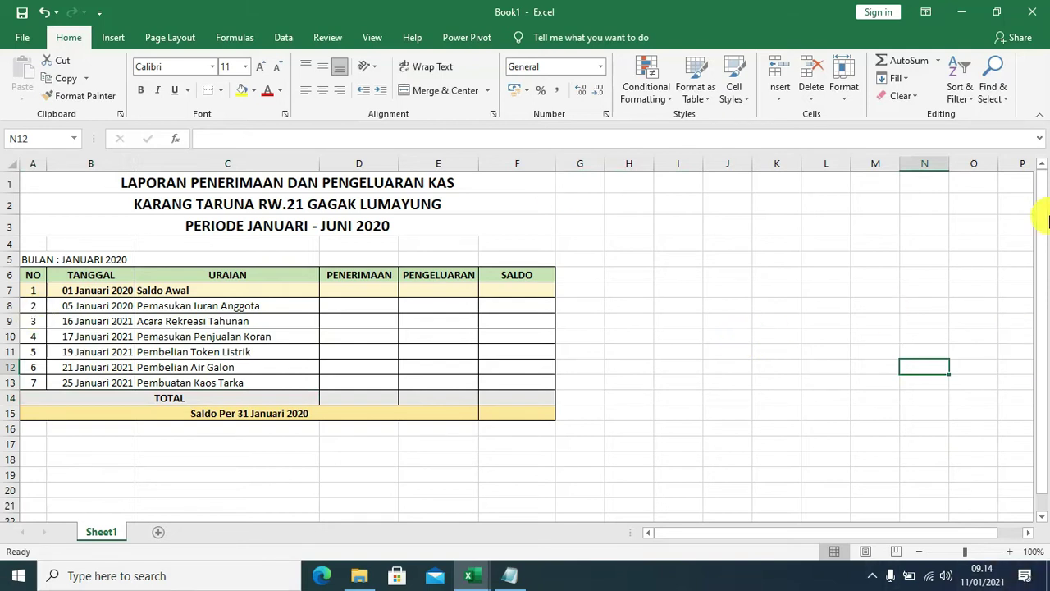
pyautogui.click(367, 291)
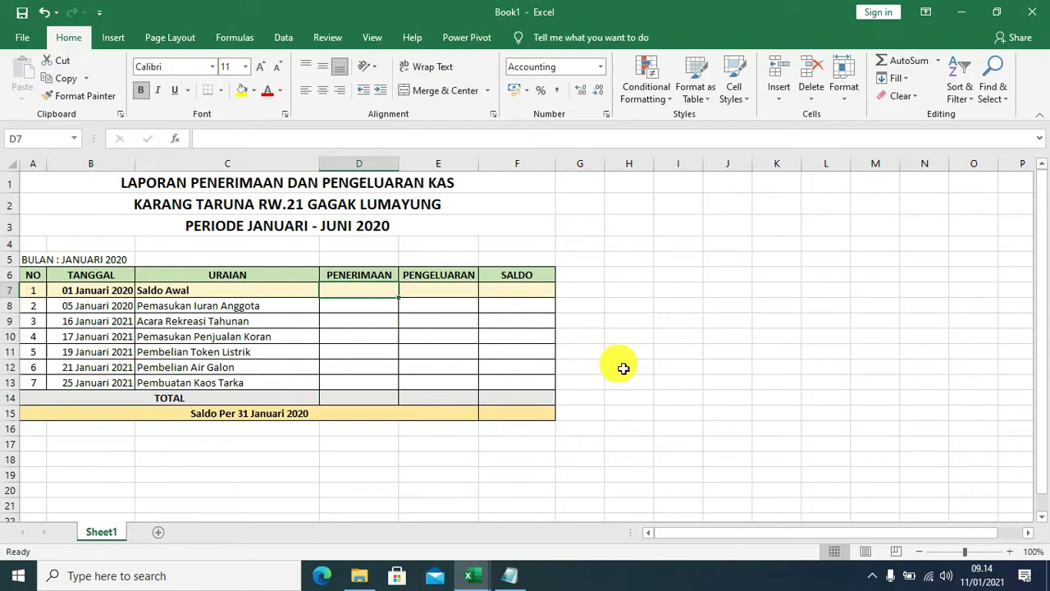
pyautogui.write('2.')
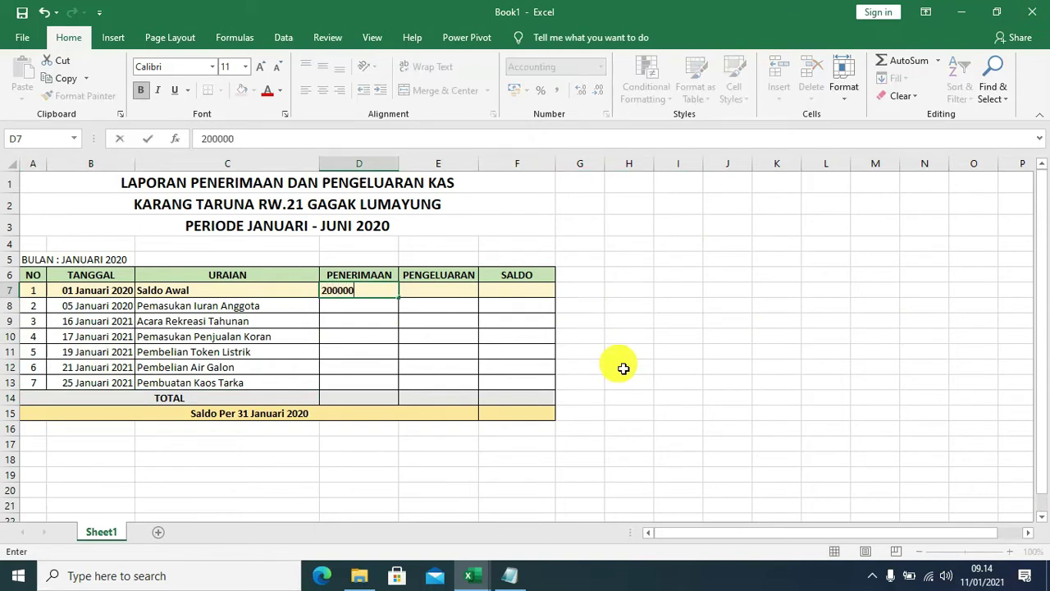
pyautogui.write('0')
pyautogui.press('Return')
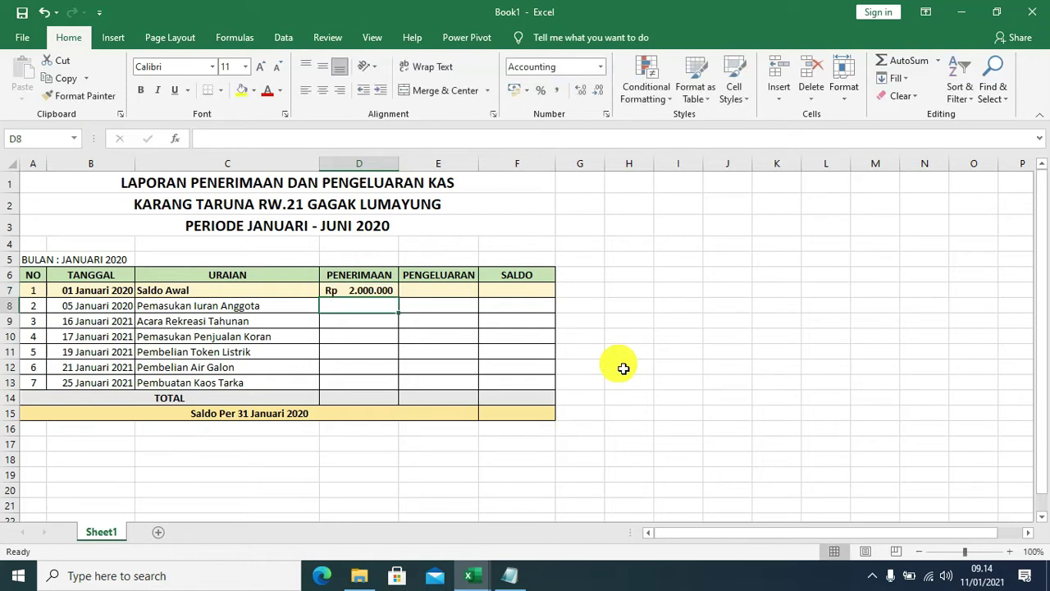
pyautogui.press('Up')
pyautogui.press('Right')
pyautogui.press('Left')
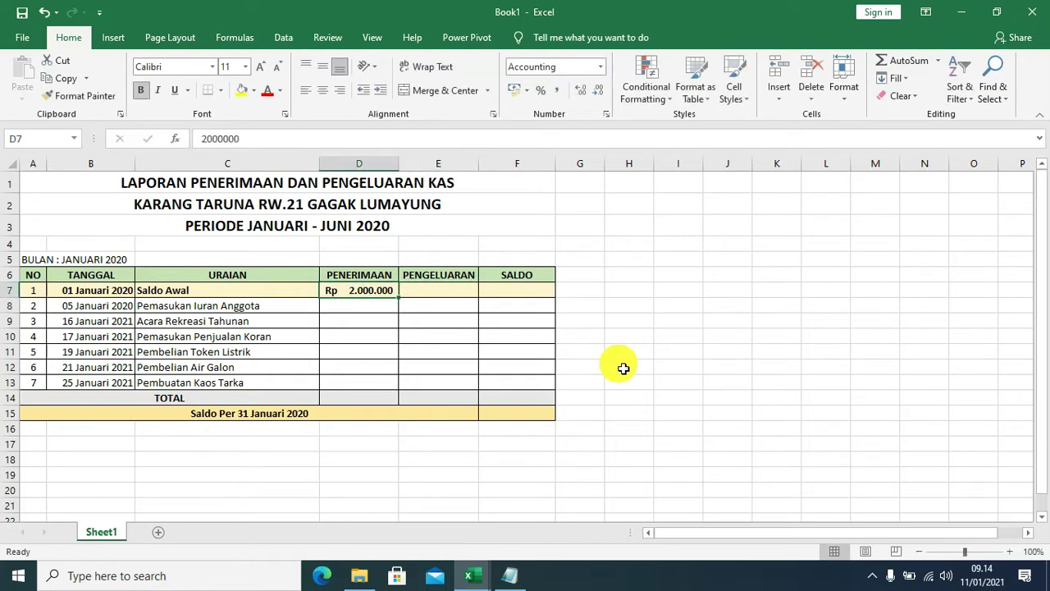
# Format D7:F14 as Accounting with Rp symbol and 0 decimal places.
pyautogui.click(525, 398)
pyautogui.moveTo(355, 291)
pyautogui.mouseDown()
pyautogui.moveTo(513, 352)
pyautogui.moveTo(537, 399)
pyautogui.mouseUp()
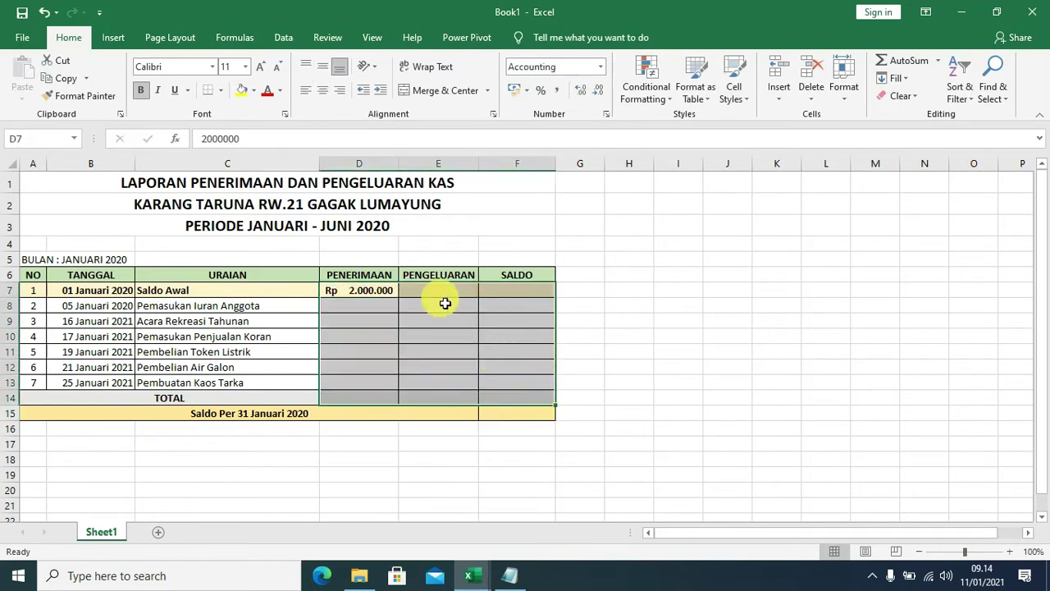
pyautogui.rightClick(527, 329)
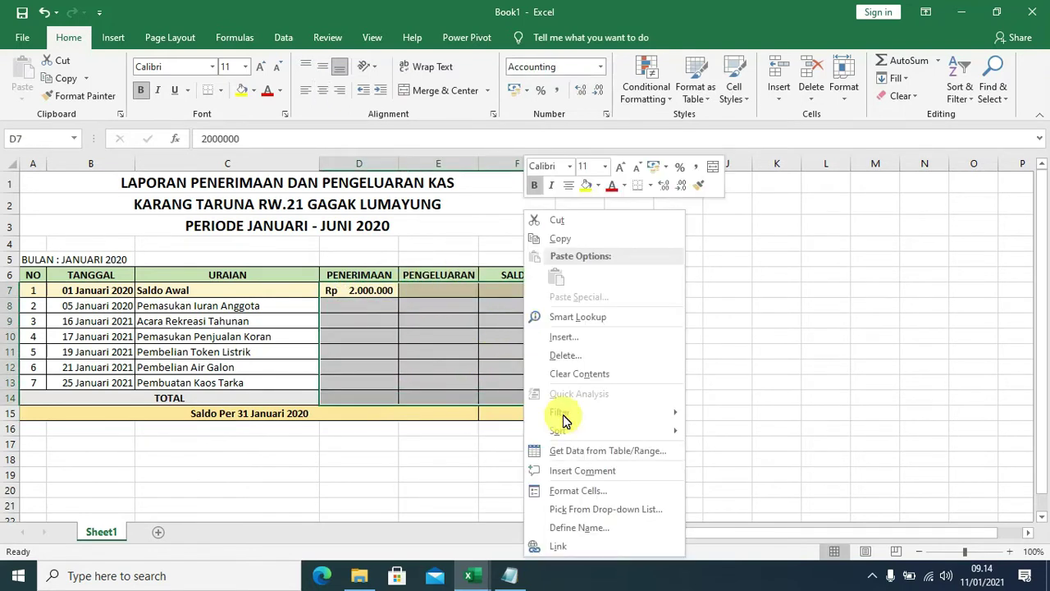
pyautogui.click(584, 493)
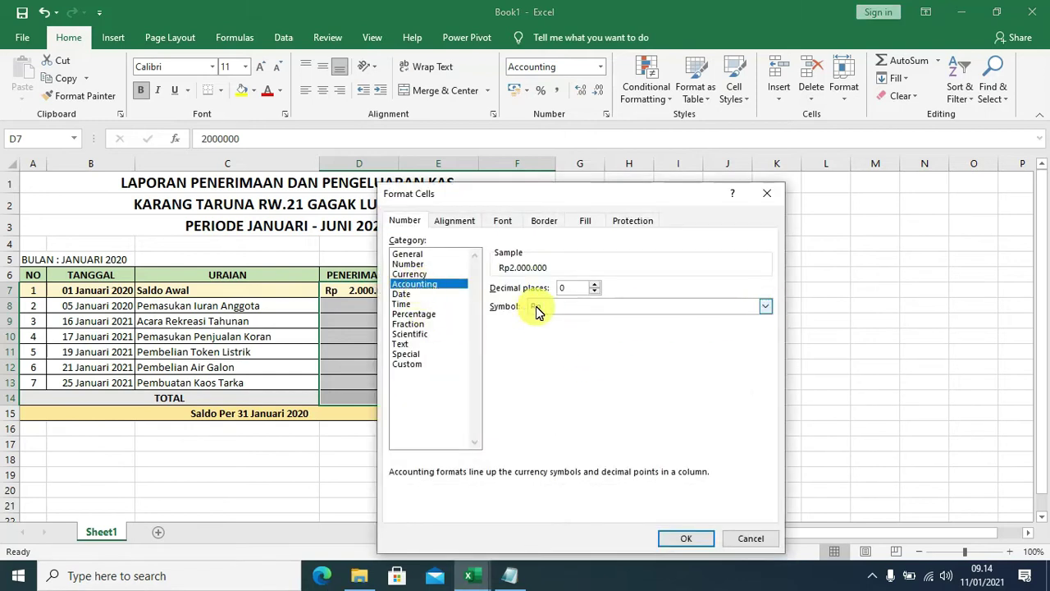
pyautogui.click(594, 292)
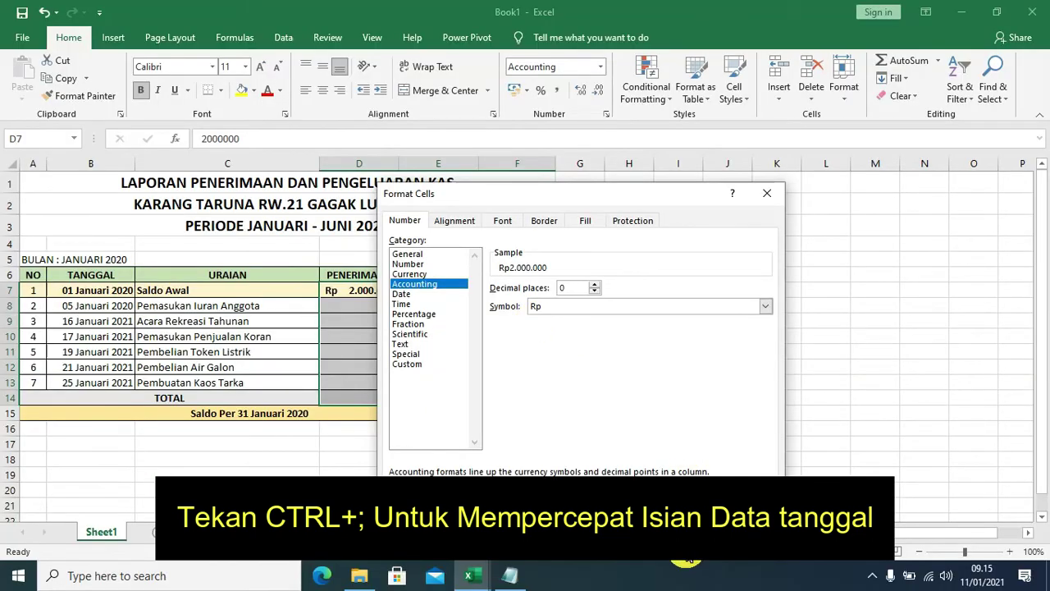
pyautogui.click(666, 500)
pyautogui.click(640, 427)
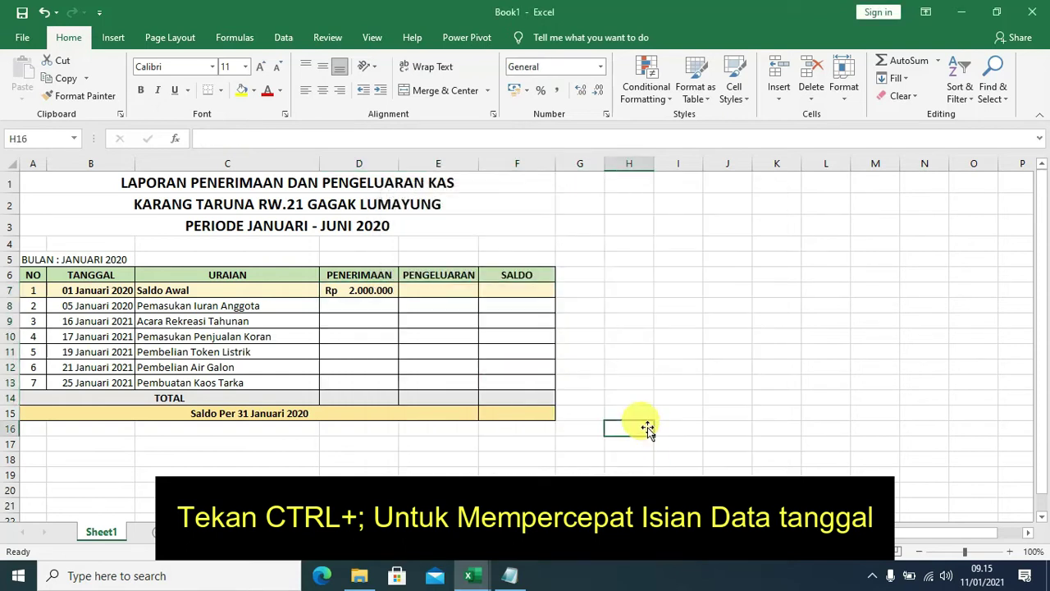
# Set the opening balance in F7 to =D7-E7.
pyautogui.click(515, 276)
pyautogui.click(539, 297)
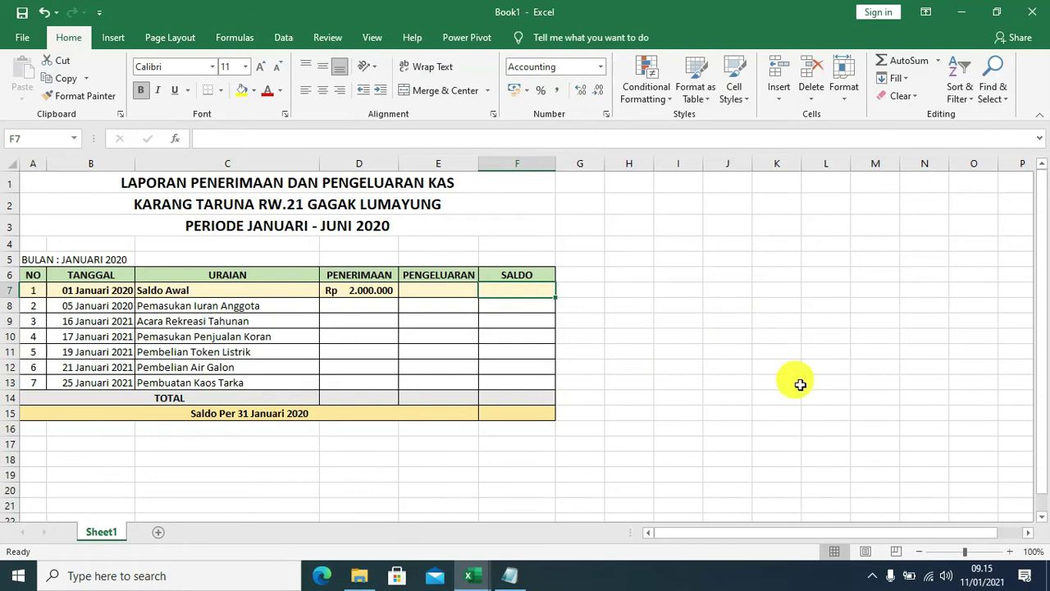
pyautogui.write('=')
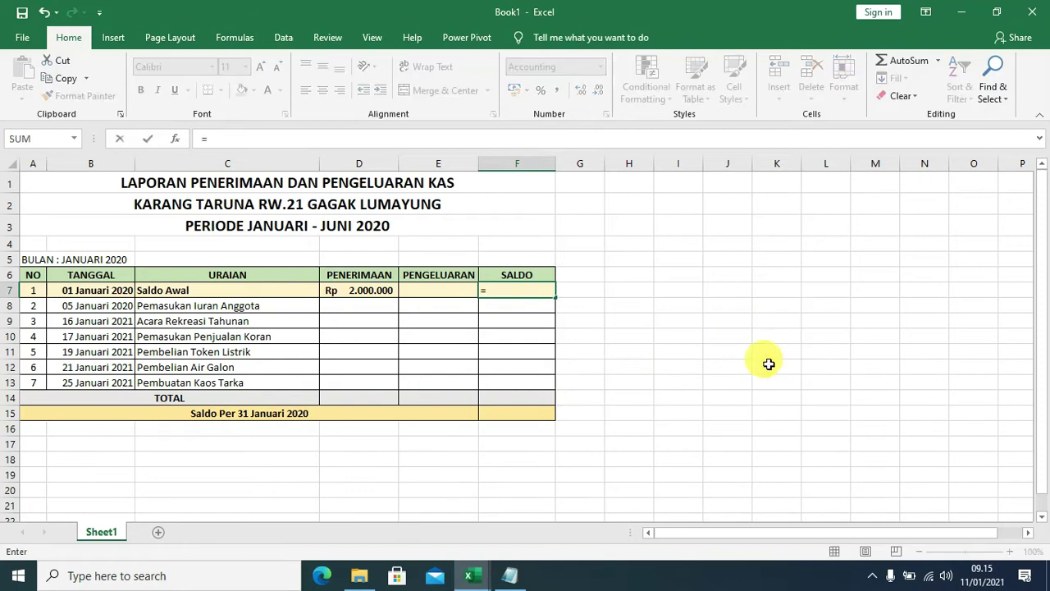
pyautogui.click(382, 299)
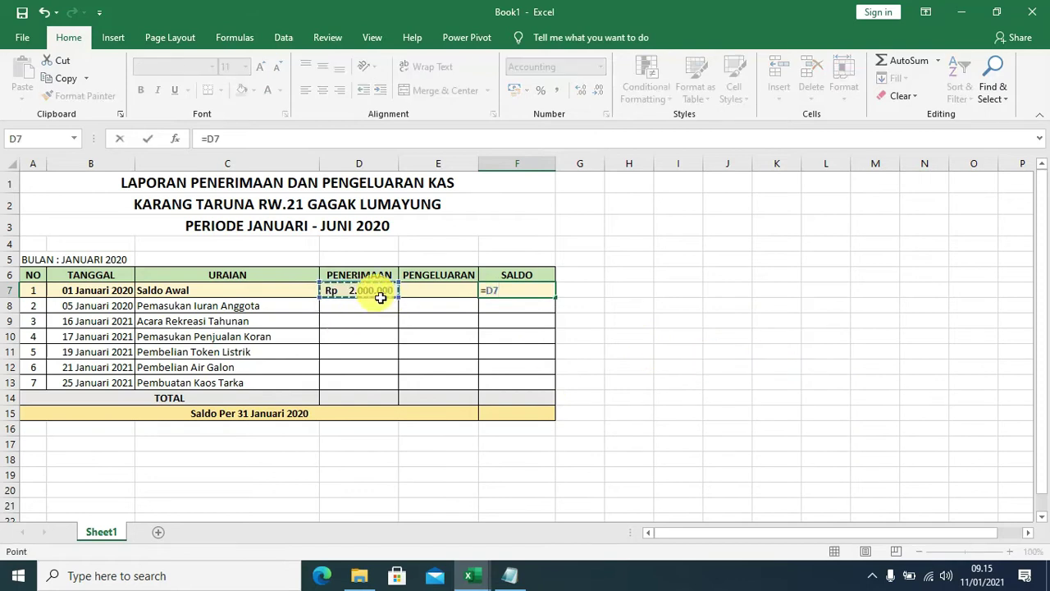
pyautogui.write('-')
pyautogui.click(442, 293)
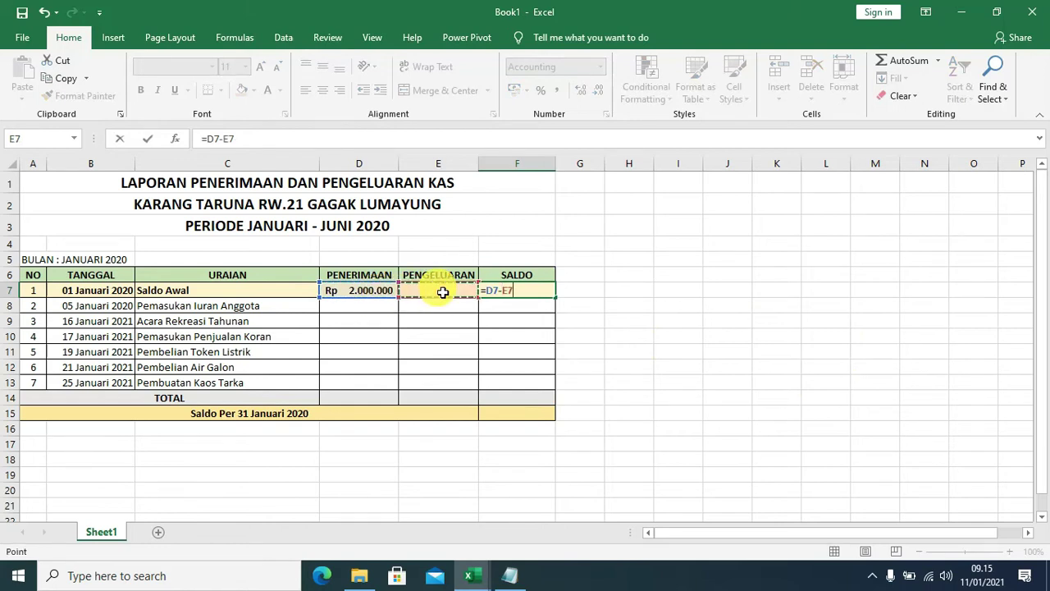
pyautogui.press('Return')
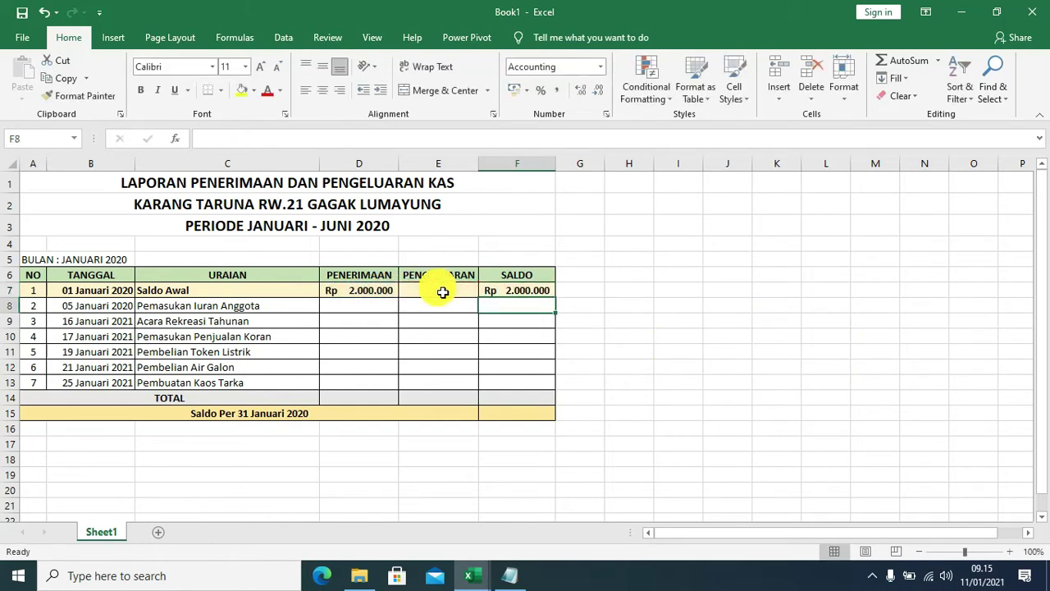
# Enter the 950.000 member-dues receipt in D8.
pyautogui.press('Up')
pyautogui.press('Left')
pyautogui.press('Left')
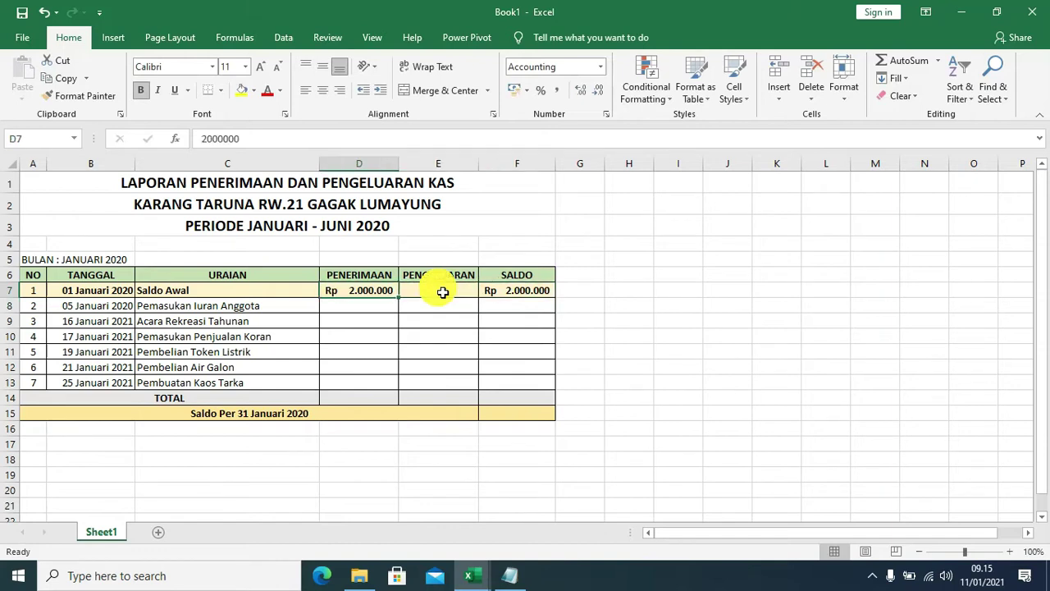
pyautogui.press('Down')
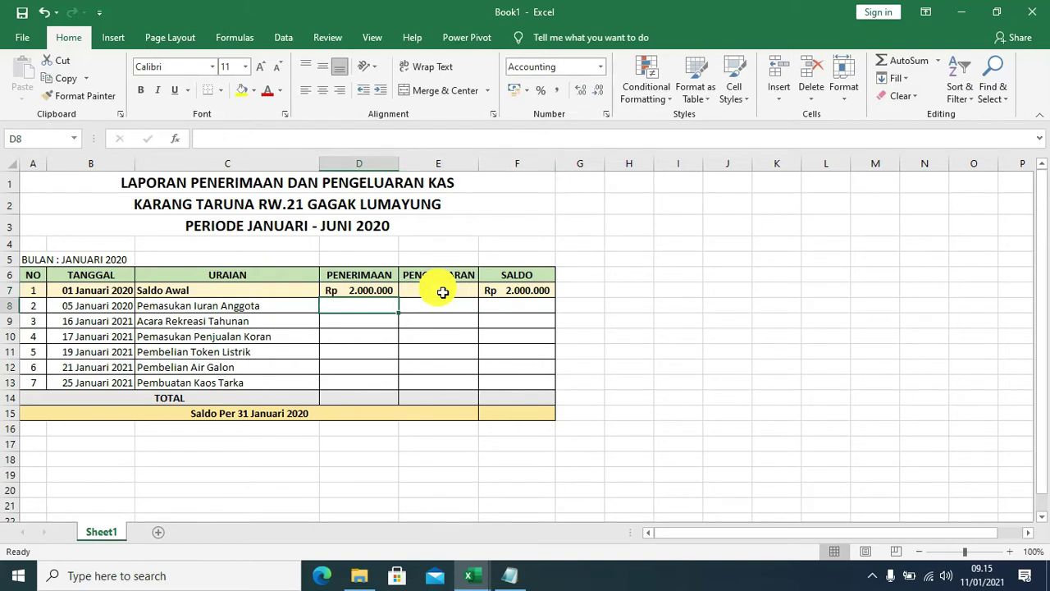
pyautogui.write('95')
pyautogui.write('0000')
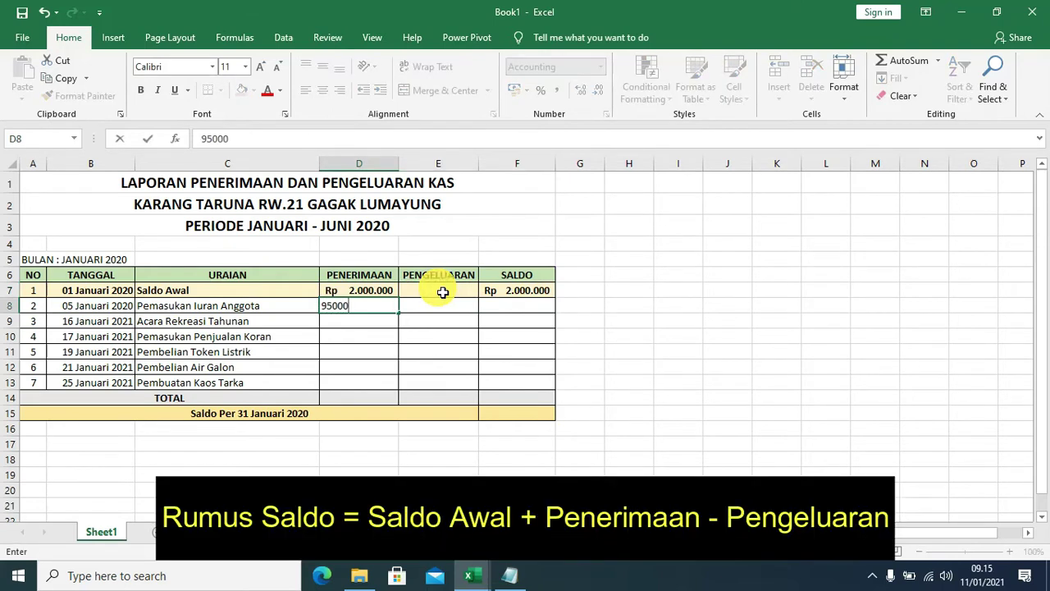
pyautogui.press('Return')
# Enter the running balance formula =F7+D8-E8 in F8, giving Rp 2.950.000.
pyautogui.press('Up')
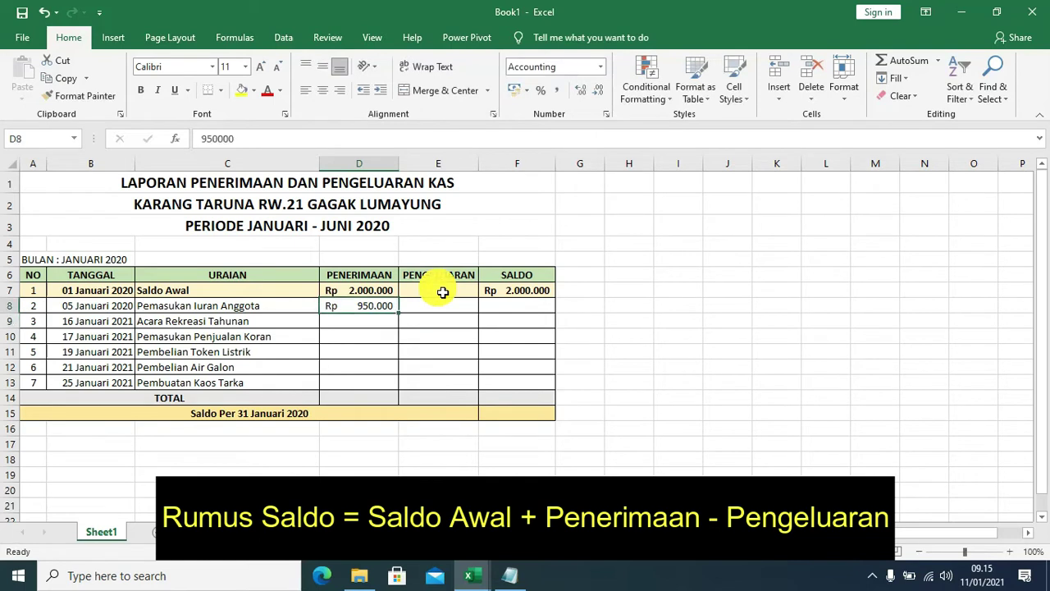
pyautogui.press('Right')
pyautogui.press('Right')
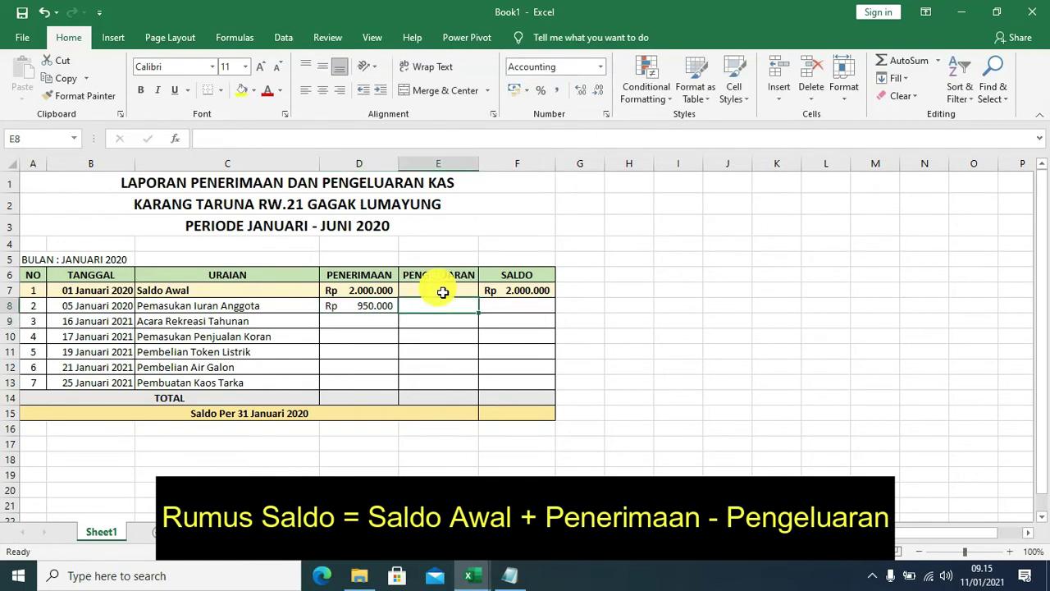
pyautogui.write('=')
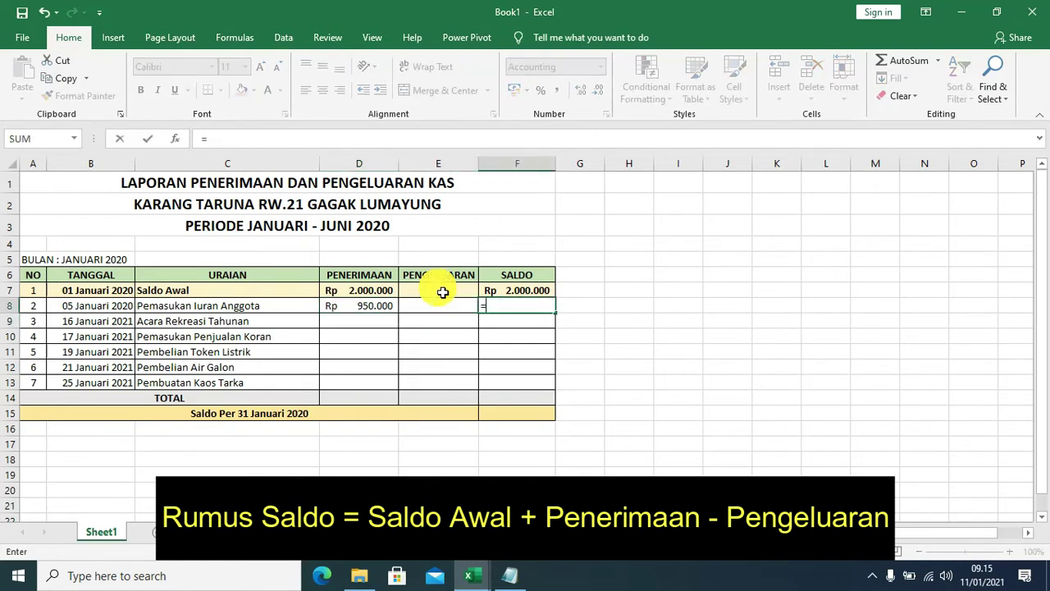
pyautogui.click(545, 292)
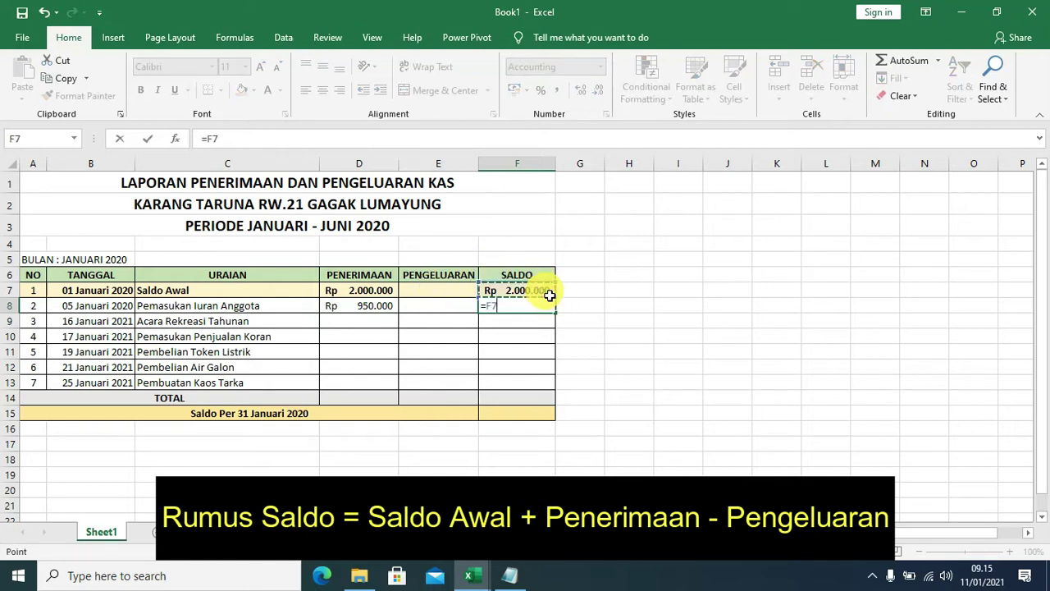
pyautogui.write('+')
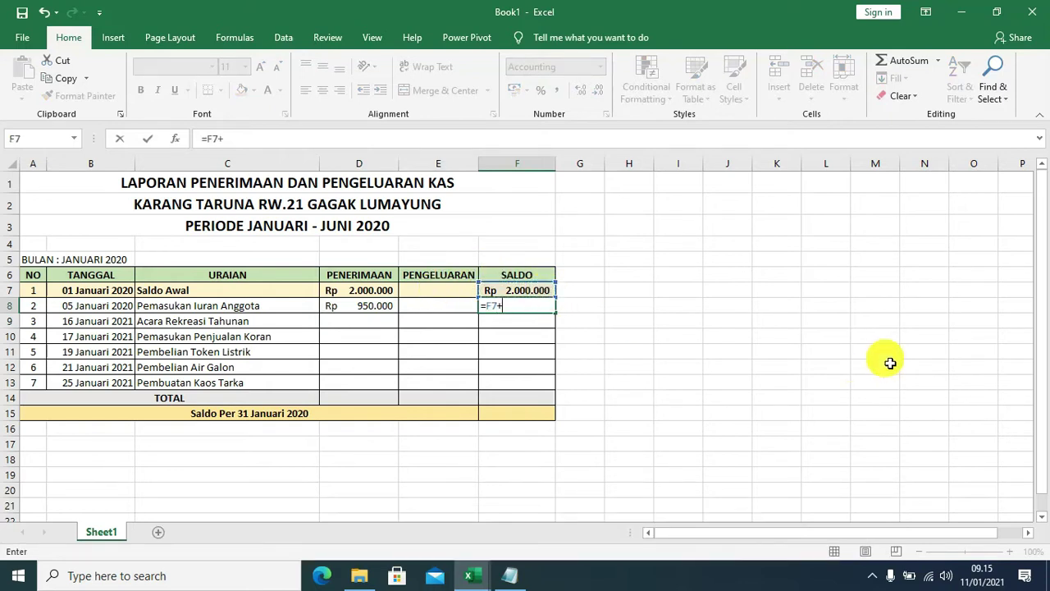
pyautogui.click(370, 309)
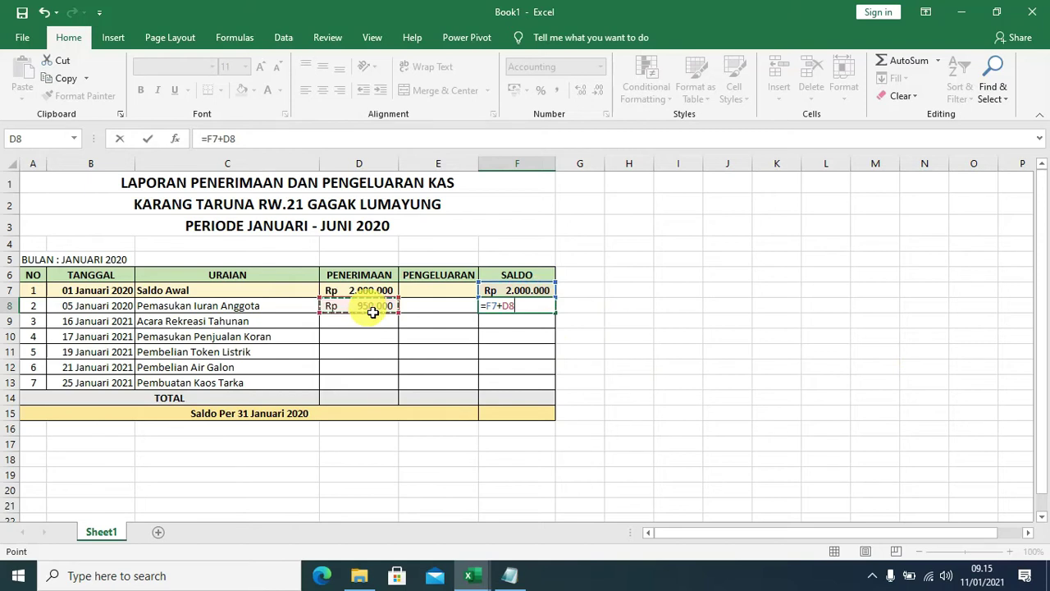
pyautogui.write('-')
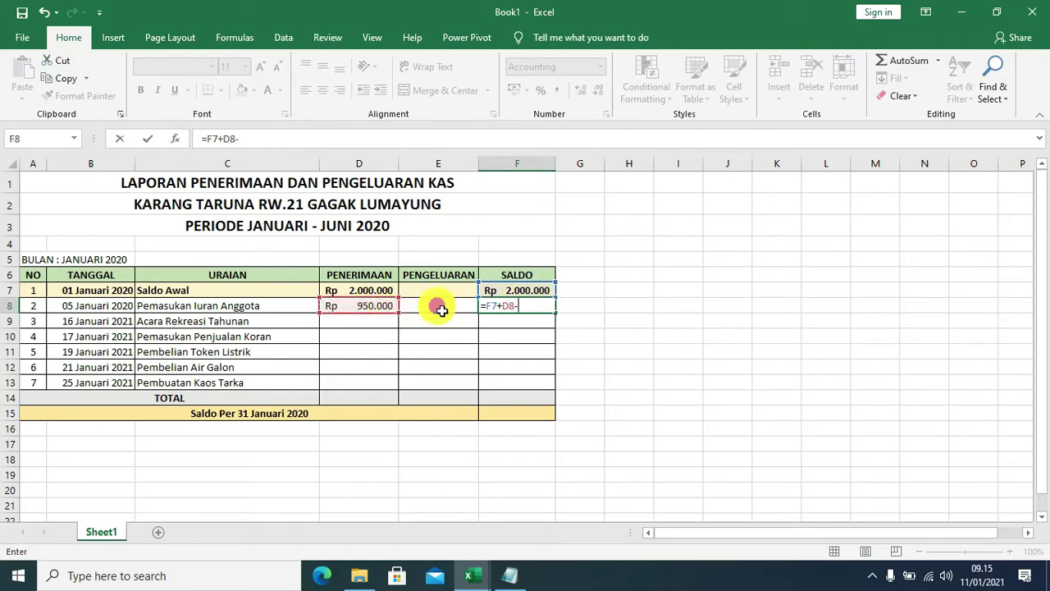
pyautogui.click(439, 310)
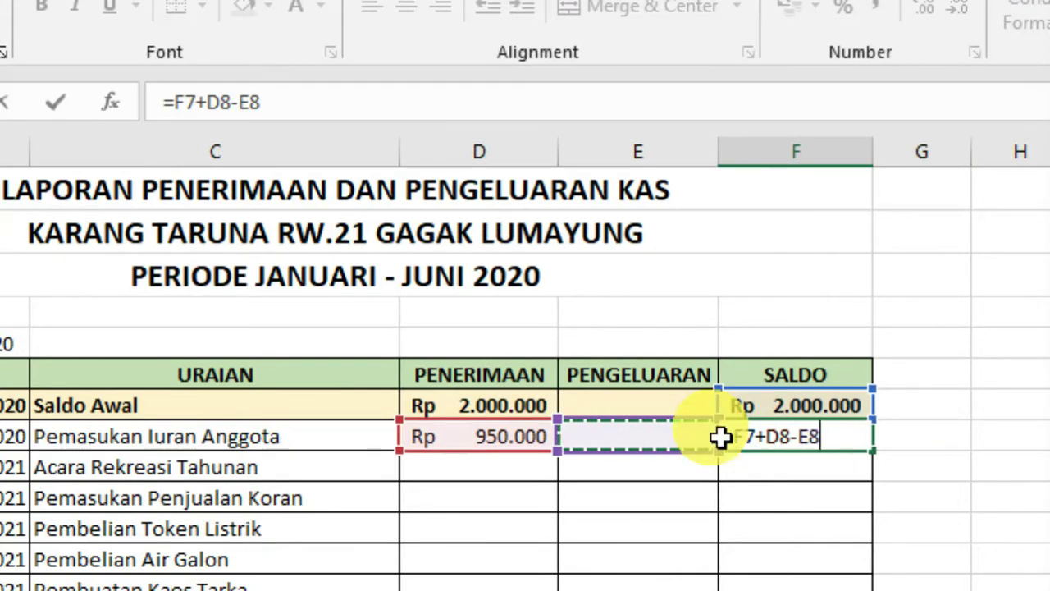
pyautogui.press('Return')
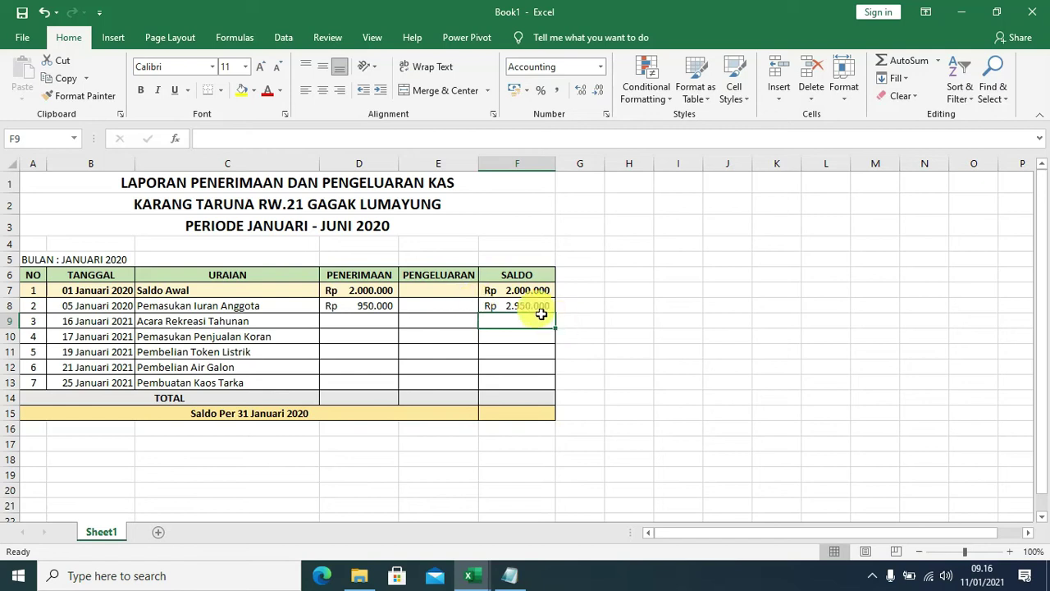
pyautogui.click(539, 305)
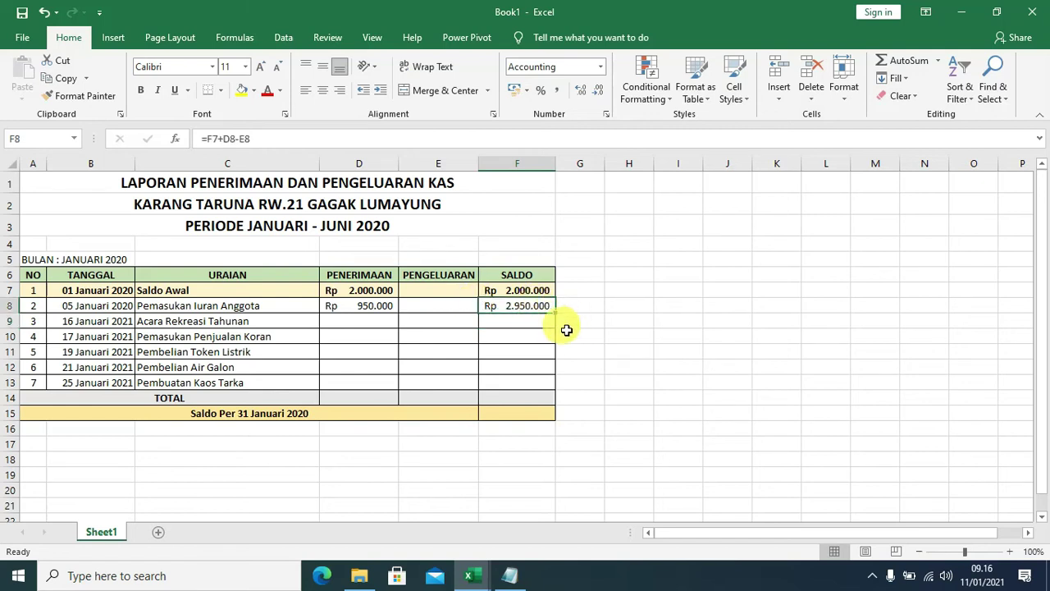
# Fill the F8 balance formula down through F14 and check the copies.
pyautogui.moveTo(555, 312); pyautogui.dragTo(561, 412)
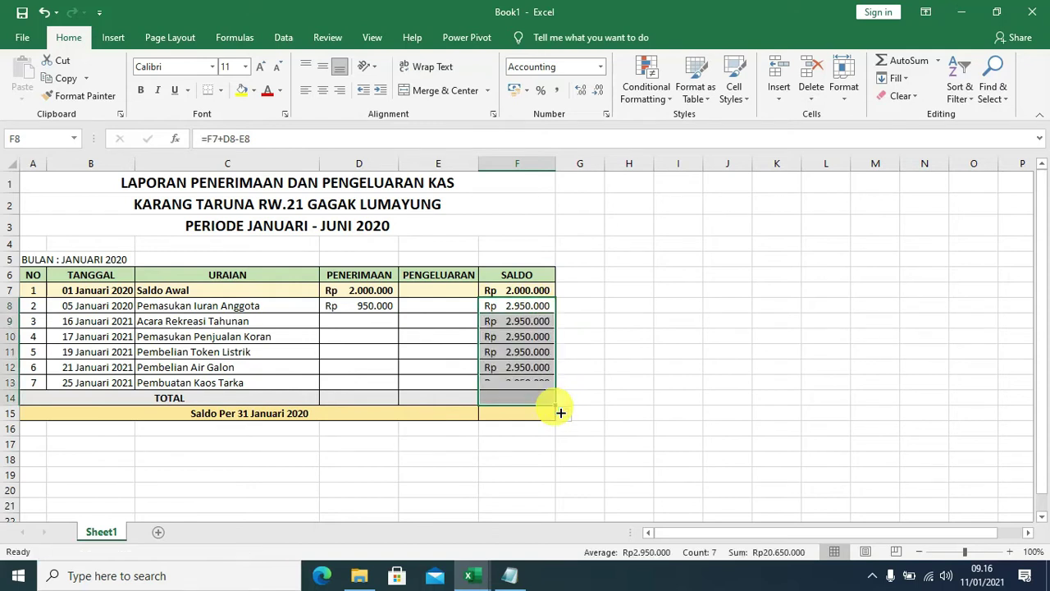
pyautogui.click(616, 375)
pyautogui.click(543, 320)
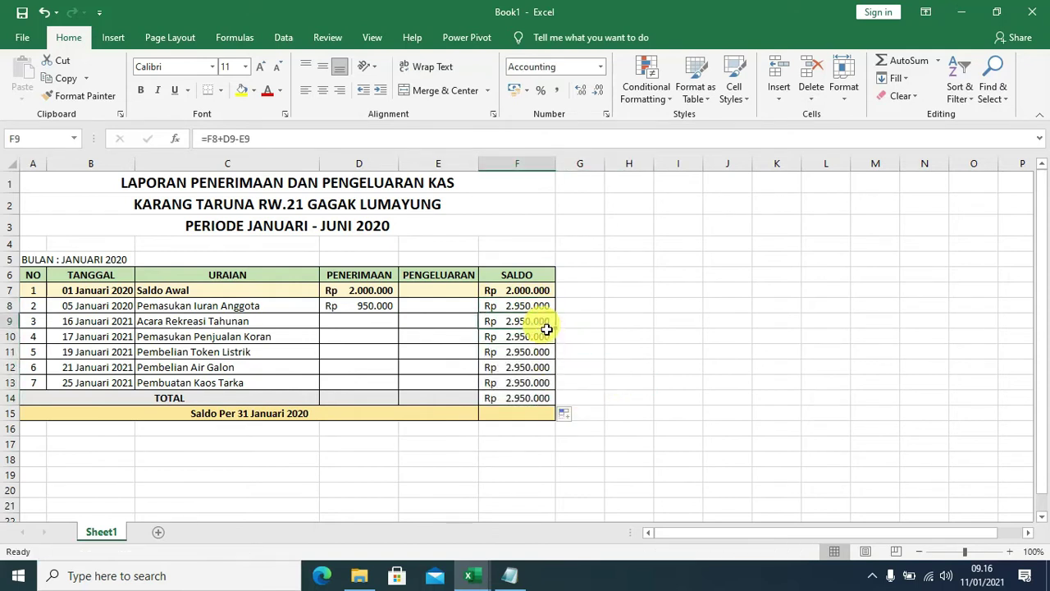
pyautogui.click(545, 400)
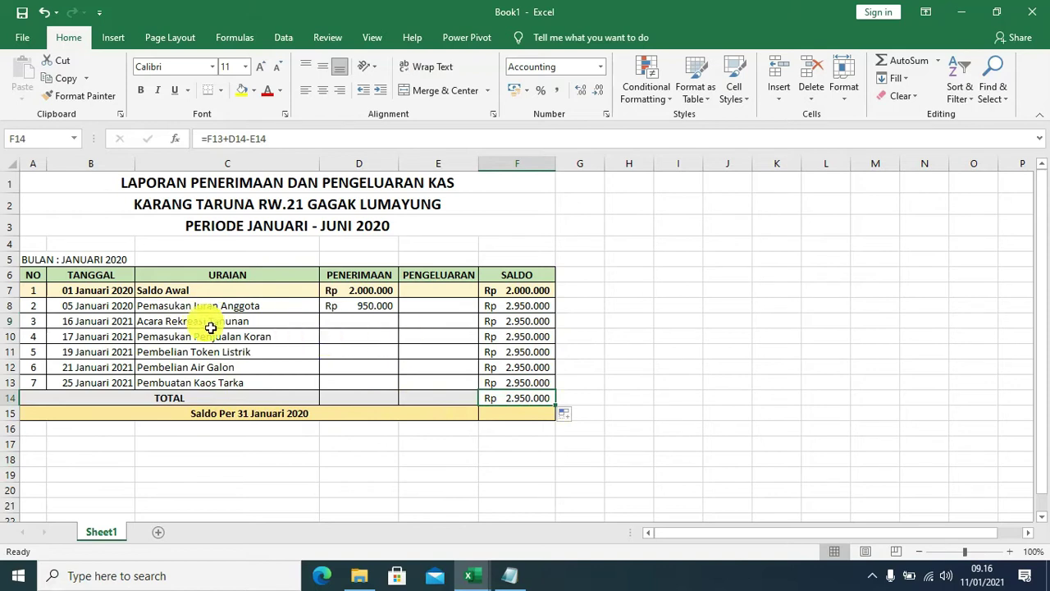
# Enter the 1.200.000 Acara Rekreasi Tahunan expense and 400.000 Penjualan Koran receipt.
pyautogui.click(209, 325)
pyautogui.click(429, 321)
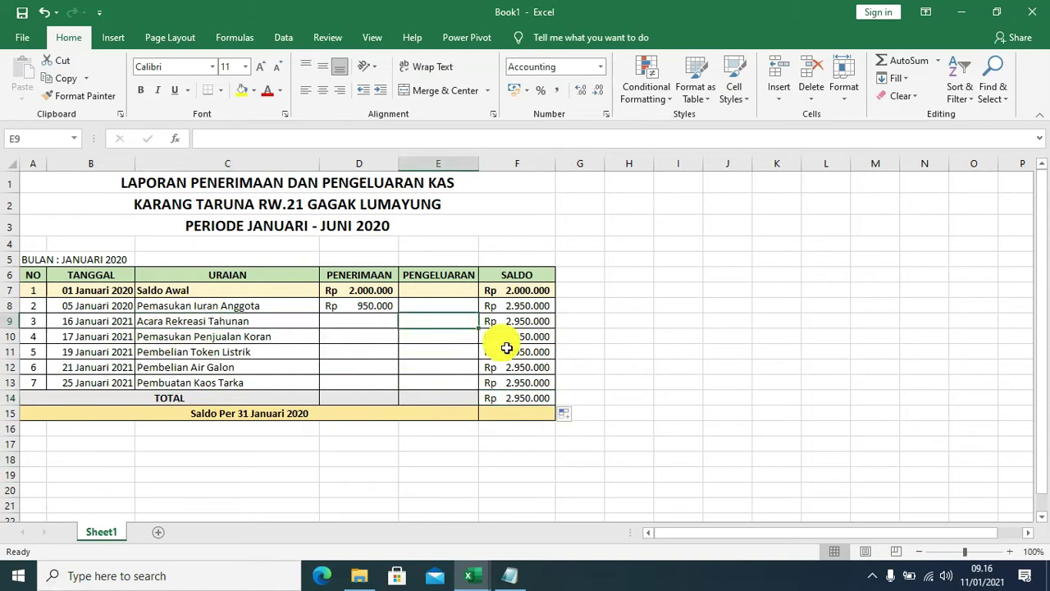
pyautogui.write('1200000')
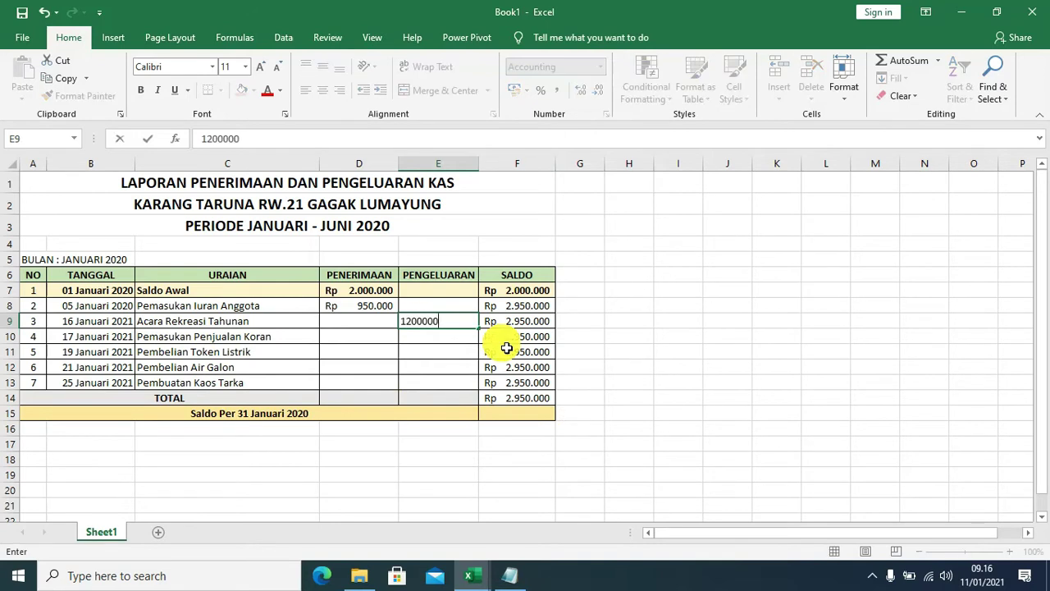
pyautogui.press('Return')
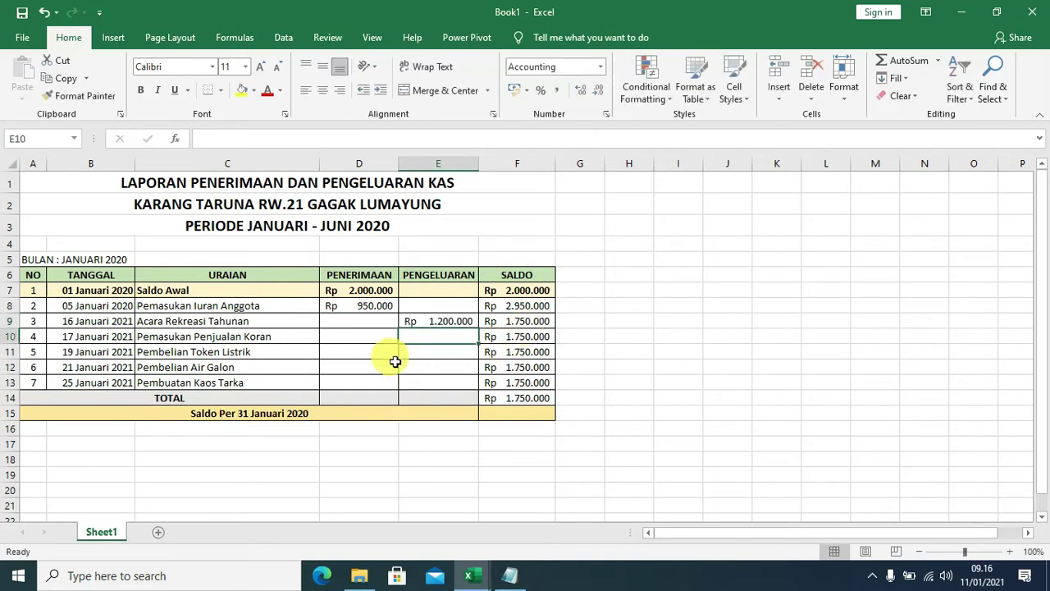
pyautogui.click(369, 339)
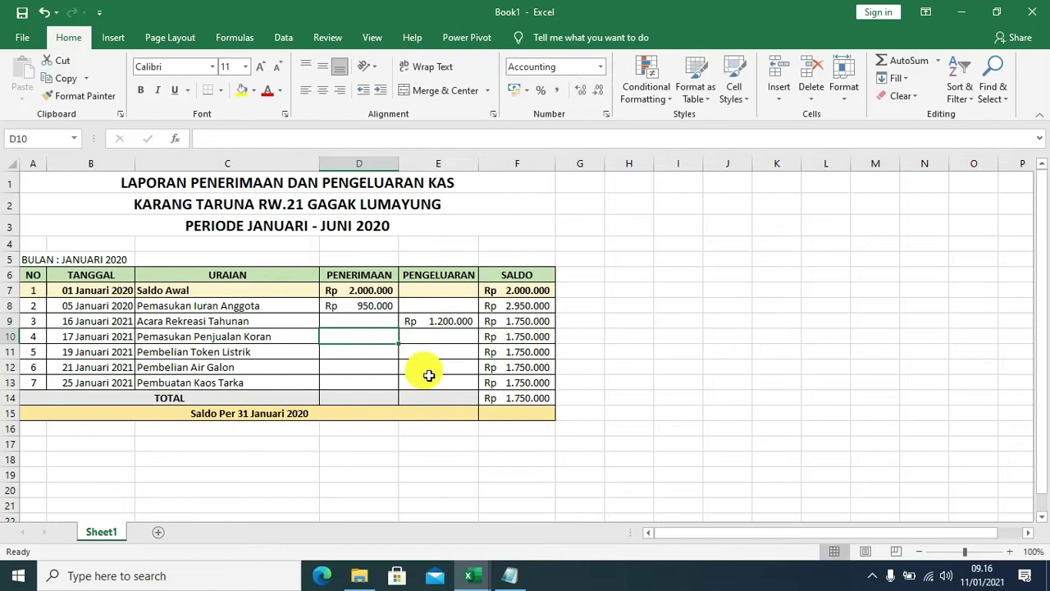
pyautogui.write('400000')
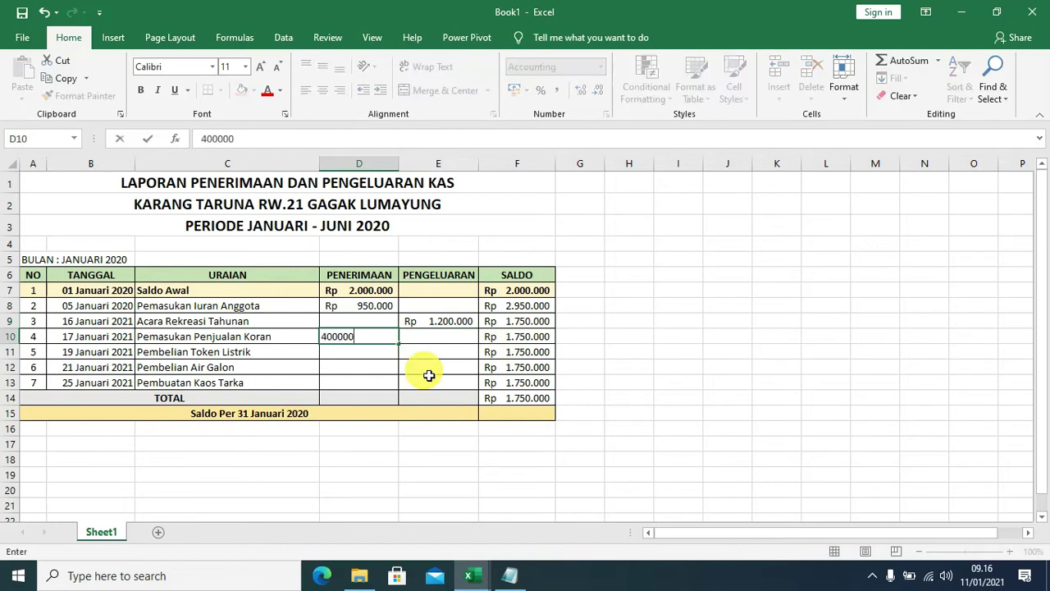
pyautogui.press('Return')
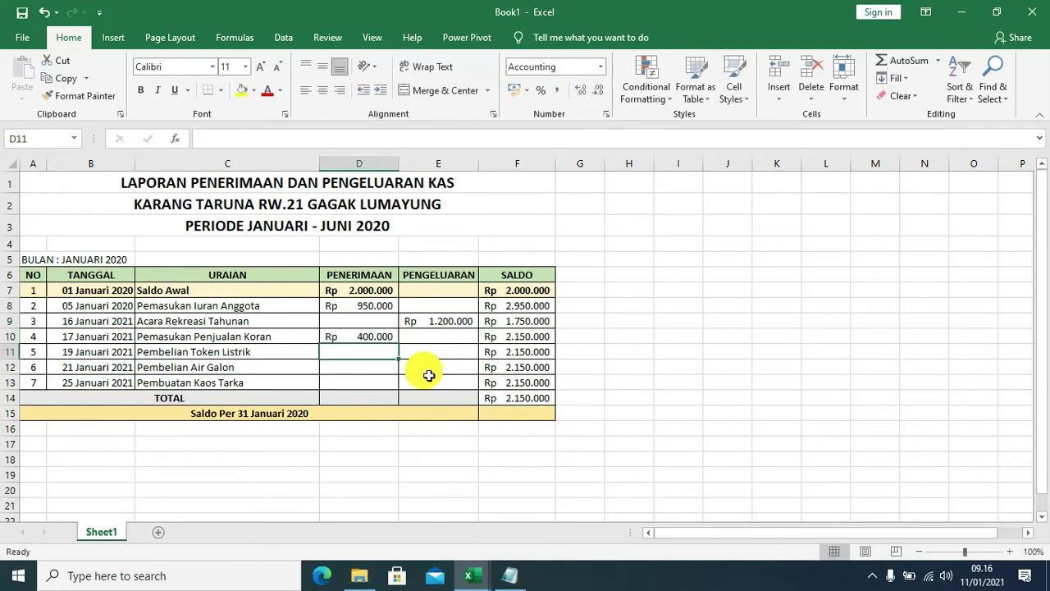
# Enter expenses of 100.000, 200.000 and 550.000 in E11:E13, ending at Rp 1.300.000.
pyautogui.press('Right')
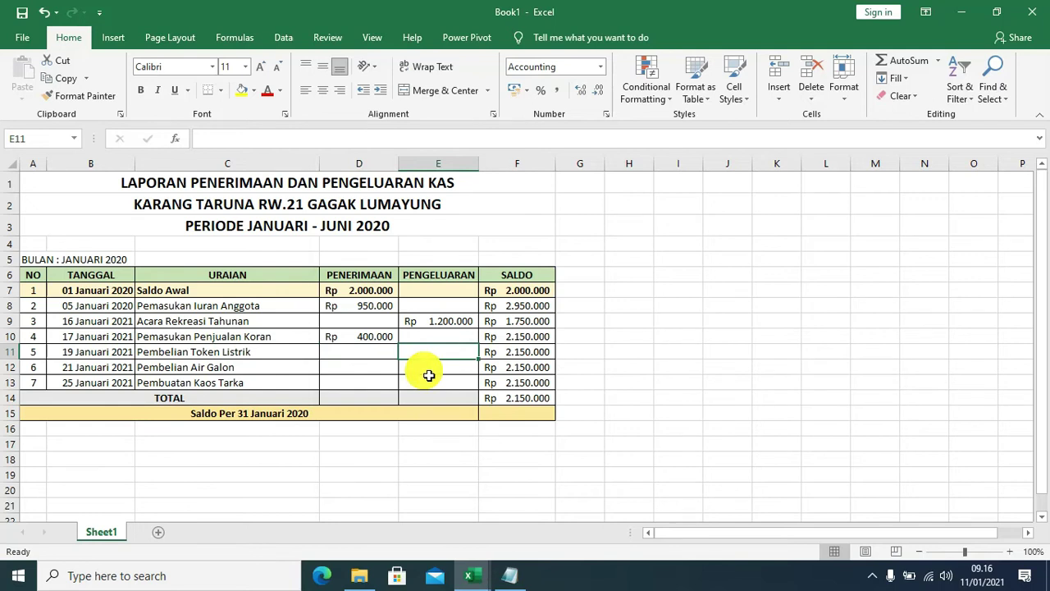
pyautogui.write('100000')
pyautogui.press('Return')
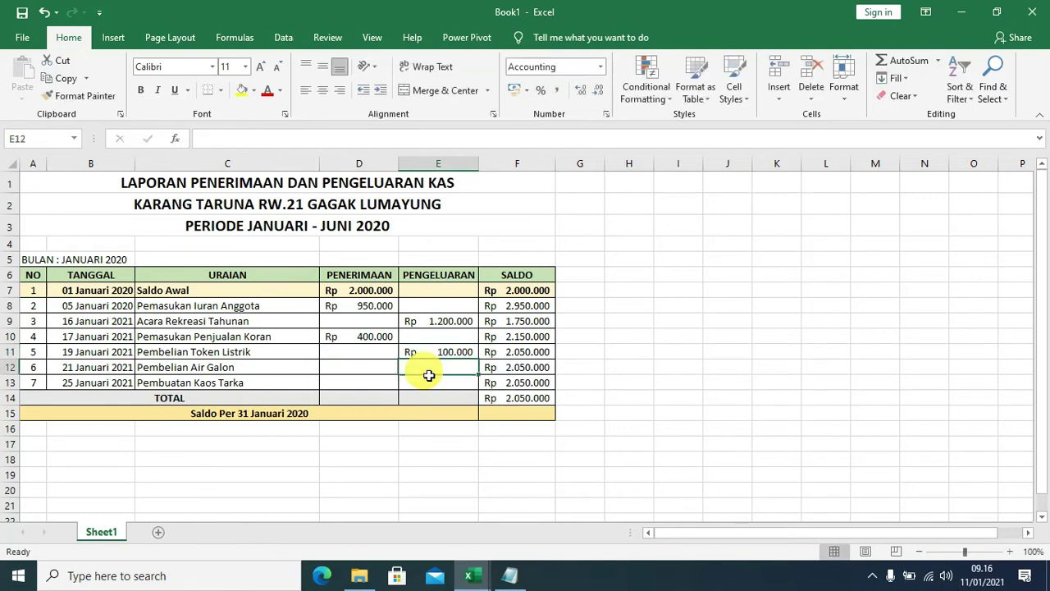
pyautogui.press('Left')
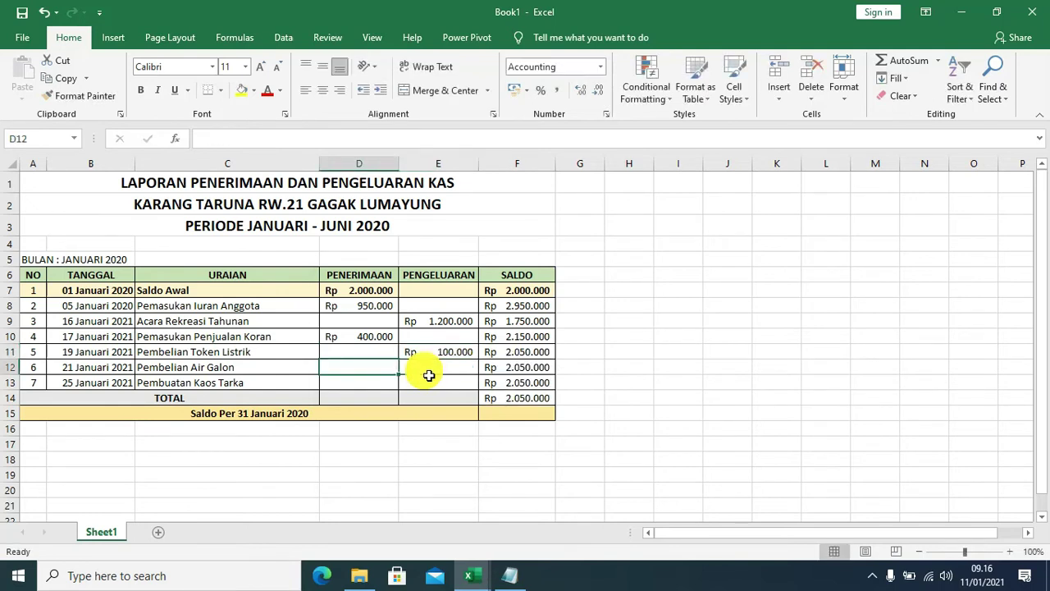
pyautogui.press('Right')
pyautogui.write('00')
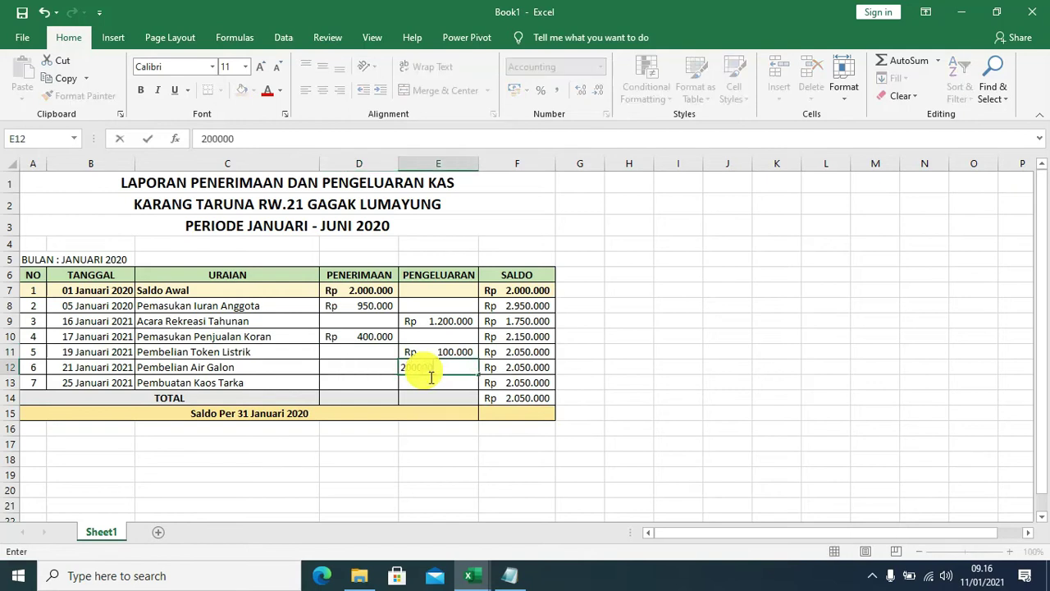
pyautogui.press('Return')
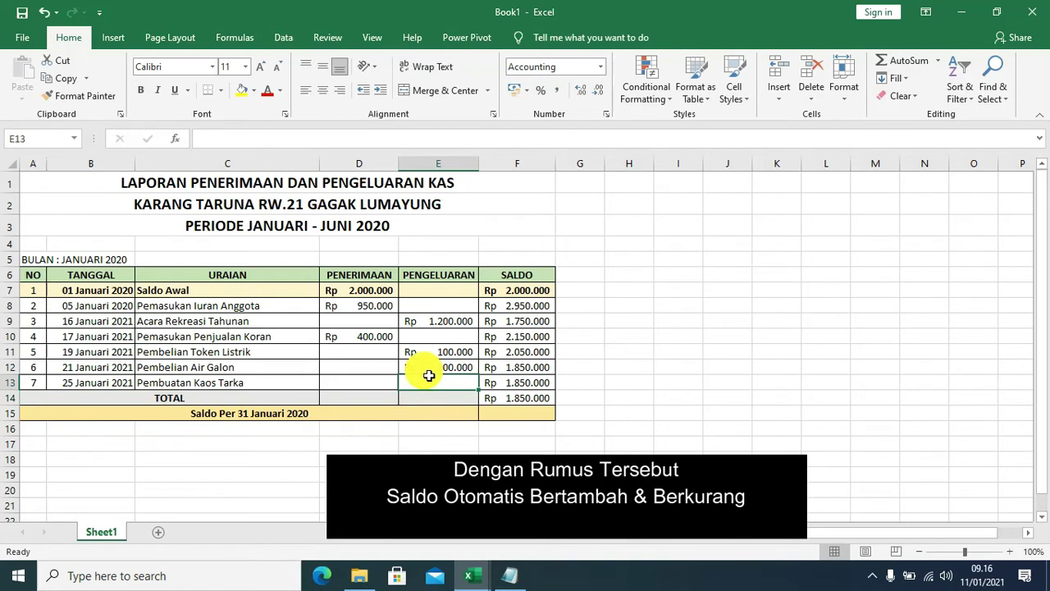
pyautogui.write('550000')
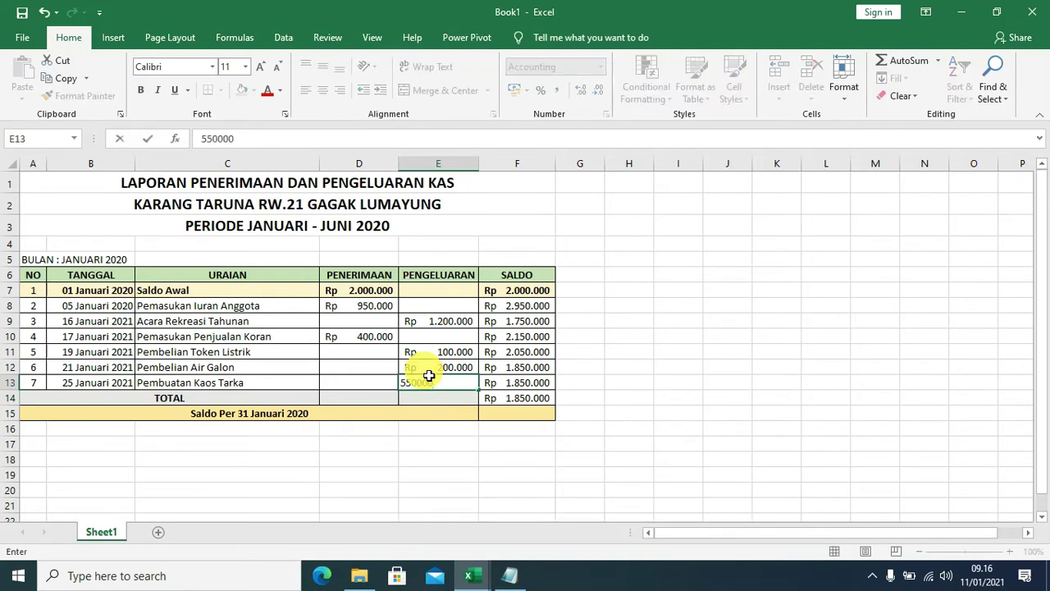
pyautogui.press('Return')
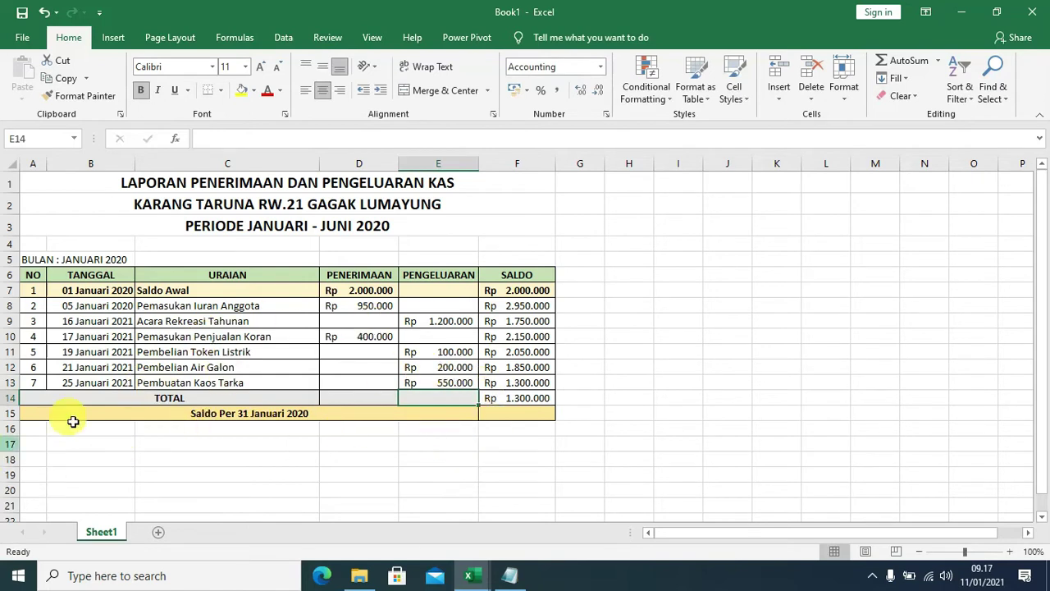
# Total the receipts in D14 with =SUM(D7:D13), giving Rp 3.350.000.
pyautogui.click(125, 382)
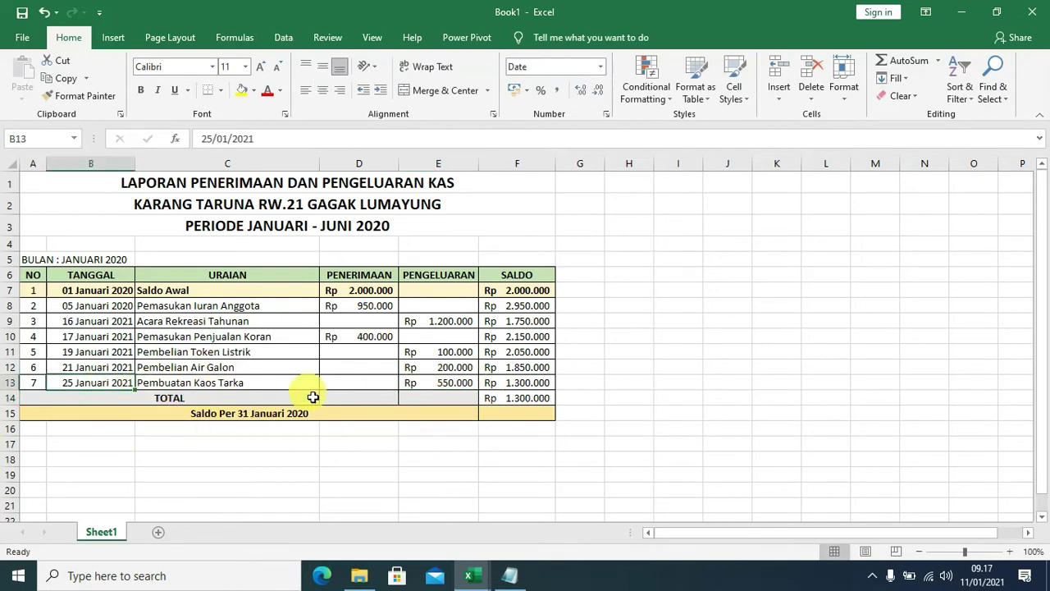
pyautogui.click(535, 386)
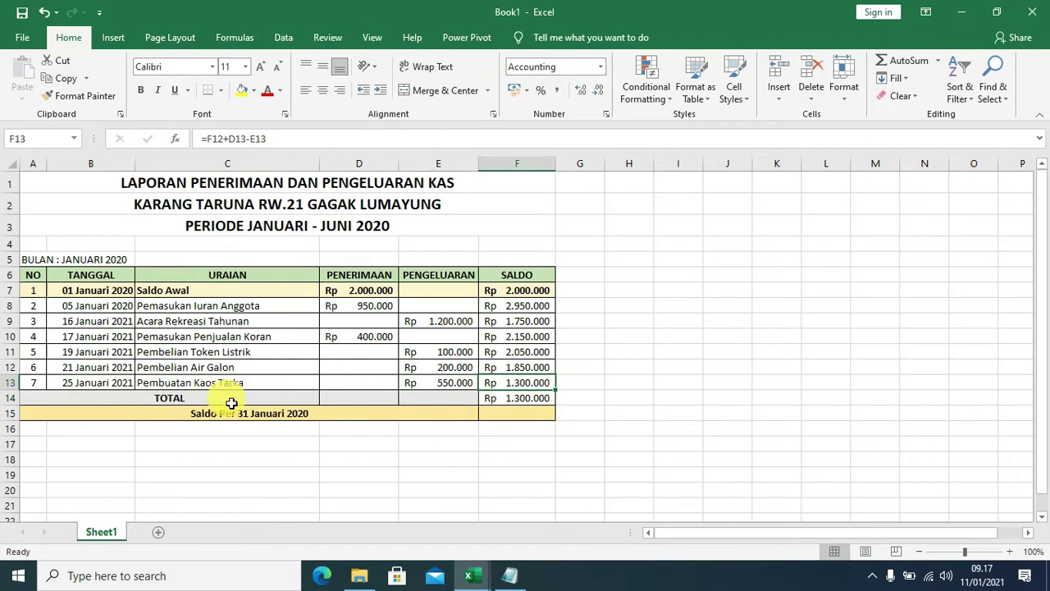
pyautogui.click(363, 400)
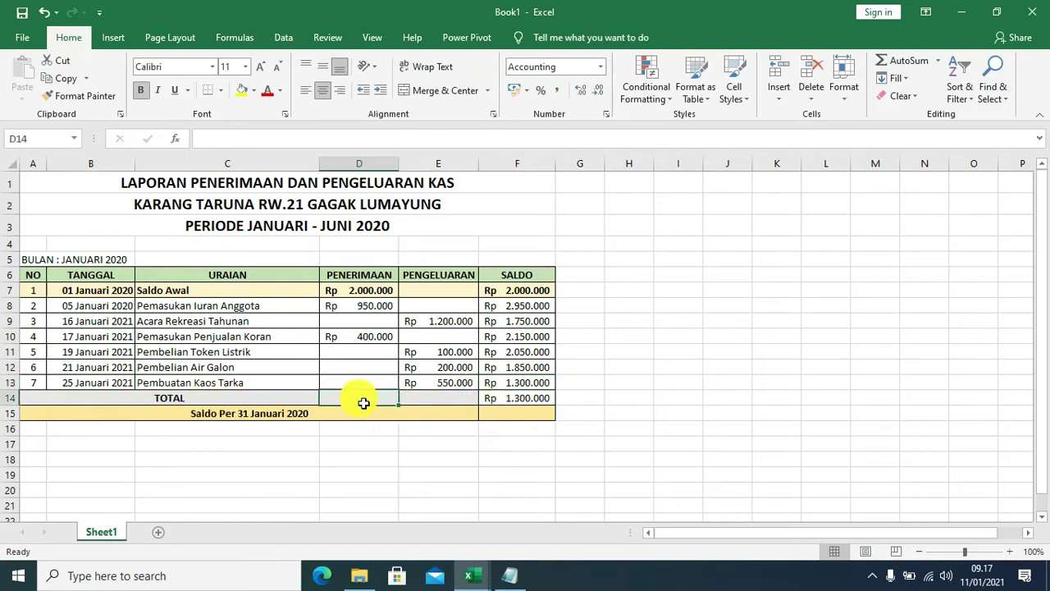
pyautogui.write('=')
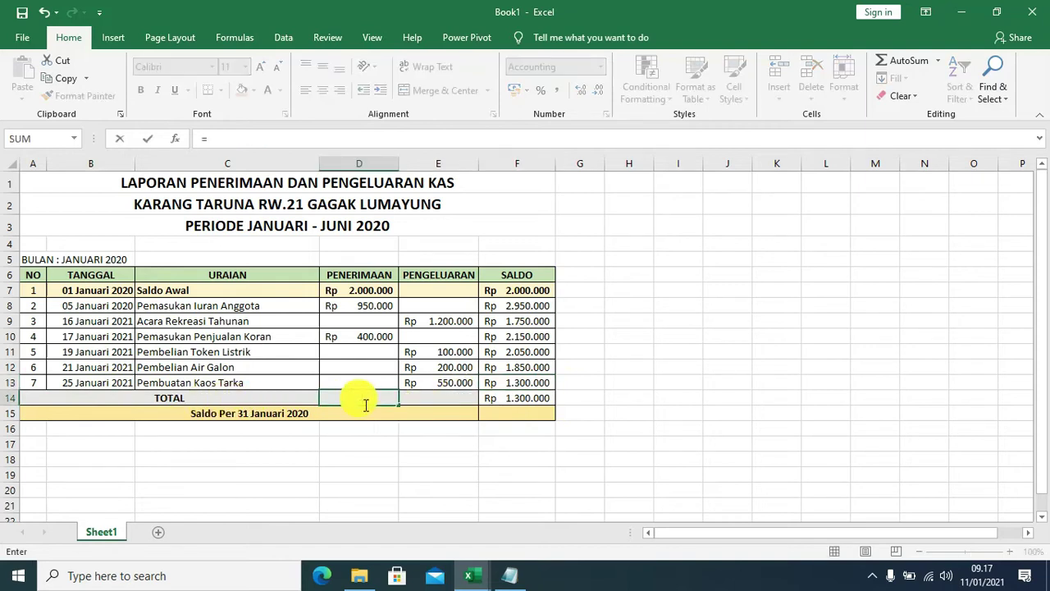
pyautogui.write('sum(')
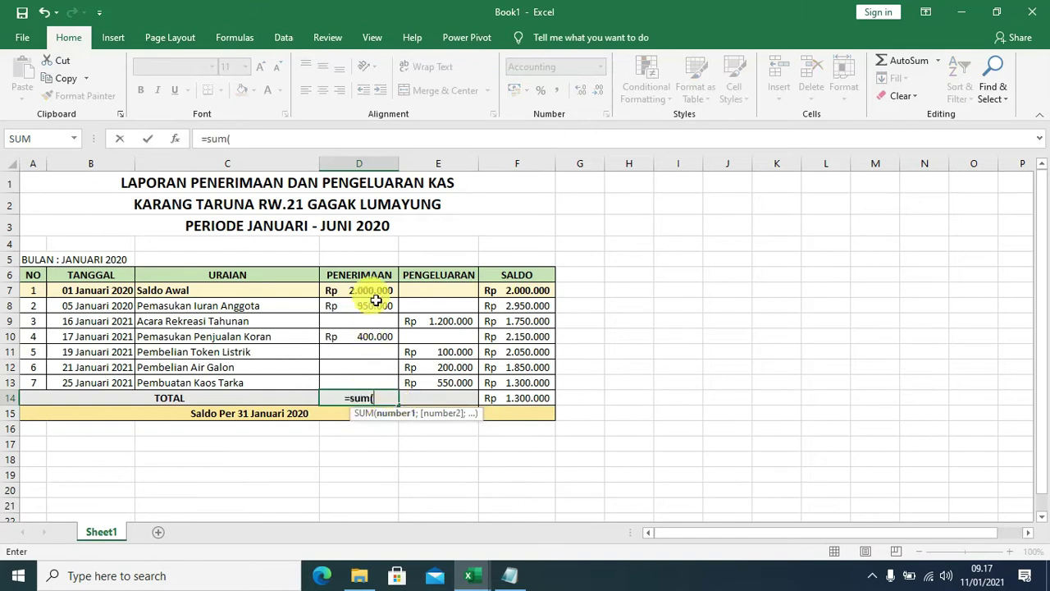
pyautogui.moveTo(364, 290); pyautogui.dragTo(380, 392)
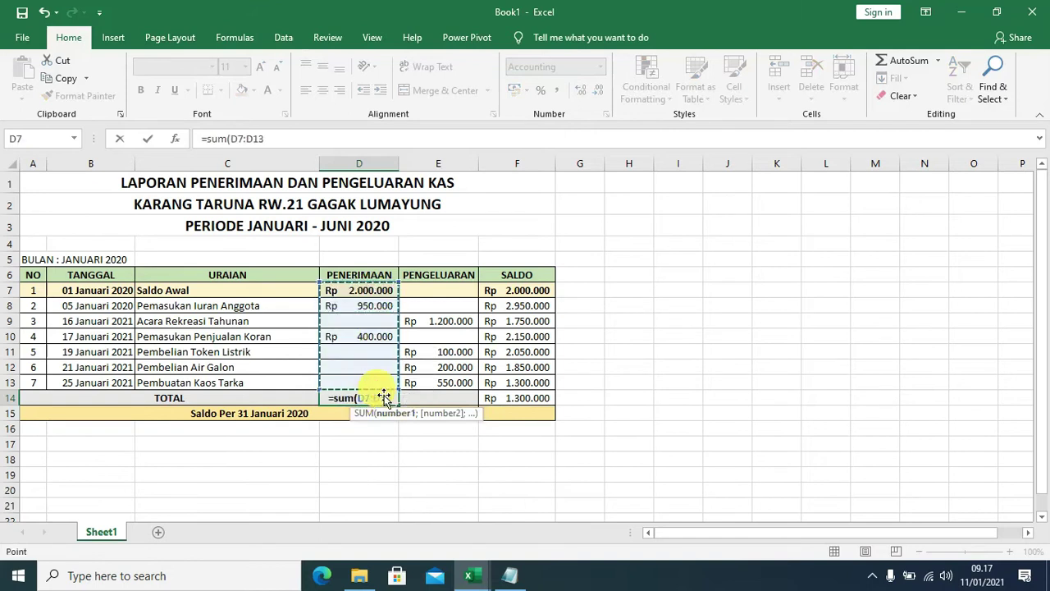
pyautogui.press('Return')
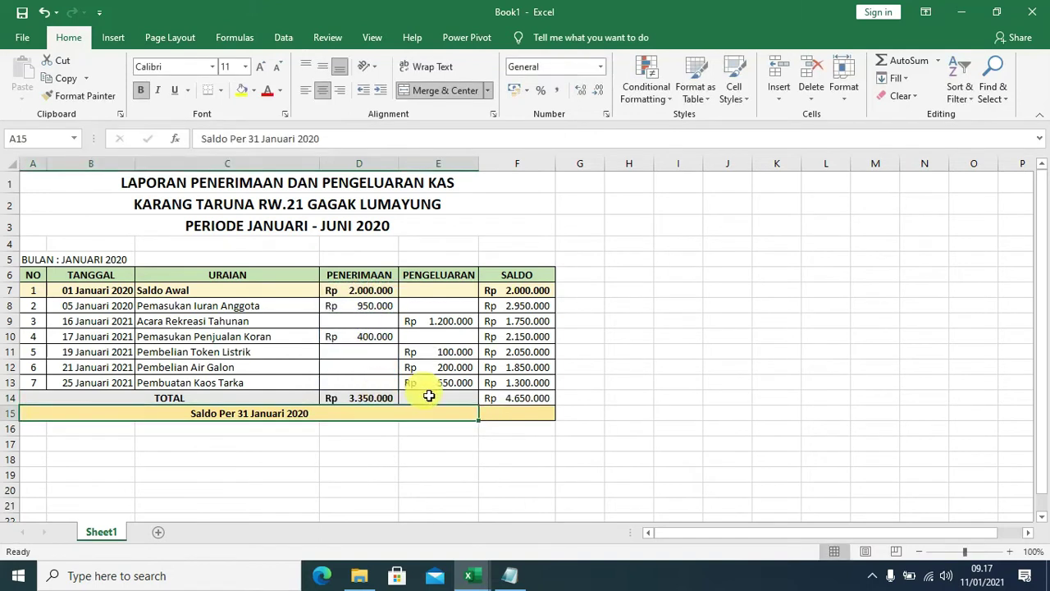
# Enter =SUM(E7:E13) in E14 for the expenses total of Rp 2.050.000.
pyautogui.click(444, 399)
pyautogui.write('=s')
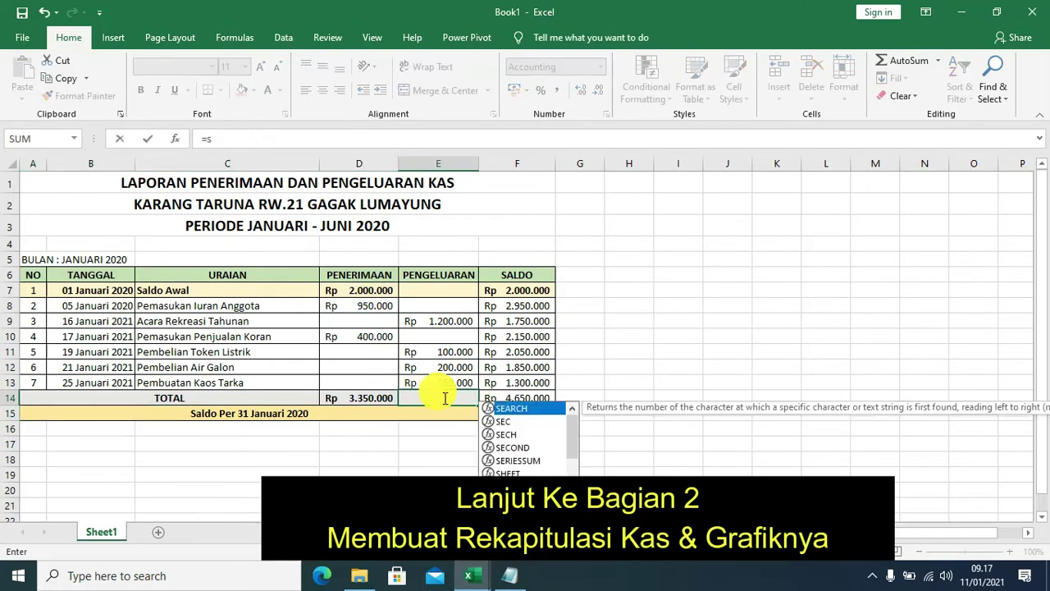
pyautogui.write('um(')
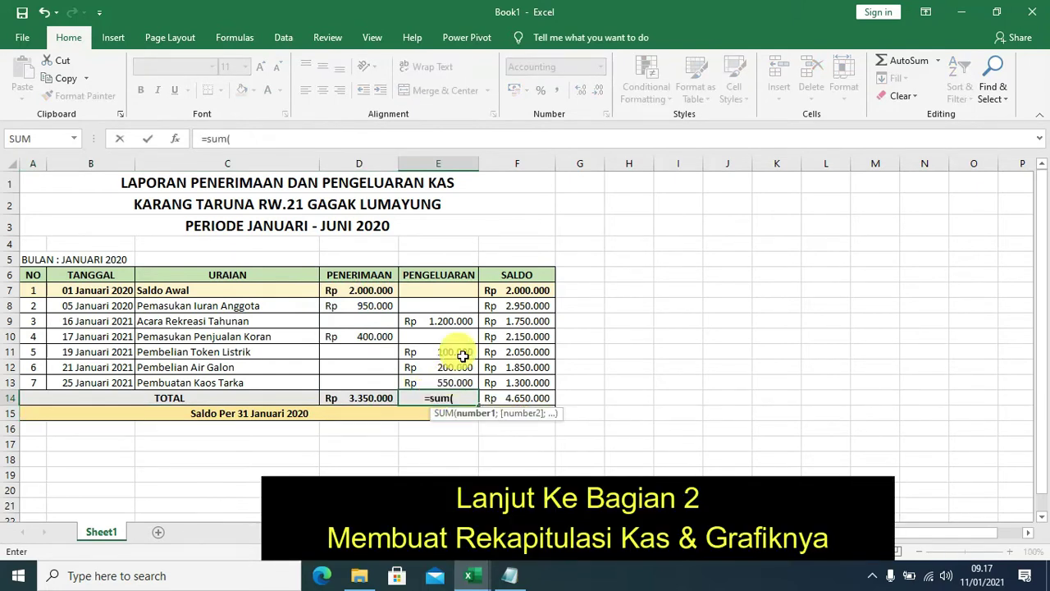
pyautogui.moveTo(457, 292); pyautogui.dragTo(457, 391)
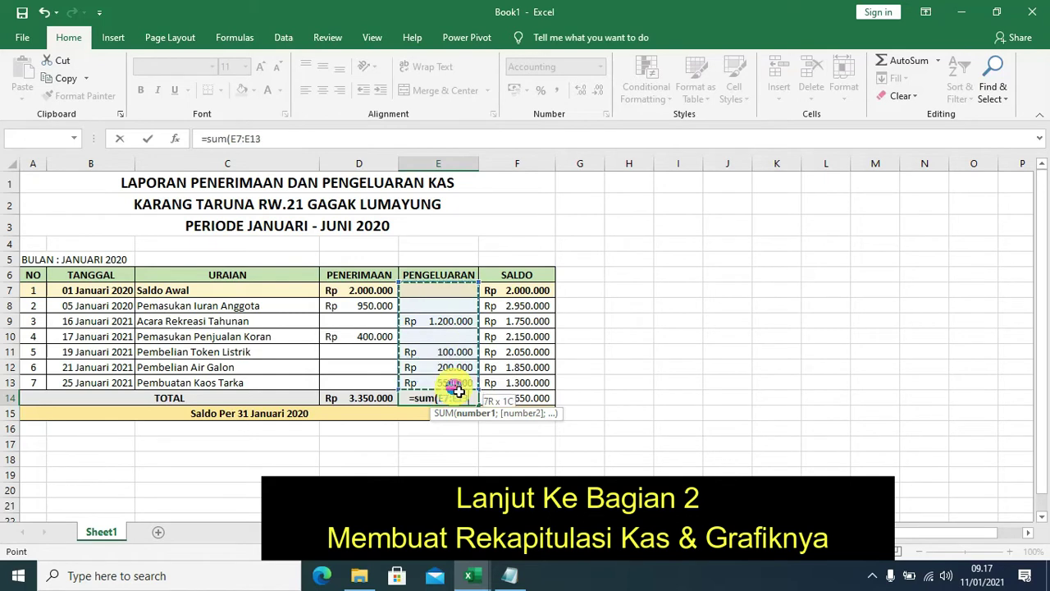
pyautogui.press('Return')
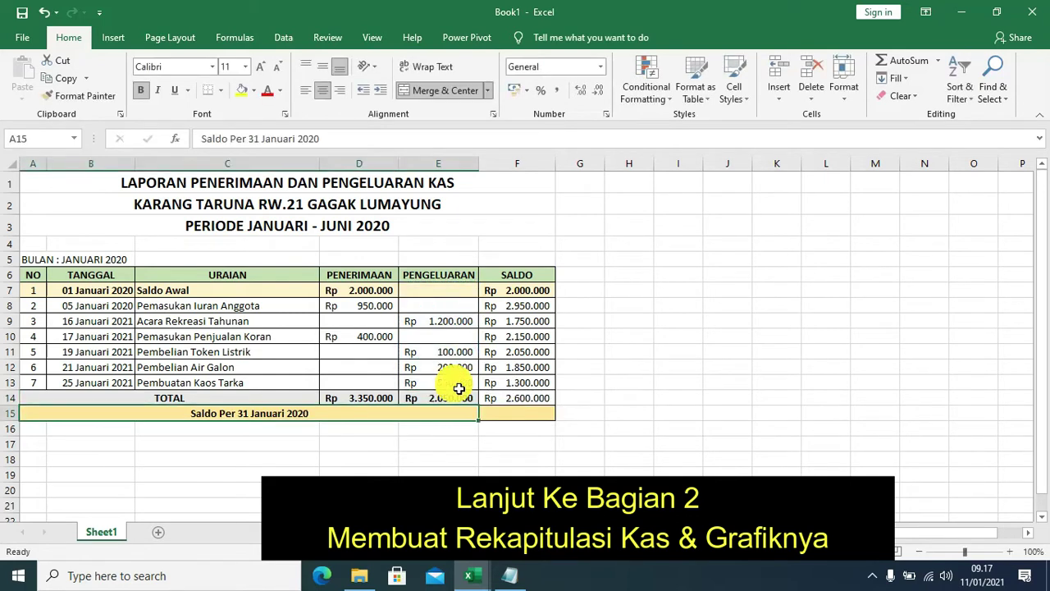
# Clear F14 and enter the closing balance =D14-E14 in F15, showing Rp1.284.000.
pyautogui.click(366, 400)
pyautogui.click(509, 400)
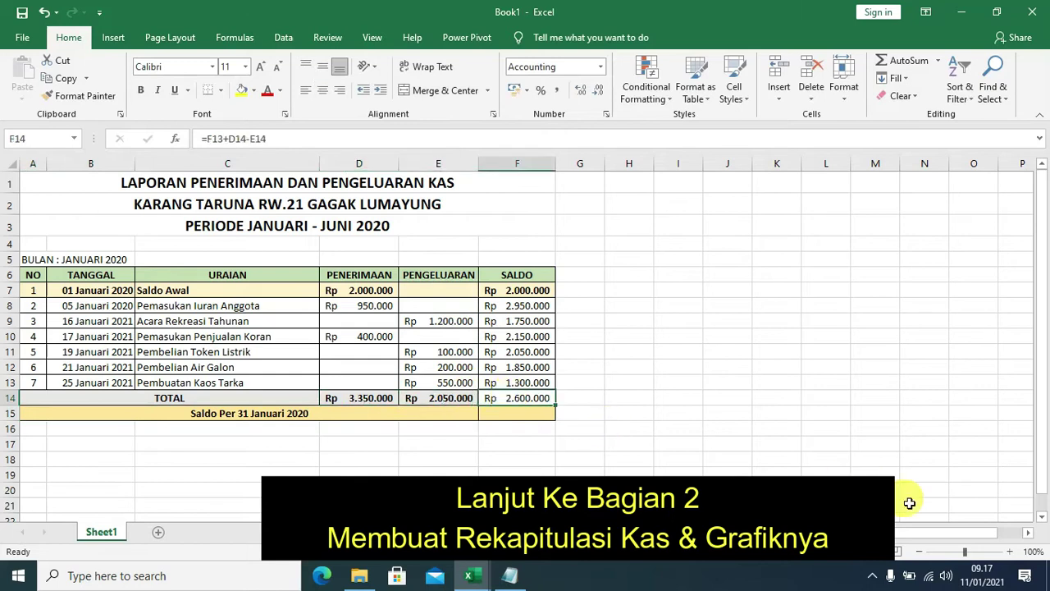
pyautogui.click(817, 412)
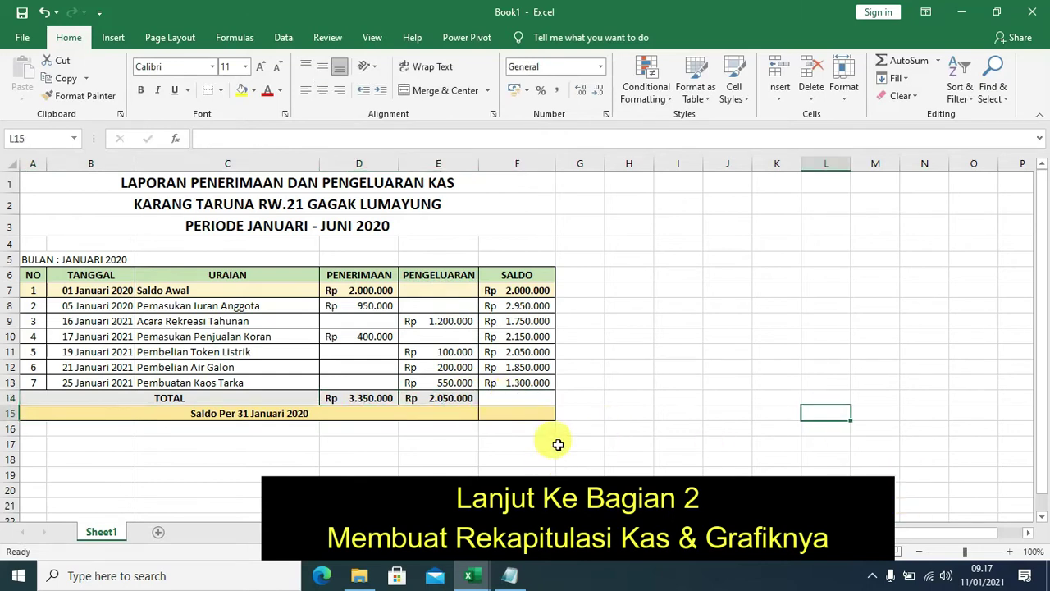
pyautogui.click(534, 415)
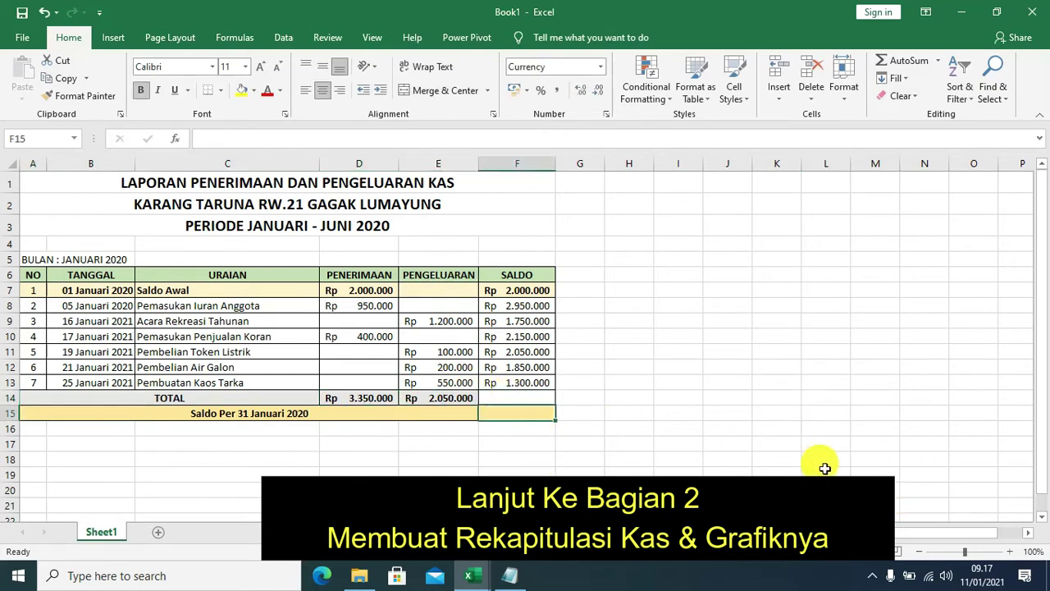
pyautogui.write('=')
pyautogui.click(373, 399)
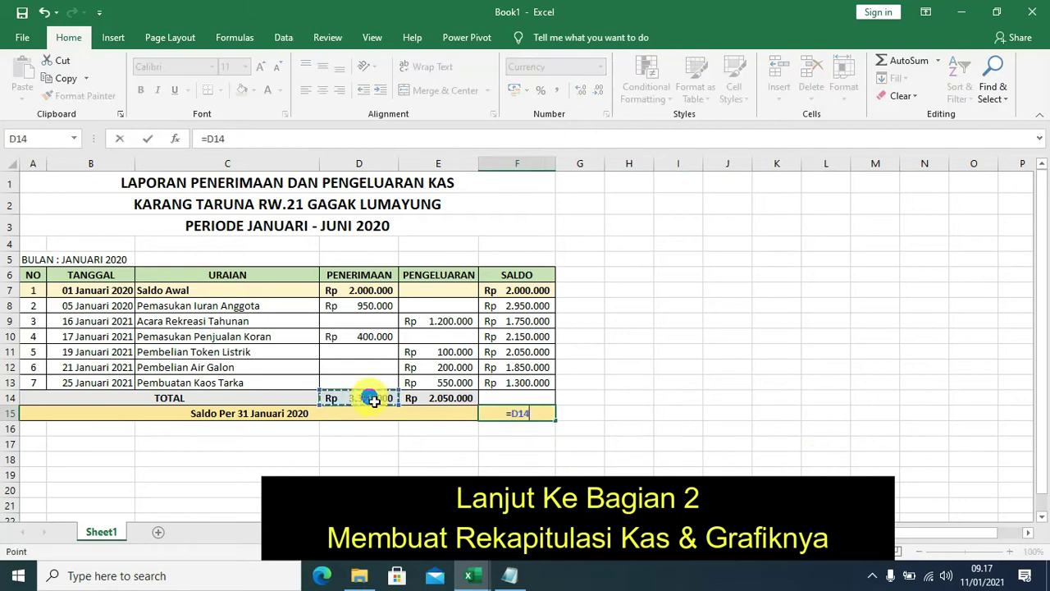
pyautogui.write('-')
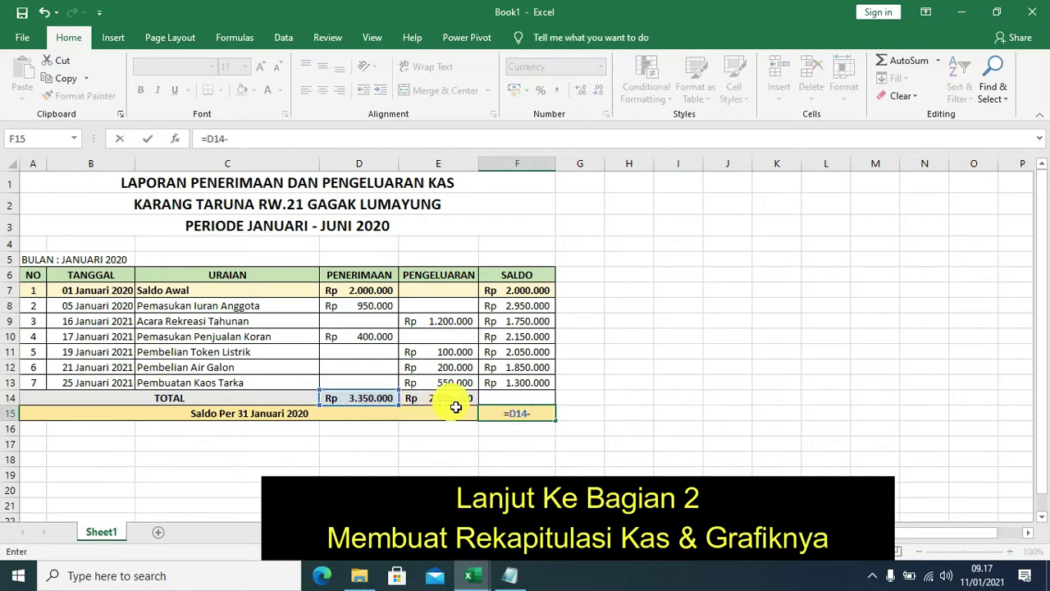
pyautogui.click(461, 403)
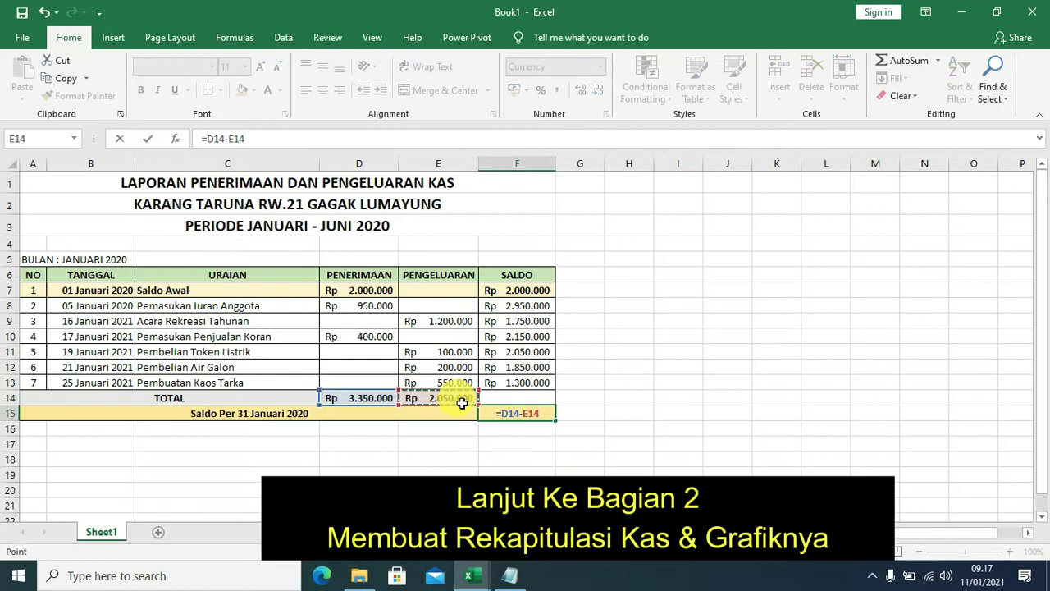
pyautogui.press('Return')
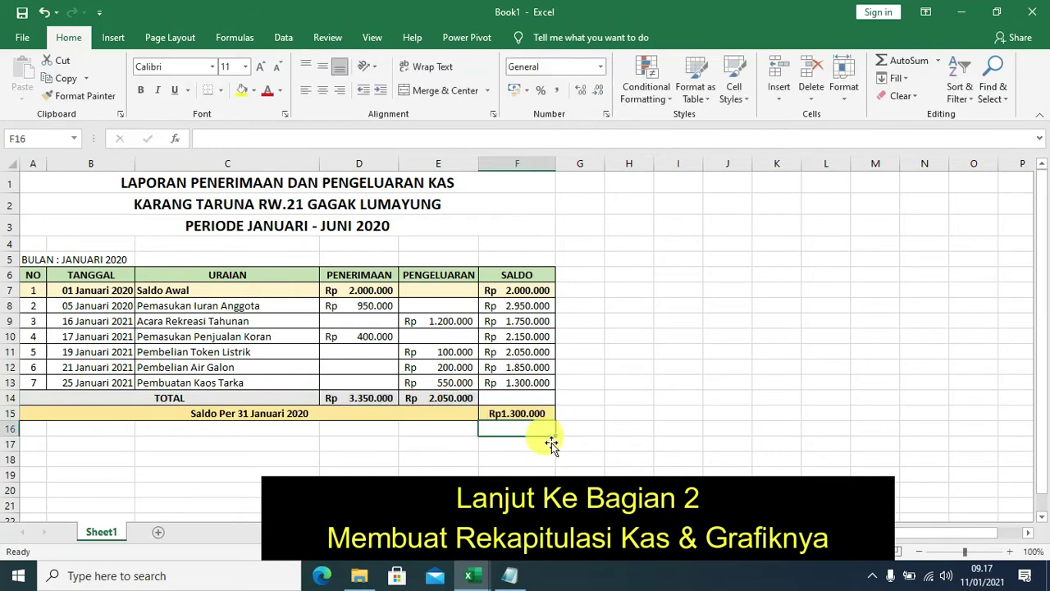
pyautogui.click(540, 414)
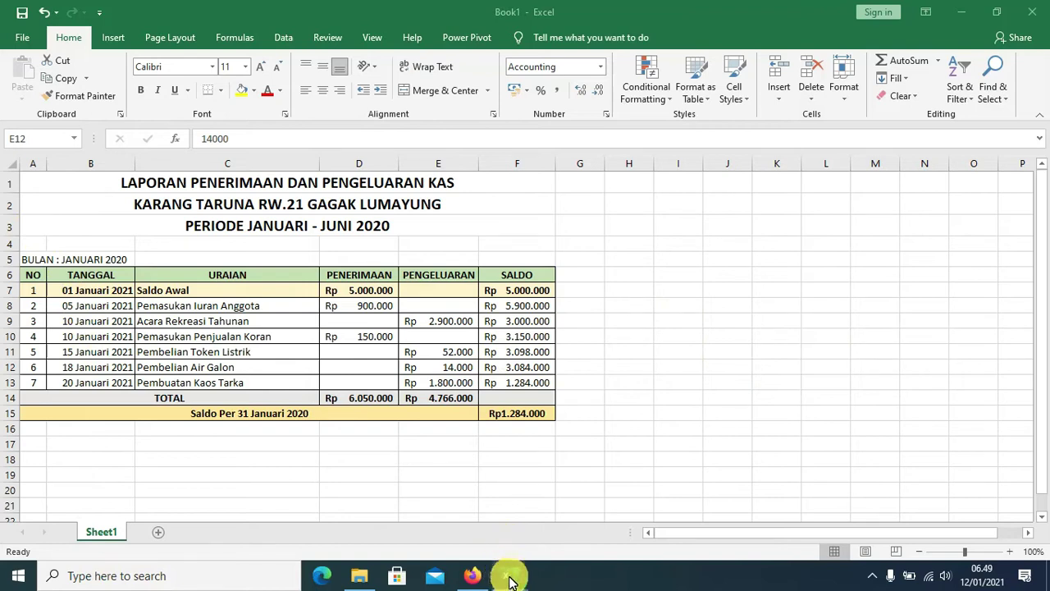
# Bring the Latihan Pembuatan Laporan Uang Kas workbook forward and view its Rincian Kas, then Rekapitulasi sheets.
pyautogui.moveTo(515, 581)
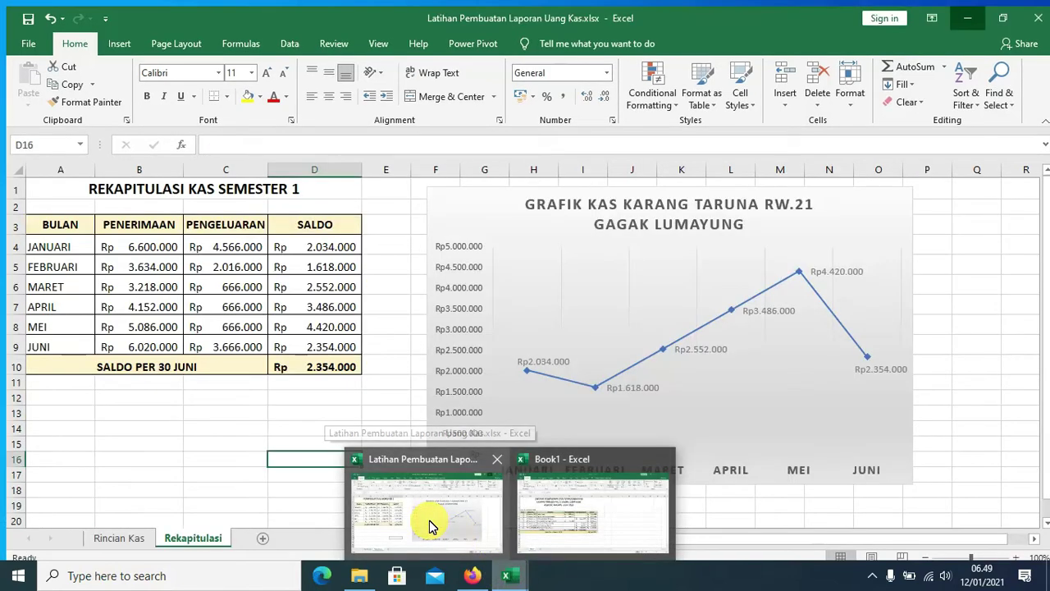
pyautogui.click(431, 523)
pyautogui.click(120, 534)
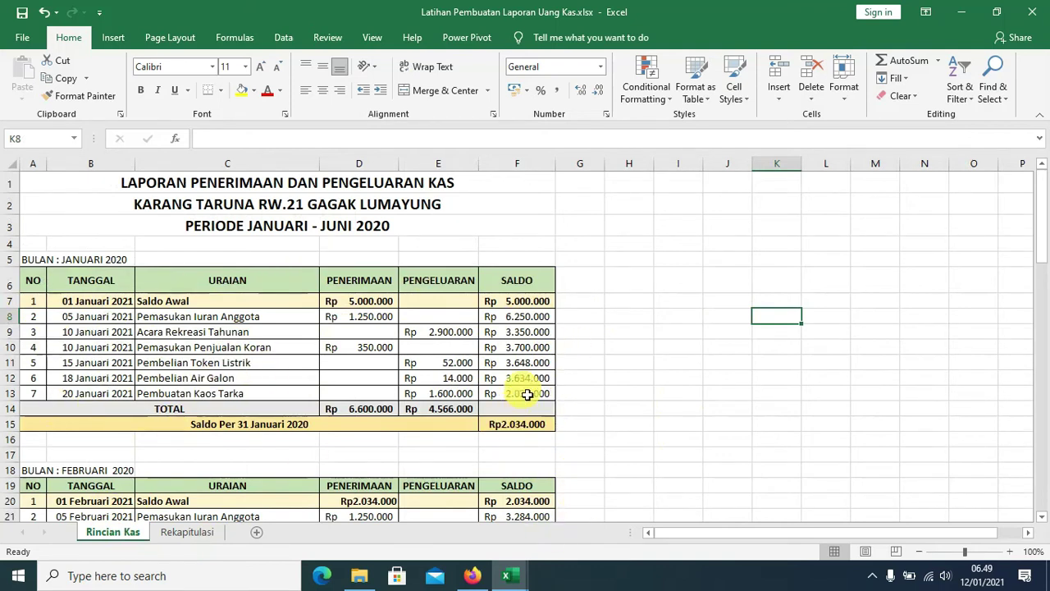
pyautogui.click(187, 533)
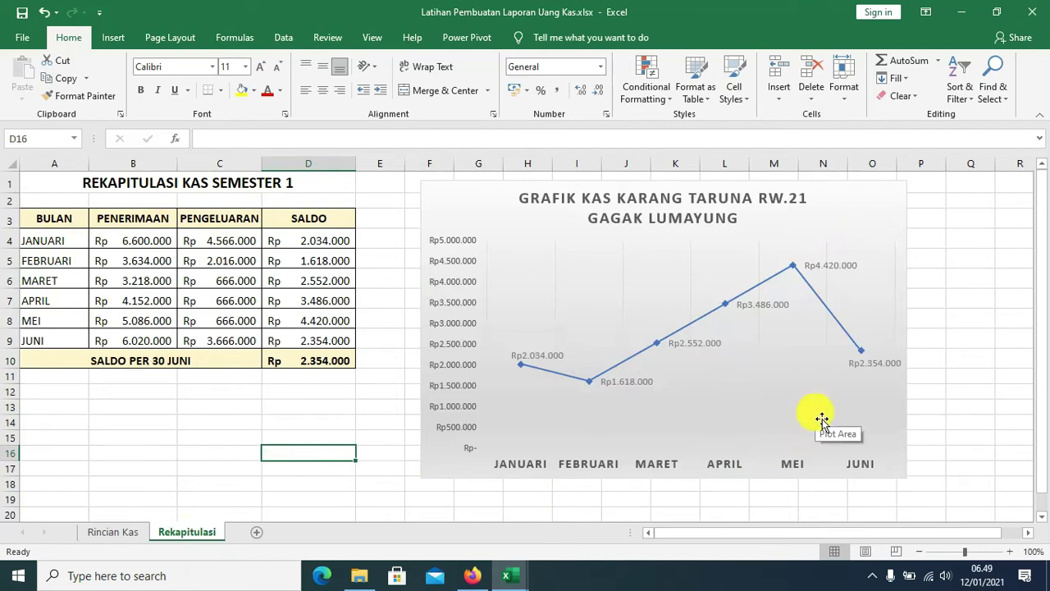
# Switch to Book1 and copy the January table A5:F15.
pyautogui.moveTo(524, 573)
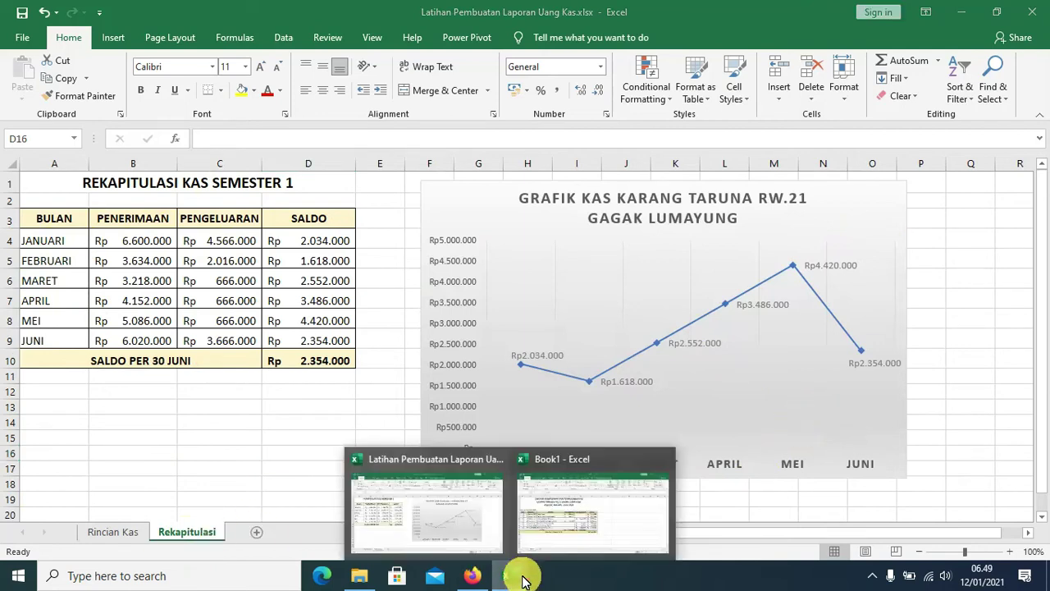
pyautogui.click(555, 520)
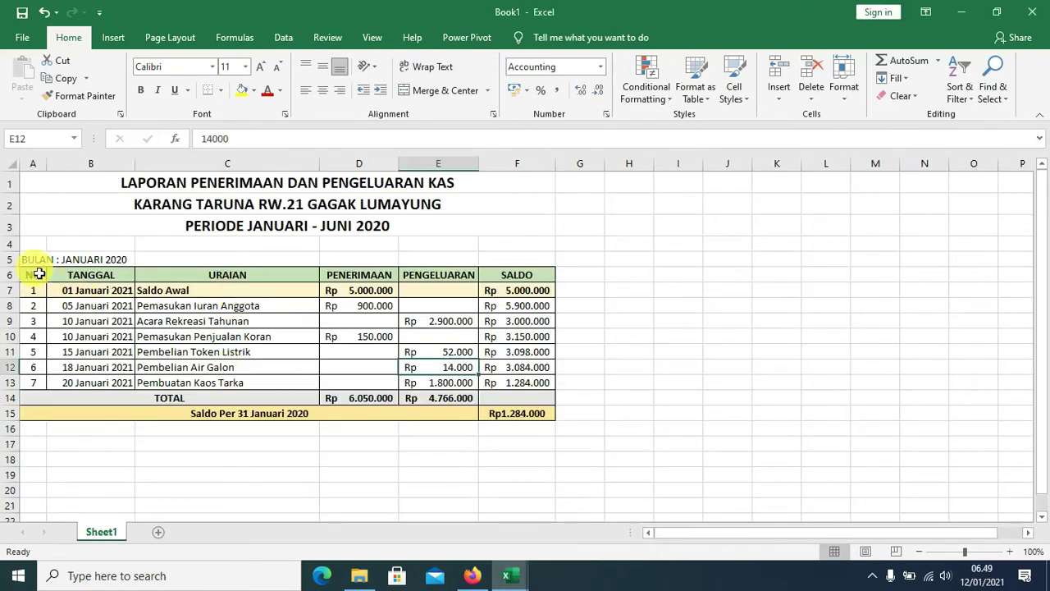
pyautogui.moveTo(37, 261); pyautogui.dragTo(525, 410)
pyautogui.rightClick(521, 330)
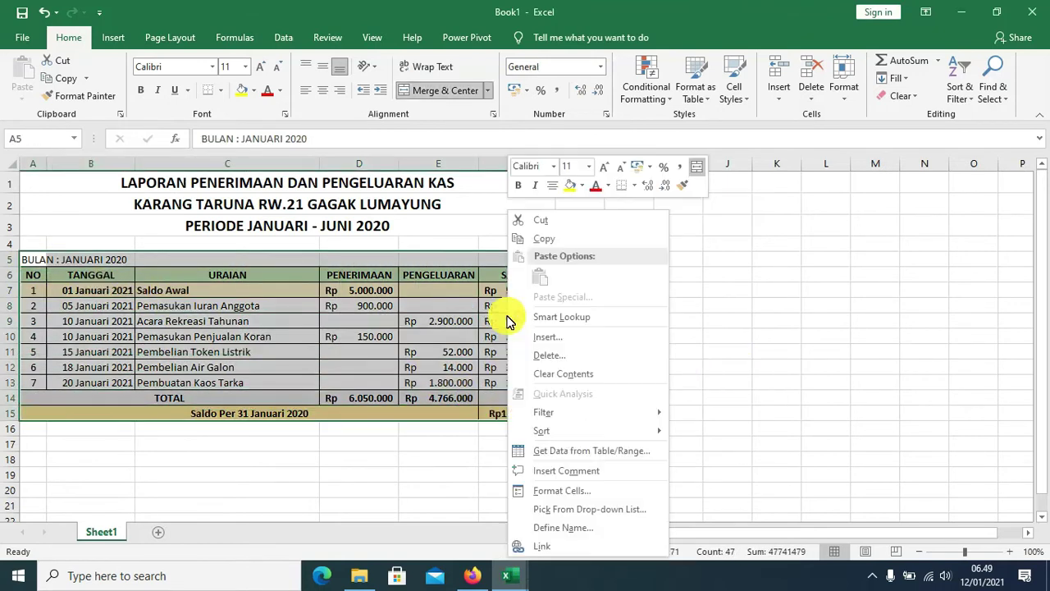
pyautogui.click(556, 237)
# Paste copies of the table at A17, A29, A41, A53 and A65.
pyautogui.scroll(-1, 731, 307)
pyautogui.scroll(-1, 731, 307)
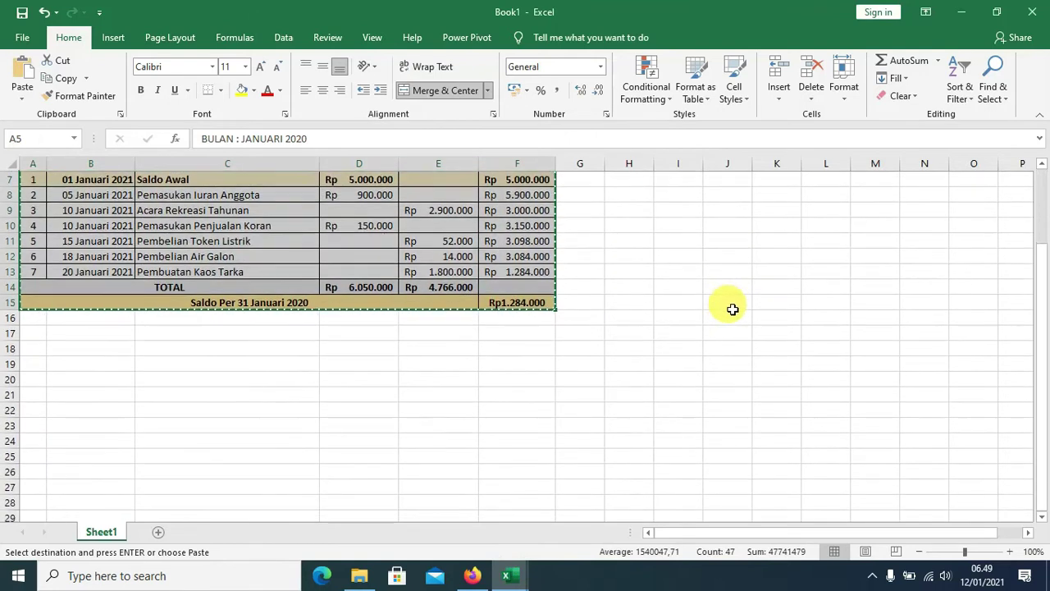
pyautogui.click(37, 334)
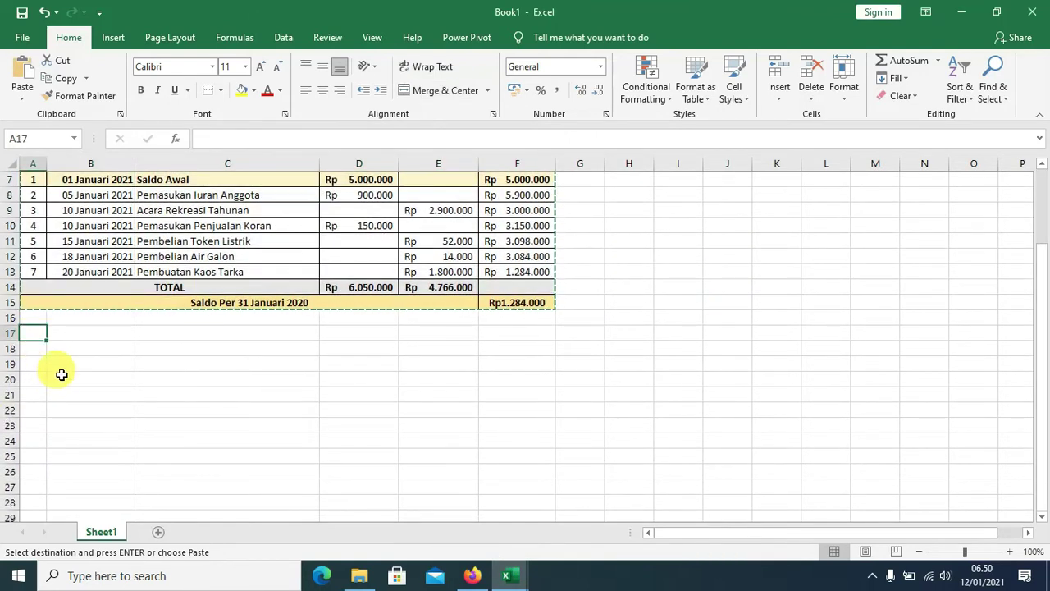
pyautogui.hotkey('ctrl', 'v')
pyautogui.scroll(-2, 187, 375)
pyautogui.click(38, 429)
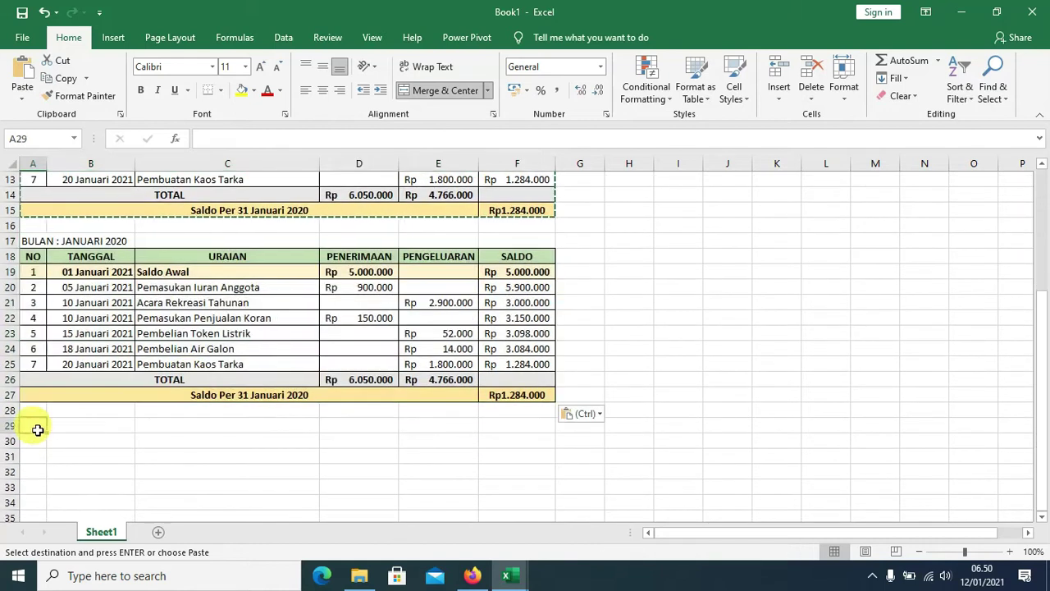
pyautogui.hotkey('ctrl', 'v')
pyautogui.scroll(-3, 235, 375)
pyautogui.scroll(-2, 218, 394)
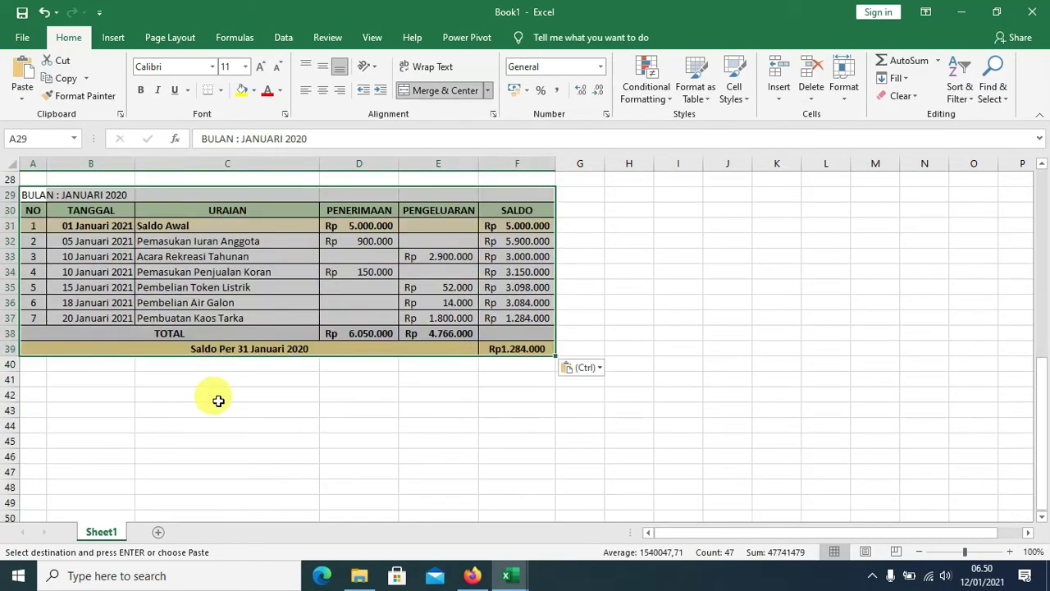
pyautogui.click(36, 380)
pyautogui.hotkey('ctrl', 'v')
pyautogui.scroll(-2, 120, 402)
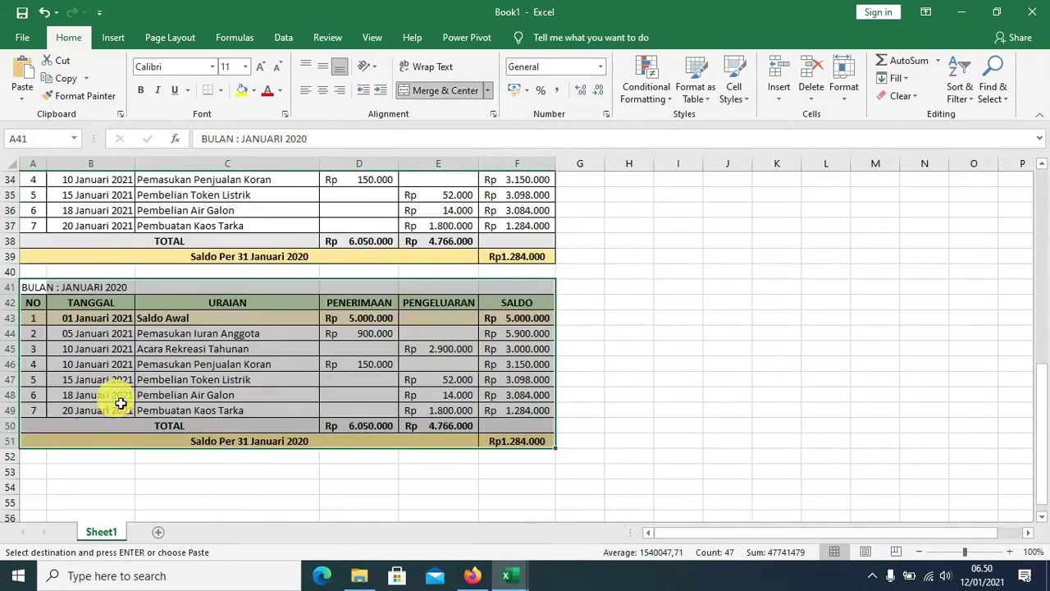
pyautogui.scroll(-3, 121, 403)
pyautogui.click(36, 334)
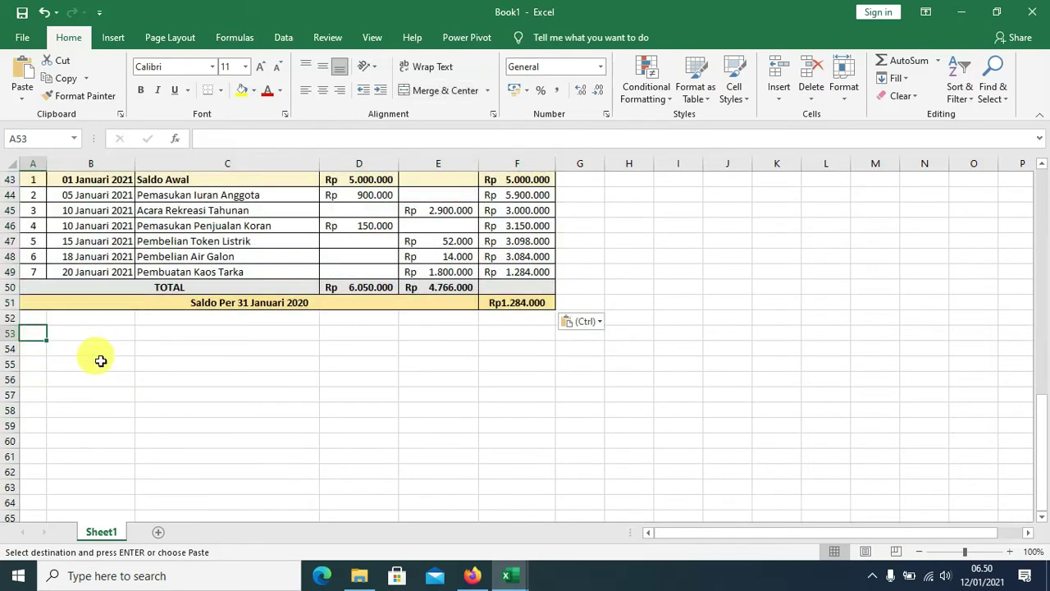
pyautogui.hotkey('ctrl', 'v')
pyautogui.scroll(-3, 119, 393)
pyautogui.click(33, 379)
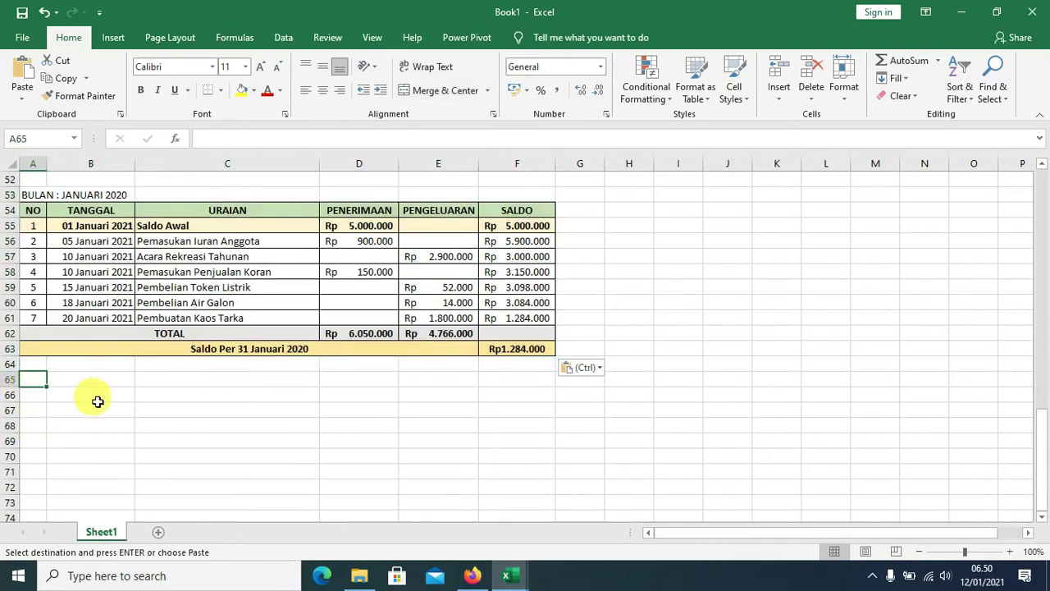
pyautogui.hotkey('ctrl', 'v')
# Deselect the pasted table and cancel copy mode with Esc.
pyautogui.click(678, 317)
pyautogui.scroll(6, 701, 316)
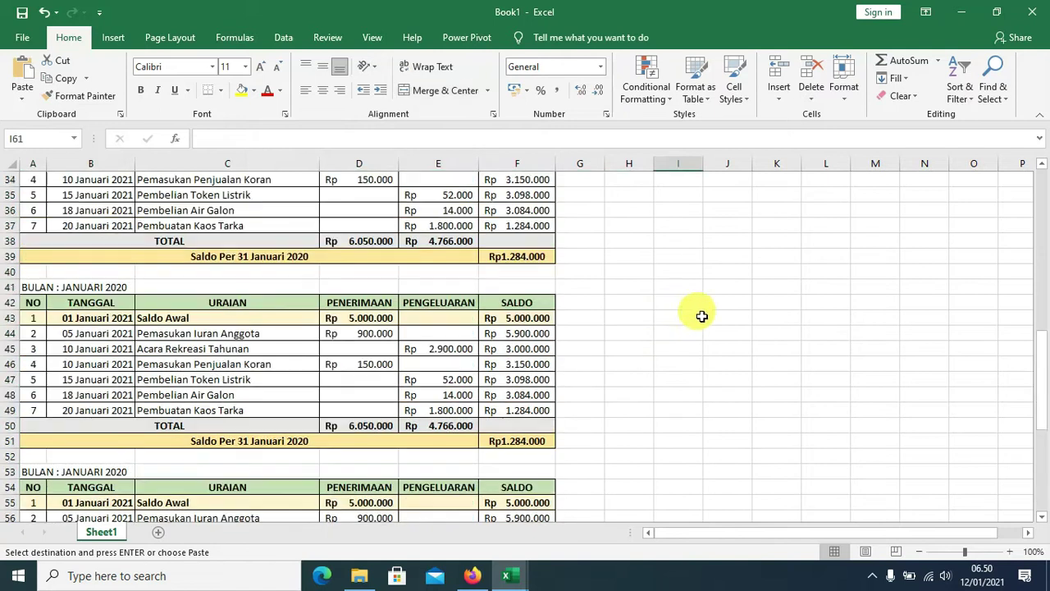
pyautogui.scroll(6, 702, 316)
pyautogui.scroll(5, 708, 304)
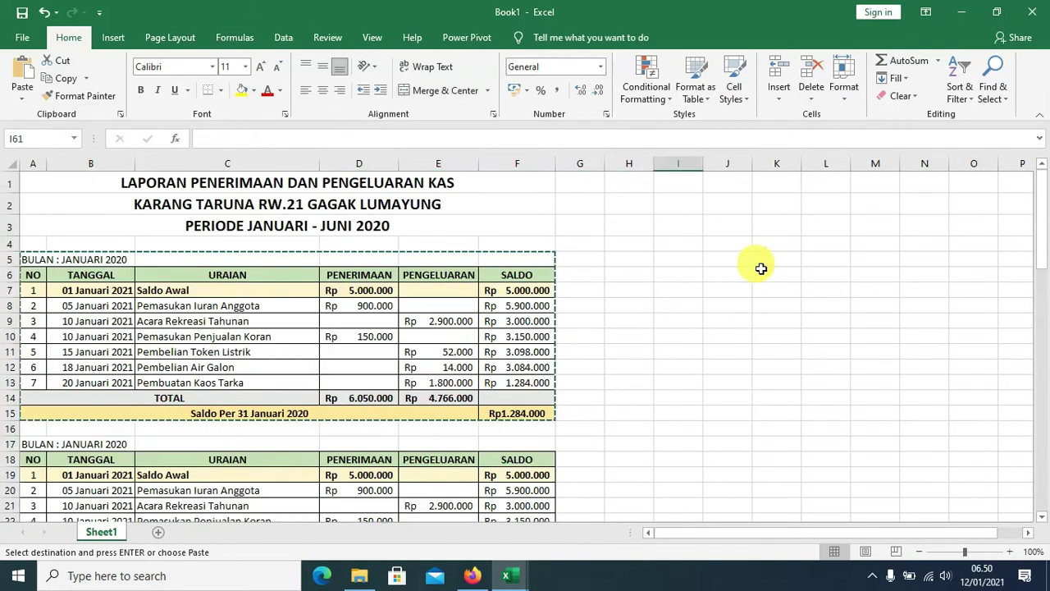
pyautogui.press('Escape')
pyautogui.scroll(-12, 408, 351)
pyautogui.scroll(-4, 520, 356)
pyautogui.scroll(12, 562, 352)
pyautogui.scroll(4, 564, 357)
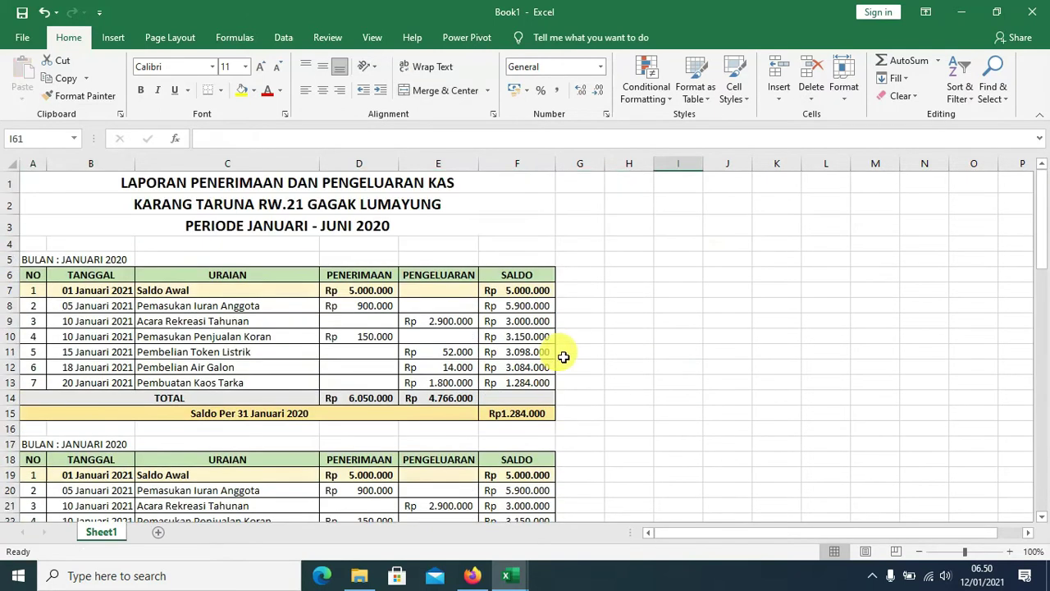
# Relabel the table at row 17 as BULAN : FEBRUARI2020.
pyautogui.click(37, 444)
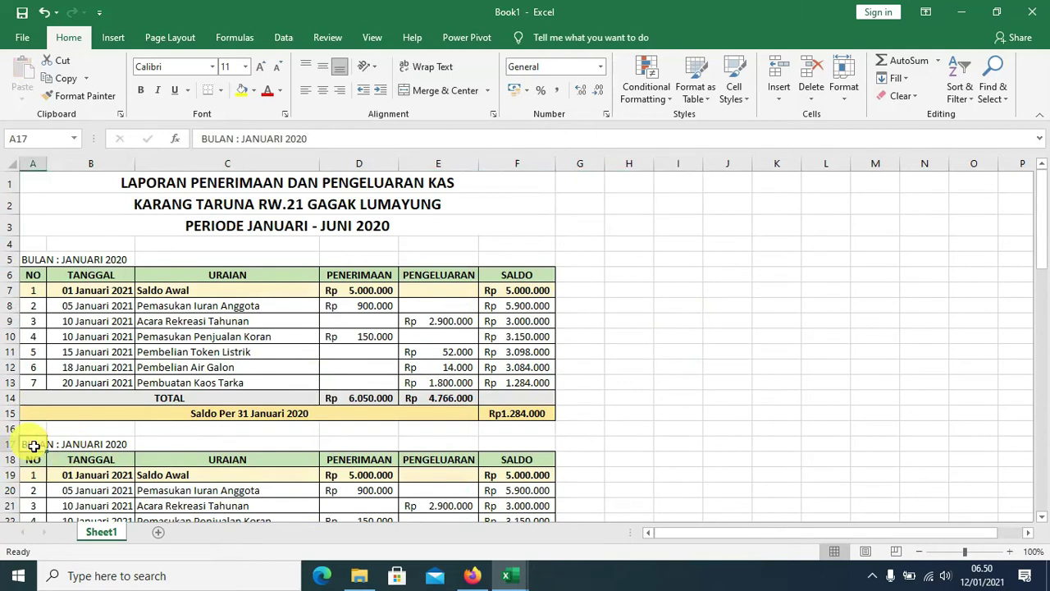
pyautogui.click(288, 144)
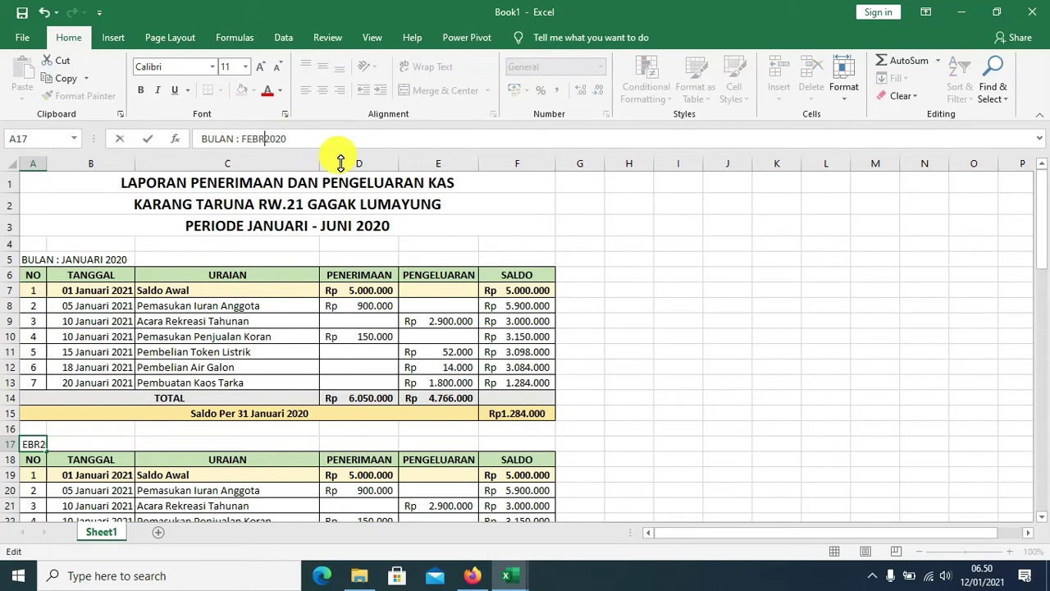
pyautogui.write('UARI')
pyautogui.press('Return')
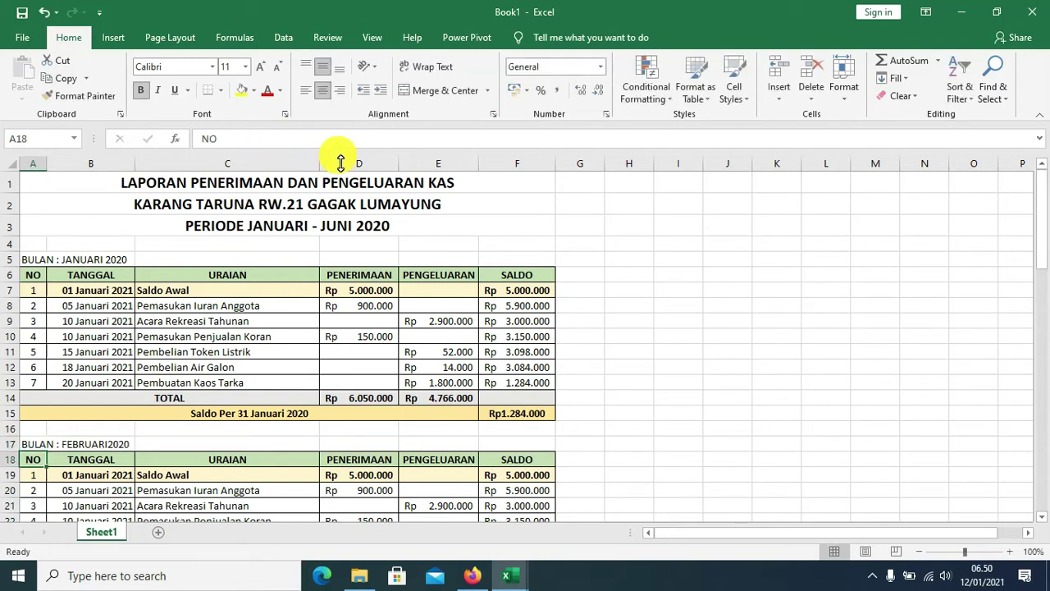
# Select the February table's dates B19:B25.
pyautogui.scroll(-2, 524, 229)
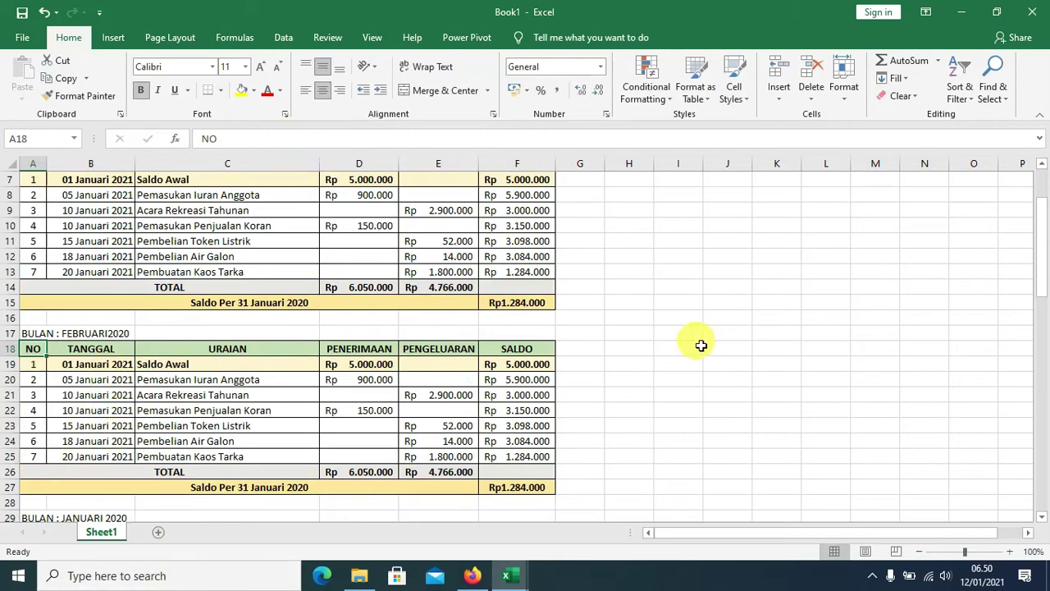
pyautogui.scroll(1, 710, 327)
pyautogui.scroll(1, 710, 326)
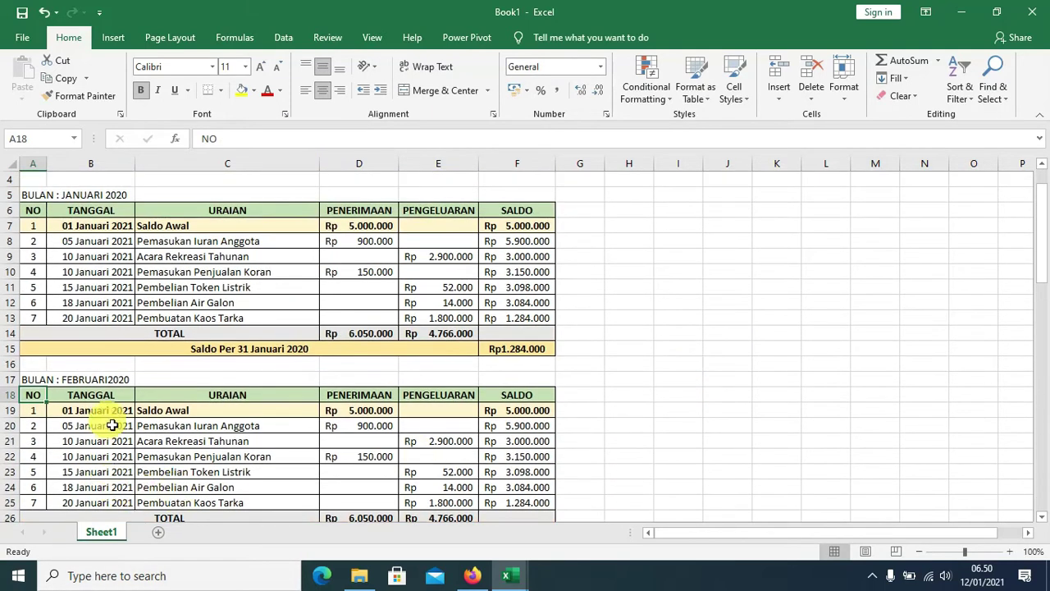
pyautogui.moveTo(111, 406); pyautogui.dragTo(110, 502)
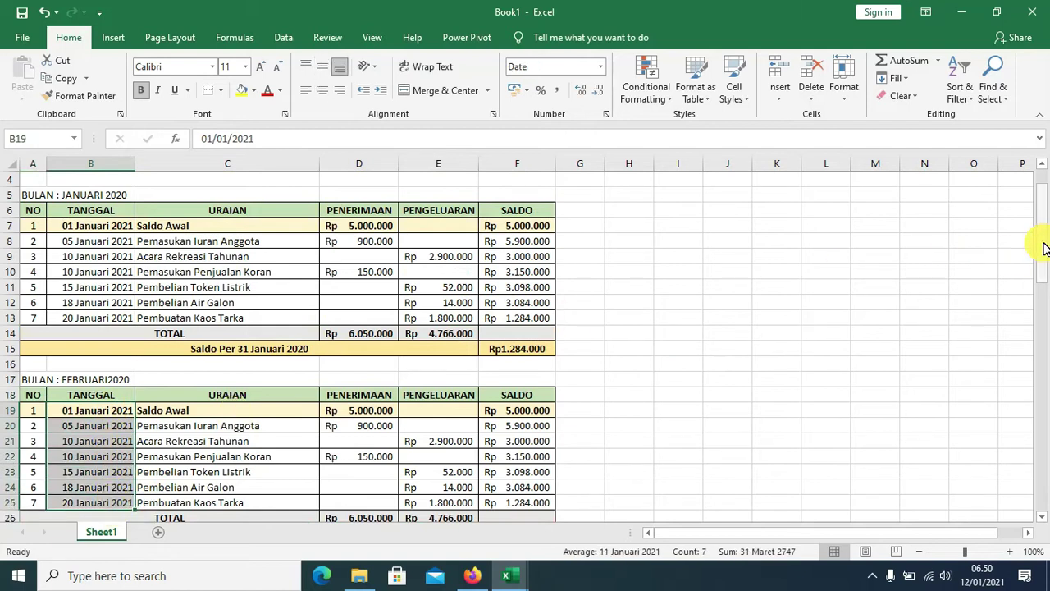
# Replace 01 with 02 in the selected February dates using Find and Replace.
pyautogui.hotkey('ctrl', 'h')
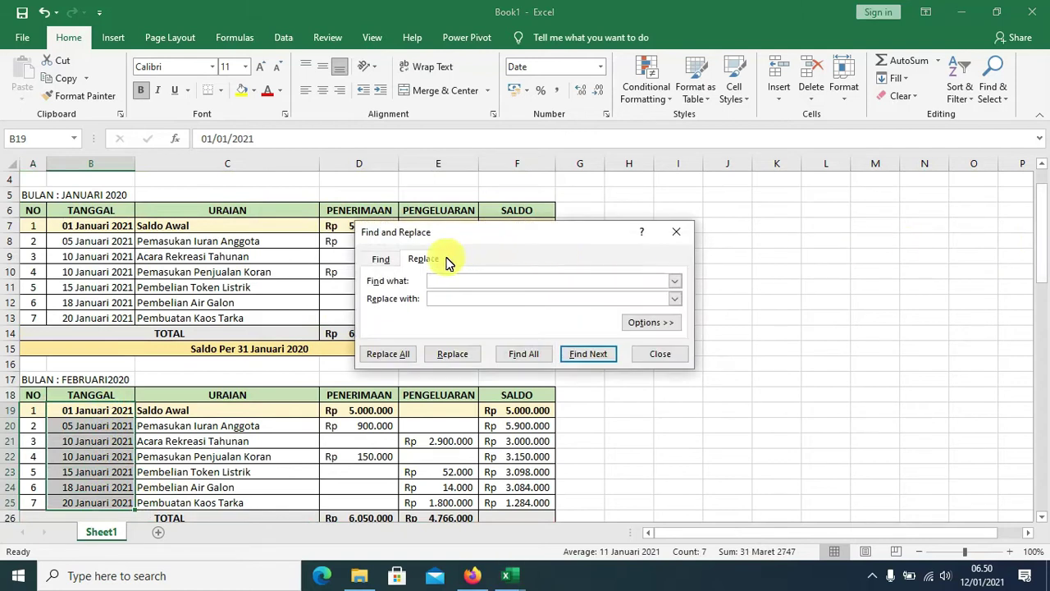
pyautogui.click(418, 255)
pyautogui.moveTo(499, 231); pyautogui.dragTo(578, 228)
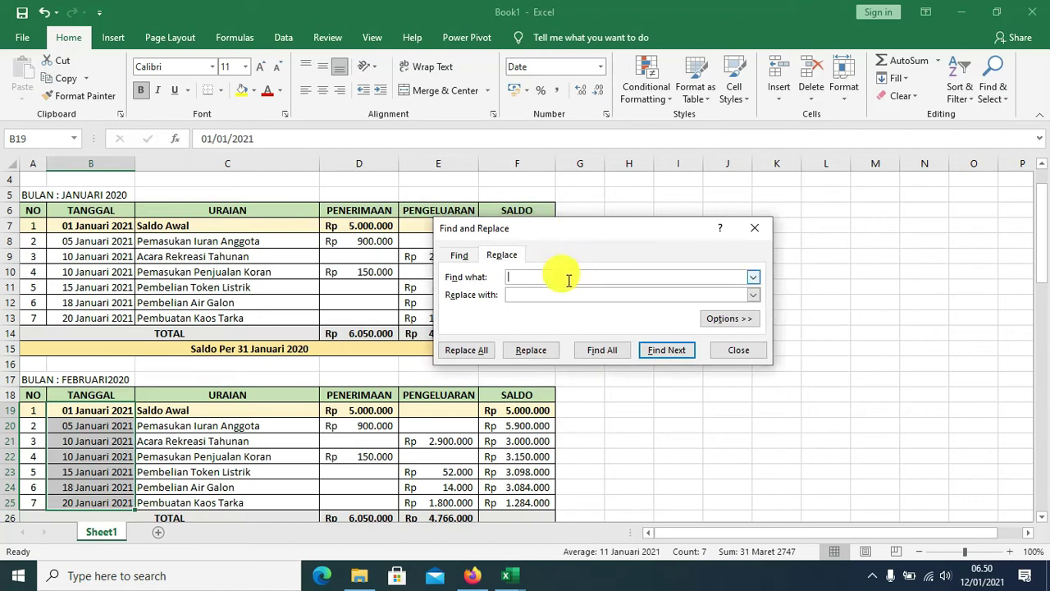
pyautogui.write('01')
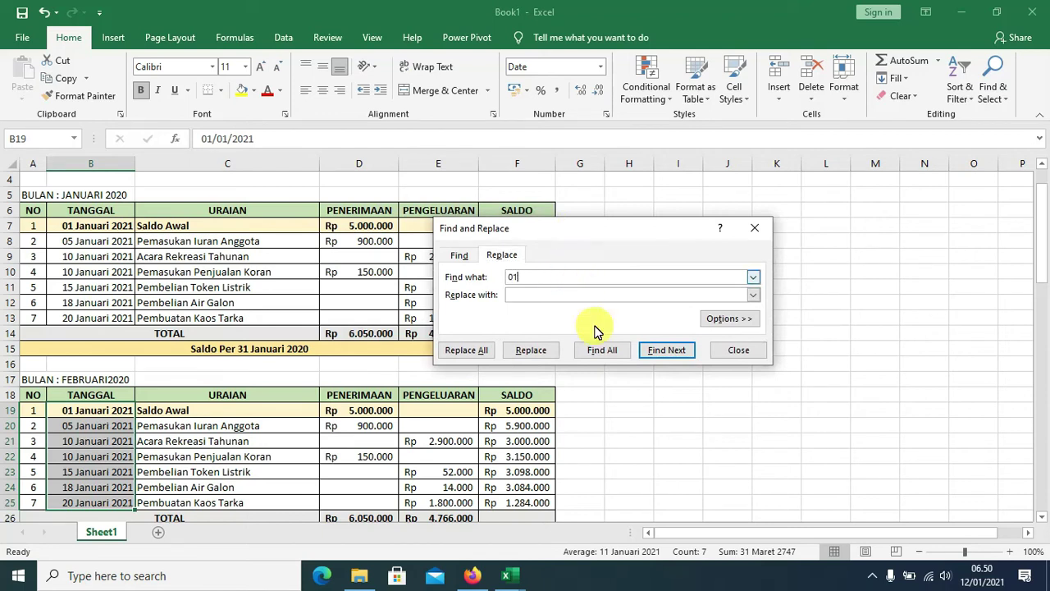
pyautogui.click(532, 294)
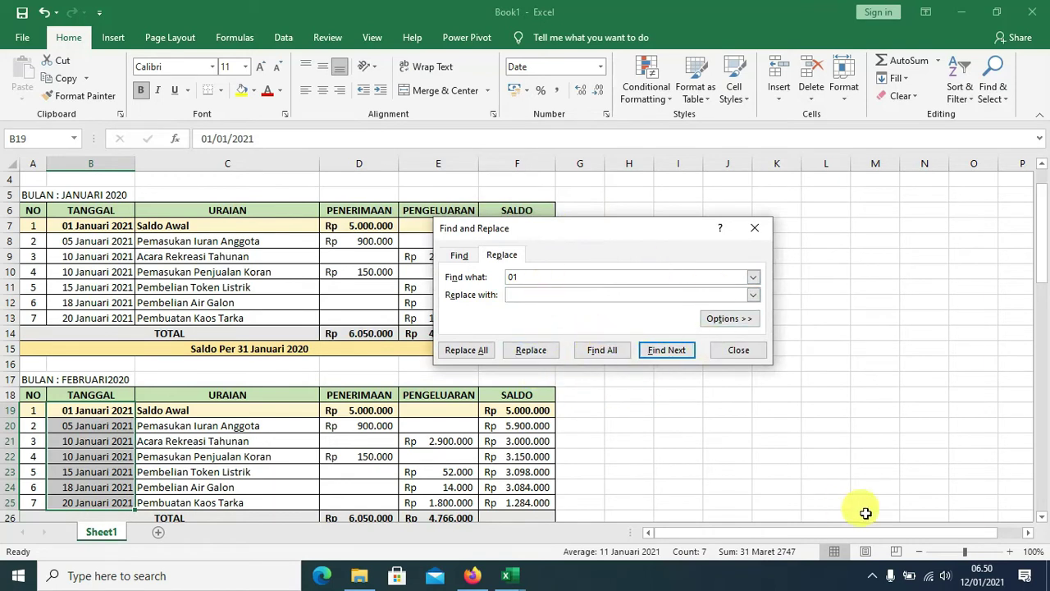
pyautogui.write('02')
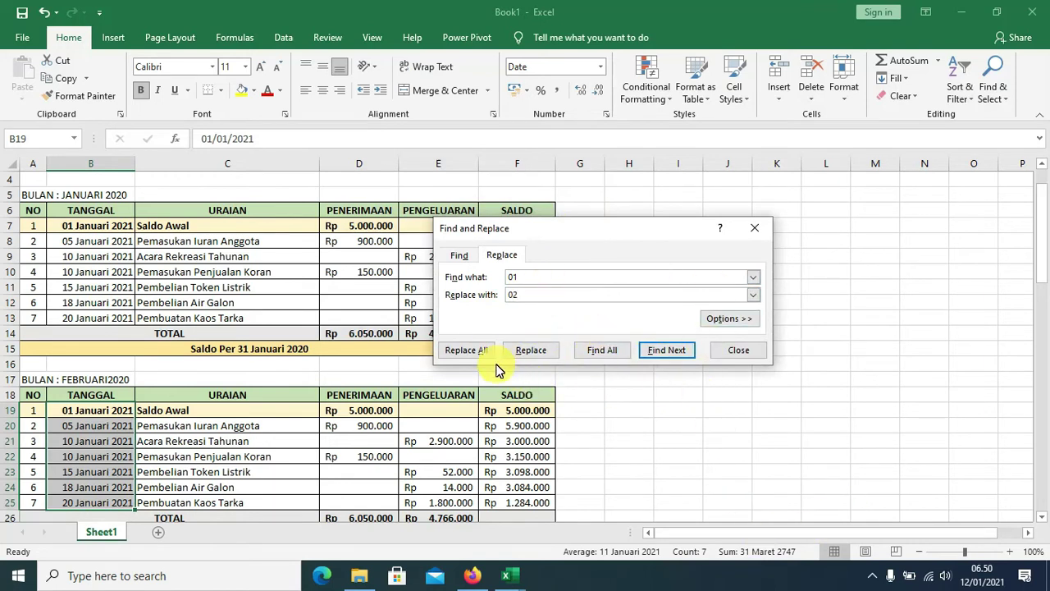
pyautogui.click(481, 351)
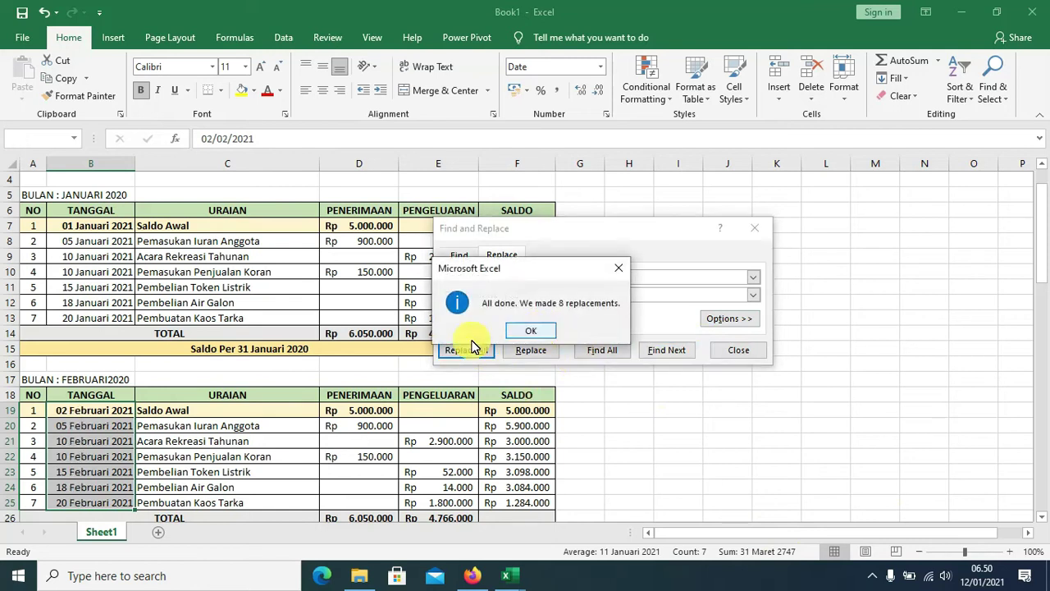
pyautogui.click(532, 328)
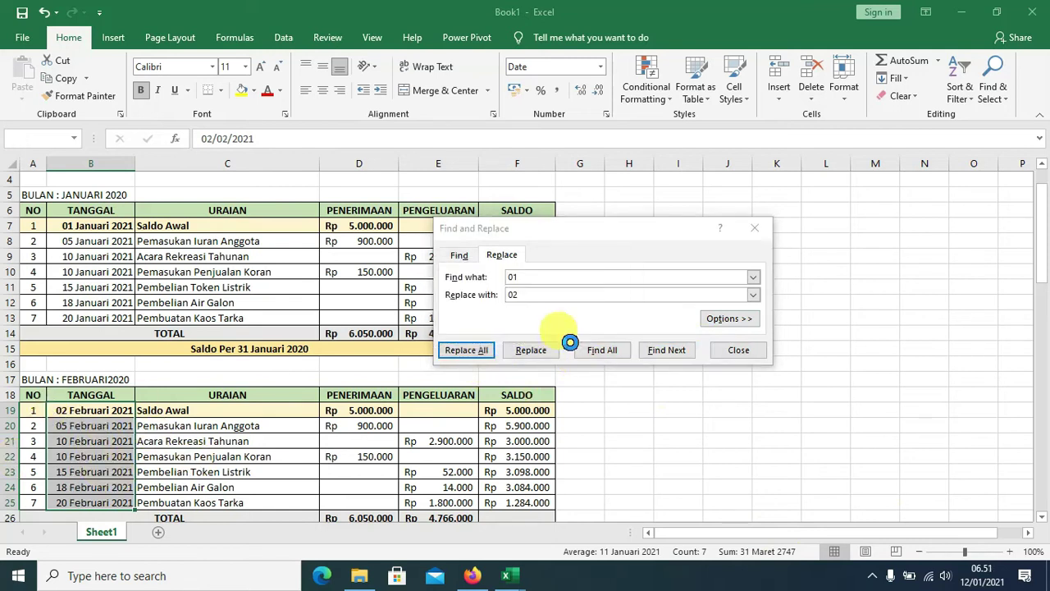
pyautogui.click(740, 351)
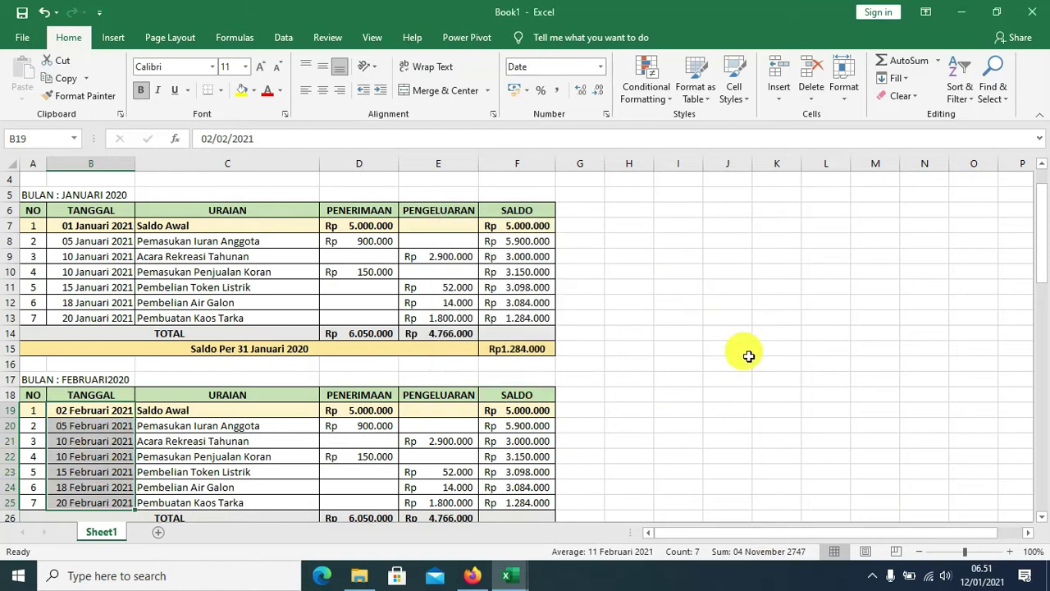
pyautogui.click(743, 351)
# Correct B19 to 01 Februari 2021, then select the third table's dates B31:B37.
pyautogui.scroll(-2, 737, 368)
pyautogui.scroll(-1, 719, 333)
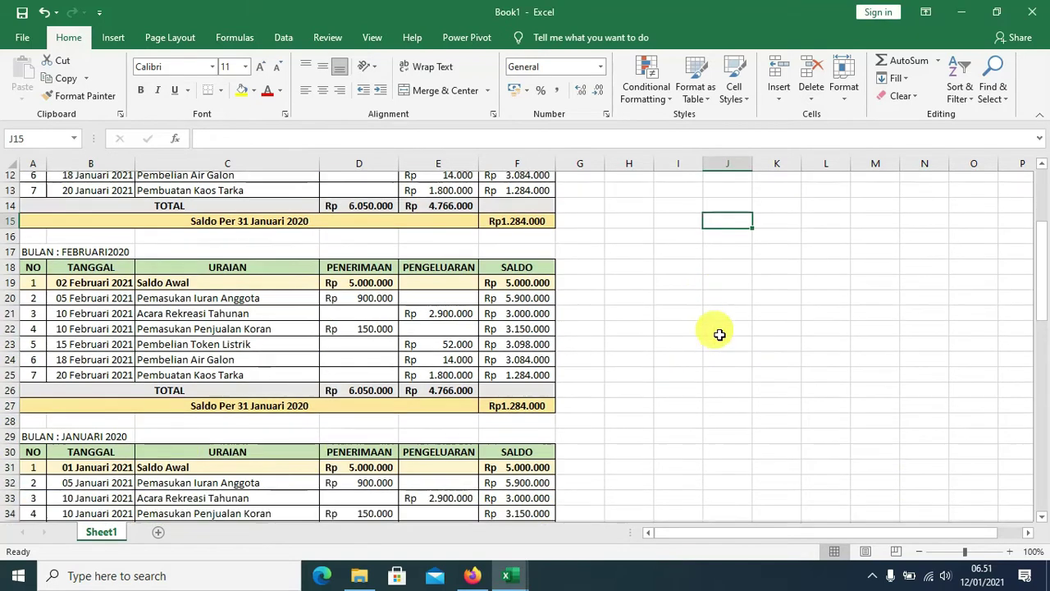
pyautogui.click(98, 271)
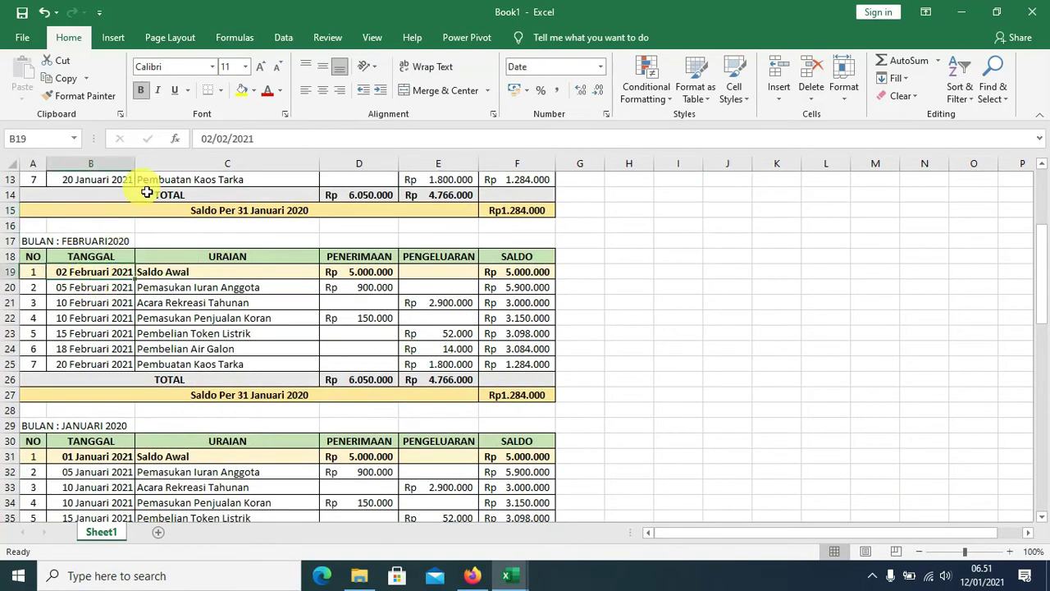
pyautogui.click(217, 140)
pyautogui.press('BackSpace')
pyautogui.write('1')
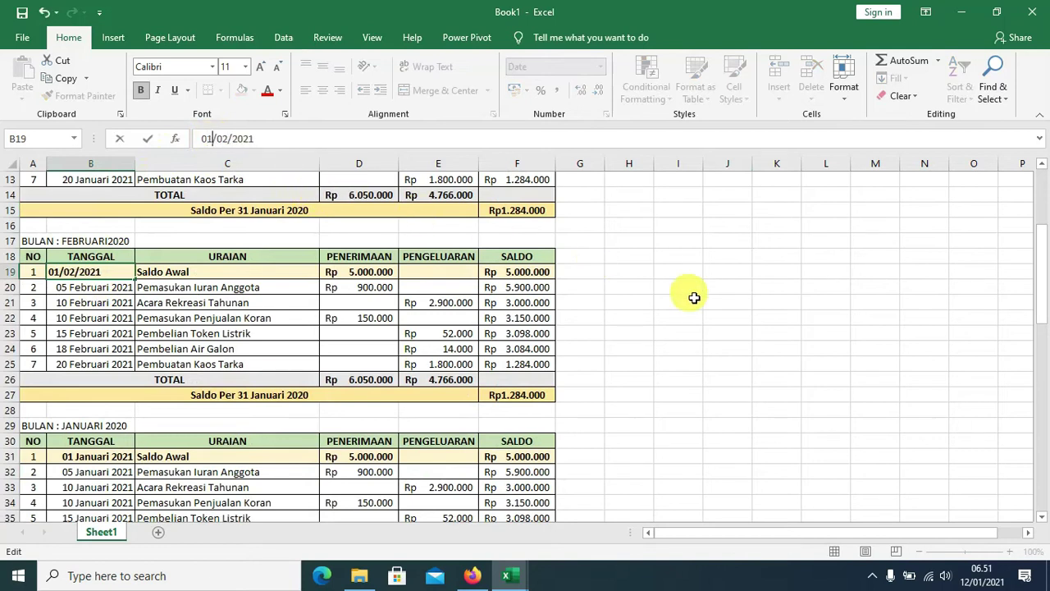
pyautogui.press('Return')
pyautogui.click(780, 289)
pyautogui.scroll(-2, 775, 293)
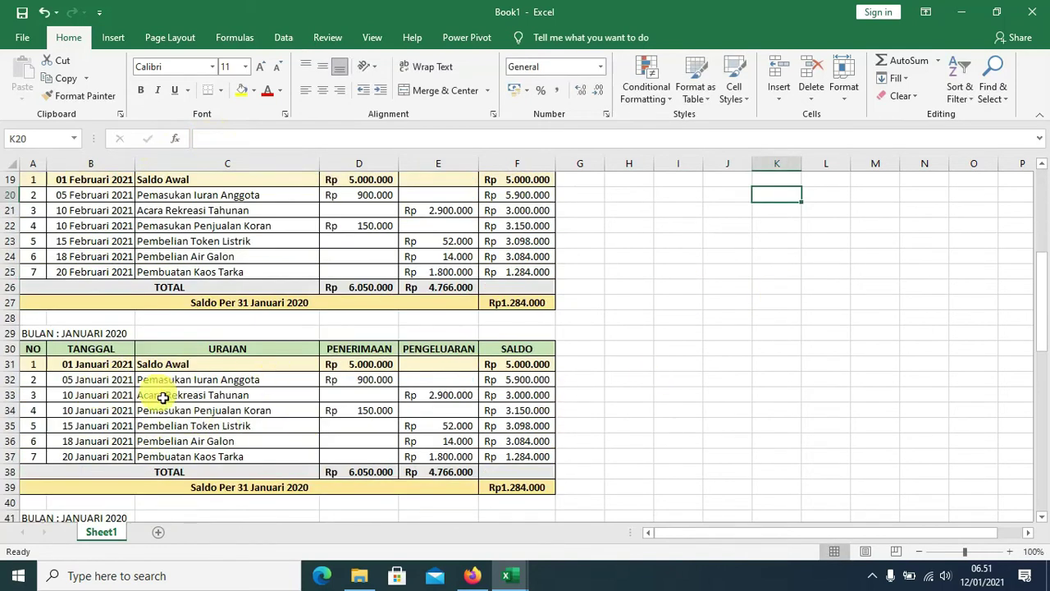
pyautogui.moveTo(102, 364); pyautogui.dragTo(107, 459)
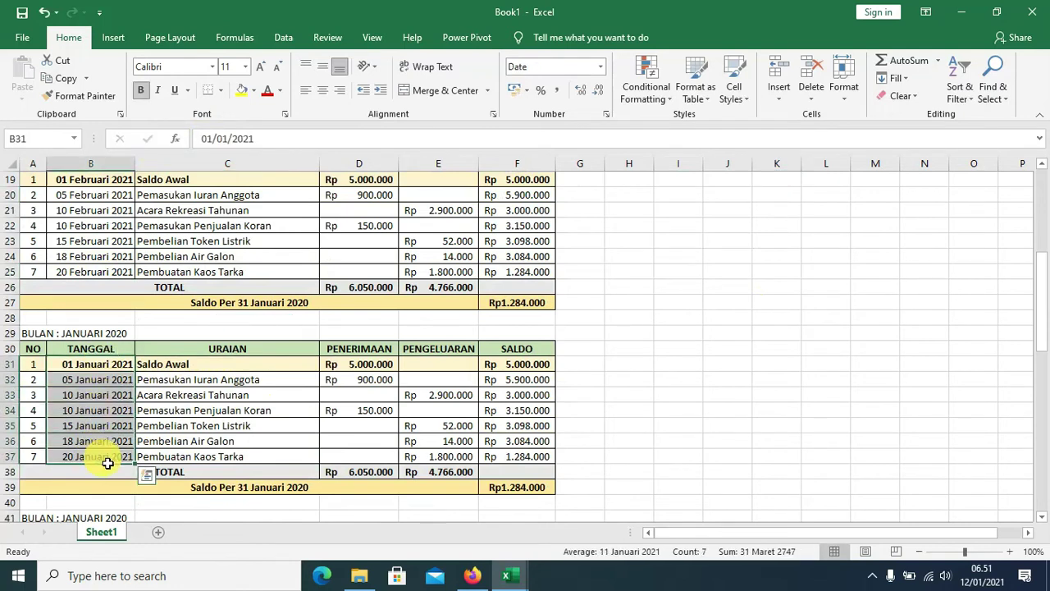
# Replace 01 with 03 in the third table's dates B31:B37.
pyautogui.hotkey('ctrl', 'h')
pyautogui.doubleClick(540, 312)
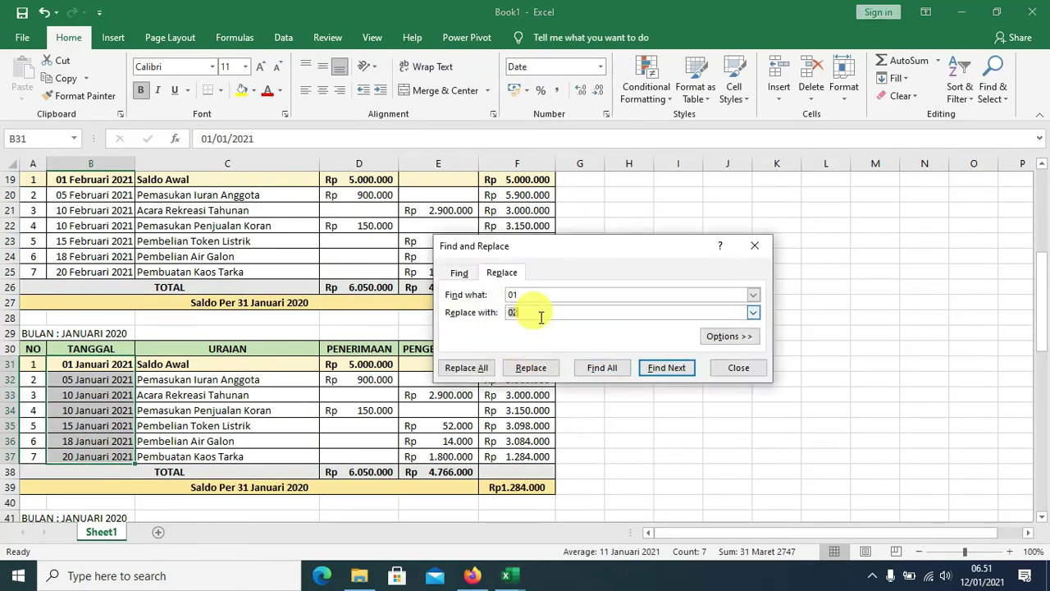
pyautogui.click(534, 315)
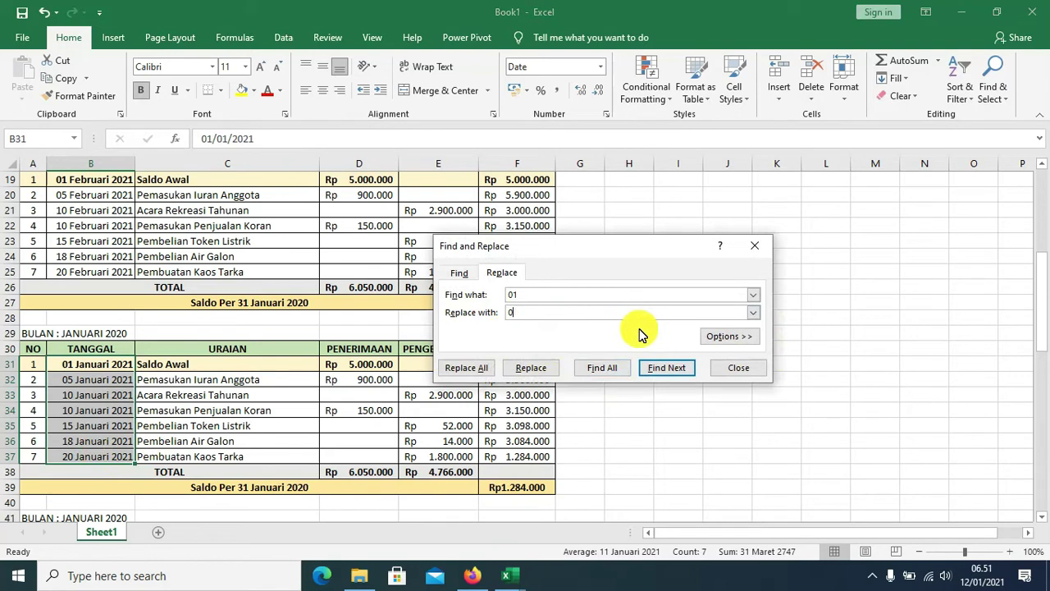
pyautogui.write('3')
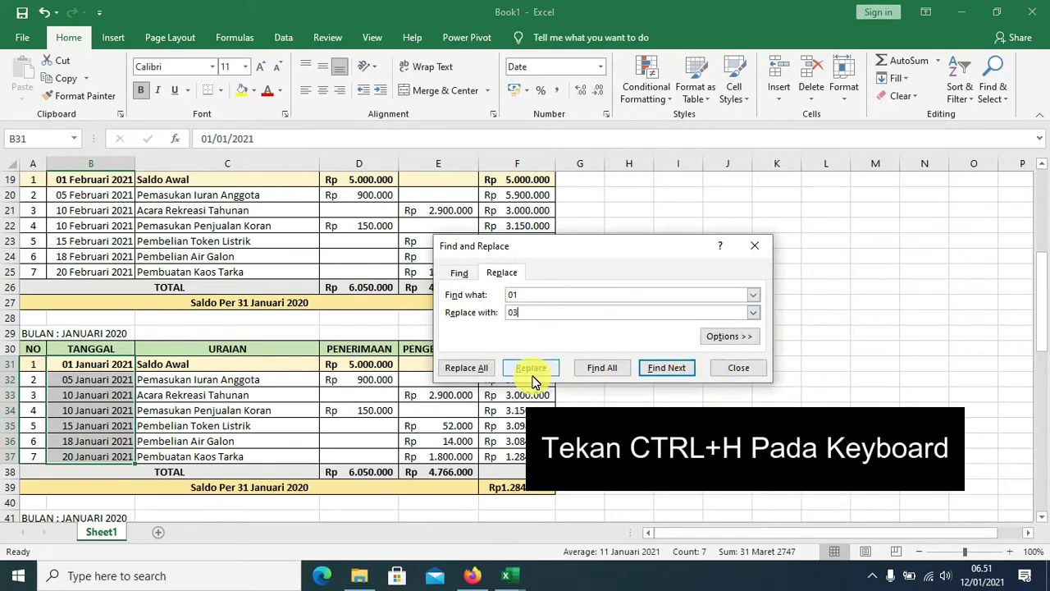
pyautogui.click(462, 370)
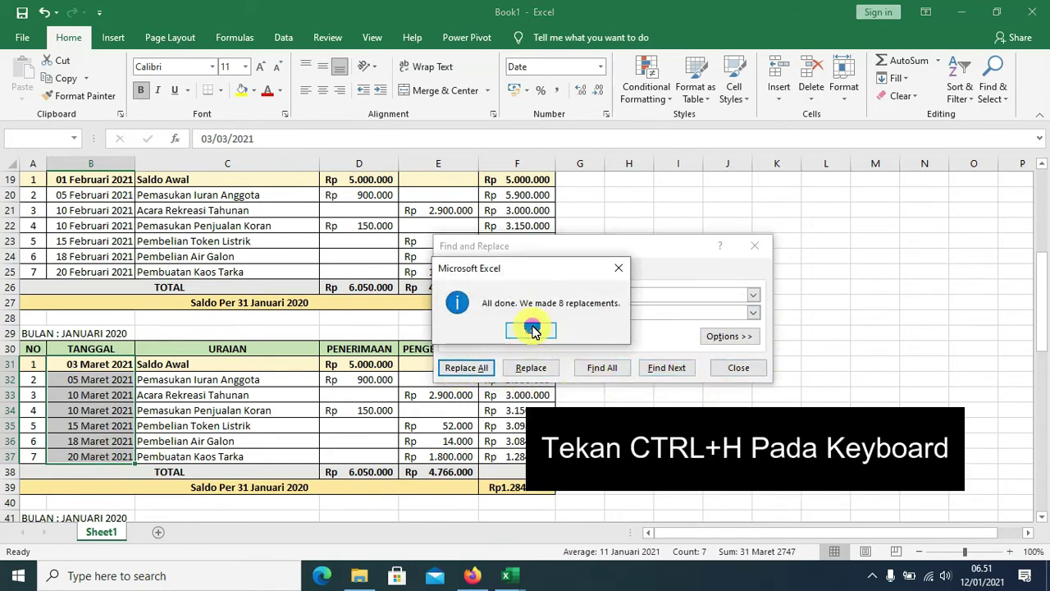
pyautogui.click(584, 330)
pyautogui.click(730, 369)
# Correct the first date in B31 to 01 Maret 2021.
pyautogui.scroll(-3, 738, 370)
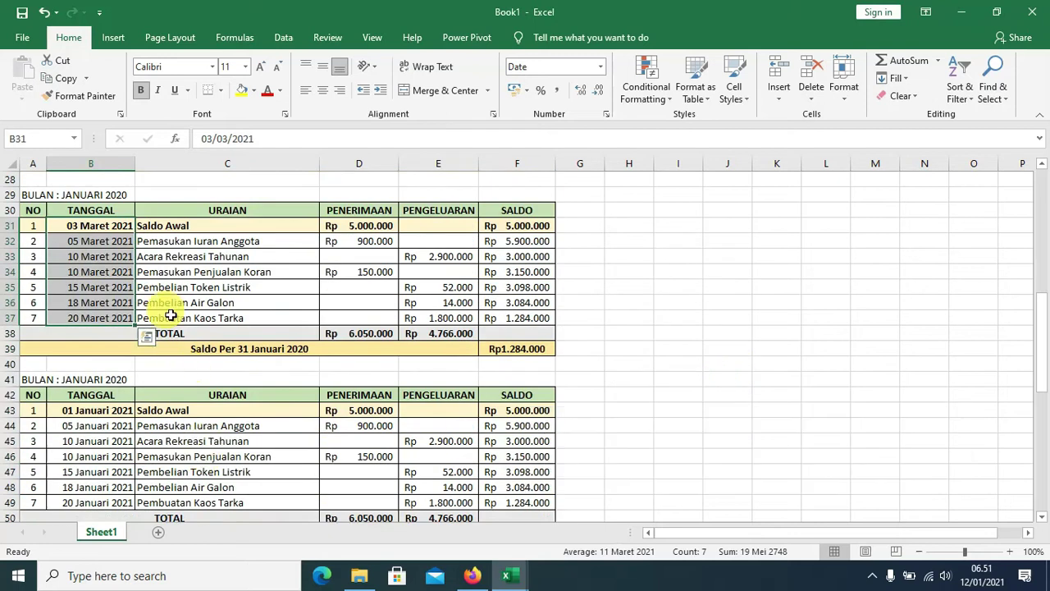
pyautogui.click(90, 227)
pyautogui.click(204, 139)
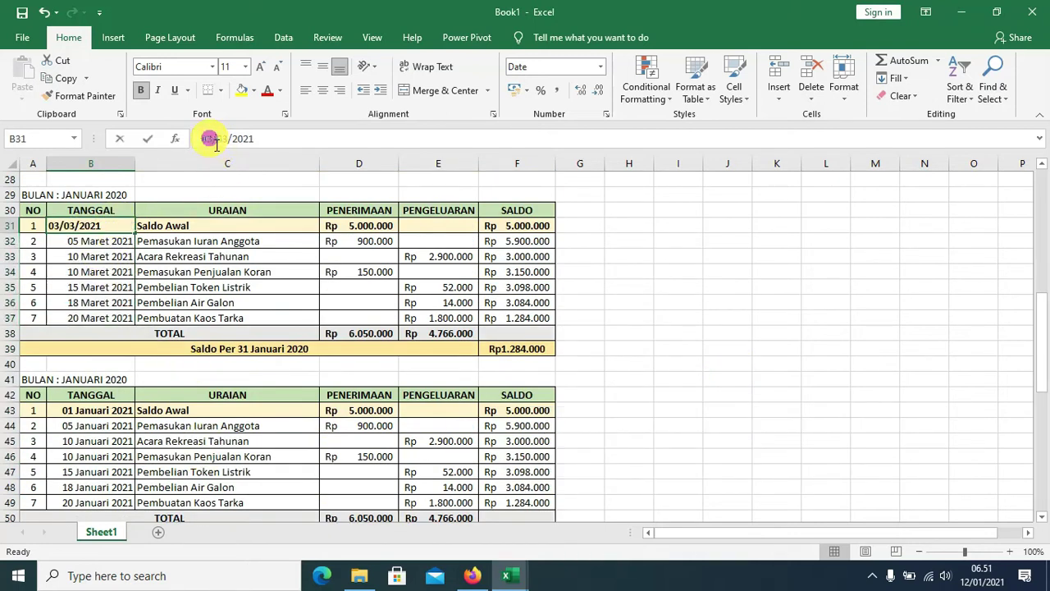
pyautogui.press('Delete')
pyautogui.write('1')
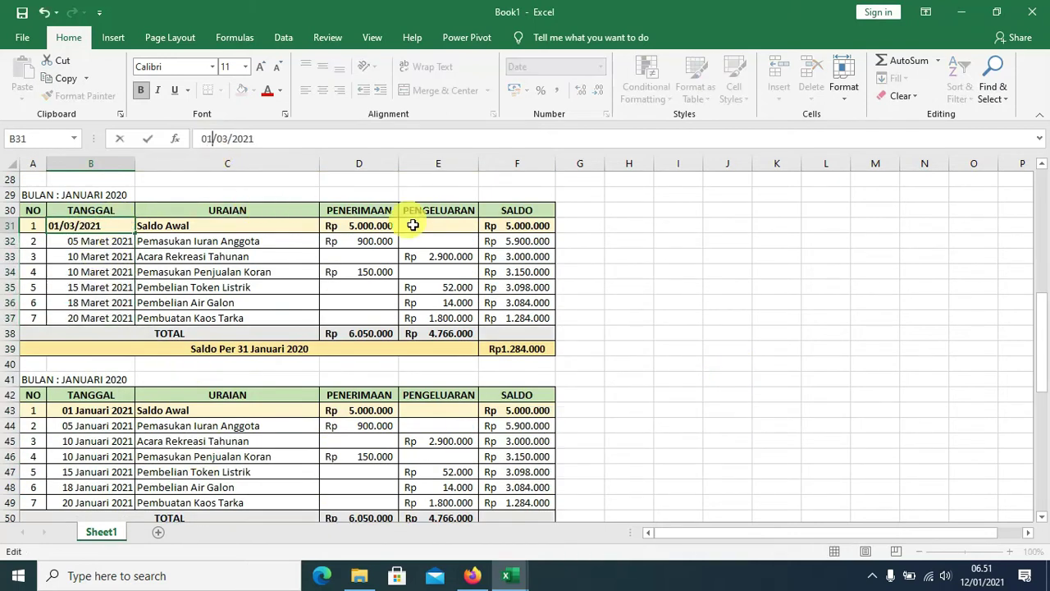
pyautogui.click(693, 322)
# Retitle the heading in A29 as BULAN : Maret 2020.
pyautogui.scroll(-3, 499, 398)
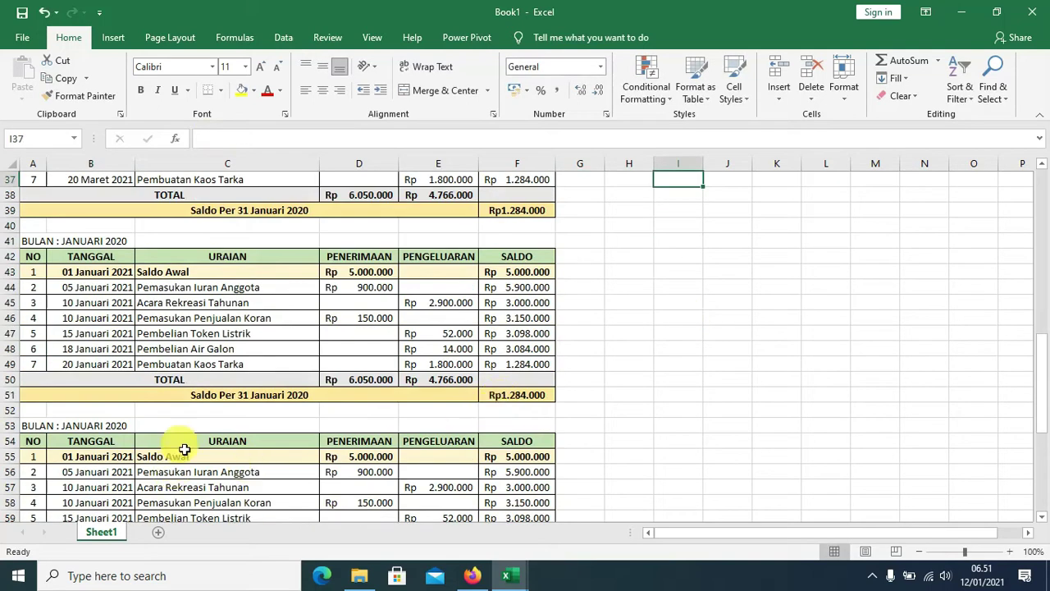
pyautogui.scroll(-1, 184, 445)
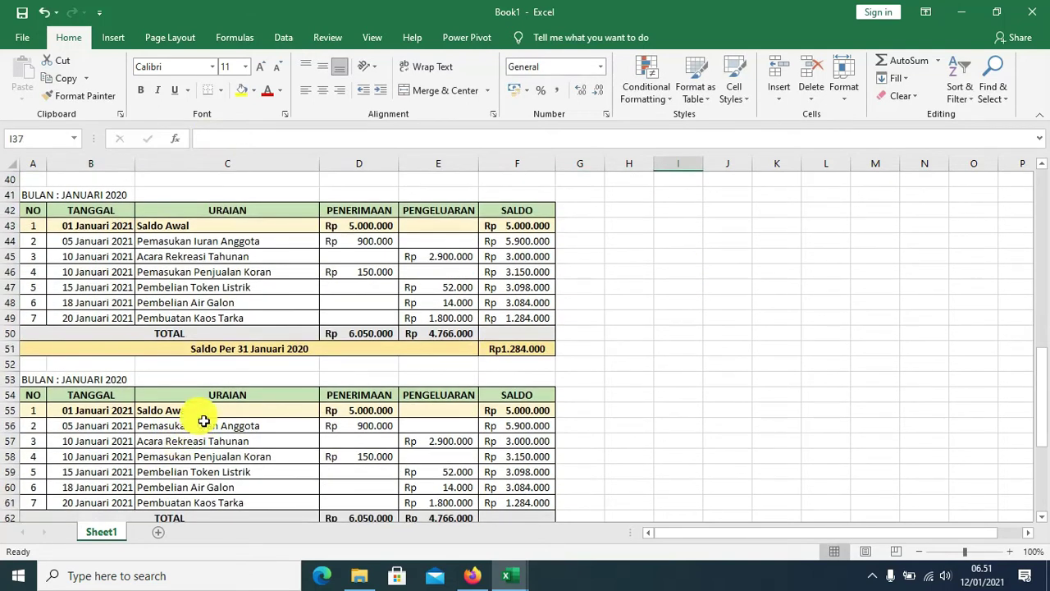
pyautogui.scroll(2, 201, 271)
pyautogui.scroll(5, 201, 272)
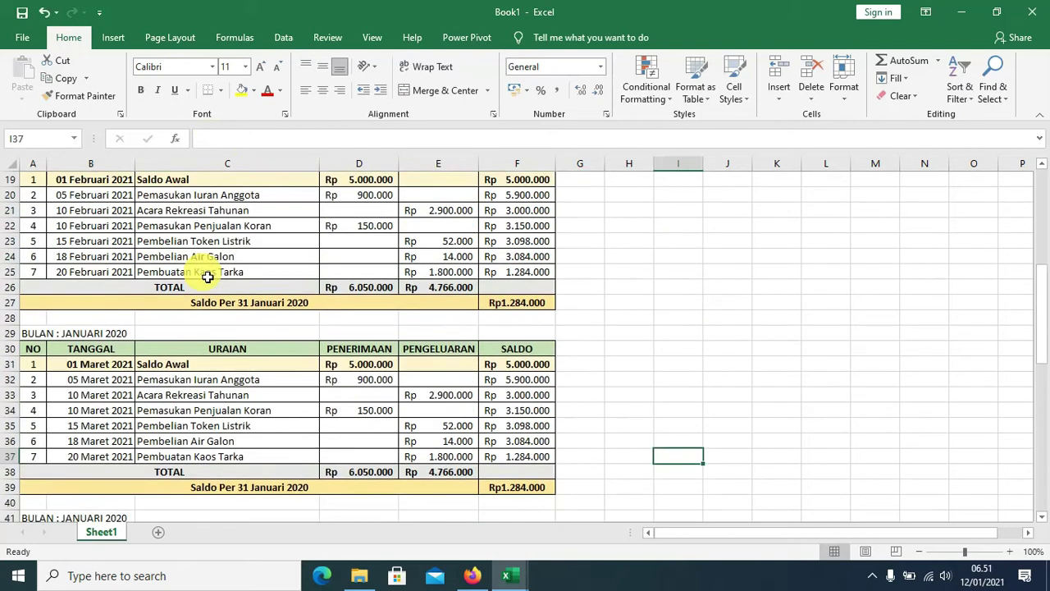
pyautogui.click(30, 332)
pyautogui.click(283, 139)
pyautogui.write('Maret')
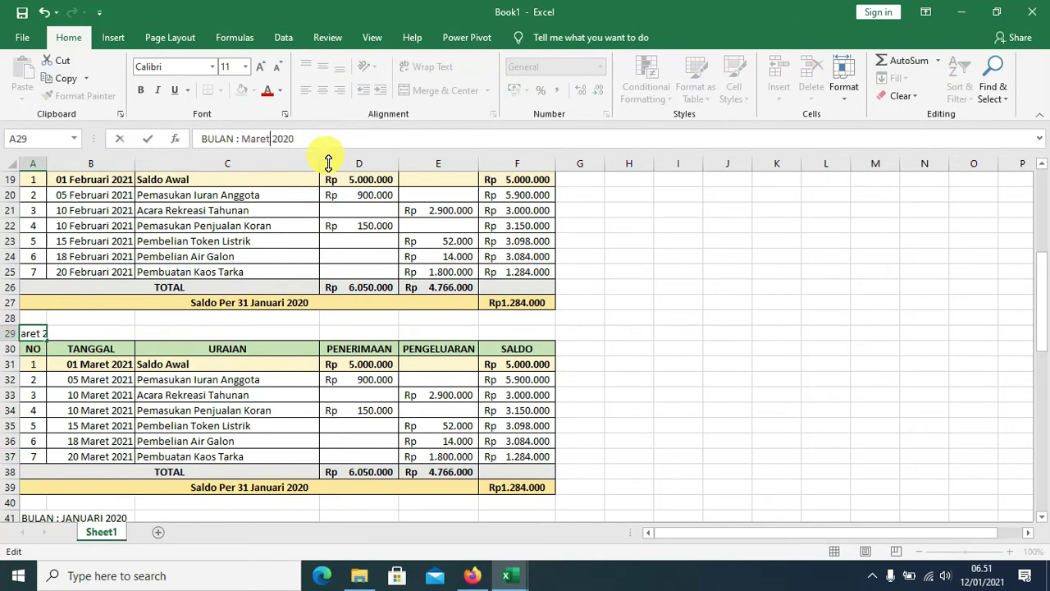
pyautogui.click(730, 302)
pyautogui.scroll(-2, 748, 328)
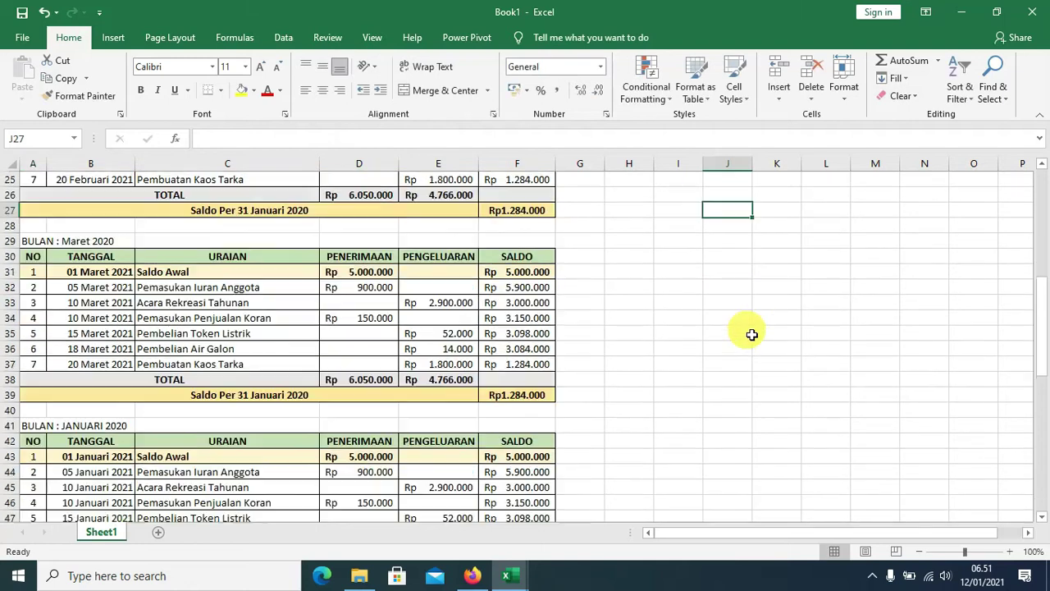
pyautogui.scroll(-3, 751, 333)
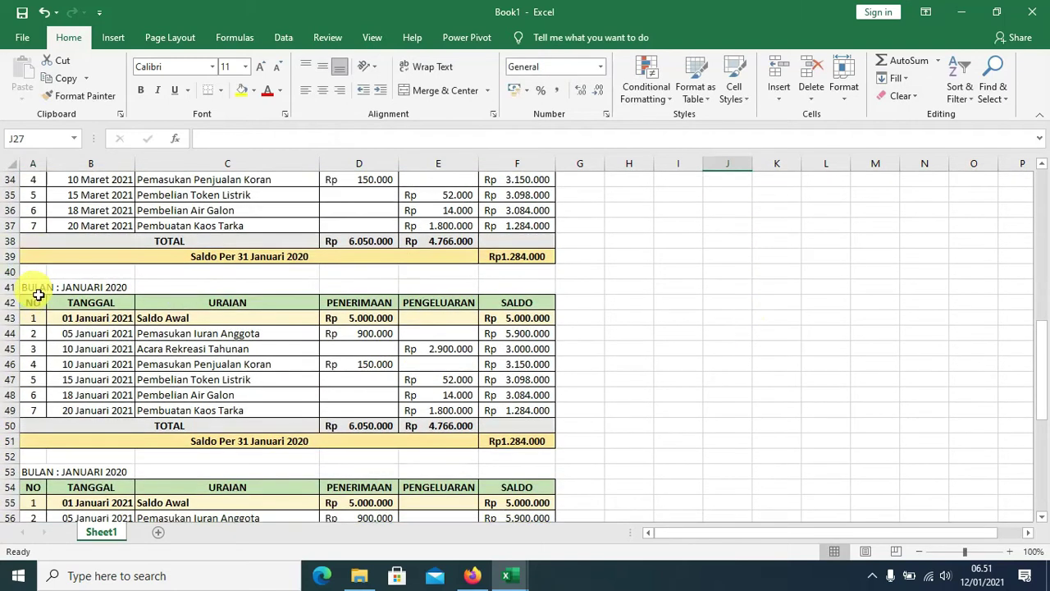
# Retitle the heading in A41 as BULAN : April 2020.
pyautogui.click(38, 289)
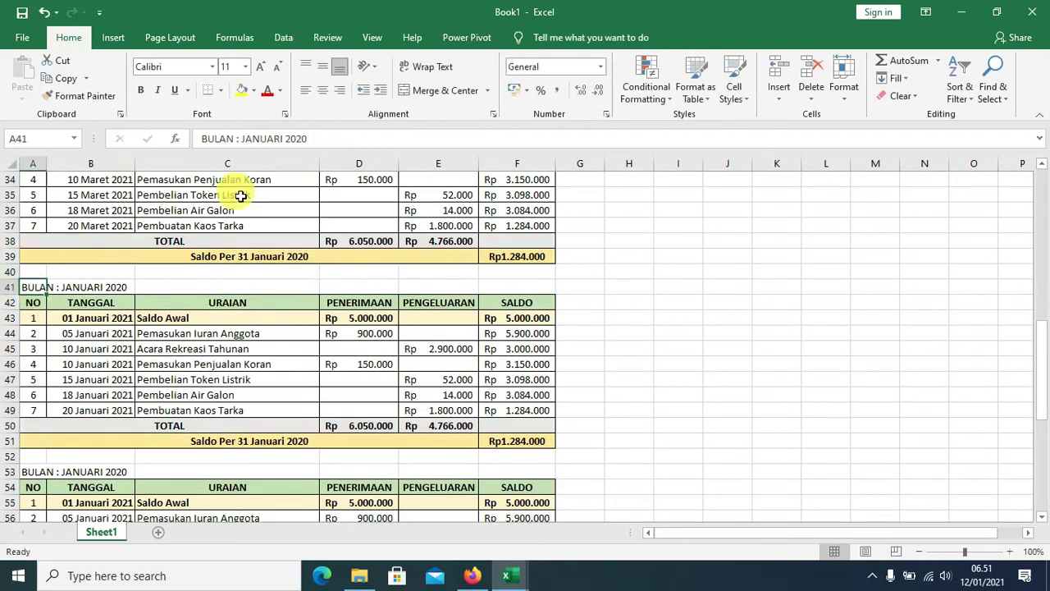
pyautogui.click(283, 139)
pyautogui.press('BackSpace')
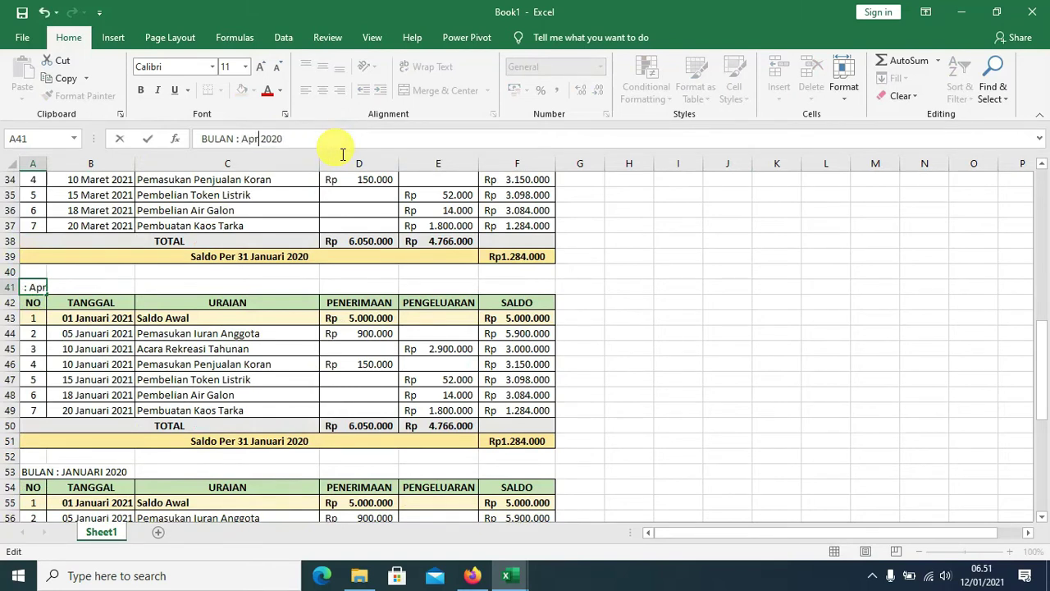
pyautogui.press('Return')
# Replace 01 with 04 in dates B43:B49, then select the next table's dates B55:B61.
pyautogui.scroll(-1, 472, 225)
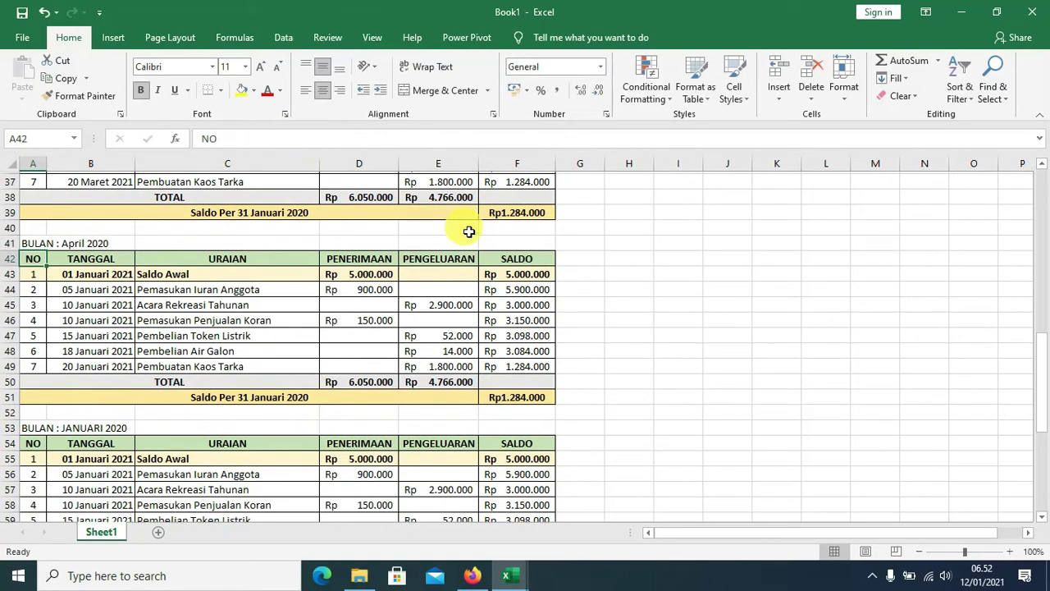
pyautogui.scroll(-1, 480, 225)
pyautogui.moveTo(103, 230); pyautogui.dragTo(119, 320)
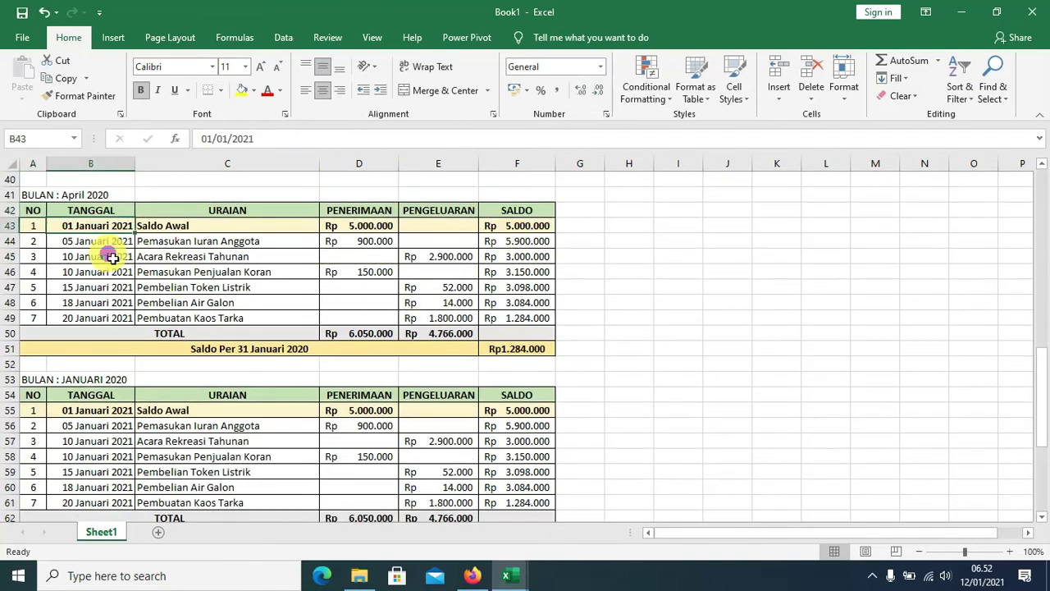
pyautogui.hotkey('ctrl', 'h')
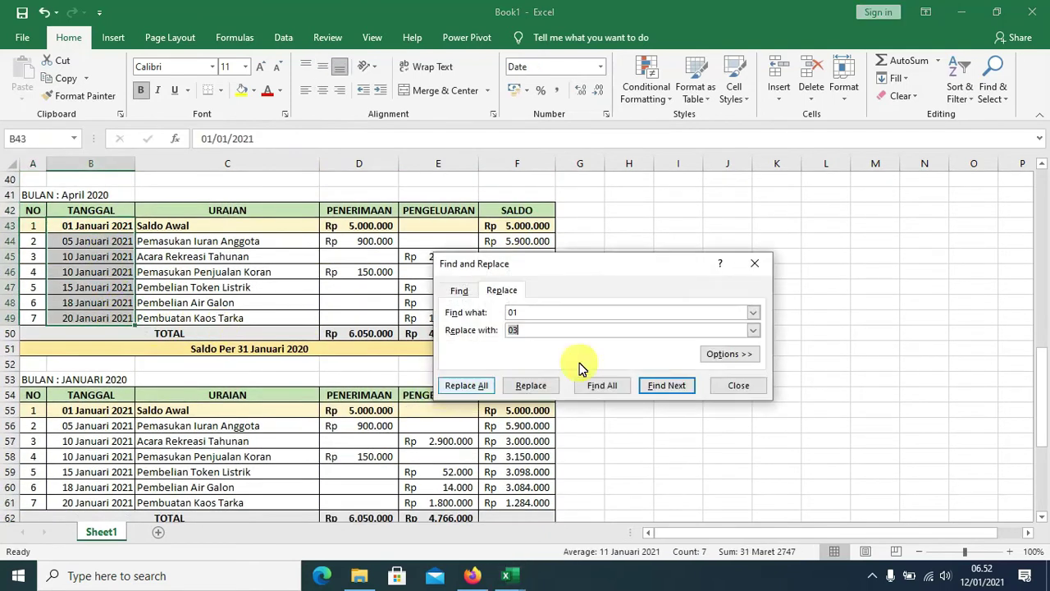
pyautogui.click(547, 331)
pyautogui.write('04')
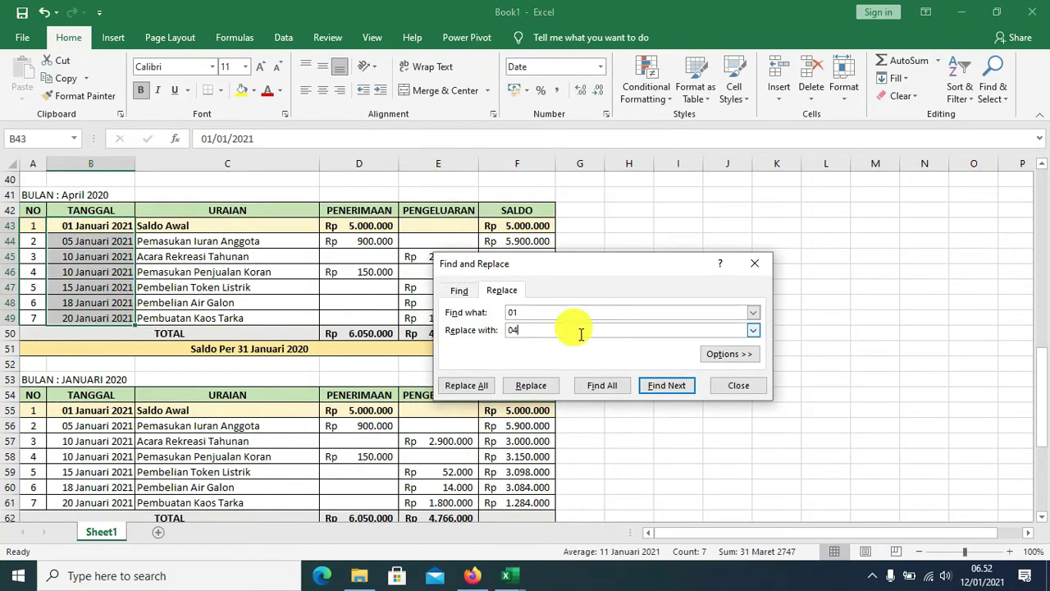
pyautogui.click(472, 385)
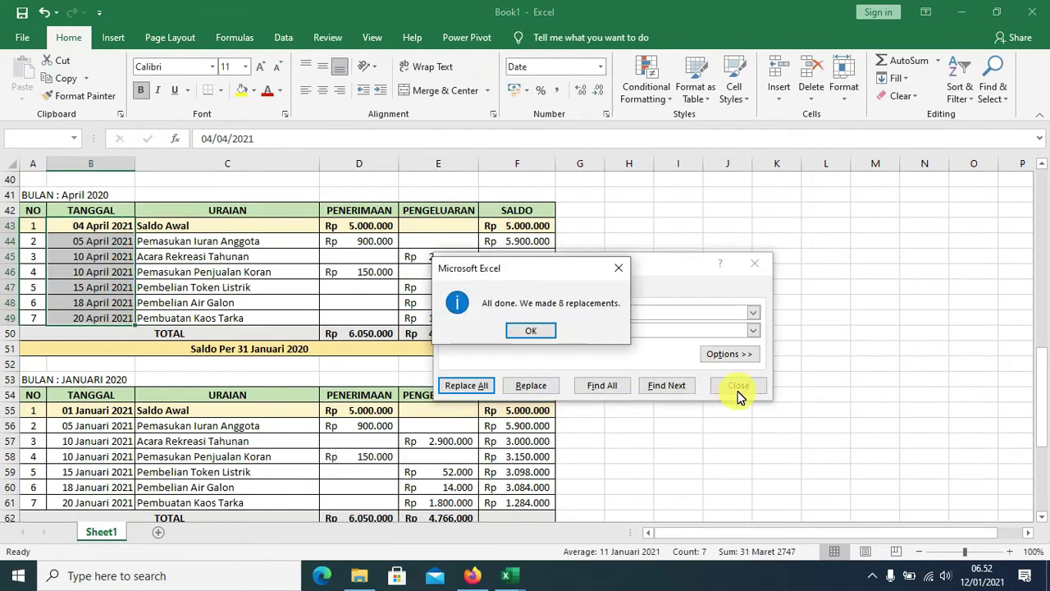
pyautogui.click(525, 329)
pyautogui.click(735, 384)
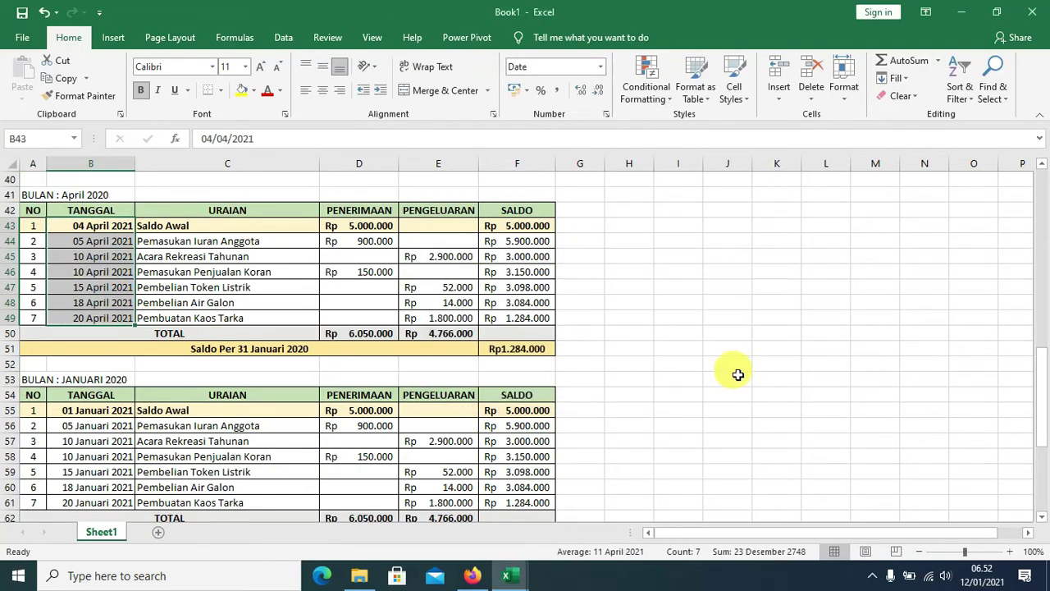
pyautogui.scroll(-3, 738, 374)
pyautogui.moveTo(112, 274); pyautogui.dragTo(112, 364)
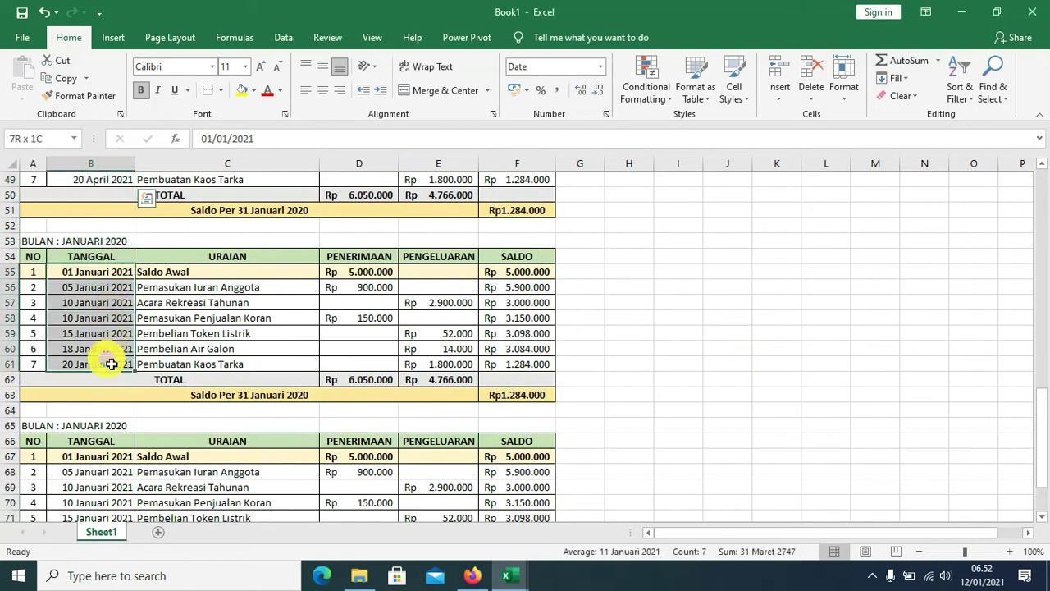
# Replace 01 with 05 in the selected dates B55:B61 so they fall in Mei 2021.
pyautogui.hotkey('ctrl', 'h')
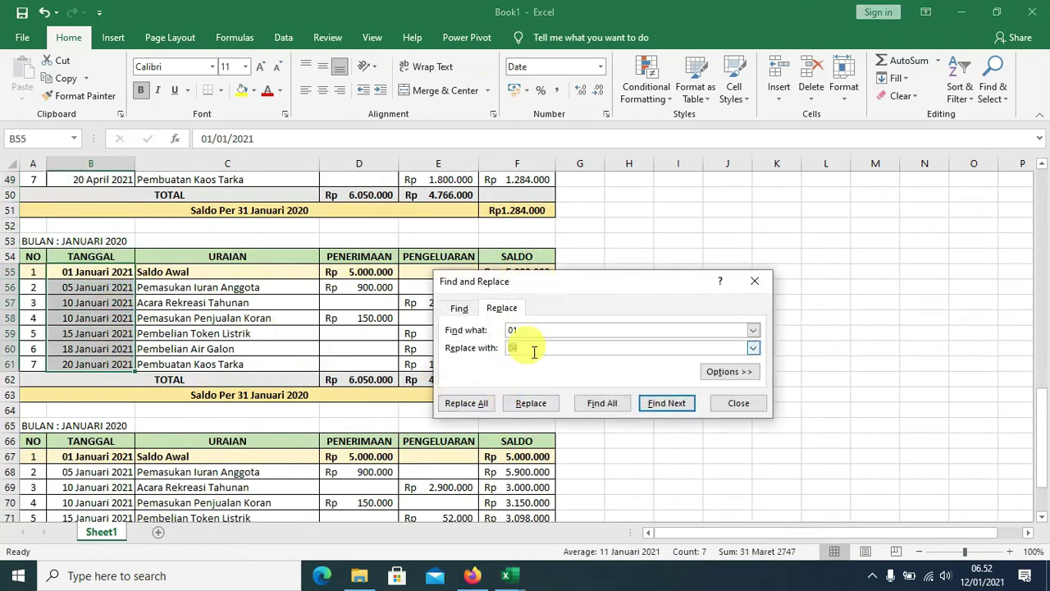
pyautogui.click(534, 348)
pyautogui.write('5')
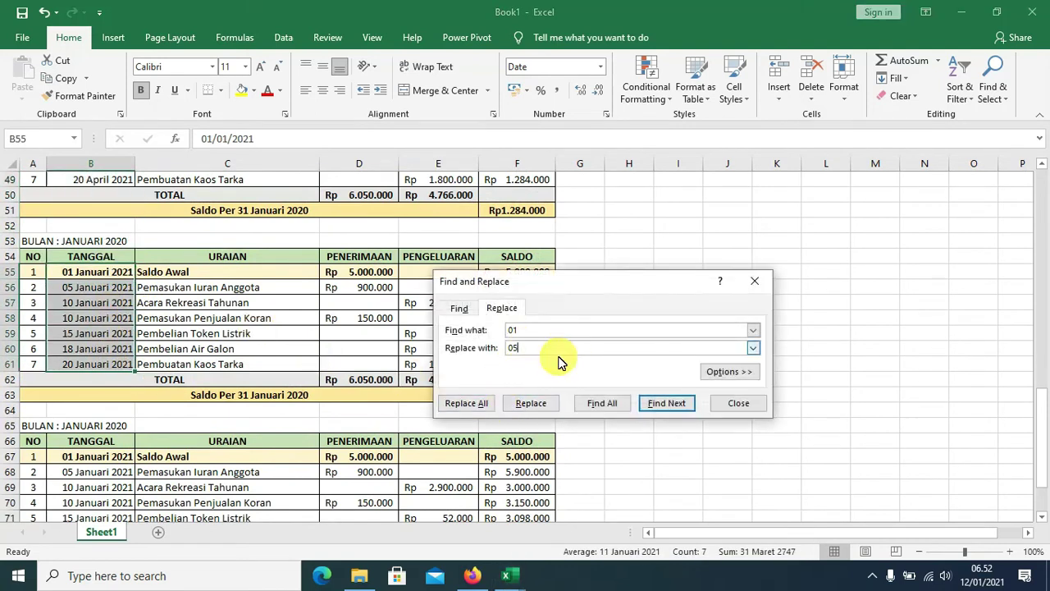
pyautogui.click(481, 401)
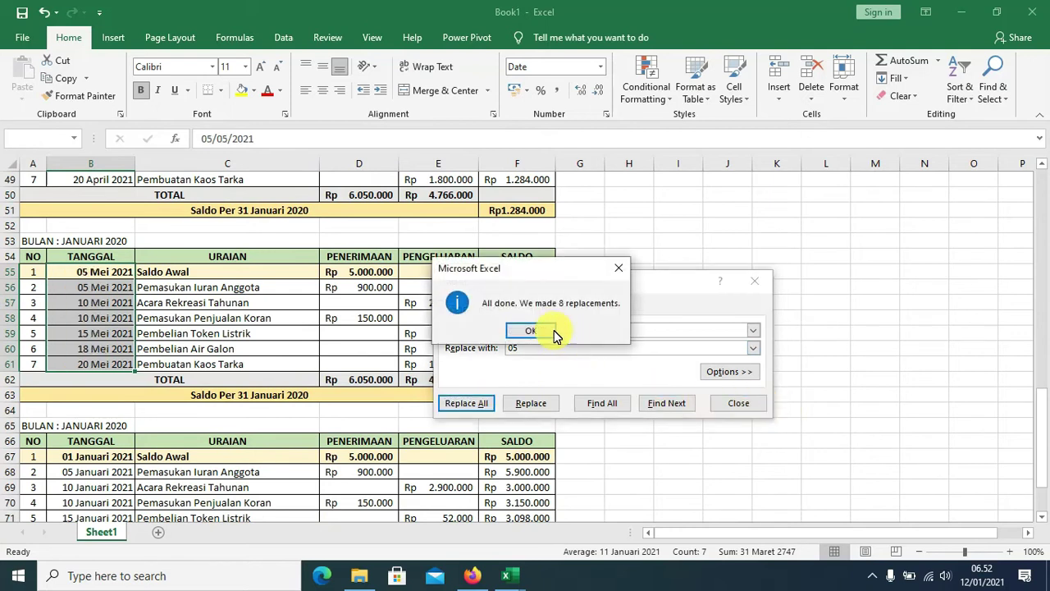
pyautogui.click(531, 330)
pyautogui.click(737, 402)
# Replace 01 with 06 in dates B67:B73 to move them to Juni 2021.
pyautogui.scroll(-2, 745, 411)
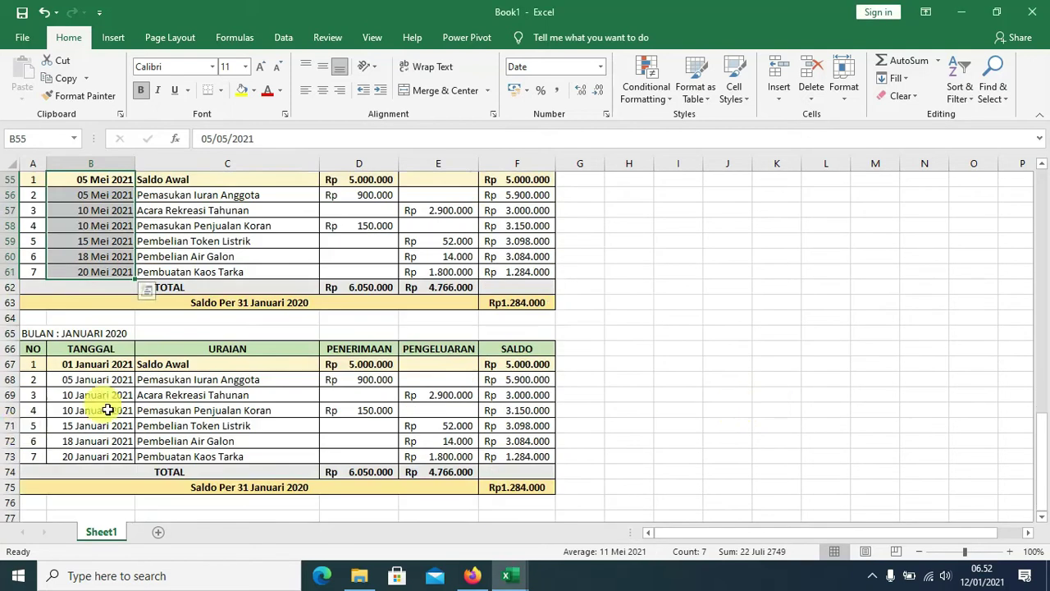
pyautogui.moveTo(107, 363); pyautogui.dragTo(121, 460)
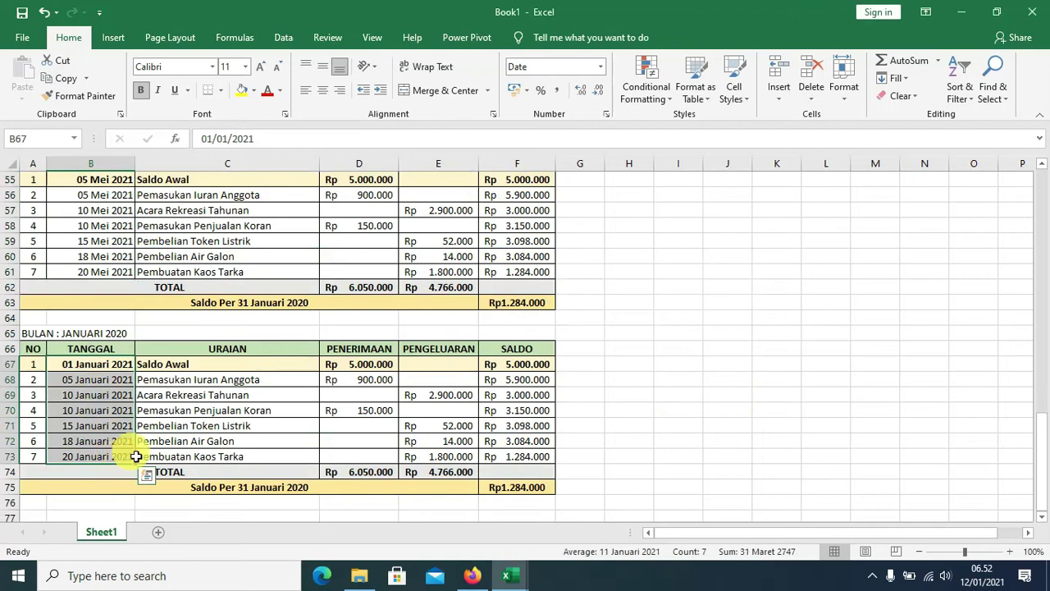
pyautogui.hotkey('ctrl', 'h')
pyautogui.click(530, 365)
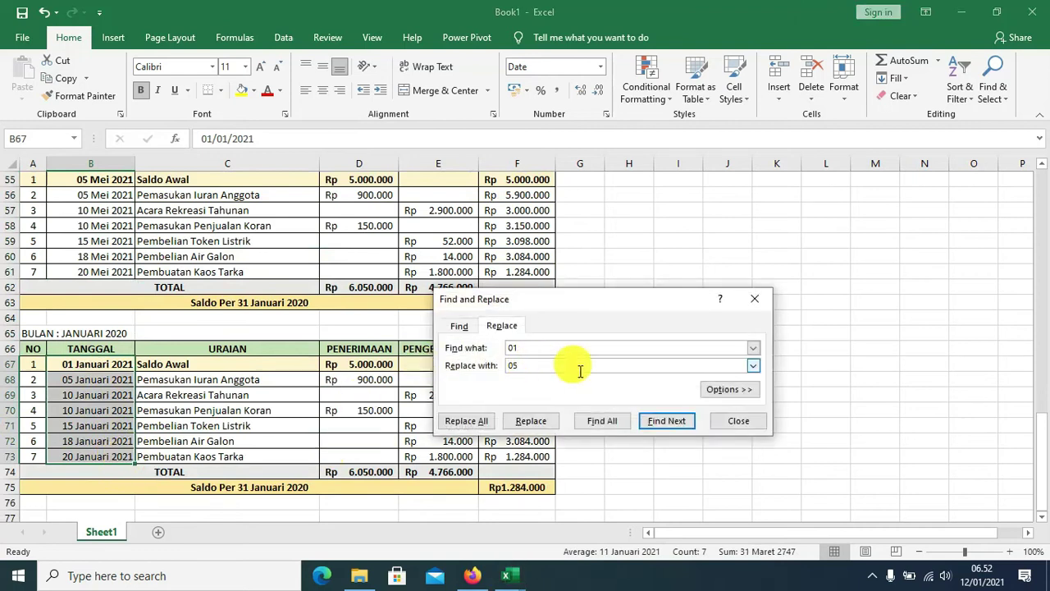
pyautogui.write('6')
pyautogui.click(479, 420)
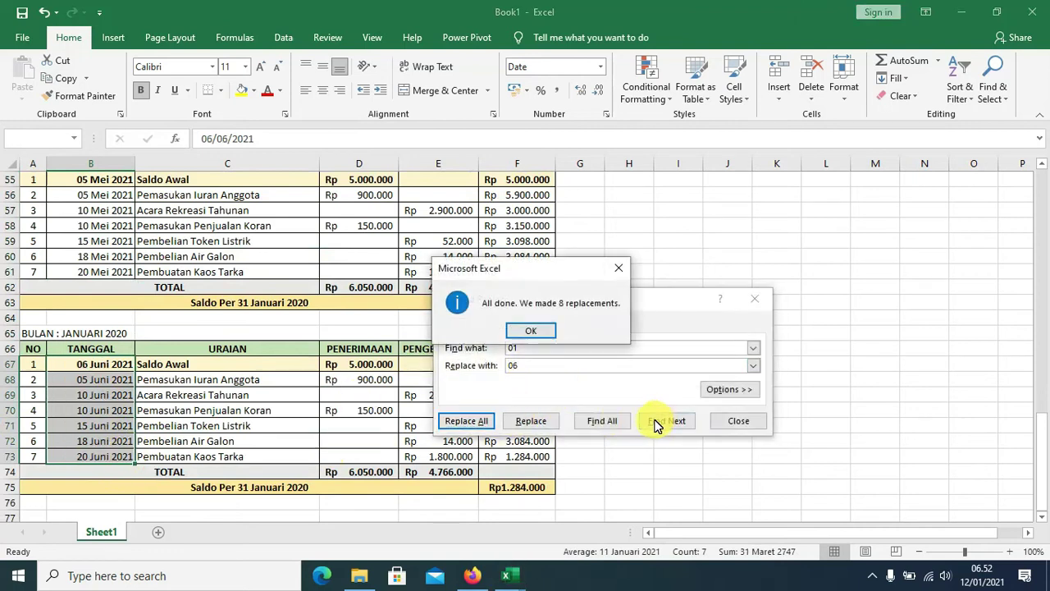
pyautogui.click(535, 331)
pyautogui.click(737, 421)
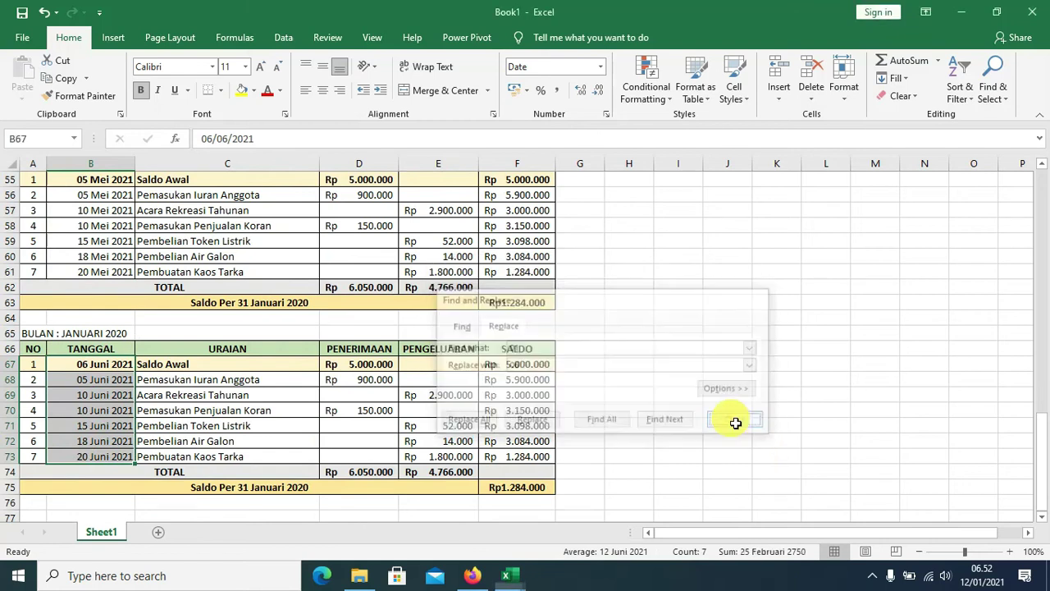
# Set B67 to 01/06/2021 and rename the A65 month header to JUNI2020.
pyautogui.click(684, 441)
pyautogui.click(111, 367)
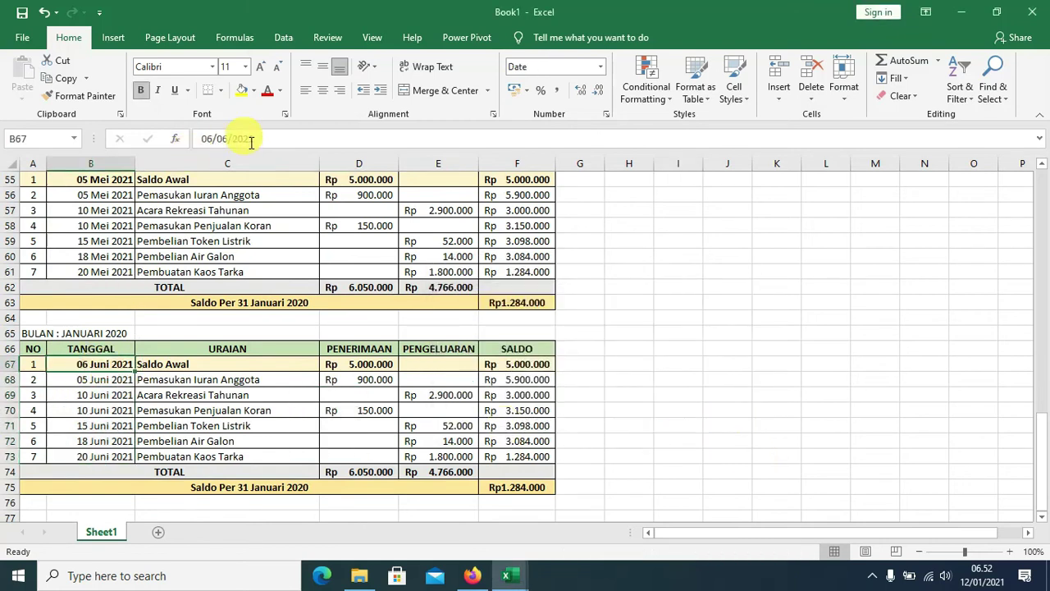
pyautogui.click(219, 146)
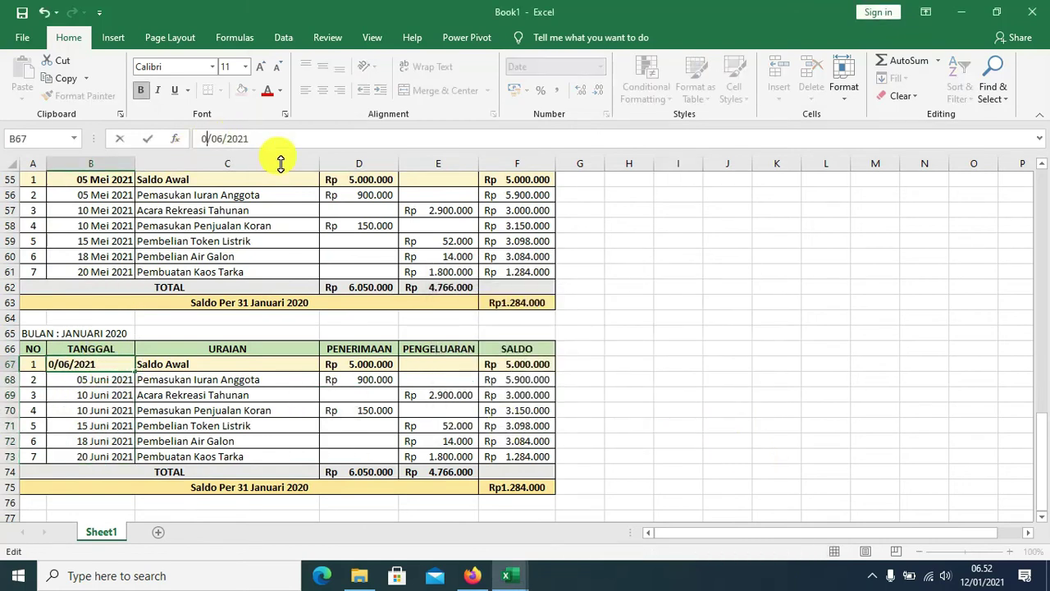
pyautogui.write('1')
pyautogui.press('Return')
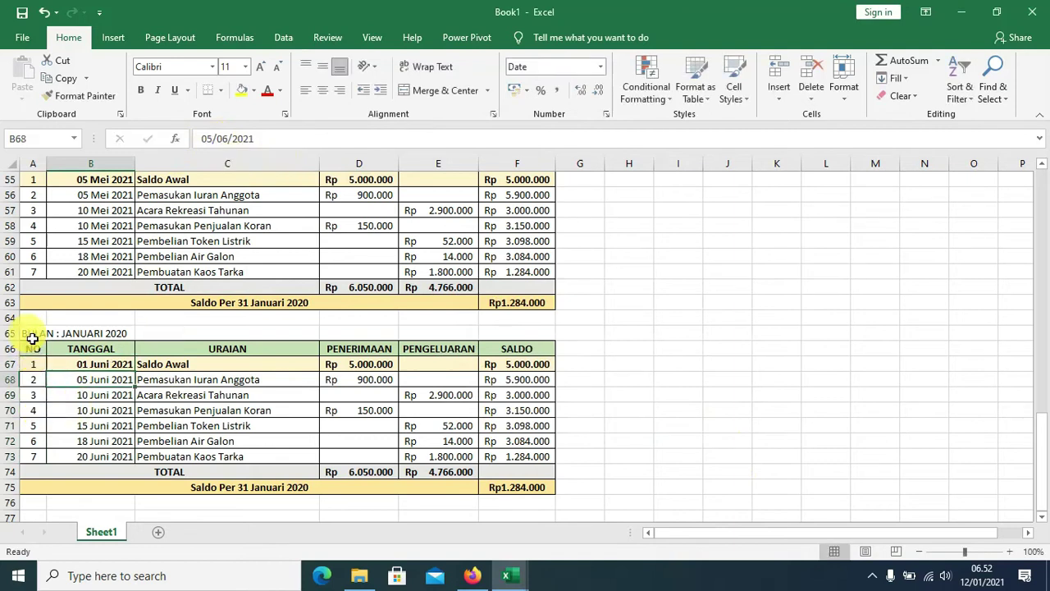
pyautogui.click(25, 332)
pyautogui.click(289, 141)
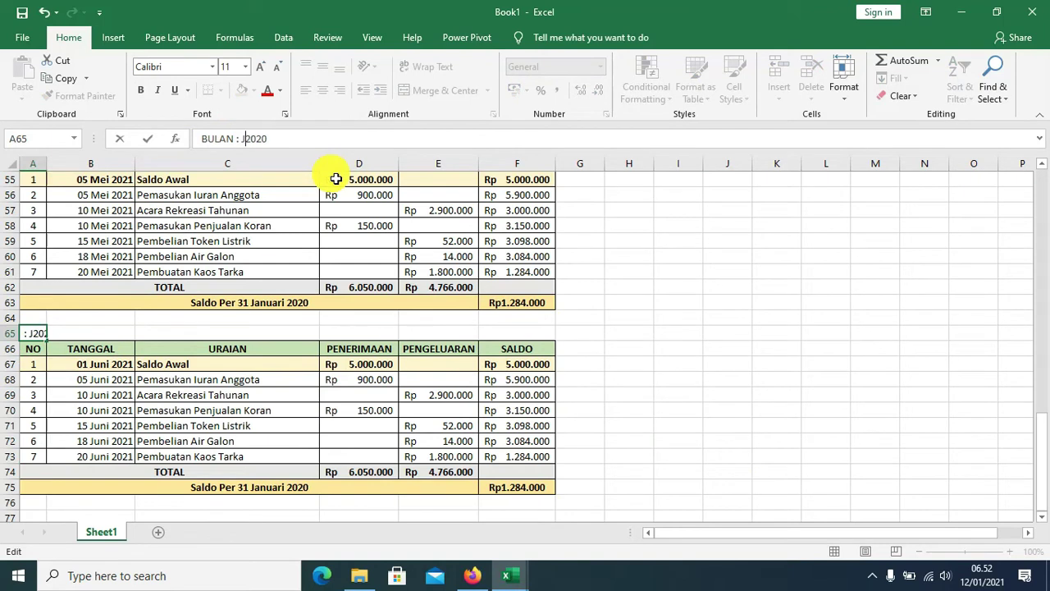
pyautogui.write('UNI')
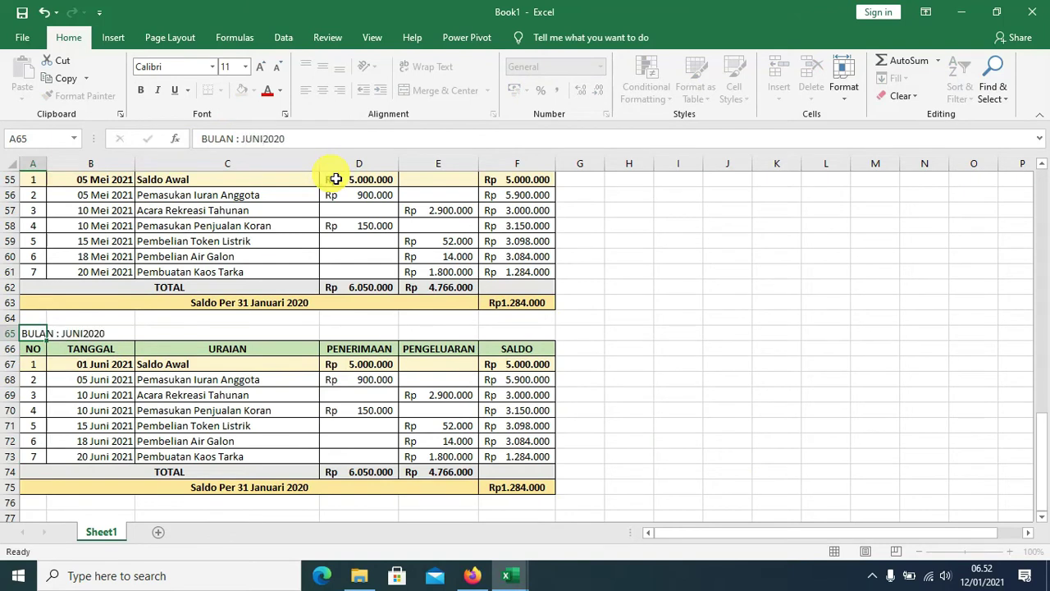
pyautogui.press('Return')
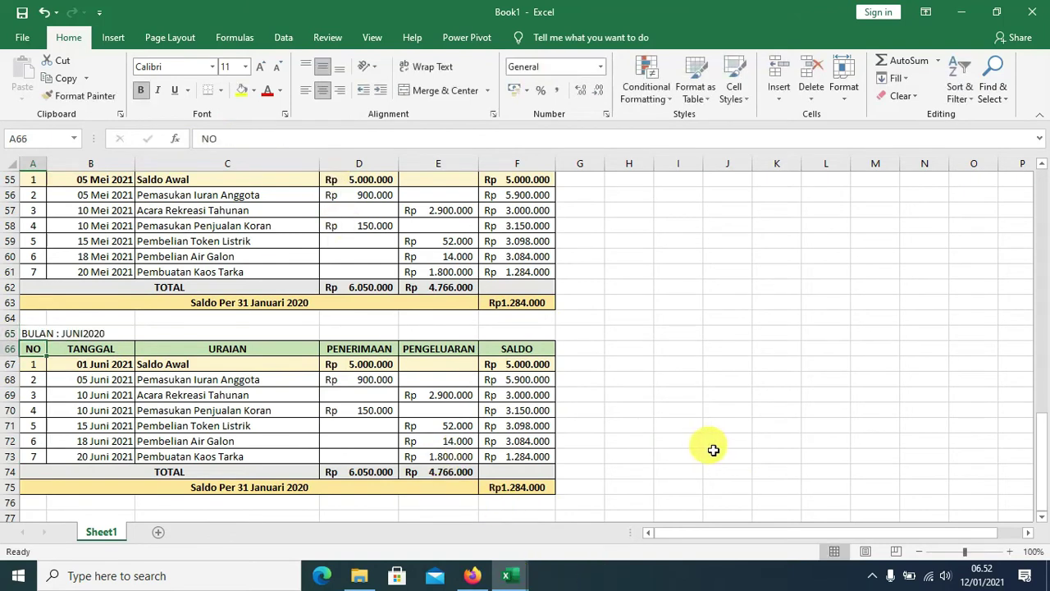
# Give June's last item a 100000 expense in E73 and the description Pembelian ATK.
pyautogui.click(447, 459)
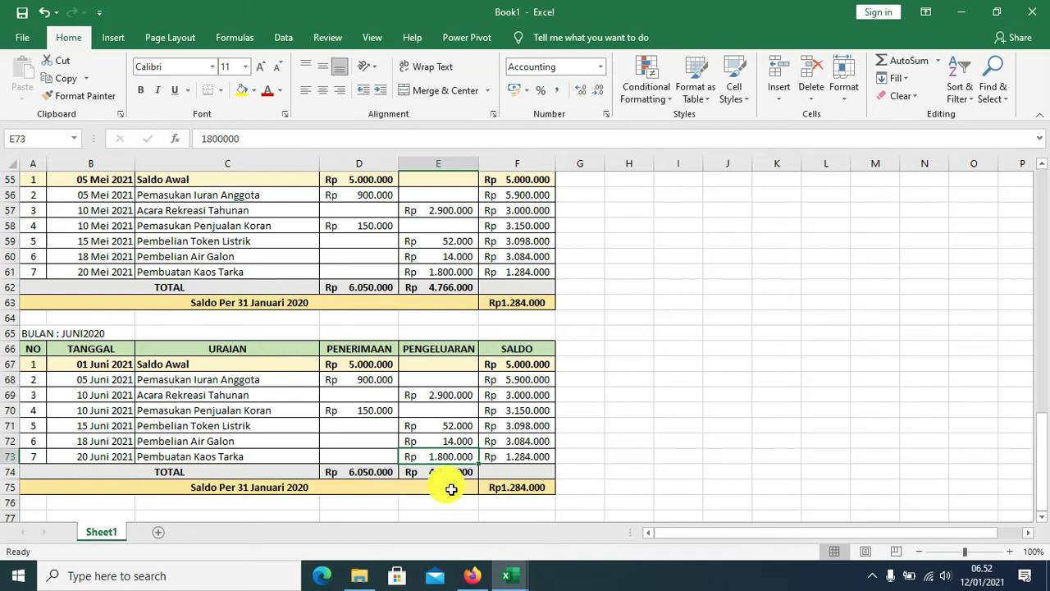
pyautogui.write('10')
pyautogui.press('Return')
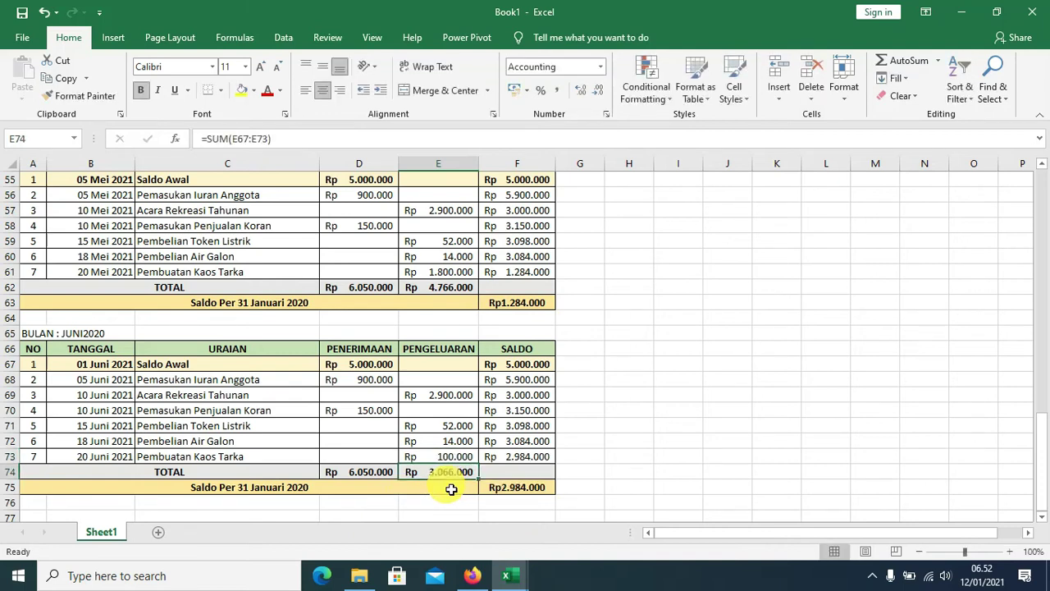
pyautogui.press('Up')
pyautogui.press('Left')
pyautogui.press('Left')
pyautogui.write('pE')
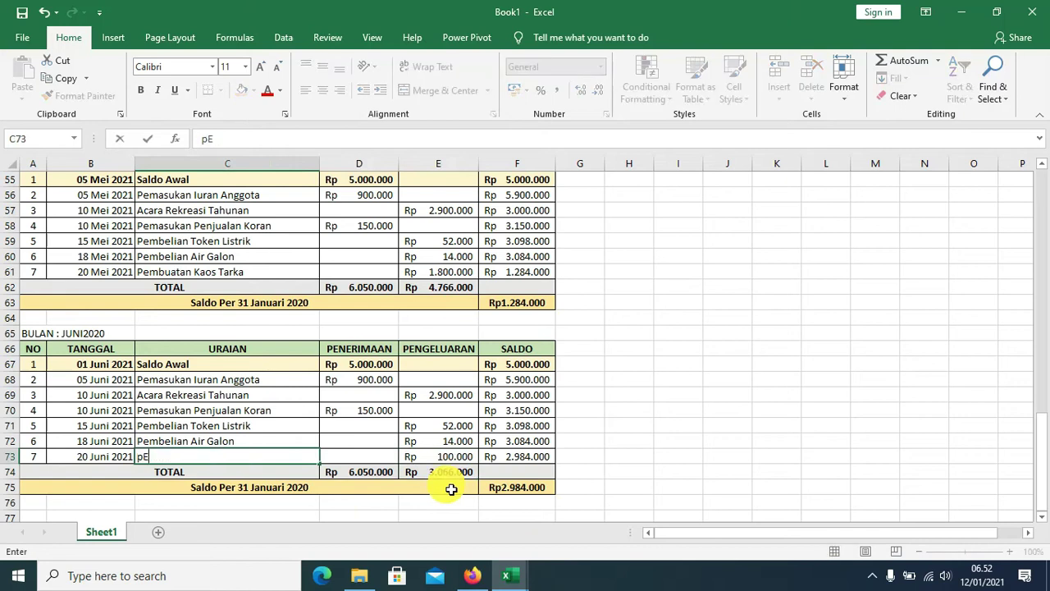
pyautogui.write('N A')
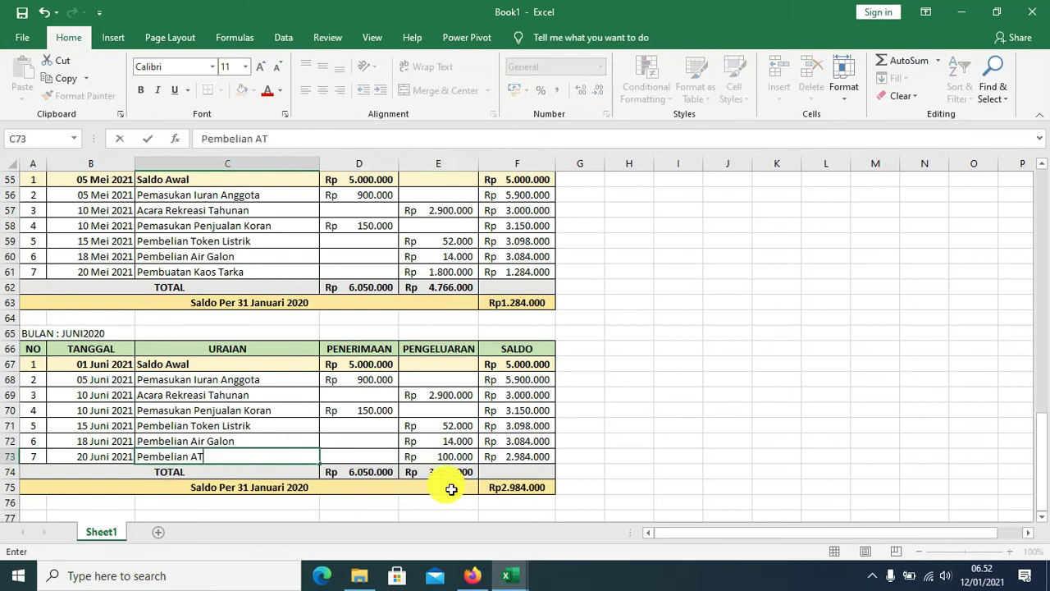
pyautogui.press('Return')
# Enter a 300000 expense in E61 and the description Pembelian ATK in C61.
pyautogui.press('Up')
pyautogui.press('Up')
pyautogui.press('Up')
pyautogui.press('Up')
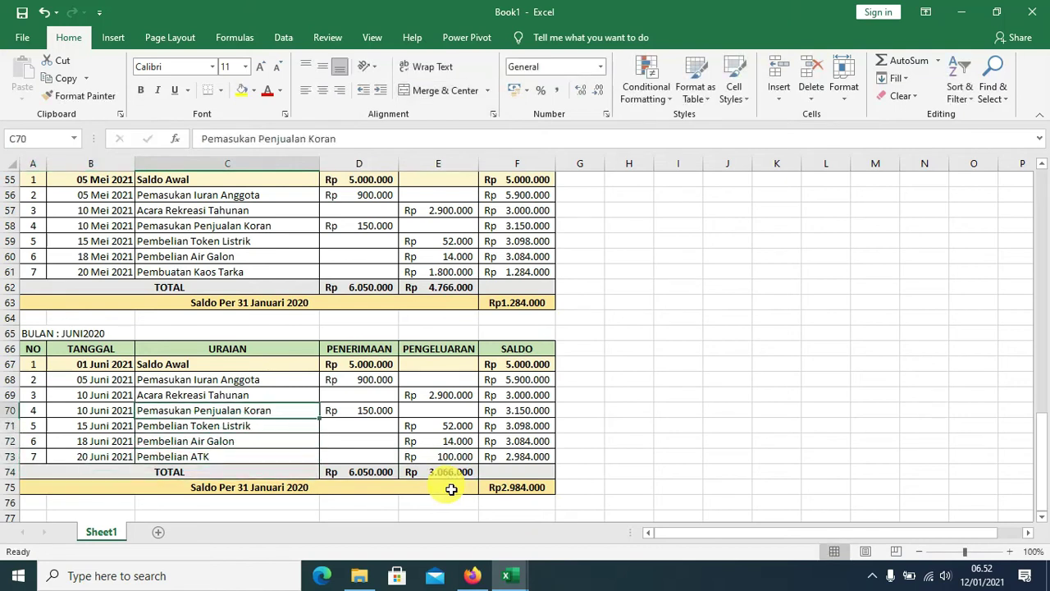
pyautogui.press('Up')
pyautogui.press('Up')
pyautogui.press('Up')
pyautogui.press('Up')
pyautogui.press('Up')
pyautogui.press('Up')
pyautogui.press('Right')
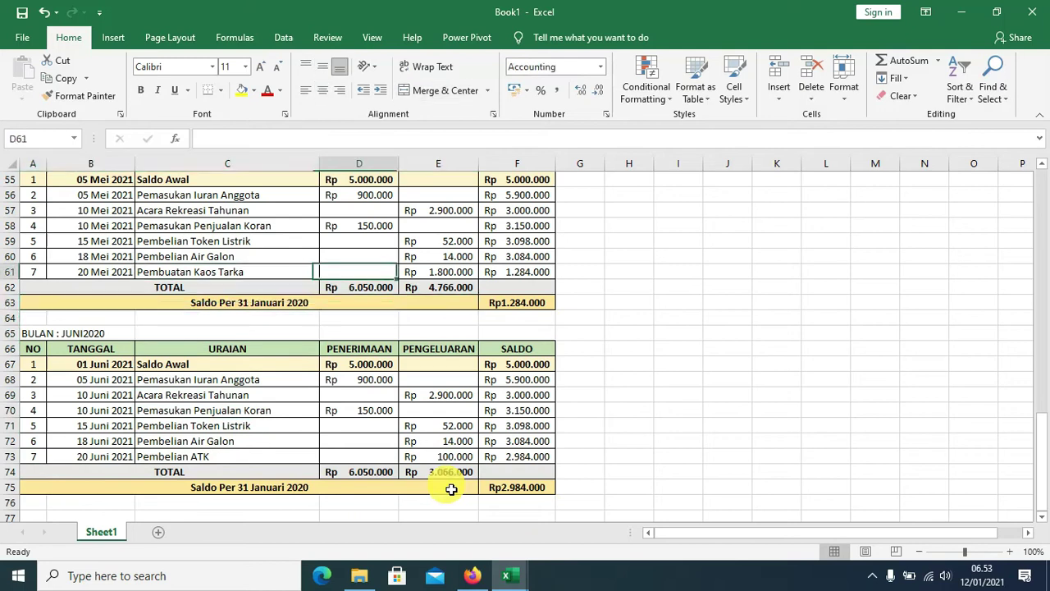
pyautogui.press('Right')
pyautogui.press('Right')
pyautogui.press('Left')
pyautogui.write('30')
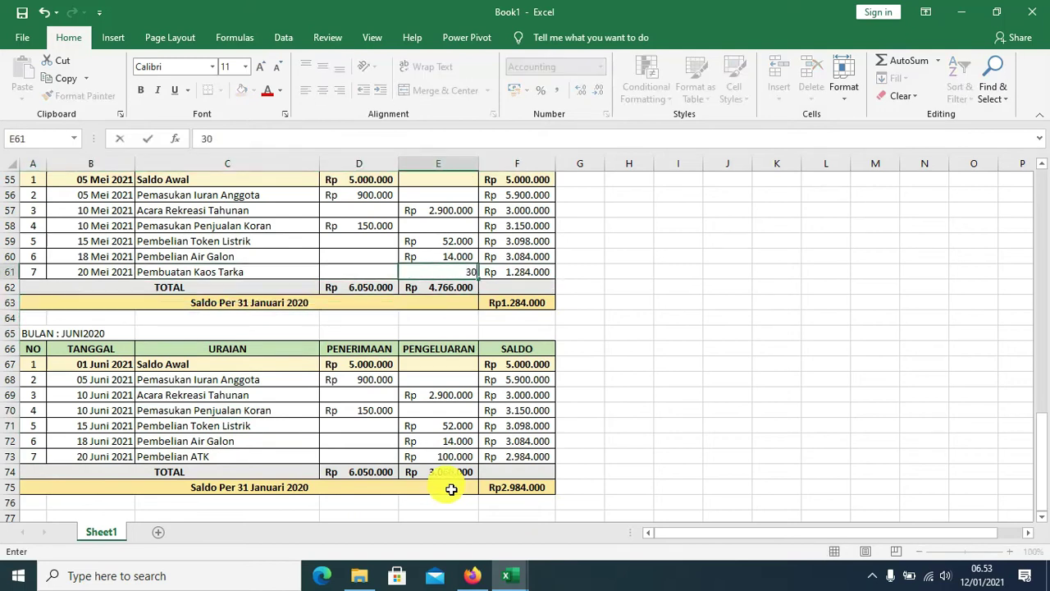
pyautogui.press('Return')
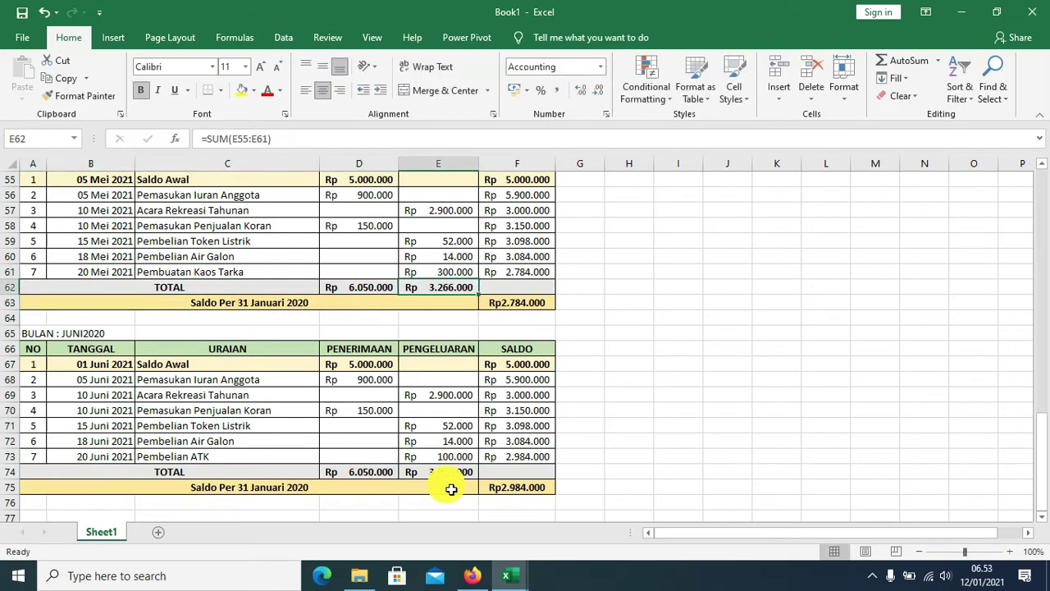
pyautogui.press('Up')
pyautogui.press('Left')
pyautogui.press('Left')
pyautogui.press('Left')
pyautogui.press('Right')
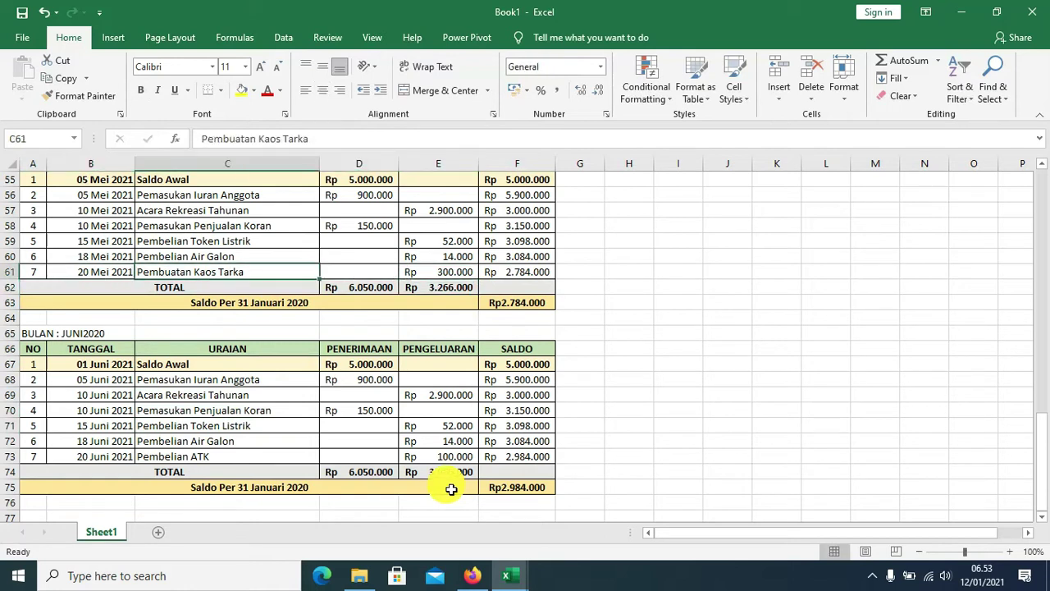
pyautogui.write('Pembelia')
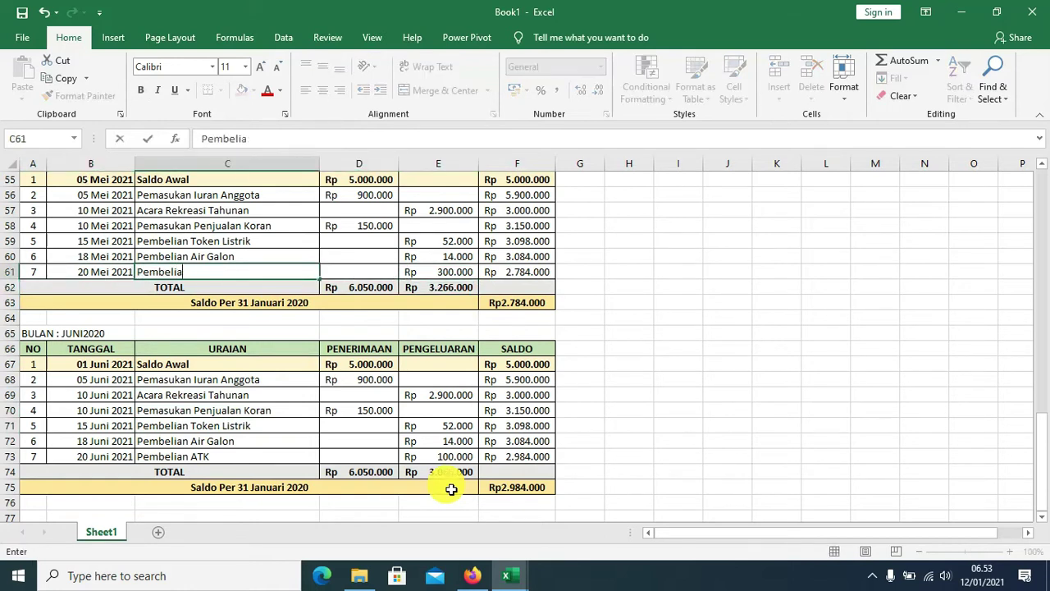
pyautogui.write(' Ai')
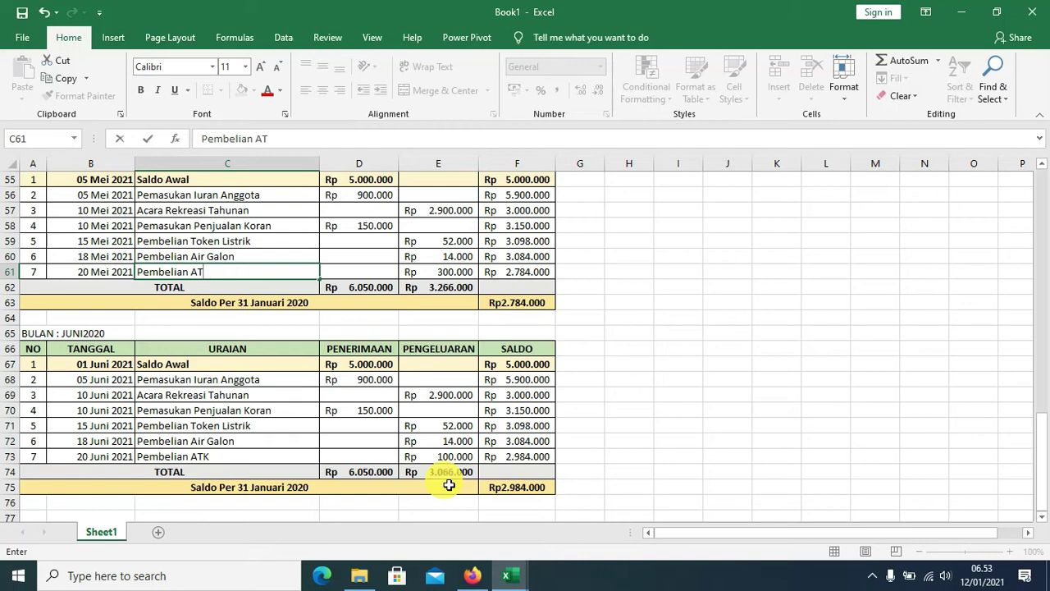
pyautogui.press('Tab')
pyautogui.press('Up')
# Make April item 7 Pembelian ATK with a 700.000 expense.
pyautogui.press('Up')
pyautogui.press('Up')
pyautogui.press('Up')
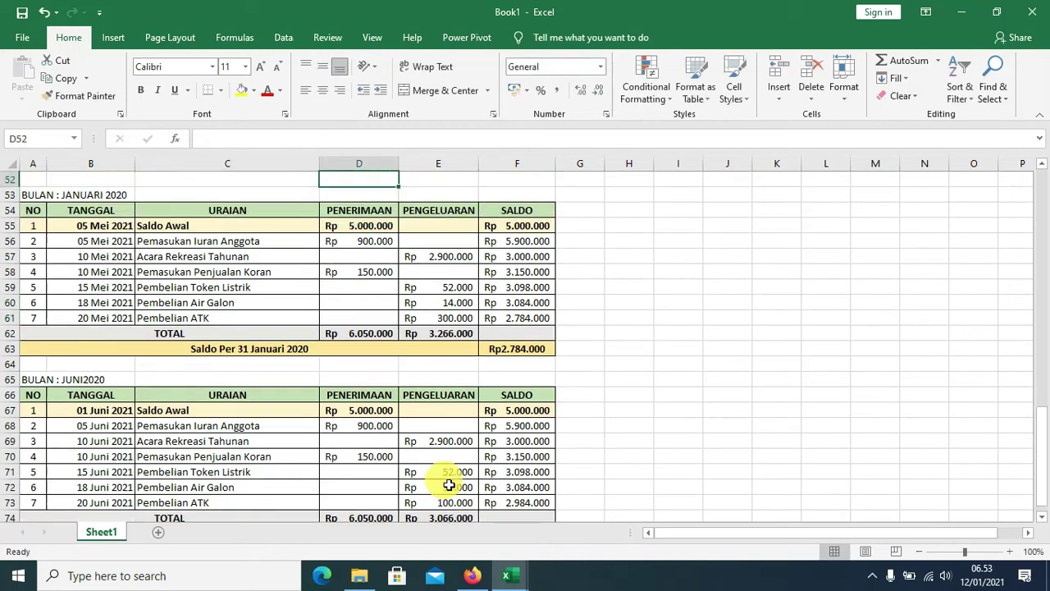
pyautogui.press('Up')
pyautogui.press('Up')
pyautogui.press('Up')
pyautogui.press('Up')
pyautogui.press('Up')
pyautogui.press('Up')
pyautogui.press('Up')
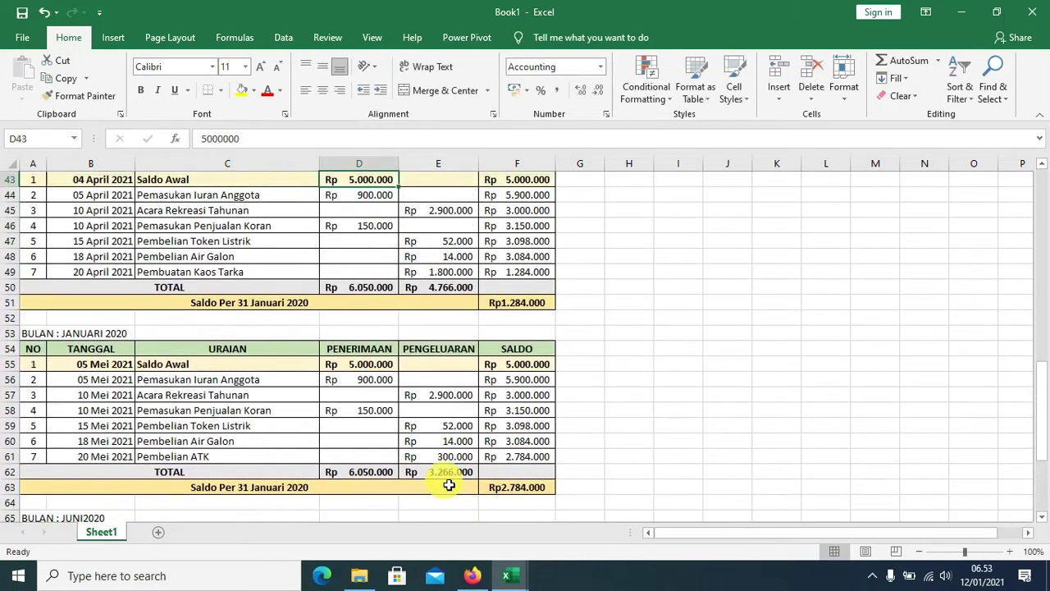
pyautogui.press('Down')
pyautogui.press('Down')
pyautogui.press('Down')
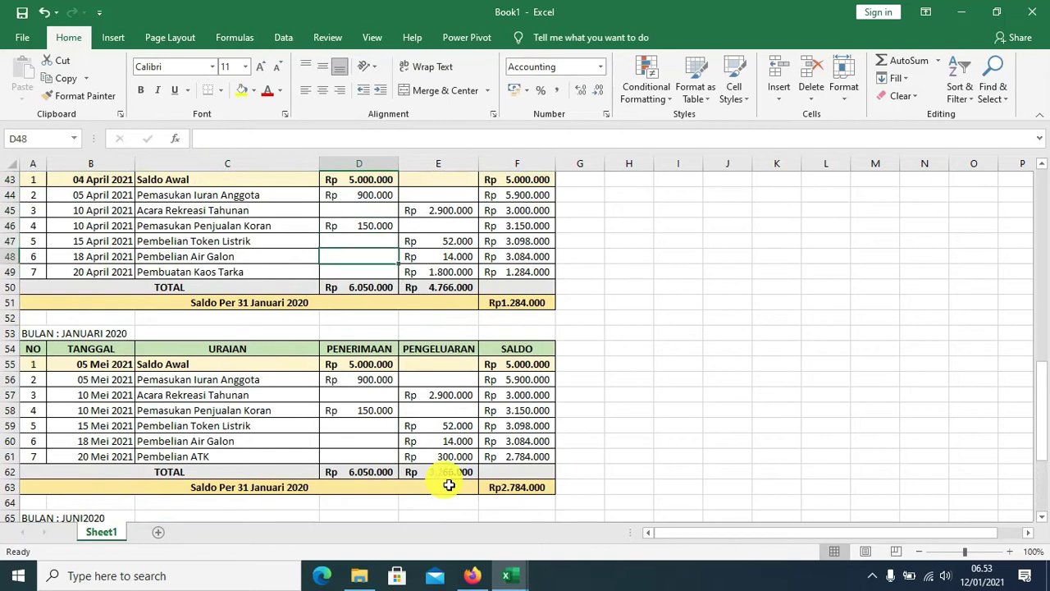
pyautogui.press('Down')
pyautogui.press('Left')
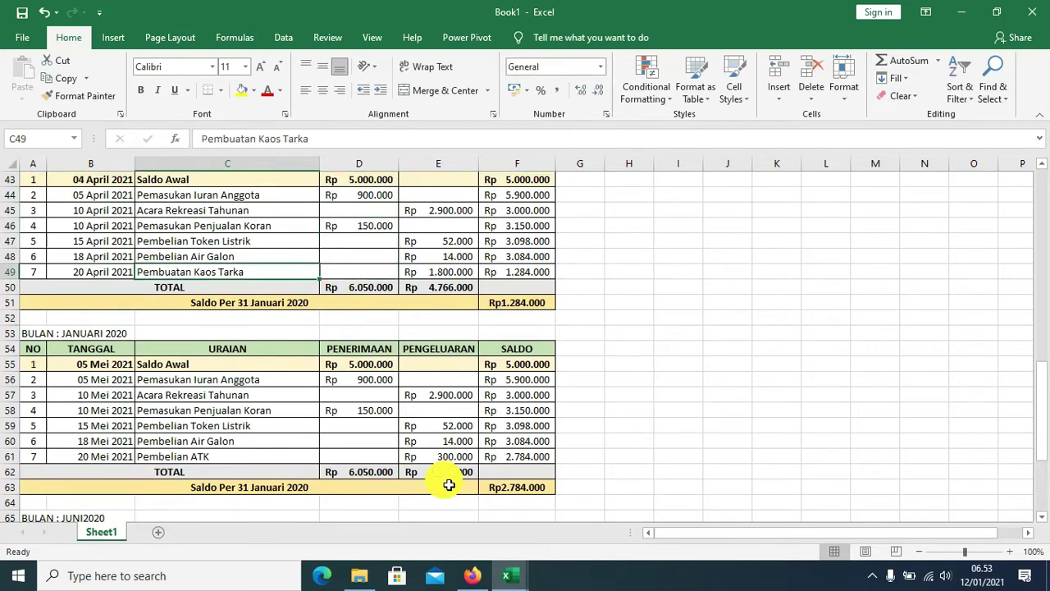
pyautogui.write('Pembelian')
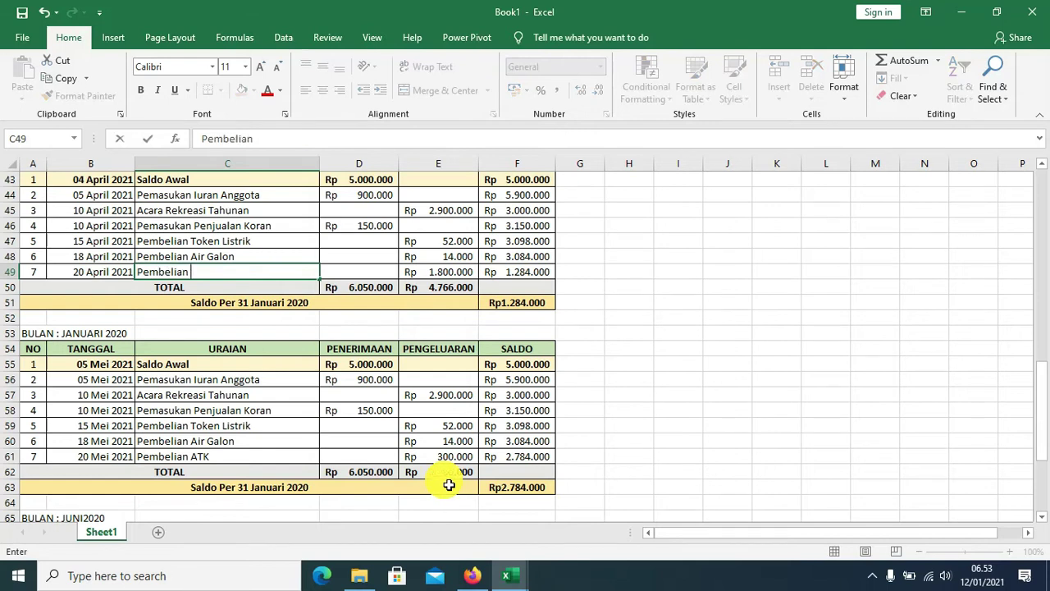
pyautogui.write('ATK')
pyautogui.click(517, 364)
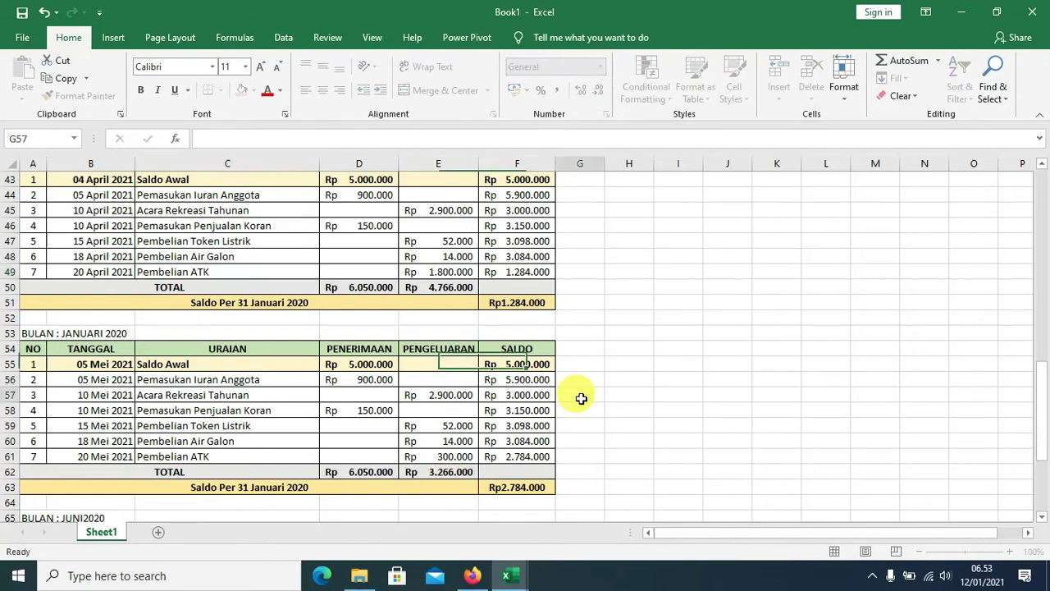
pyautogui.click(463, 278)
pyautogui.write('700000')
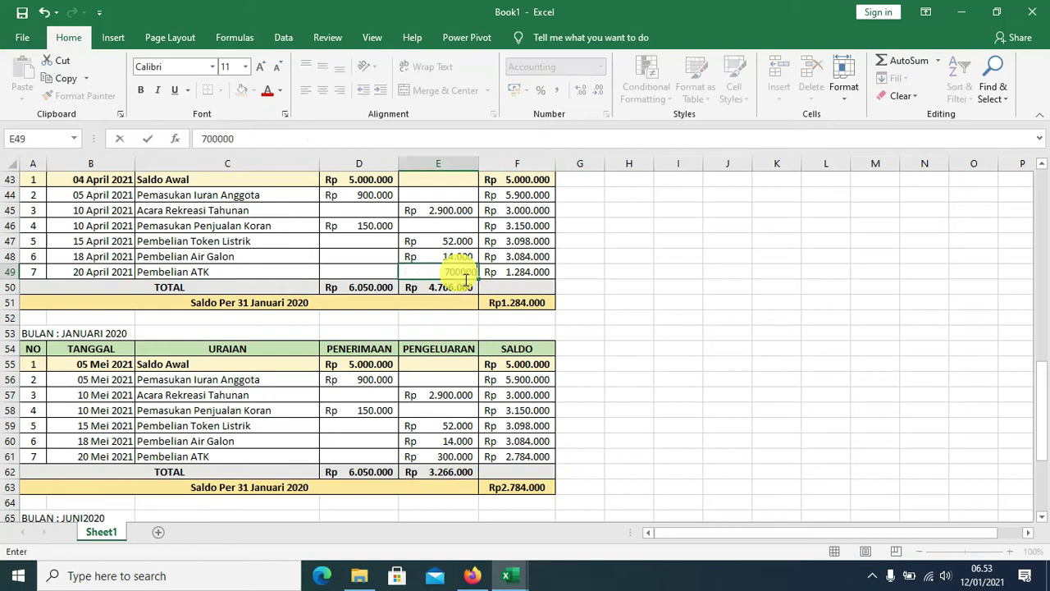
pyautogui.press('Return')
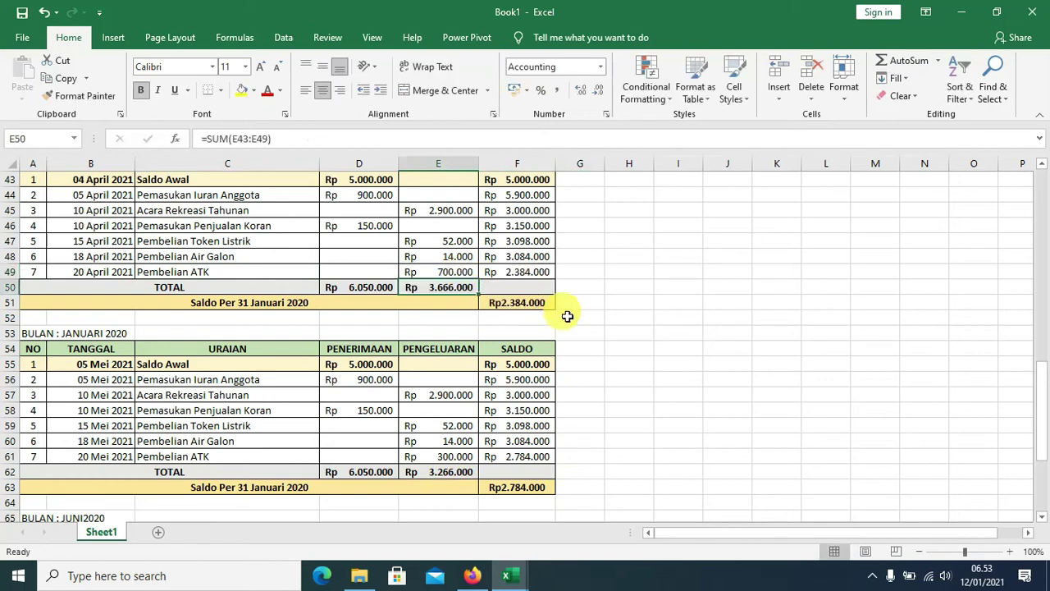
# Change April item 3 to Acara Syukuran with a 100.000 expense.
pyautogui.scroll(2, 578, 315)
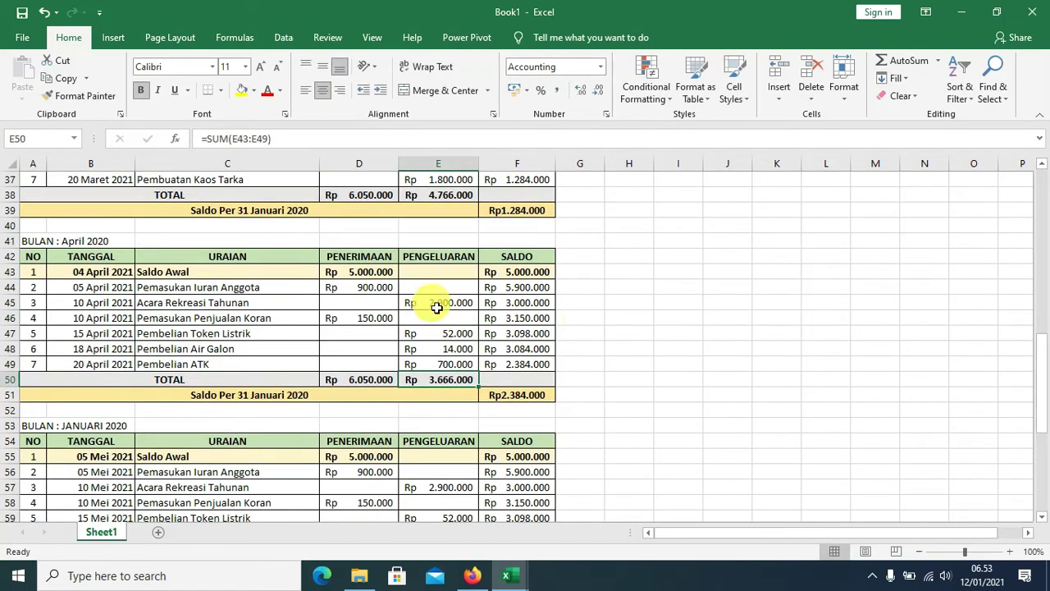
pyautogui.click(439, 304)
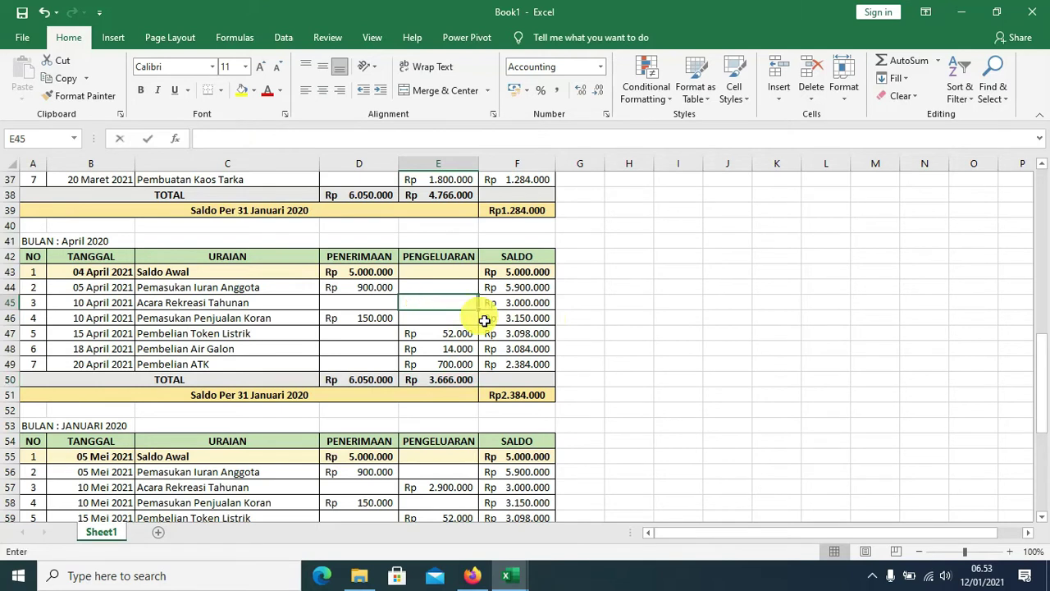
pyautogui.press('Tab')
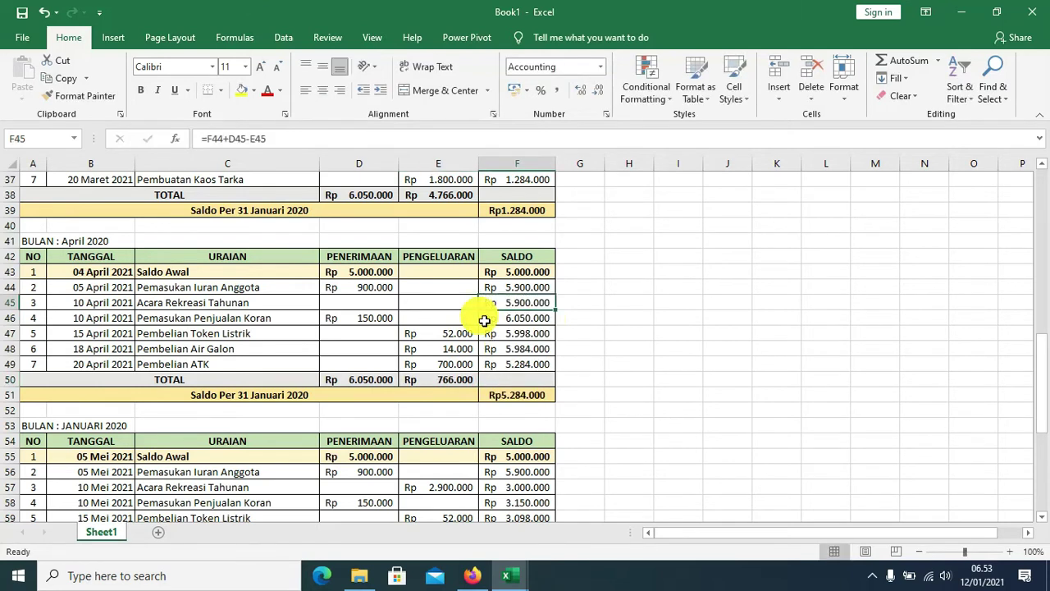
pyautogui.press('Left')
pyautogui.press('Left')
pyautogui.press('Left')
pyautogui.press('Left')
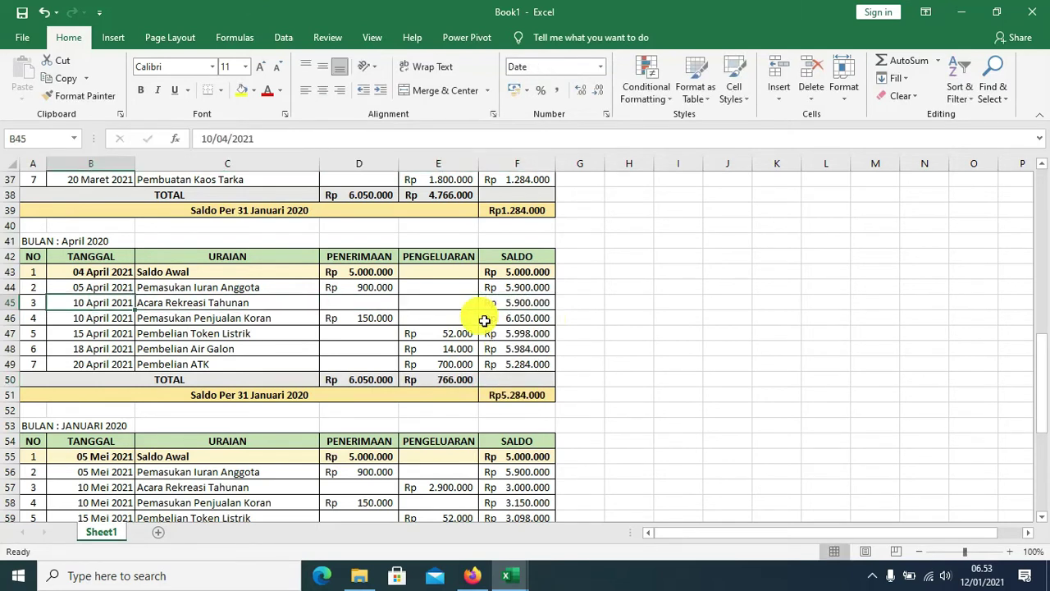
pyautogui.press('Right')
pyautogui.write('A')
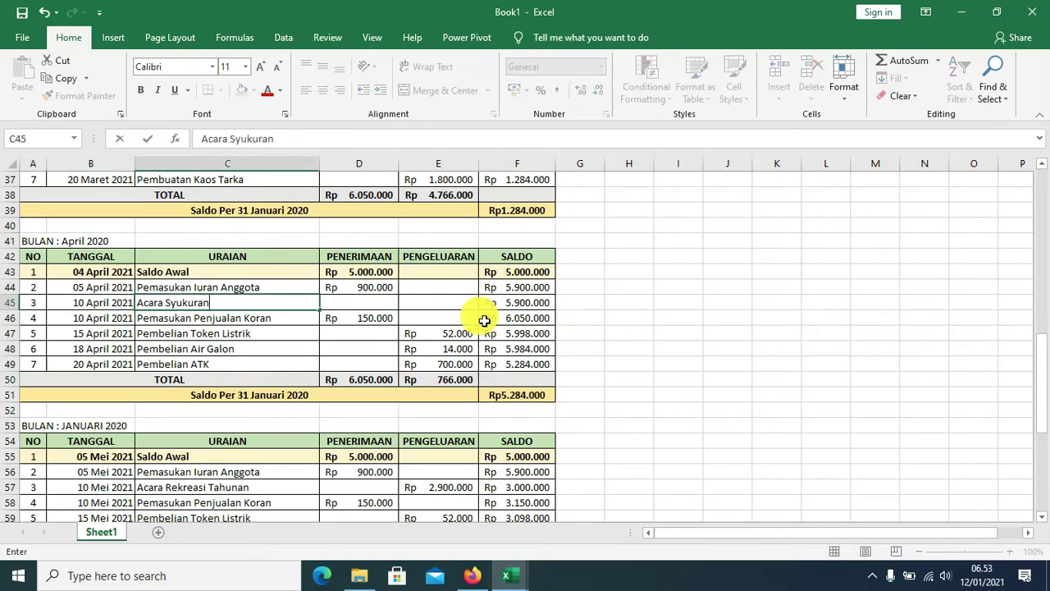
pyautogui.press('Tab')
pyautogui.press('Tab')
pyautogui.write('10')
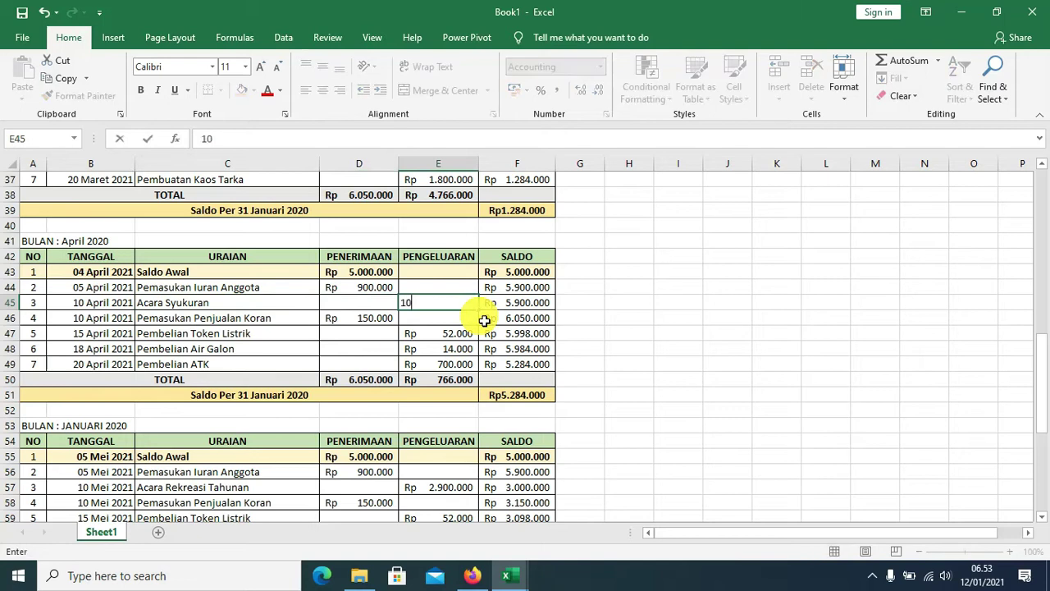
pyautogui.press('Return')
pyautogui.press('Up')
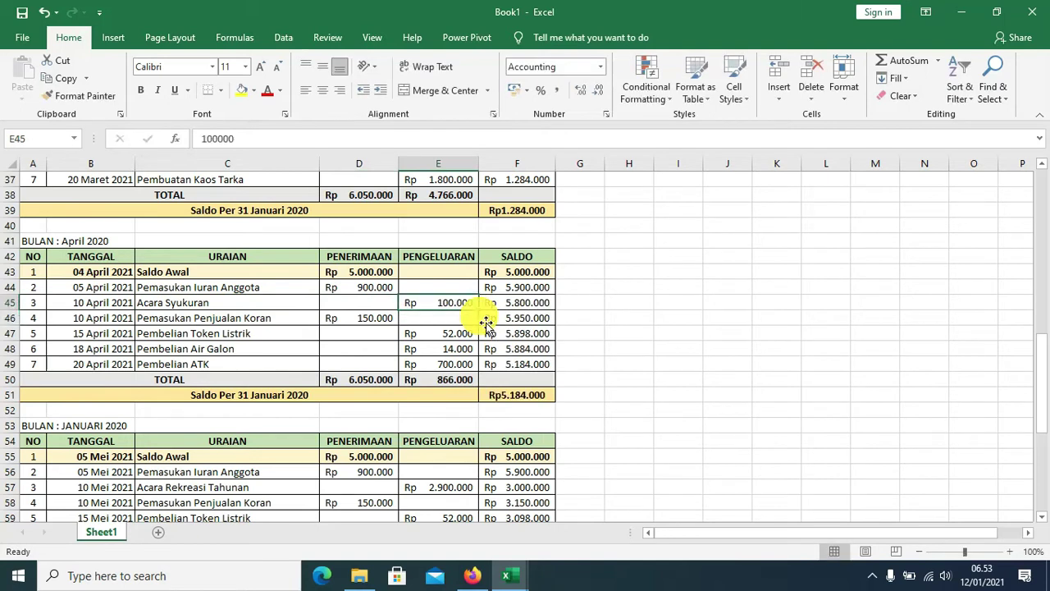
pyautogui.press('Up')
pyautogui.press('Up')
pyautogui.press('Up')
pyautogui.press('Up')
pyautogui.press('Up')
pyautogui.press('Up')
pyautogui.press('Up')
pyautogui.press('Up')
pyautogui.press('Up')
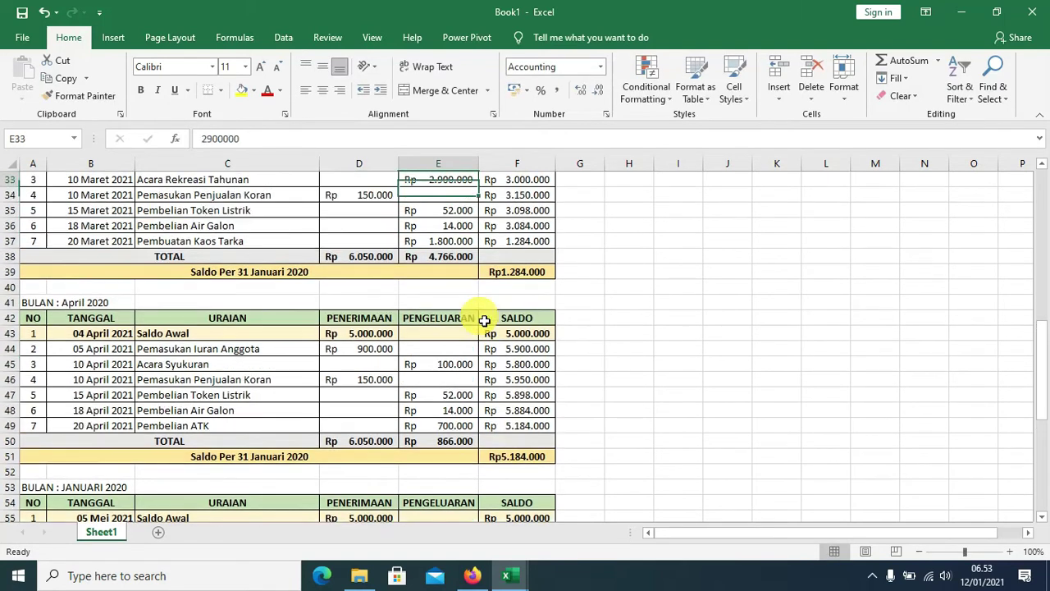
pyautogui.press('Up')
pyautogui.press('Up')
pyautogui.press('Up')
# Enter 200000 in E33 and Acara Rutin Anggota in C33 for March's third entry.
pyautogui.press('Up')
pyautogui.press('Up')
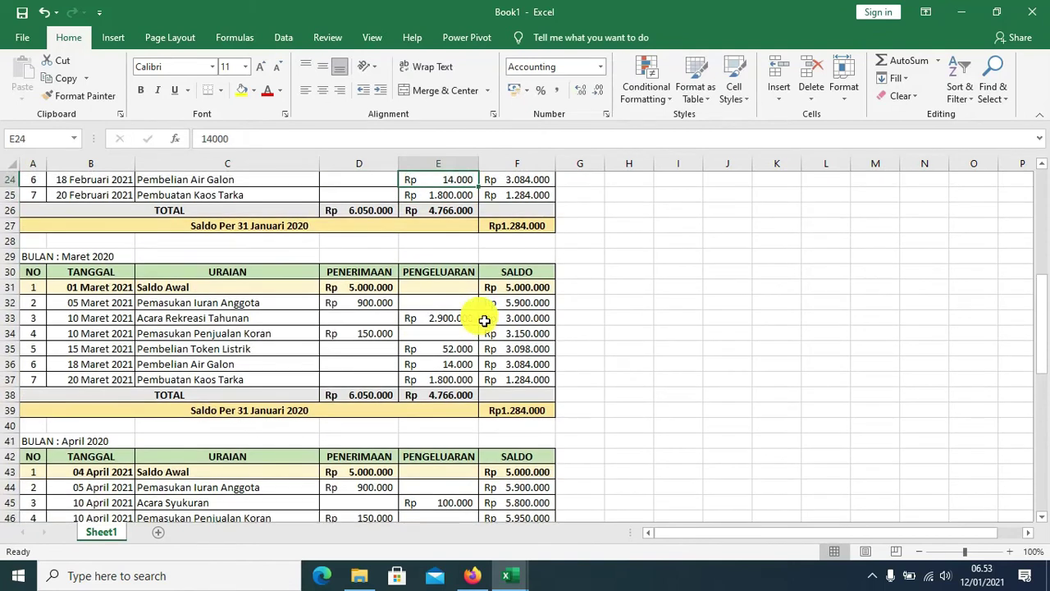
pyautogui.press('Up')
pyautogui.press('Up')
pyautogui.press('Up')
pyautogui.scroll(-1, 713, 317)
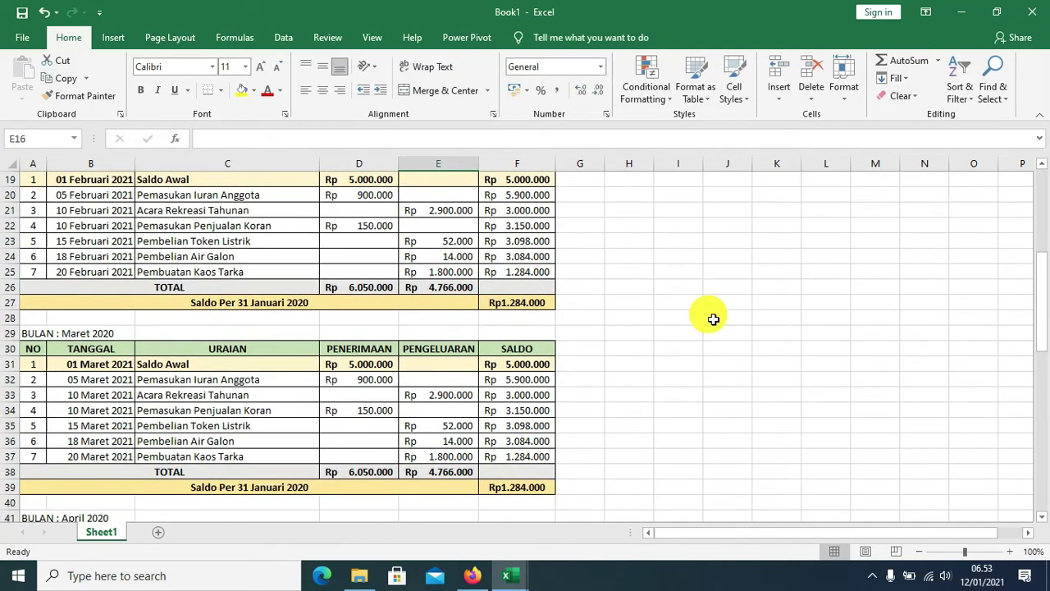
pyautogui.click(449, 401)
pyautogui.write('20')
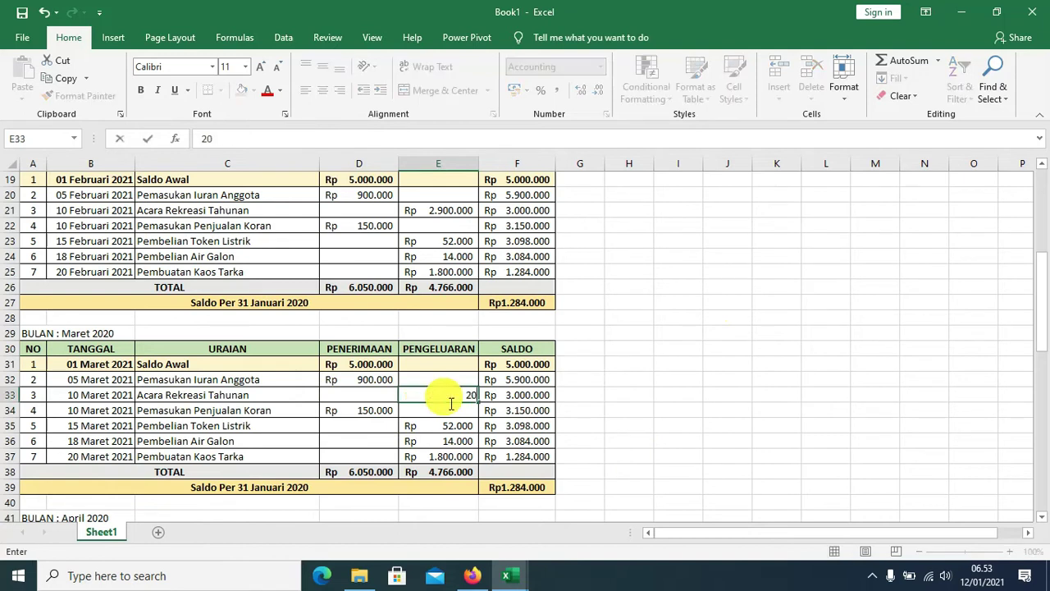
pyautogui.press('Left')
pyautogui.press('Left')
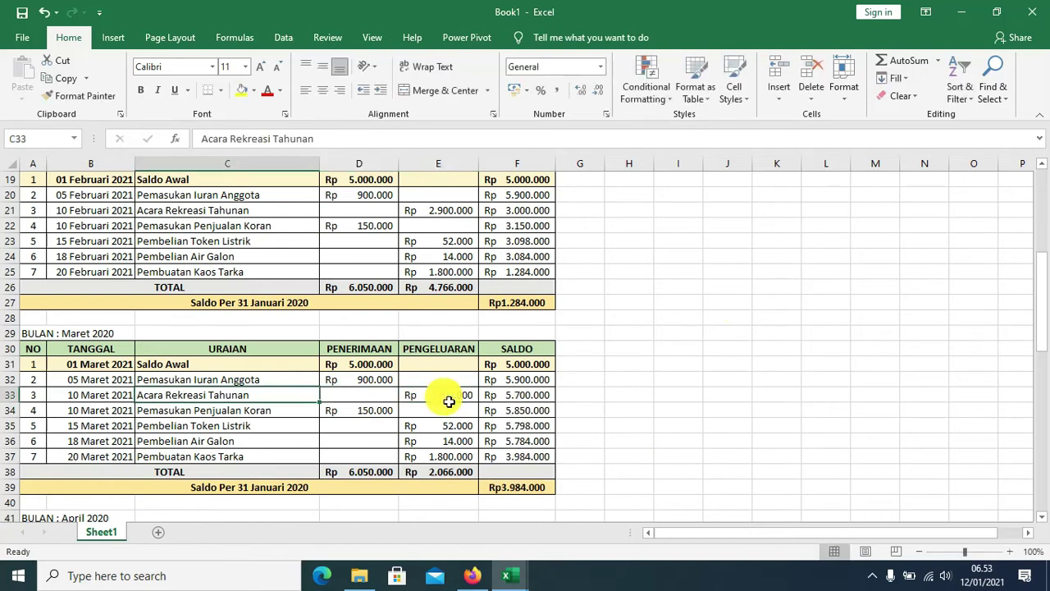
pyautogui.write('Acara Rutin Anggota')
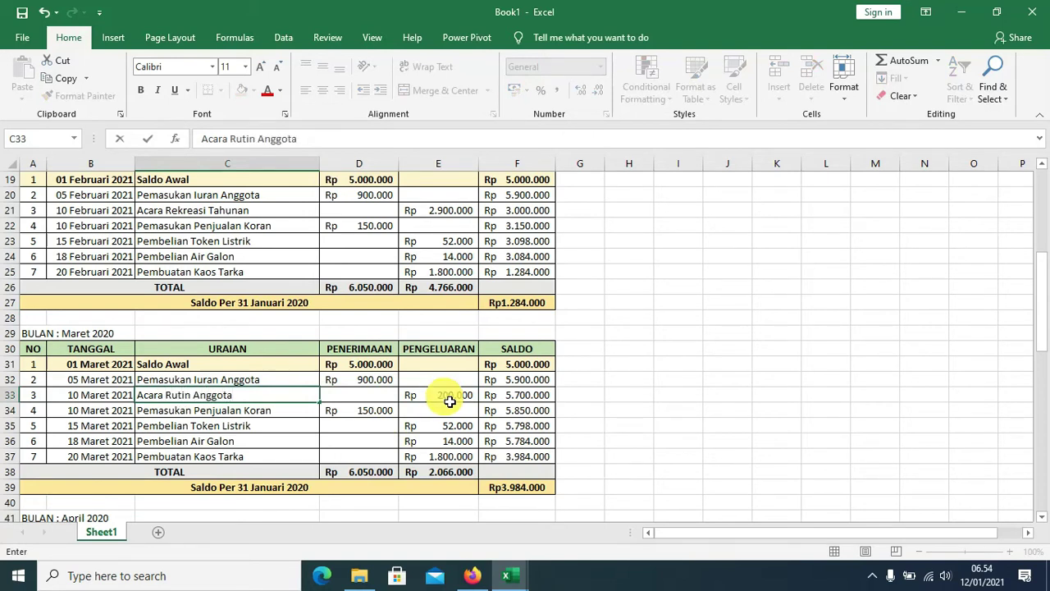
pyautogui.click(738, 410)
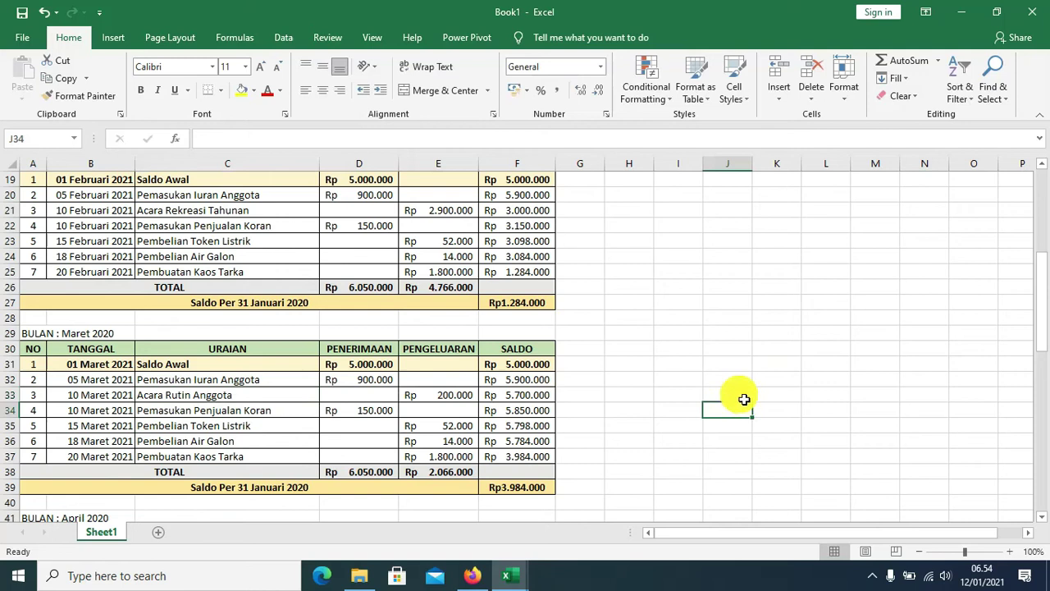
pyautogui.scroll(6, 744, 400)
pyautogui.scroll(-6, 748, 399)
pyautogui.scroll(-4, 753, 398)
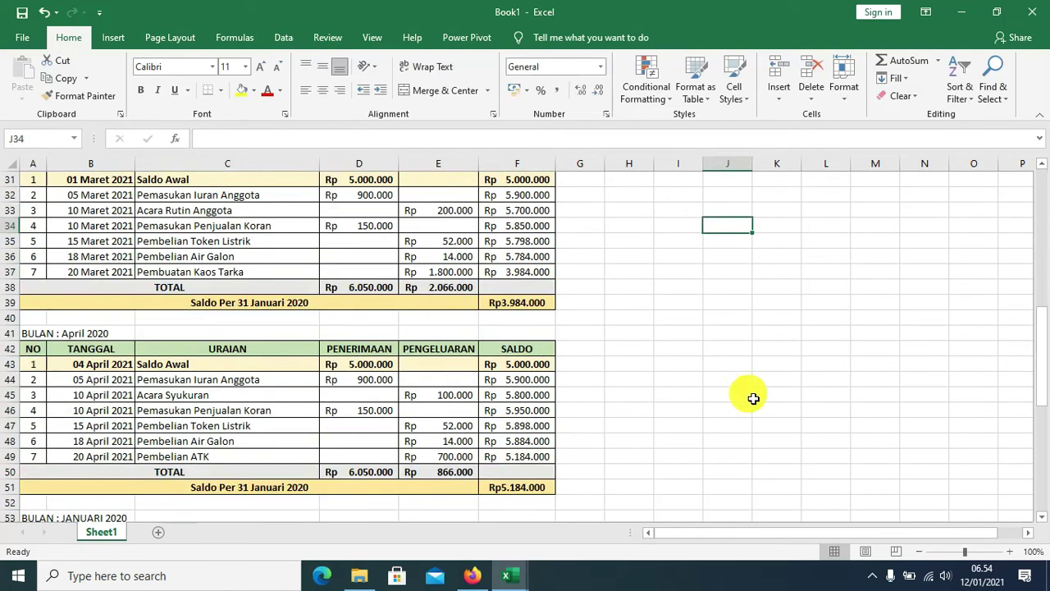
pyautogui.scroll(4, 583, 277)
pyautogui.scroll(6, 433, 310)
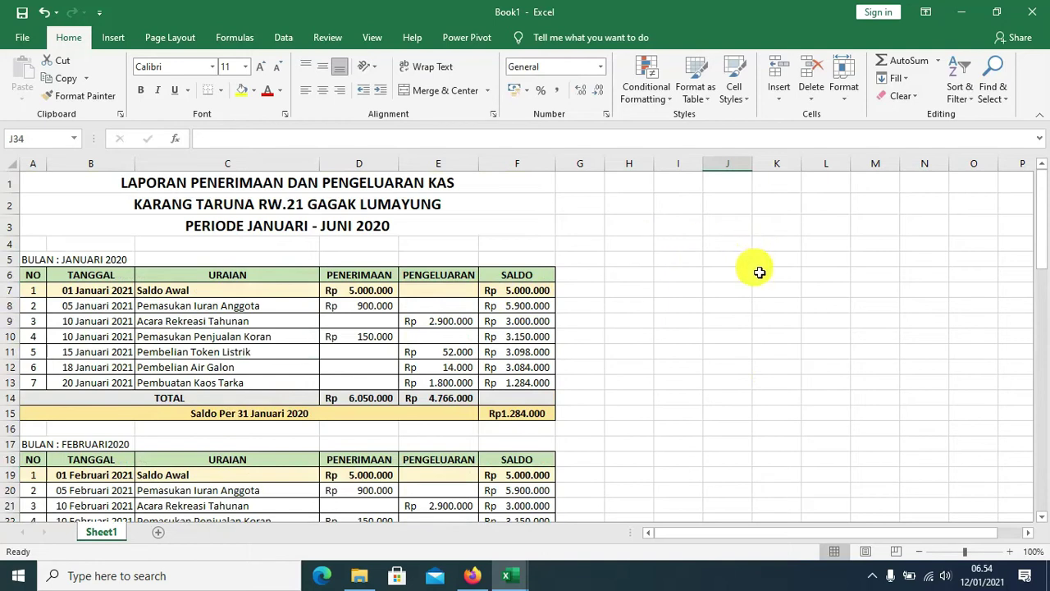
# Add Sheet2 and title it REKAPITULASI SEMESTER 1 (JAN - JUNI).
pyautogui.click(162, 534)
pyautogui.click(361, 367)
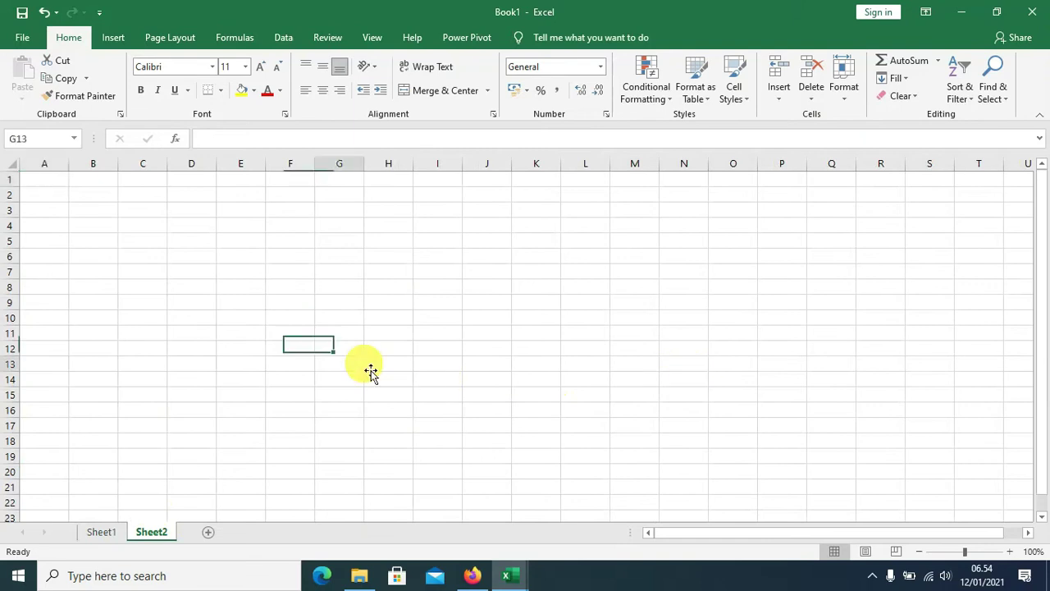
pyautogui.click(64, 182)
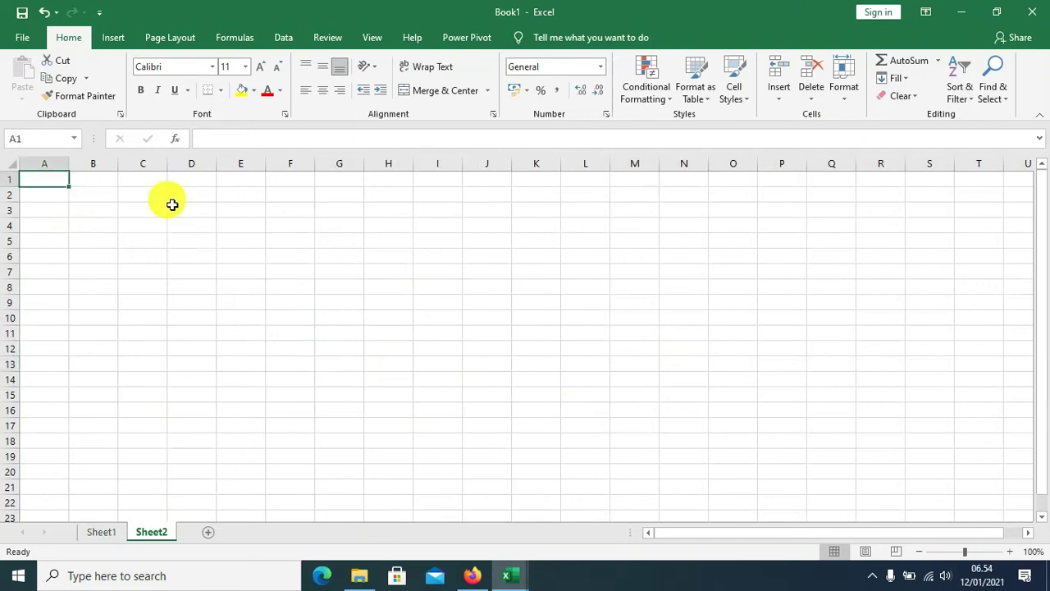
pyautogui.write('RE')
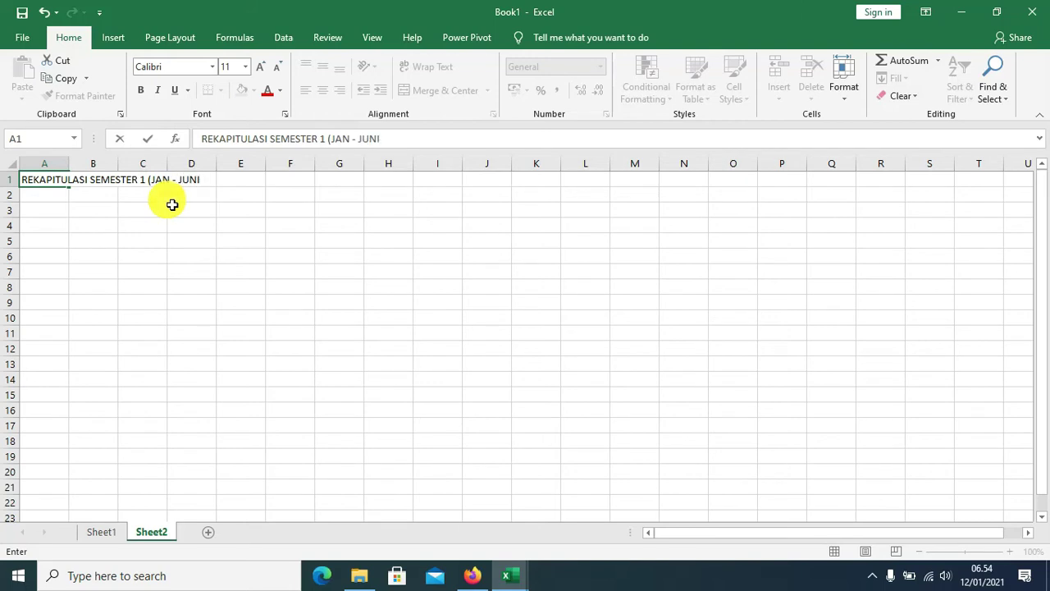
pyautogui.write(')')
pyautogui.press('Return')
pyautogui.press('Return')
# Enter headings BULAN, PENERIMAAN, PENGELUARAN and SALDO in row 3, widening columns B and C.
pyautogui.write('BULAN')
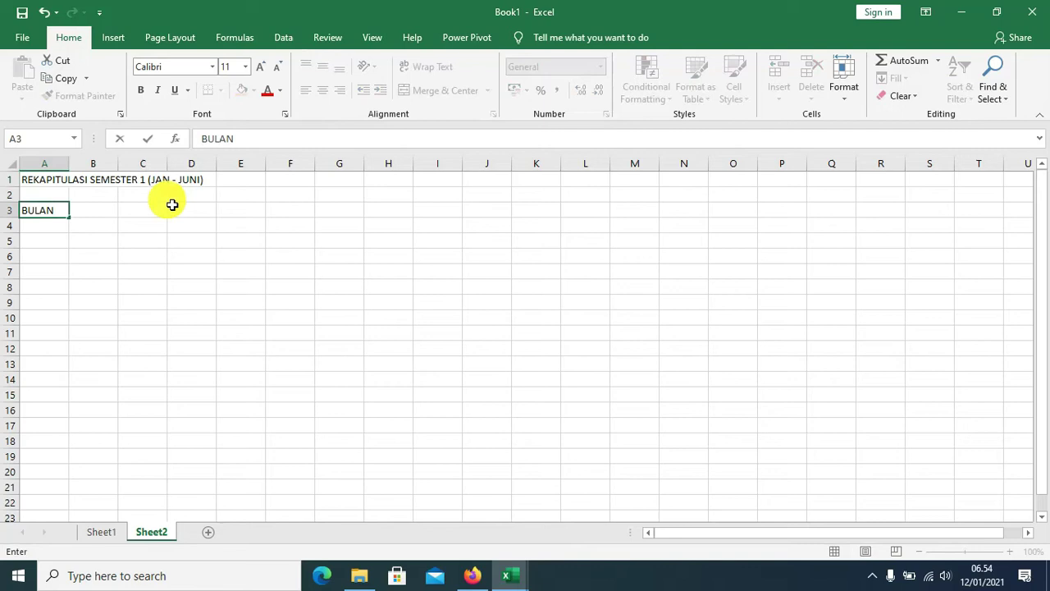
pyautogui.press('Tab')
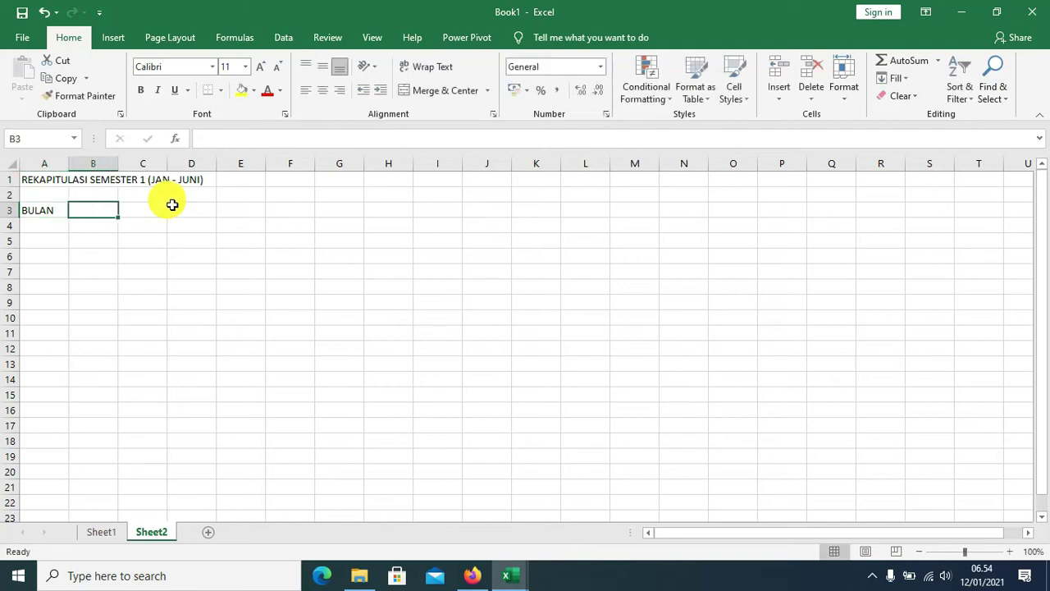
pyautogui.write('PENERIMAAN')
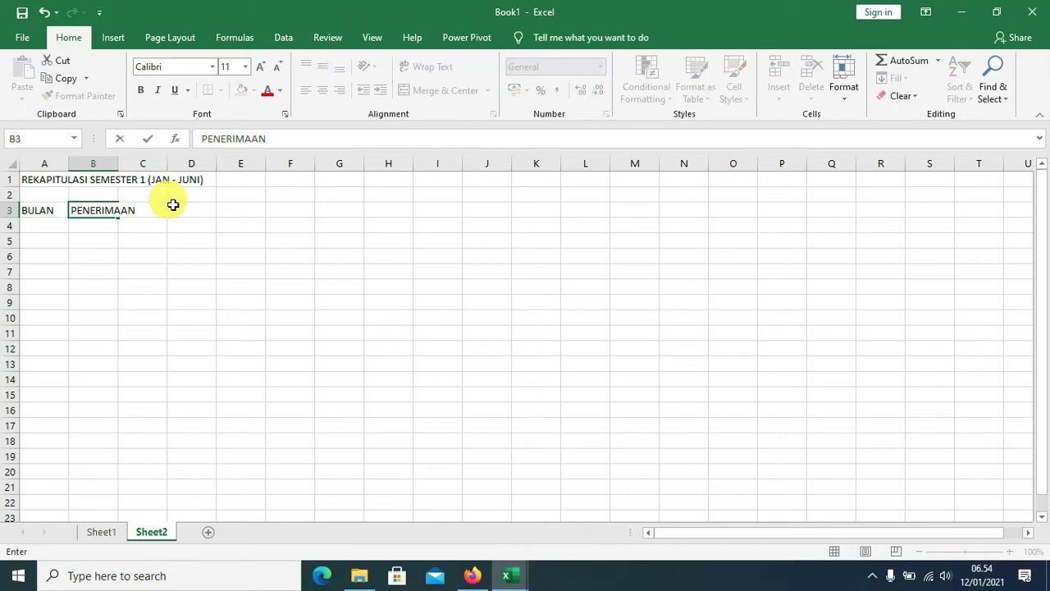
pyautogui.click(192, 348)
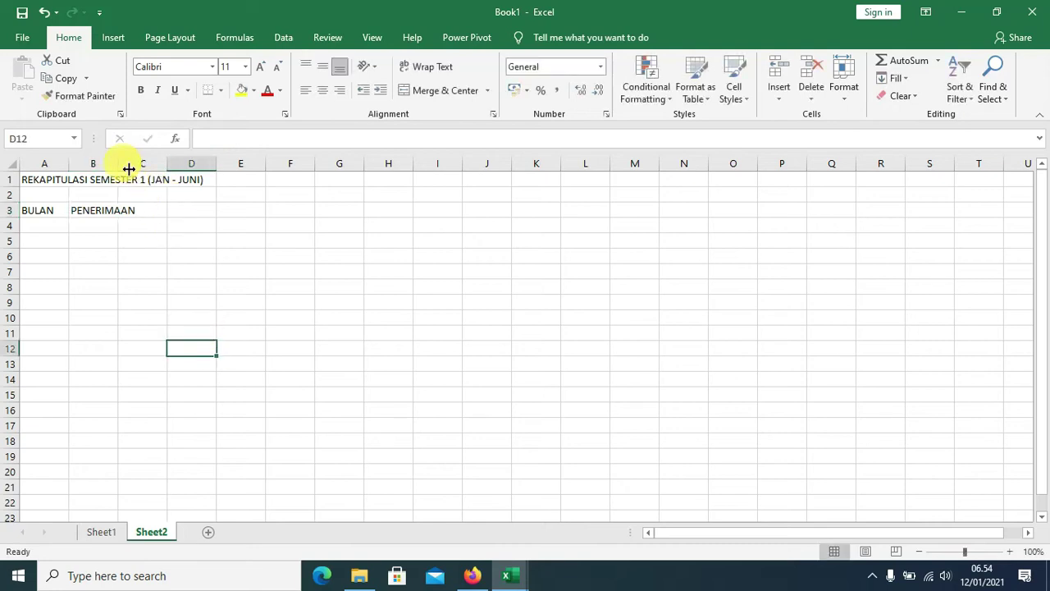
pyautogui.moveTo(118, 163); pyautogui.dragTo(155, 164)
pyautogui.click(188, 215)
pyautogui.write('P')
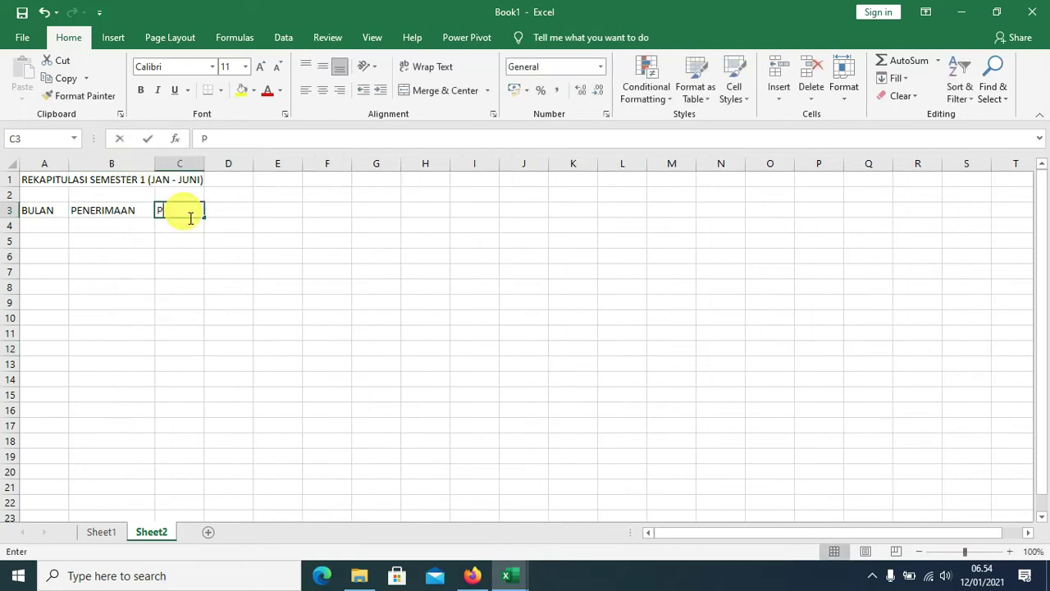
pyautogui.write('ENGELUARAN')
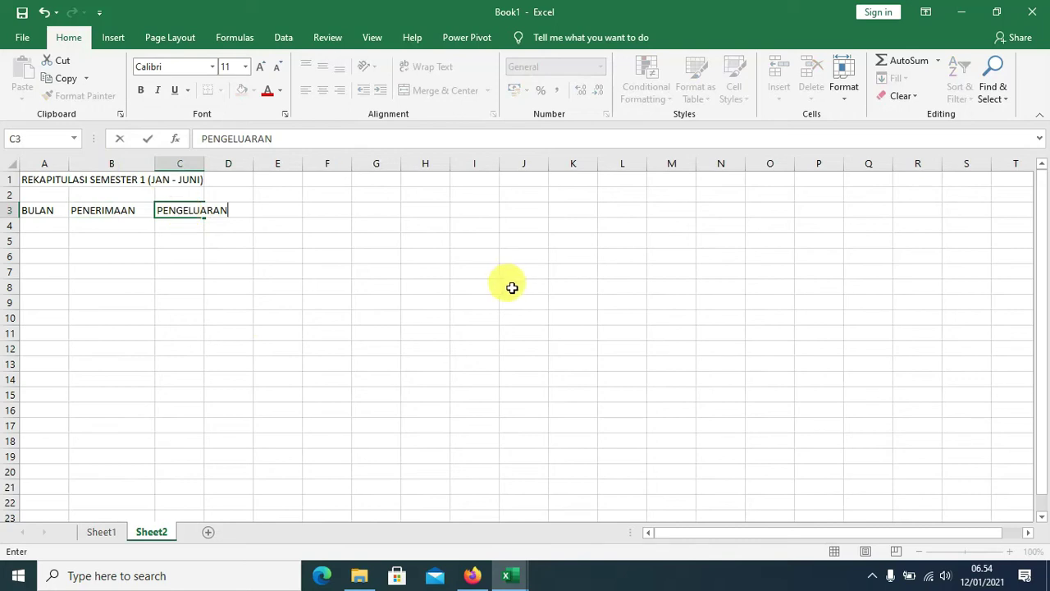
pyautogui.click(474, 272)
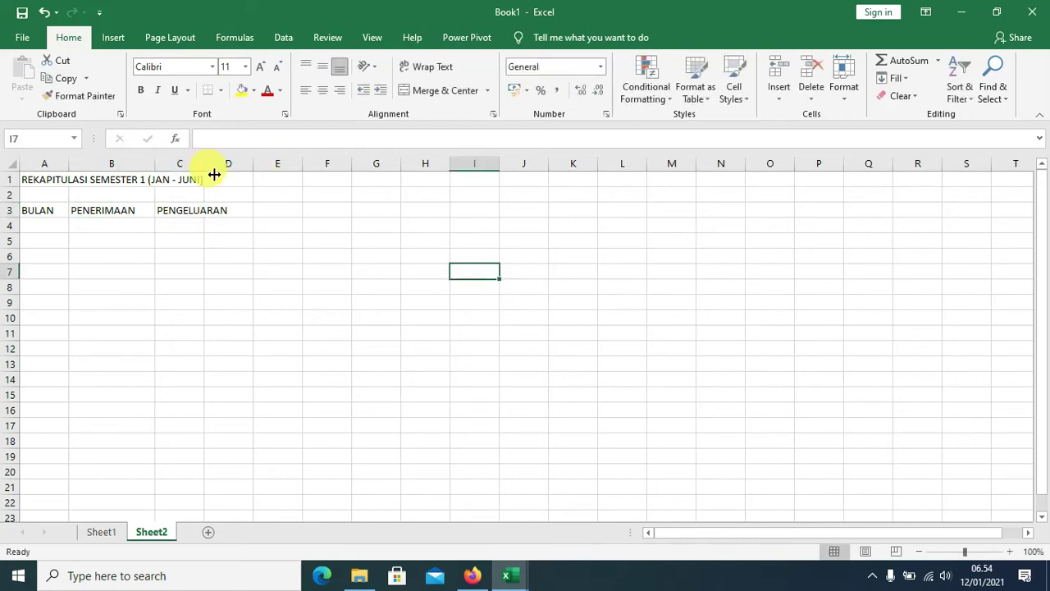
pyautogui.moveTo(205, 164); pyautogui.dragTo(248, 174)
pyautogui.click(273, 211)
pyautogui.write('SALDO')
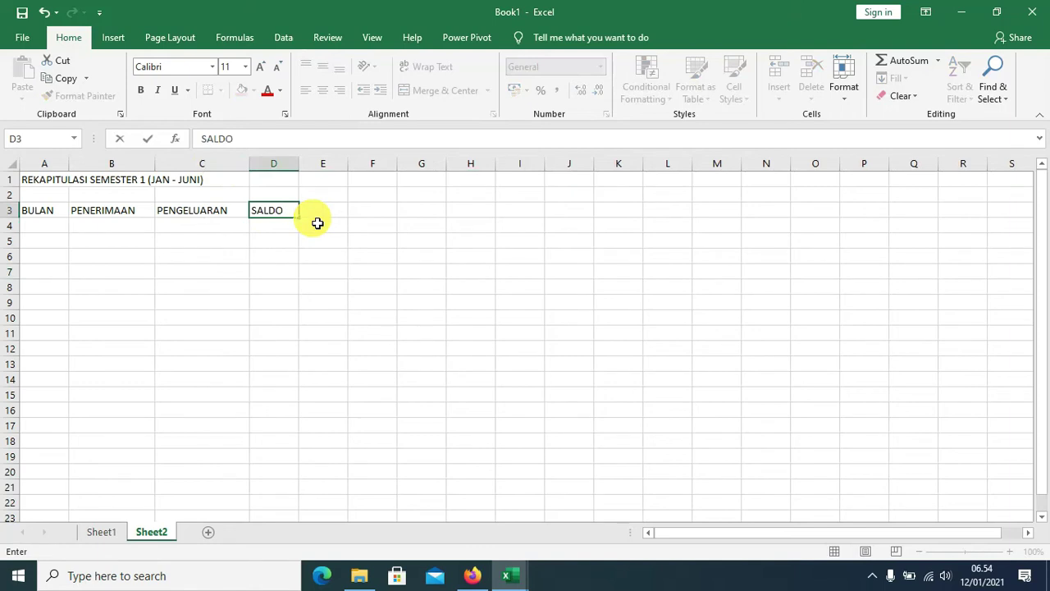
pyautogui.press('Return')
# Enter JANUARI and FEBRUARI in A4:A5 and fill the months down through JUNI.
pyautogui.press('Left')
pyautogui.press('Left')
pyautogui.press('Left')
pyautogui.write('JA')
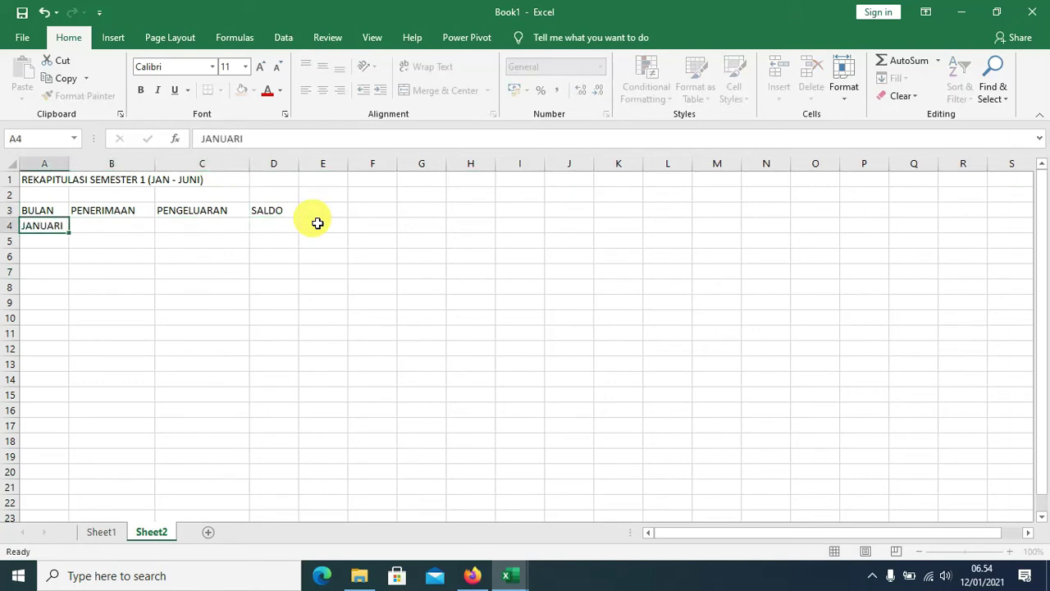
pyautogui.press('Return')
pyautogui.write('FEBRUARI')
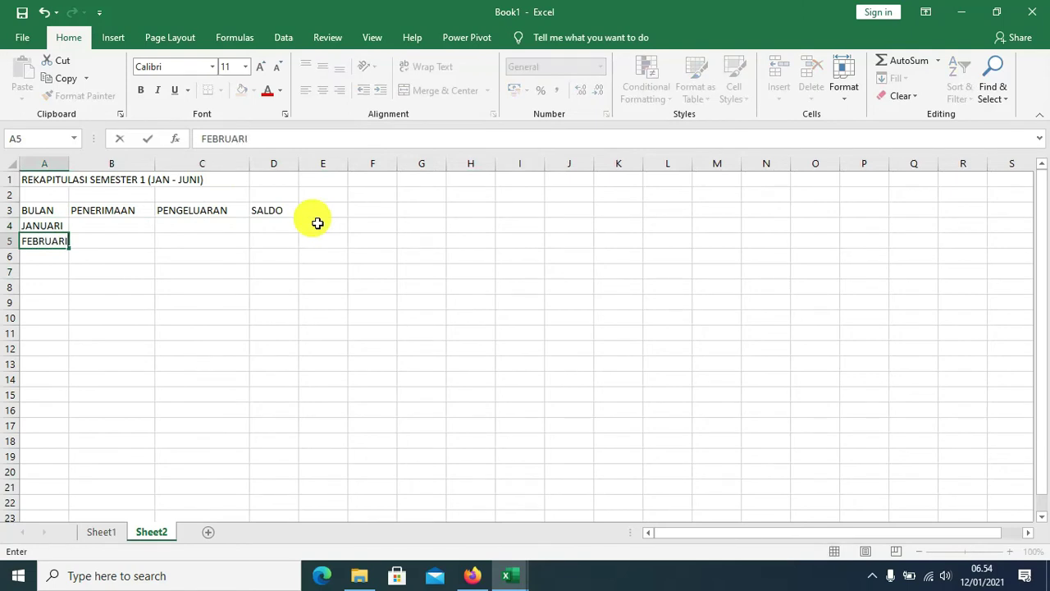
pyautogui.press('Return')
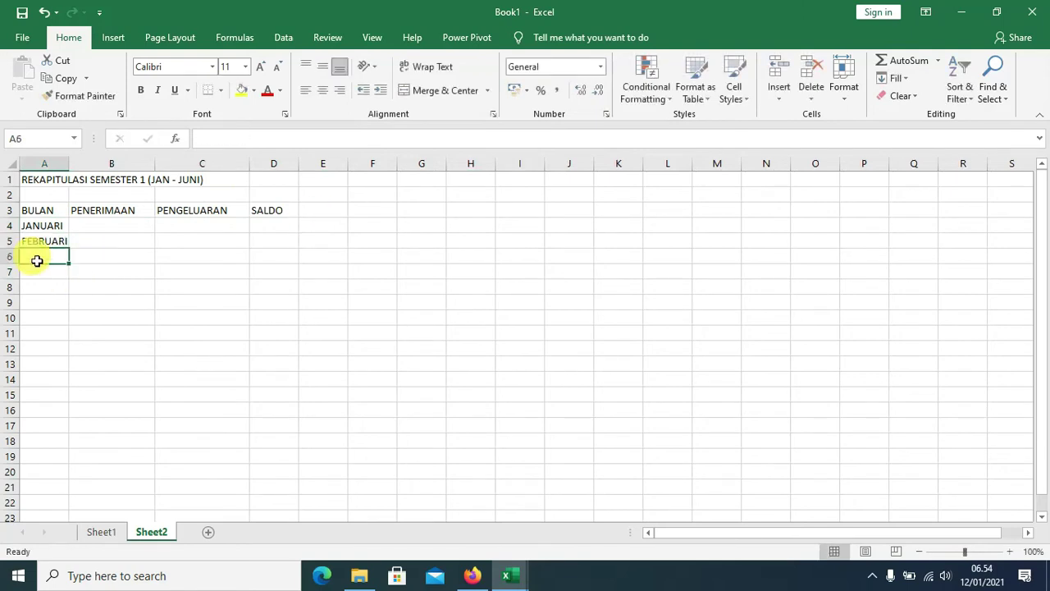
pyautogui.moveTo(44, 227)
pyautogui.mouseDown()
pyautogui.moveTo(64, 244)
pyautogui.moveTo(82, 345)
pyautogui.moveTo(73, 320)
pyautogui.mouseUp()
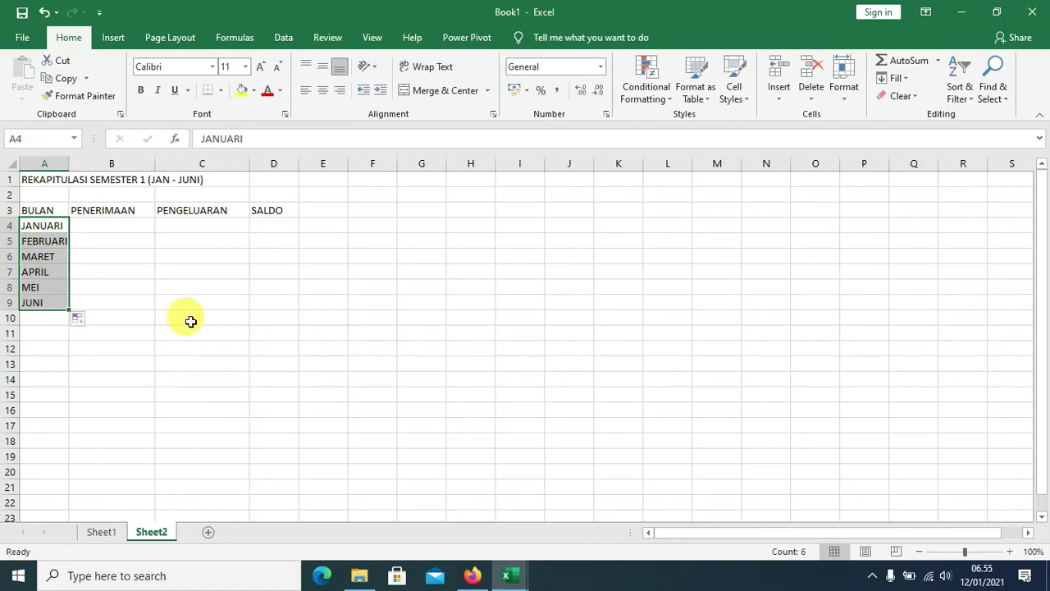
pyautogui.click(367, 300)
# Apply All Borders to the recap table A3:D9 and zoom in on the sheet.
pyautogui.moveTo(45, 209); pyautogui.dragTo(279, 309)
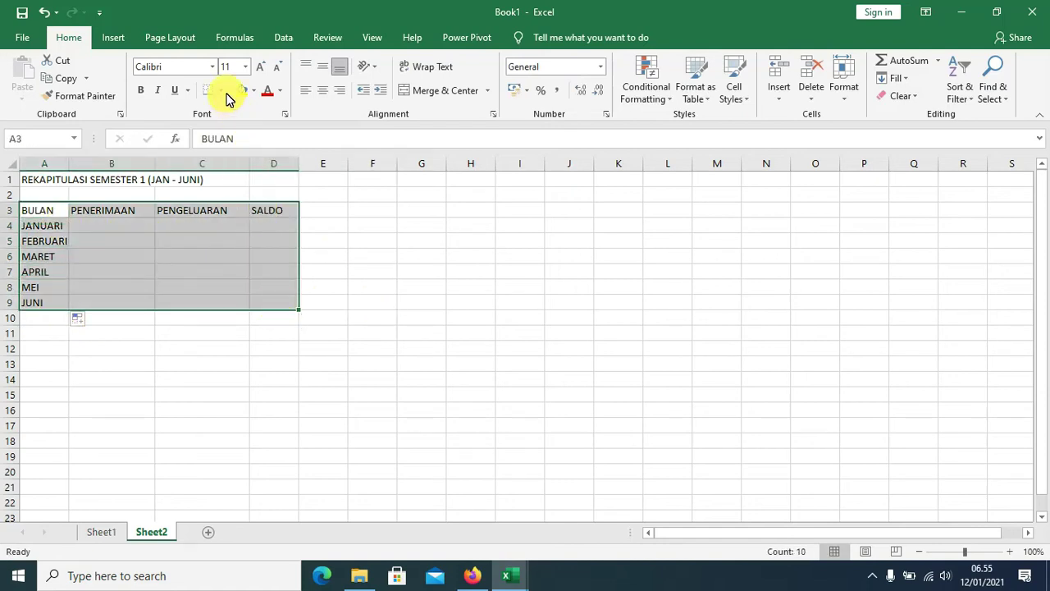
pyautogui.click(222, 90)
pyautogui.click(255, 224)
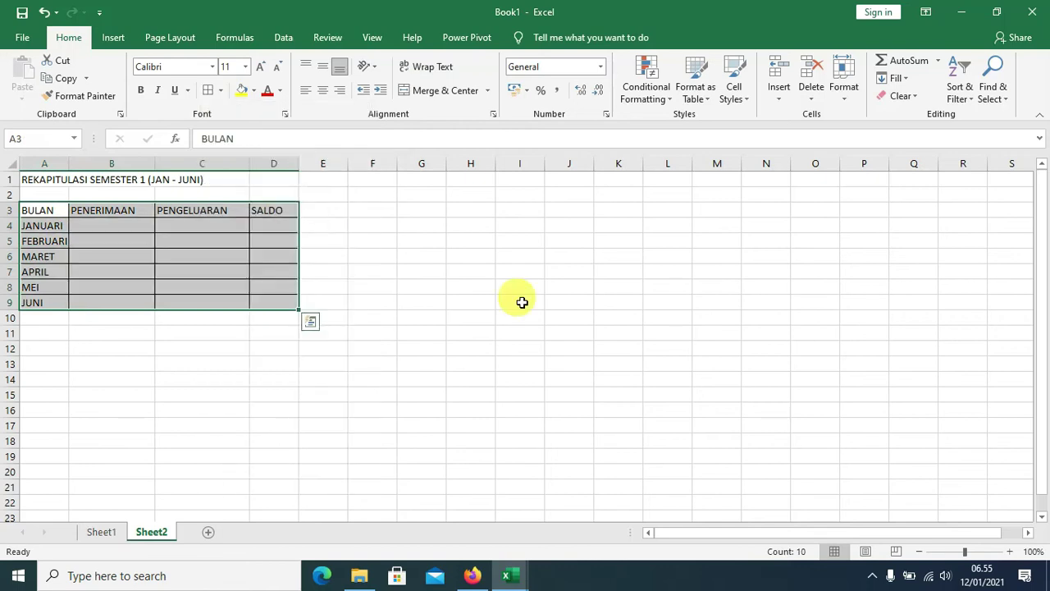
pyautogui.click(717, 364)
pyautogui.click(1009, 552)
pyautogui.click(1009, 552)
pyautogui.click(1010, 552)
pyautogui.click(1009, 552)
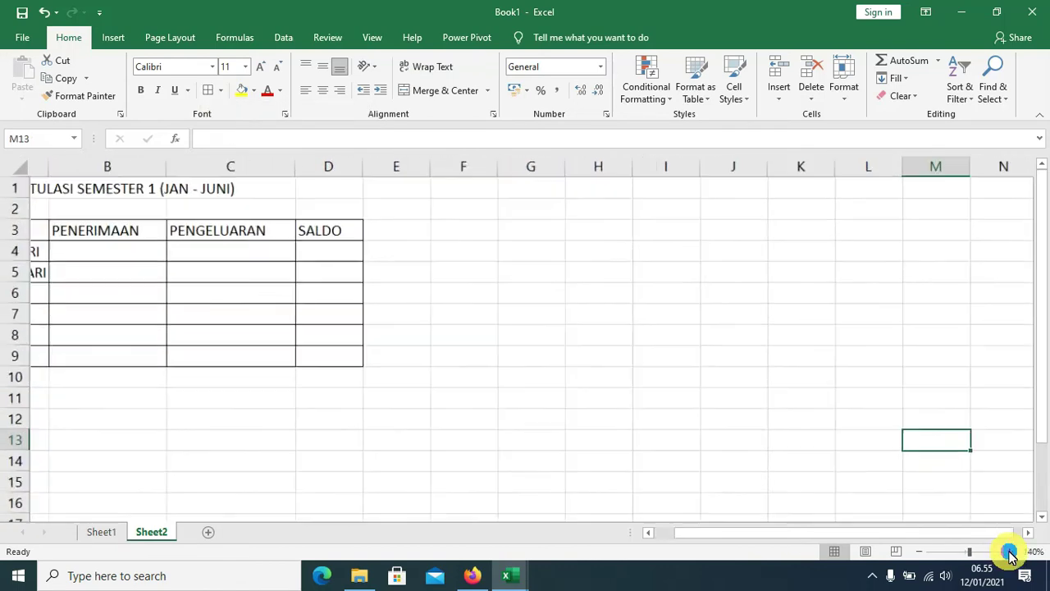
pyautogui.click(1010, 552)
pyautogui.moveTo(808, 532); pyautogui.dragTo(706, 532)
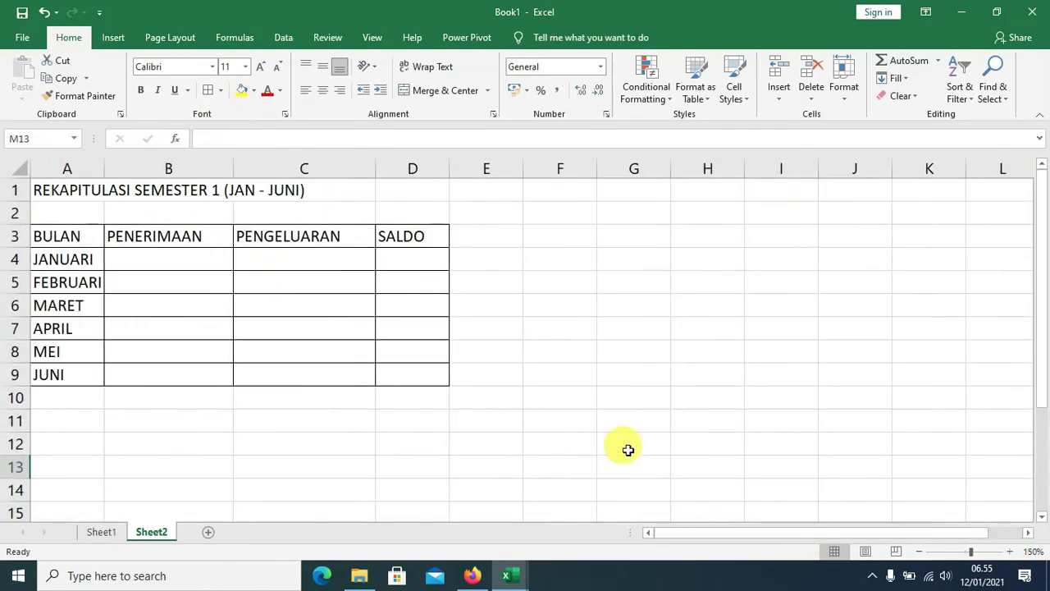
# Centre the A3:D3 headings and give them a yellow fill.
pyautogui.moveTo(73, 237); pyautogui.dragTo(406, 244)
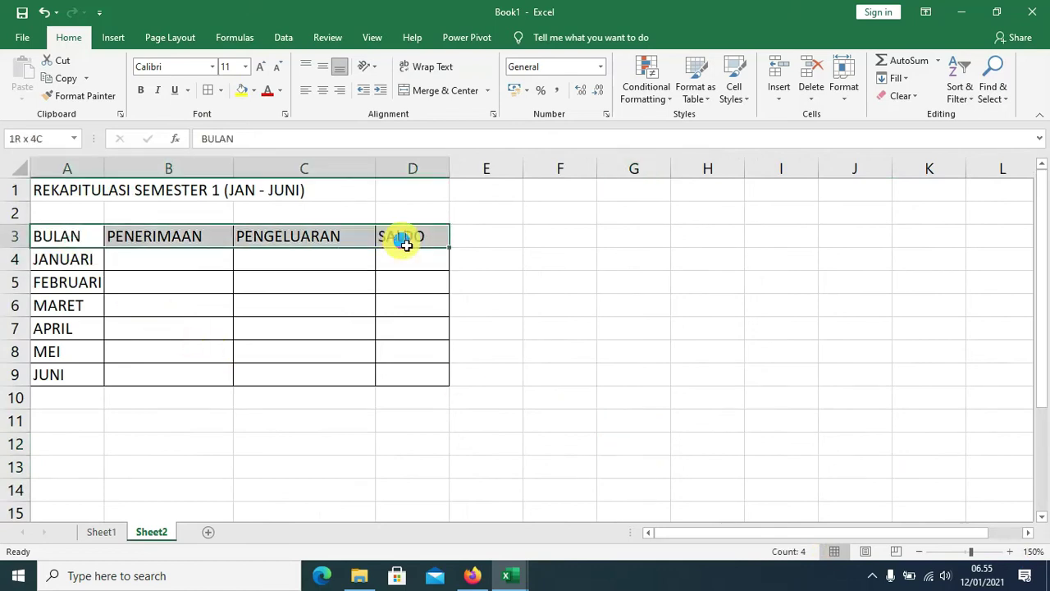
pyautogui.click(323, 90)
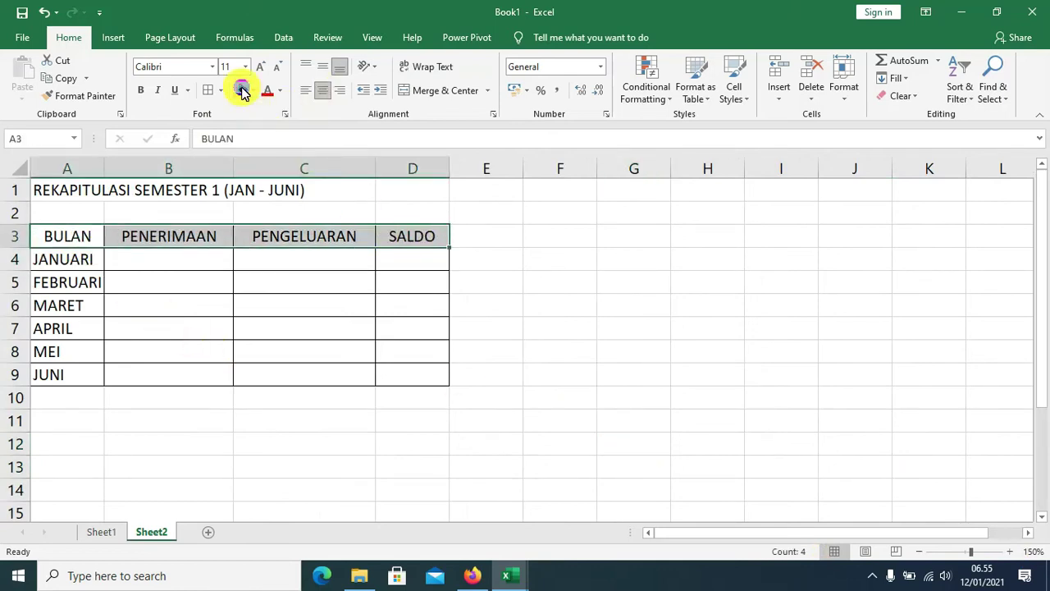
pyautogui.click(242, 90)
pyautogui.click(581, 289)
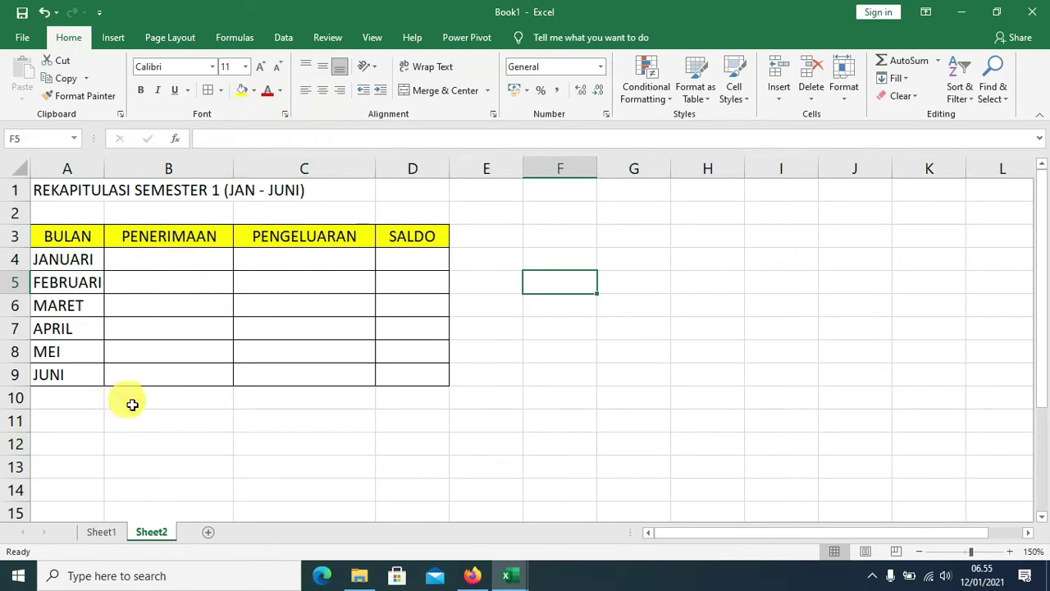
# Add a TOTAL row in A10:D10 filled grey, and widen column A.
pyautogui.click(74, 402)
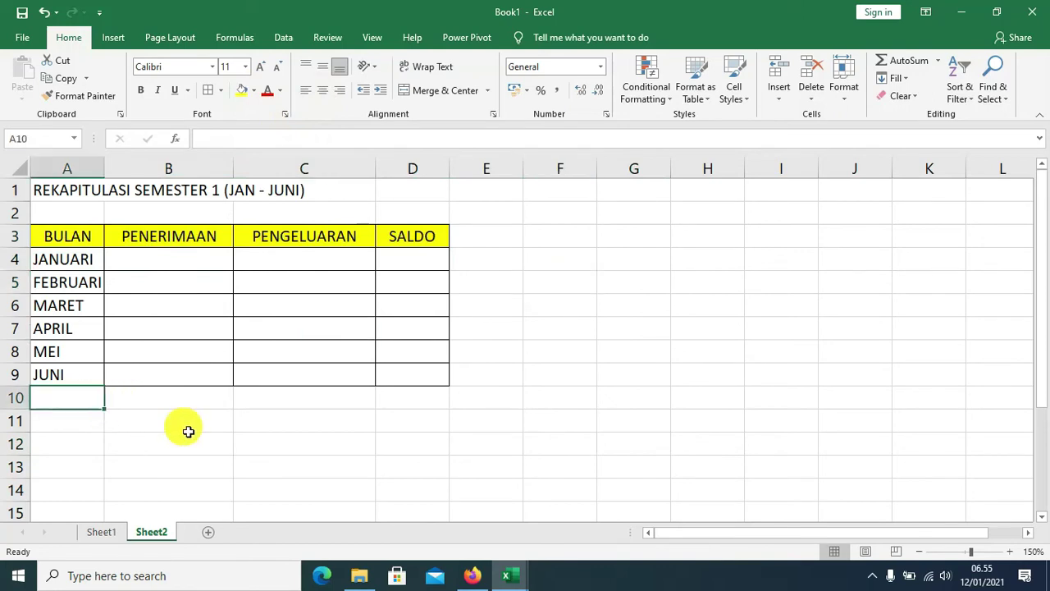
pyautogui.write('TOTA')
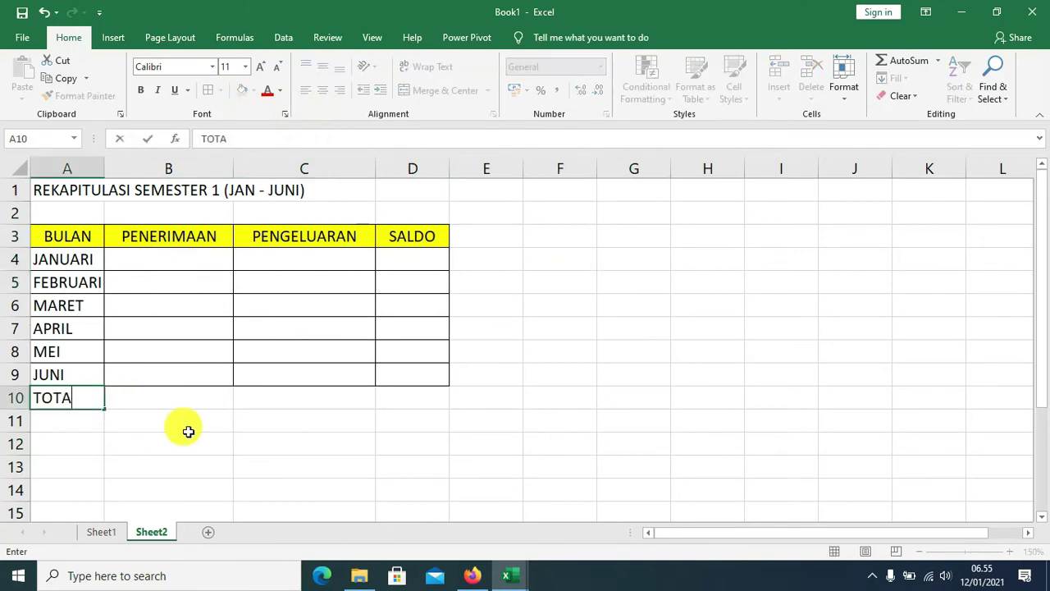
pyautogui.hotkey('ctrl', 'Return')
pyautogui.hotkey('shift', 'Right')
pyautogui.hotkey('shift', 'Right')
pyautogui.hotkey('shift', 'Right')
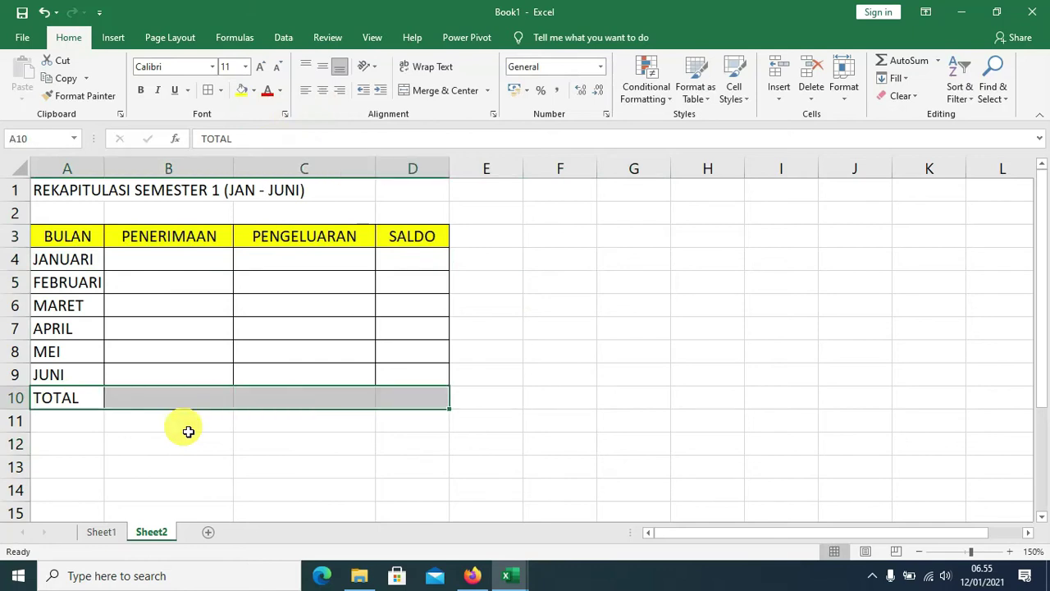
pyautogui.click(255, 91)
pyautogui.click(266, 135)
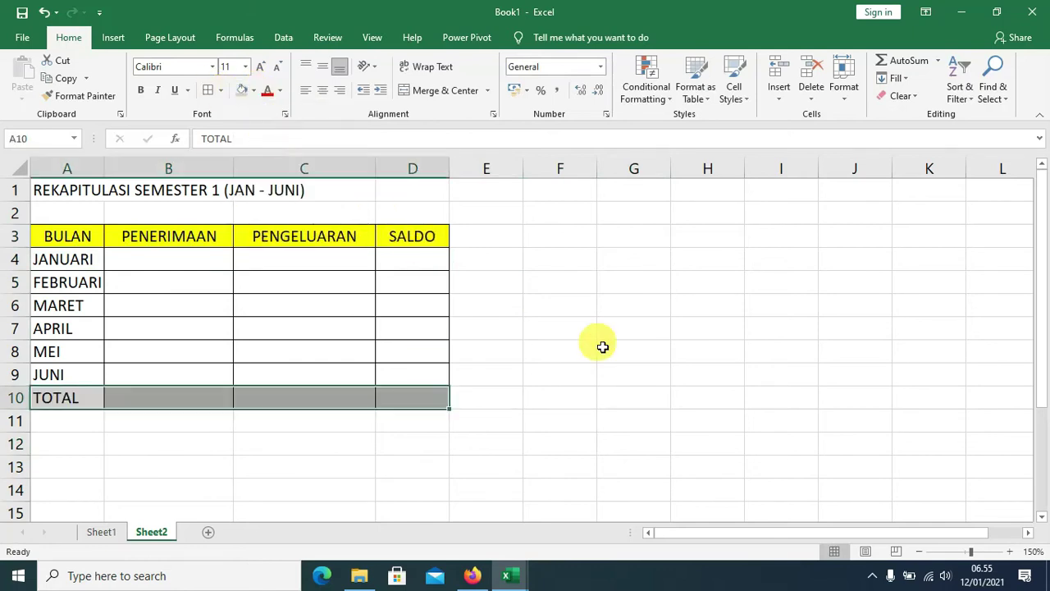
pyautogui.click(606, 351)
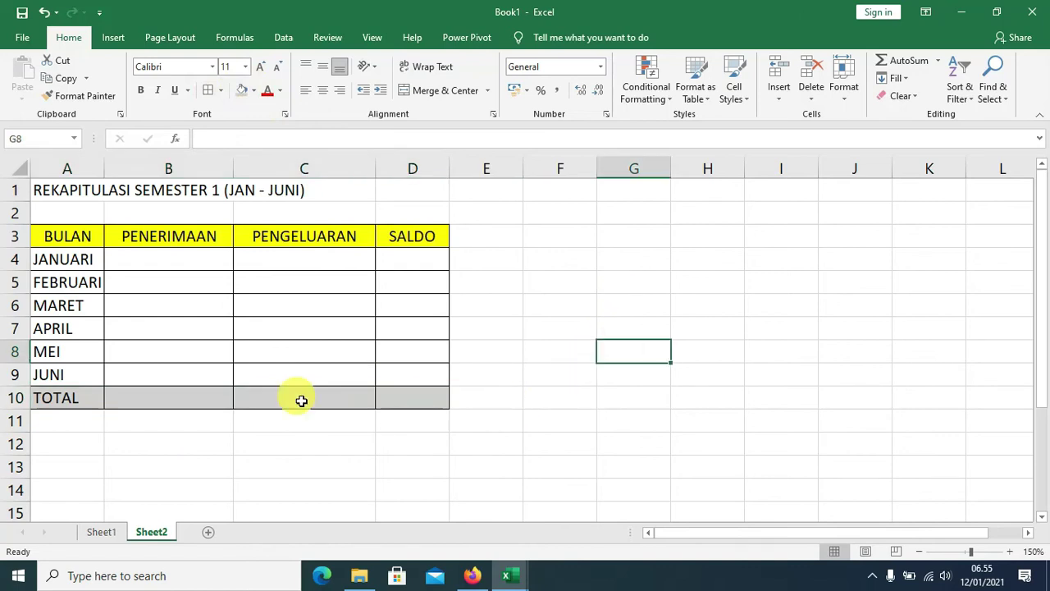
pyautogui.moveTo(105, 170); pyautogui.dragTo(126, 170)
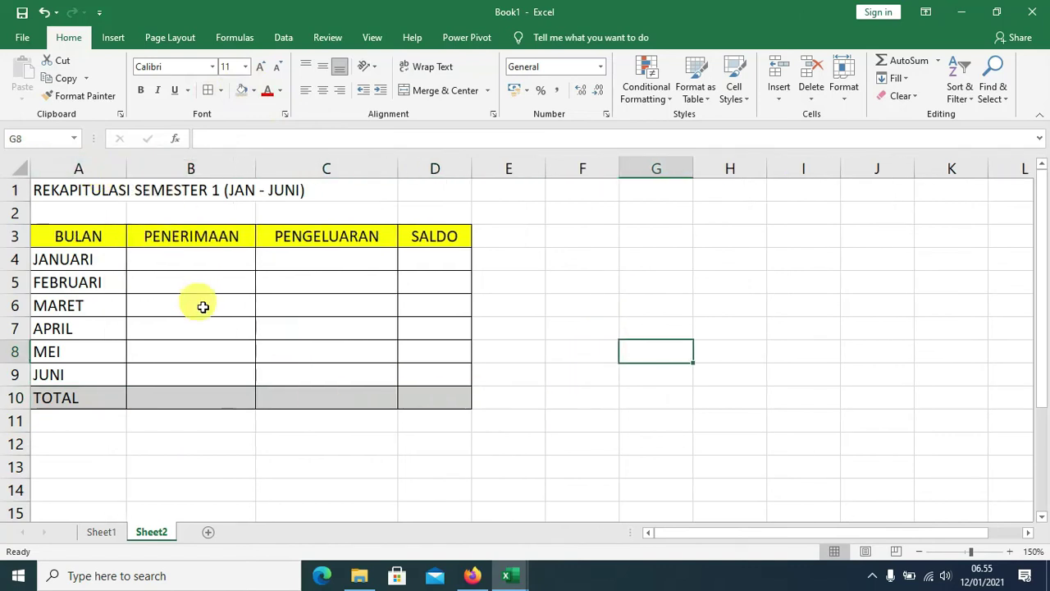
# Start an = formula in B4 that references a cell on Sheet1.
pyautogui.click(164, 261)
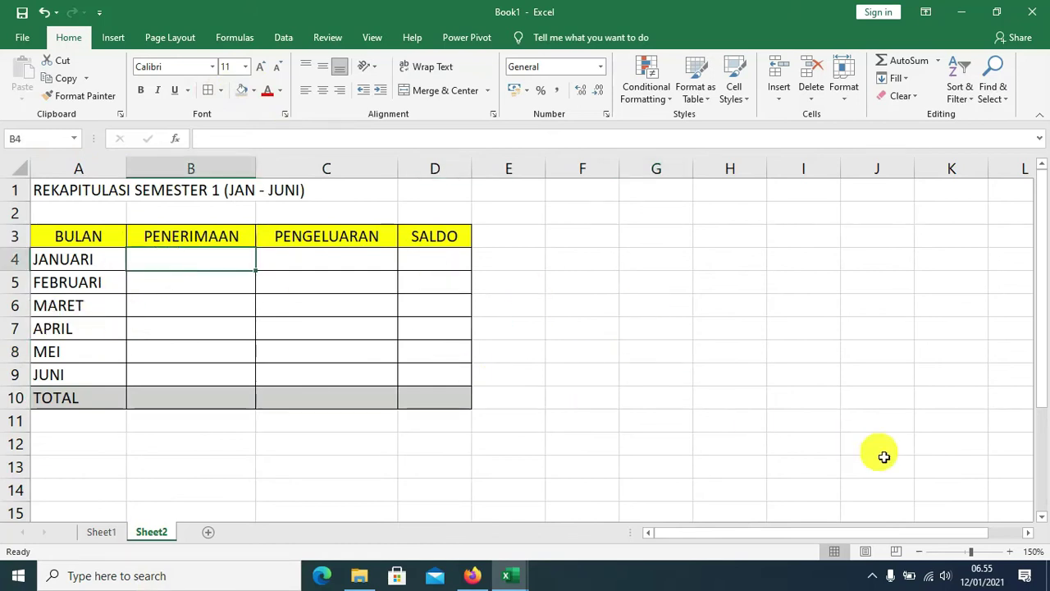
pyautogui.write('=')
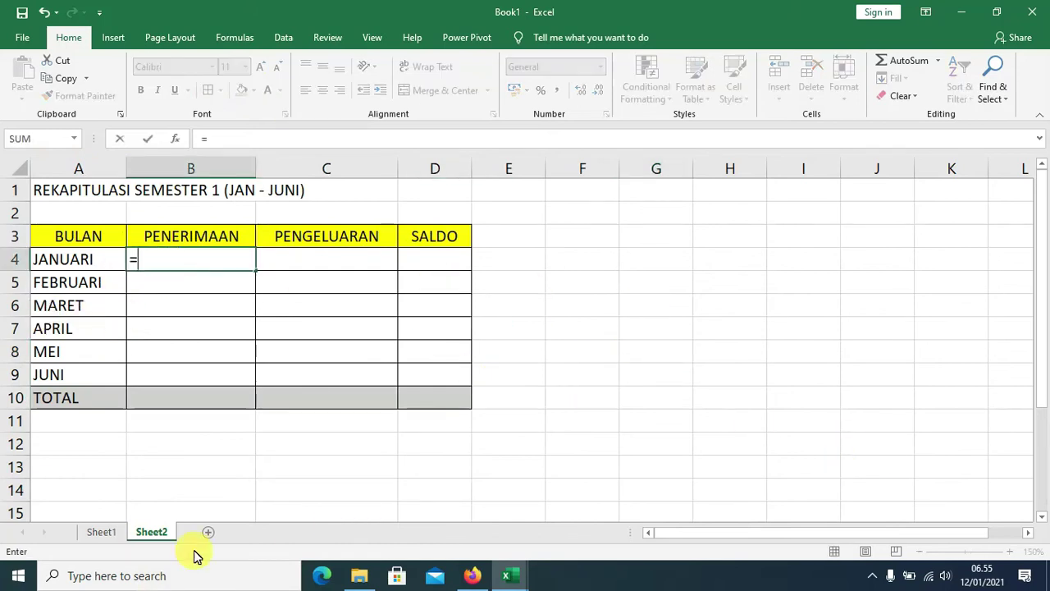
pyautogui.click(100, 533)
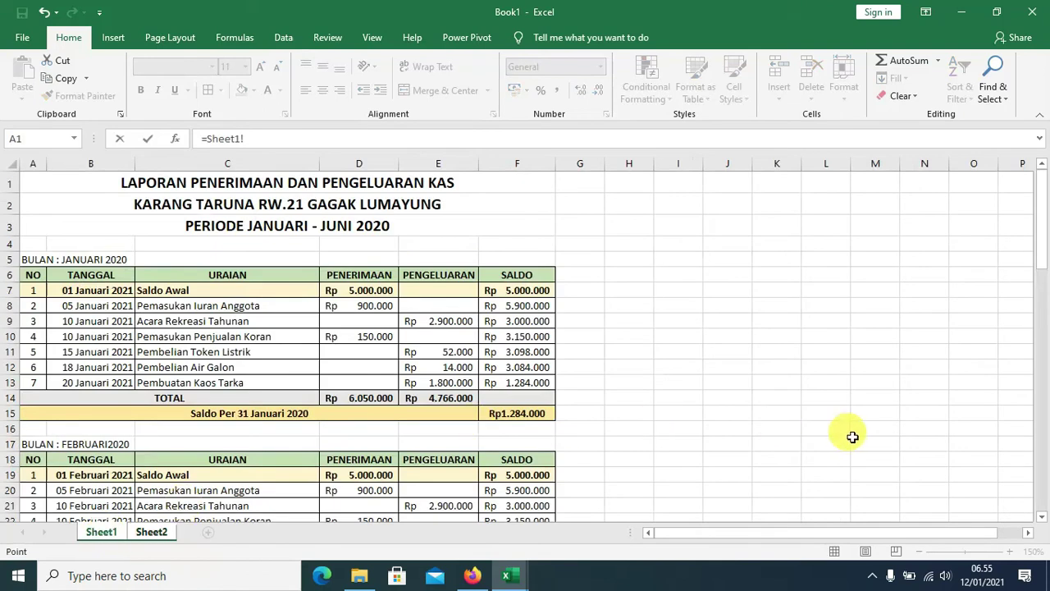
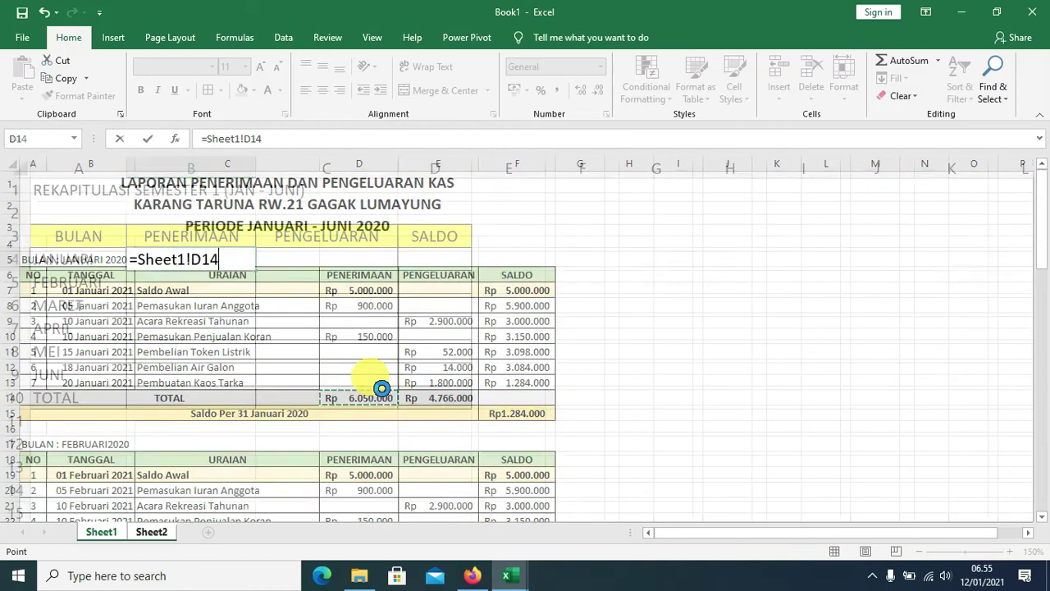
# Link January's income total into B4 and copy the formula across into C4.
pyautogui.press('Return')
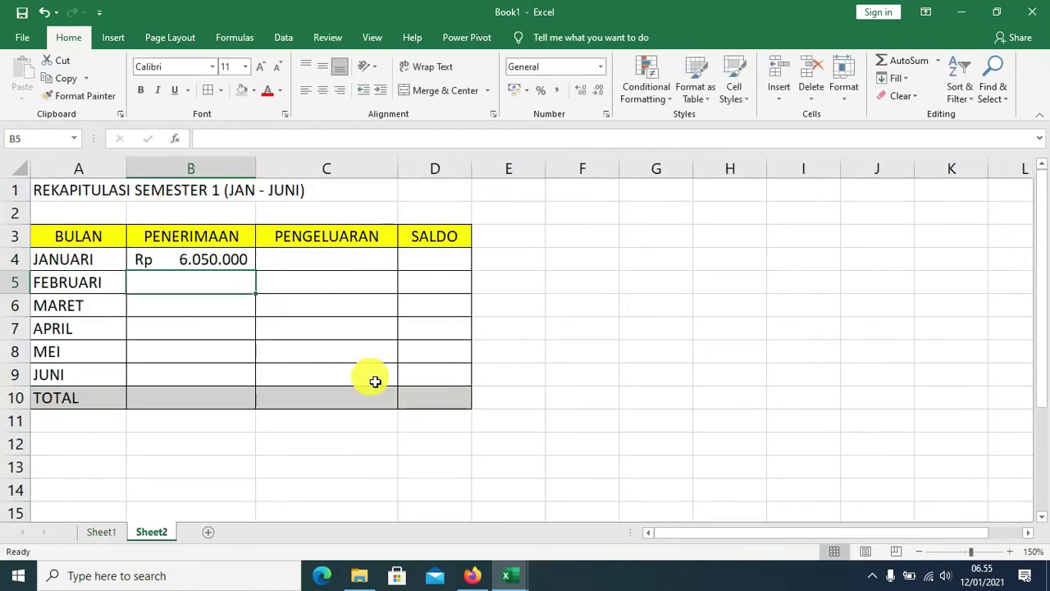
pyautogui.click(207, 262)
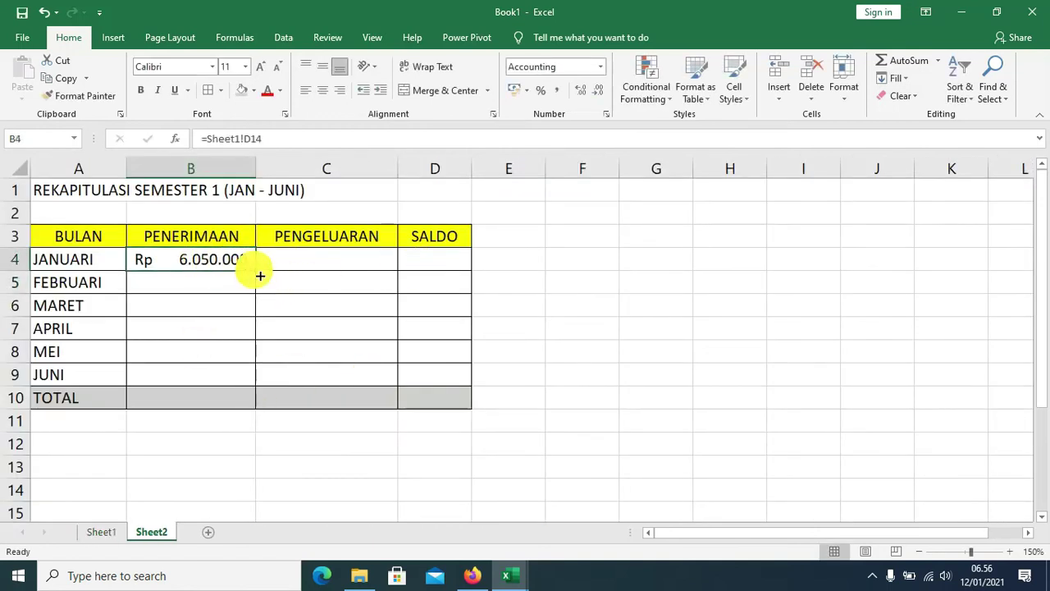
pyautogui.moveTo(256, 270); pyautogui.dragTo(378, 289)
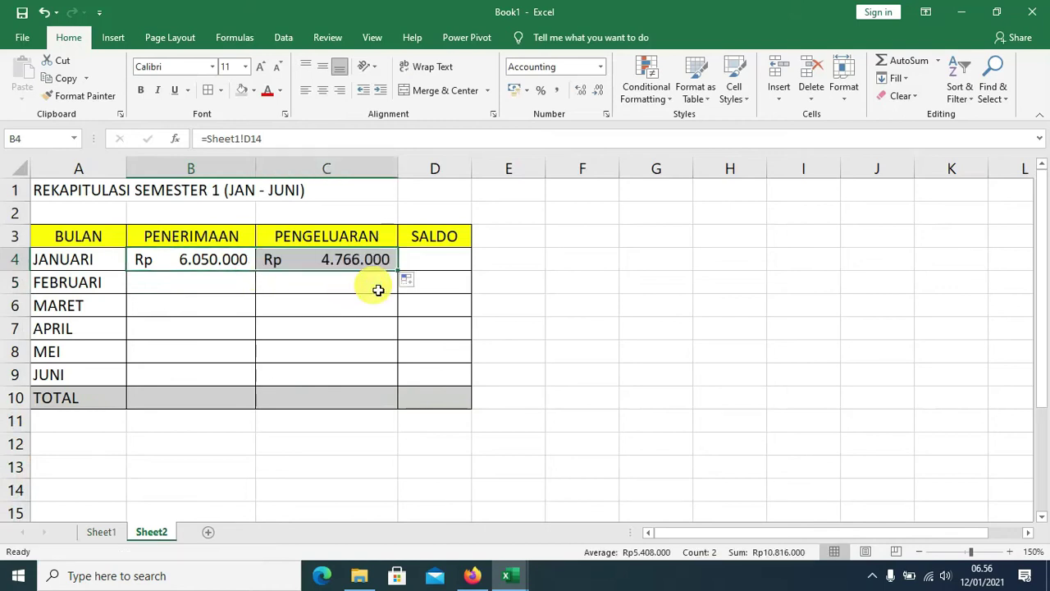
# Link February's income total from Sheet1 into B5 and fill it across to C5.
pyautogui.click(215, 293)
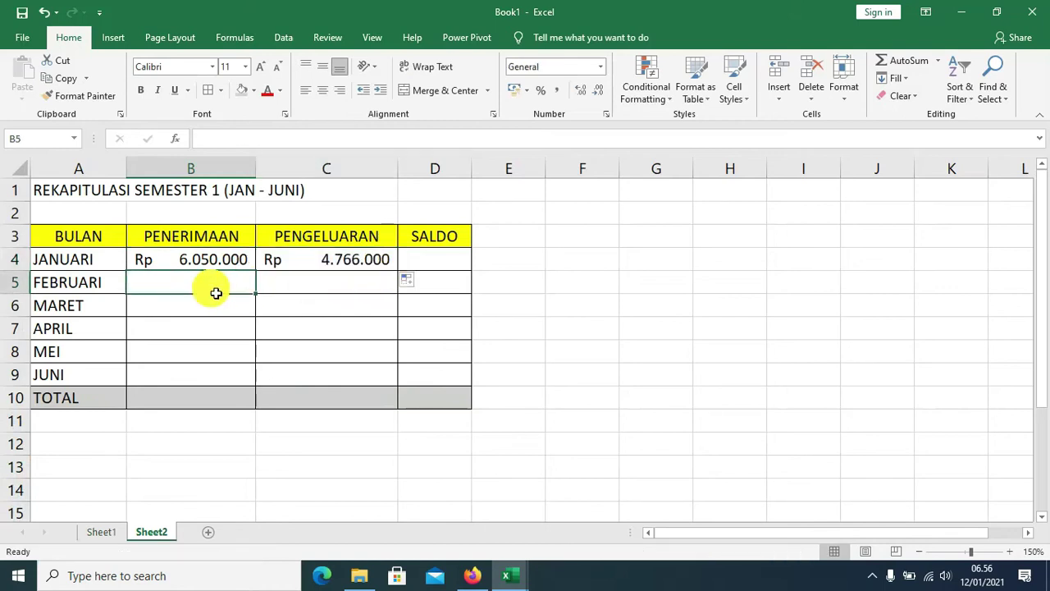
pyautogui.write('=')
pyautogui.click(107, 532)
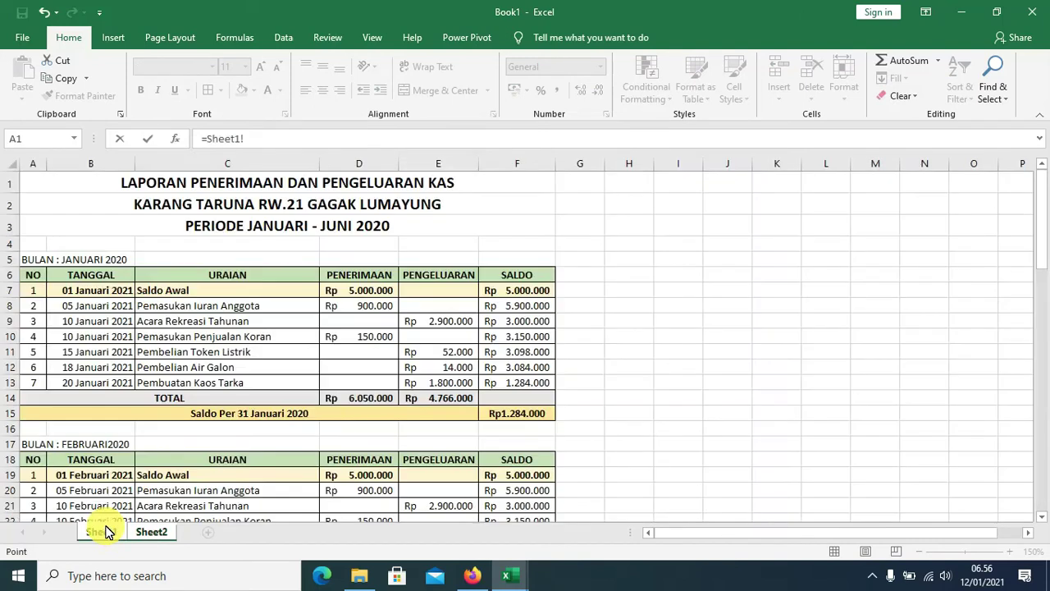
pyautogui.scroll(-3, 370, 394)
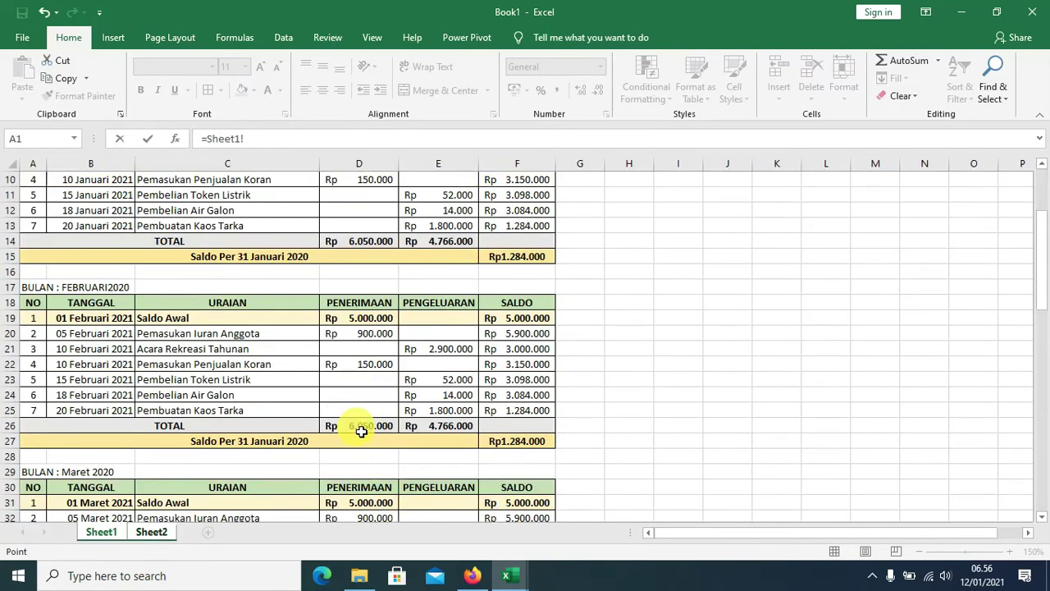
pyautogui.press('Return')
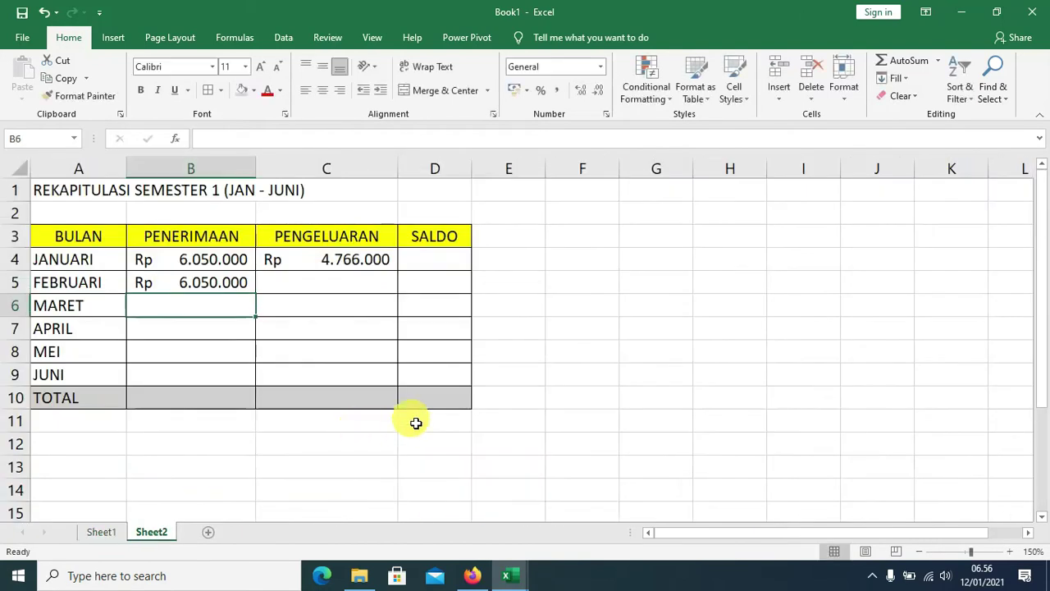
pyautogui.click(232, 288)
pyautogui.moveTo(256, 293); pyautogui.dragTo(372, 313)
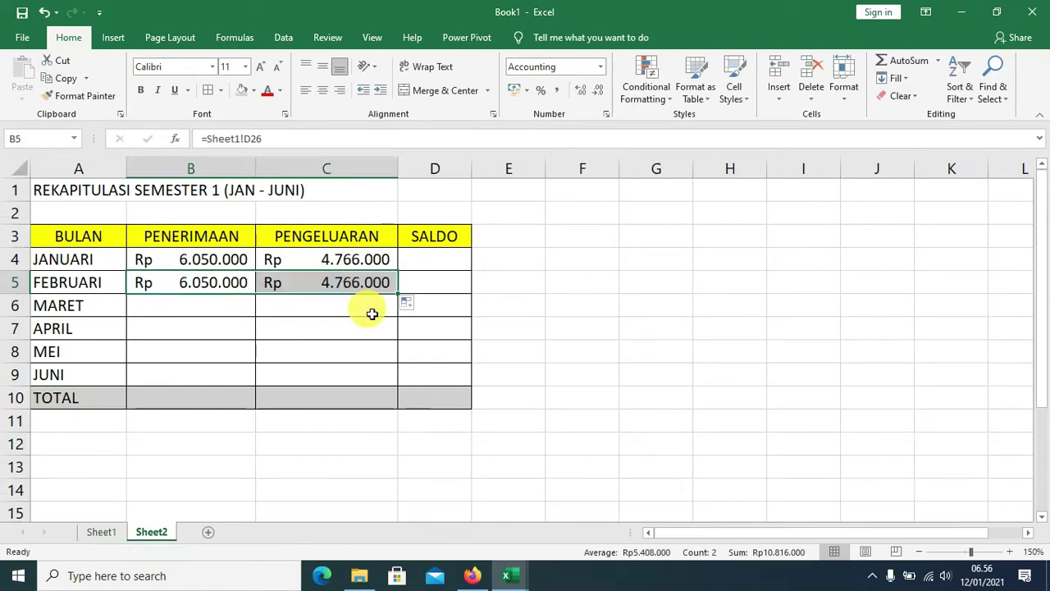
# Link March's income total from Sheet1 into B6 and fill it across to C6.
pyautogui.click(192, 309)
pyautogui.write('=')
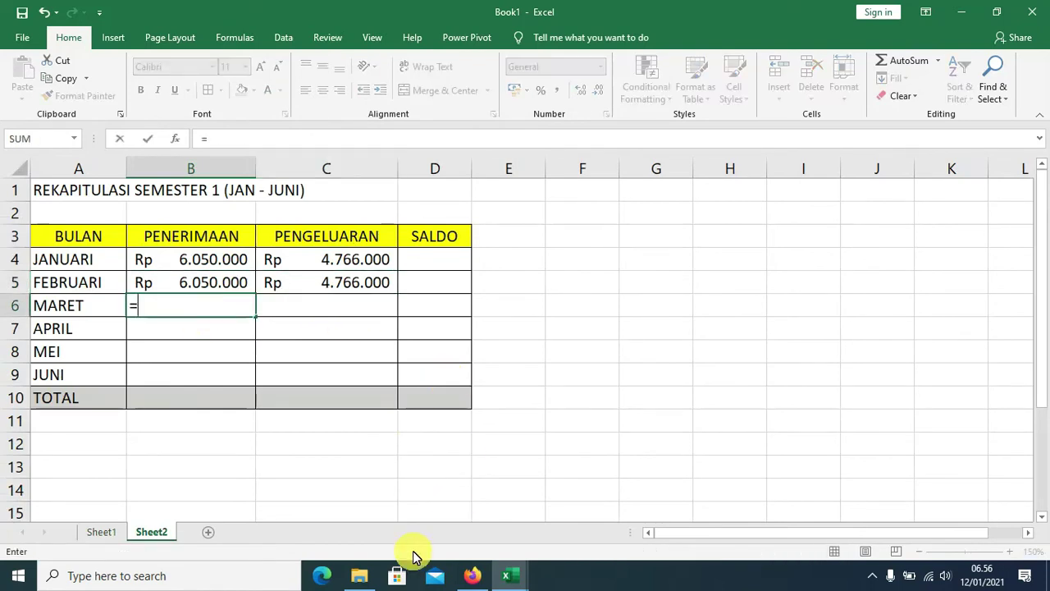
pyautogui.click(103, 531)
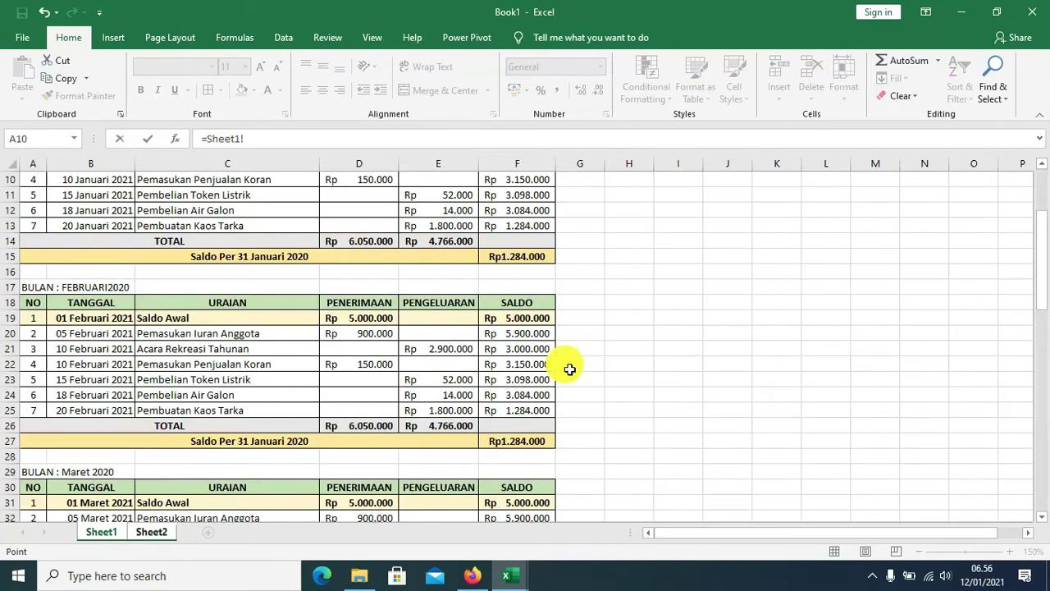
pyautogui.scroll(-3, 569, 369)
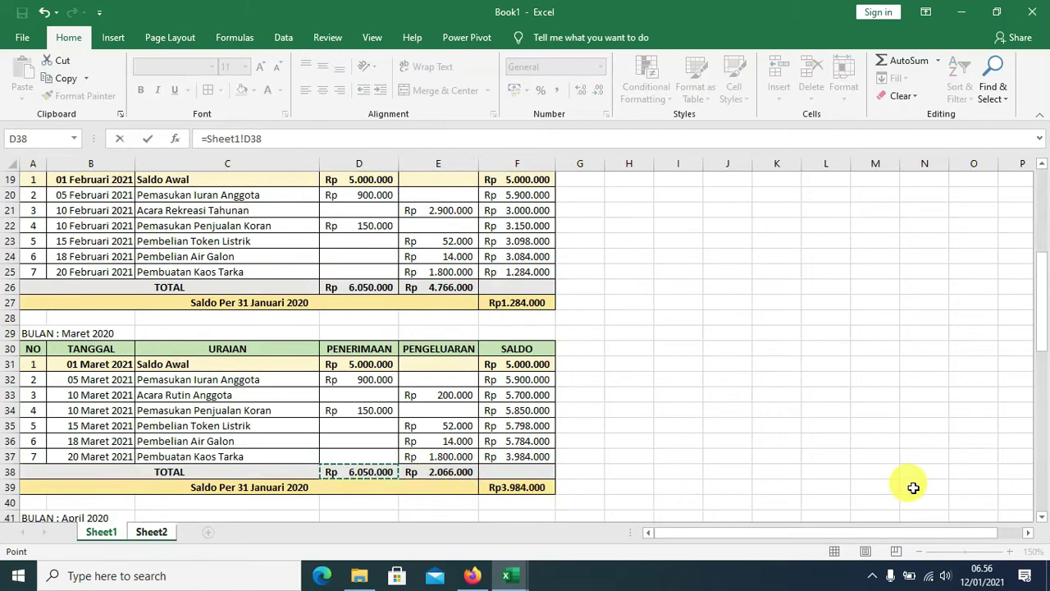
pyautogui.press('Return')
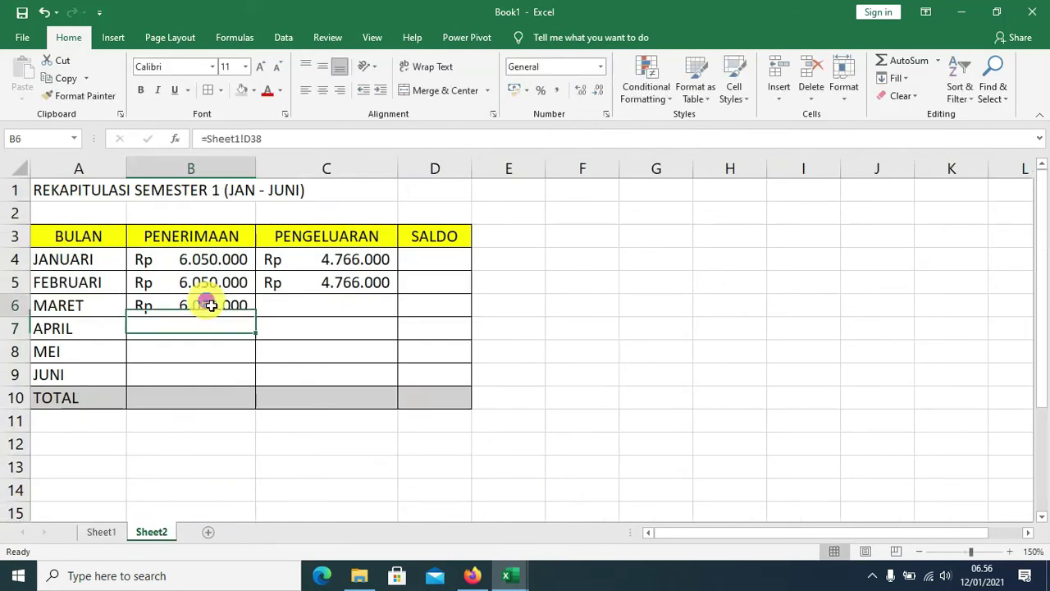
pyautogui.click(211, 305)
pyautogui.moveTo(256, 317); pyautogui.dragTo(345, 314)
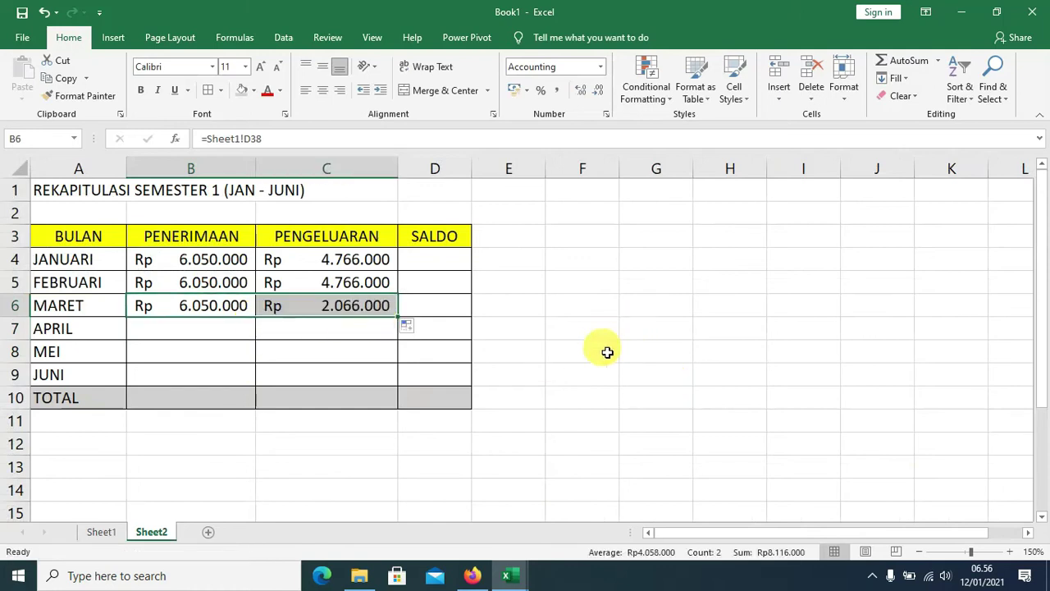
pyautogui.click(100, 531)
# Enter =Sheet1!D50 in B7 for April and fill it right into C7.
pyautogui.scroll(-2, 571, 425)
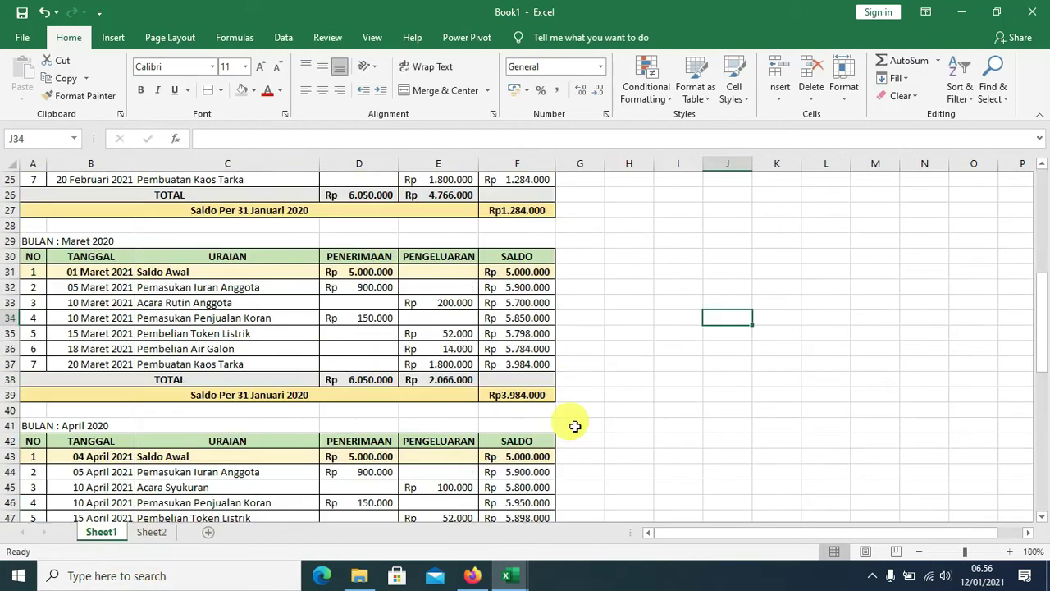
pyautogui.scroll(-1, 572, 424)
pyautogui.click(155, 533)
pyautogui.click(192, 332)
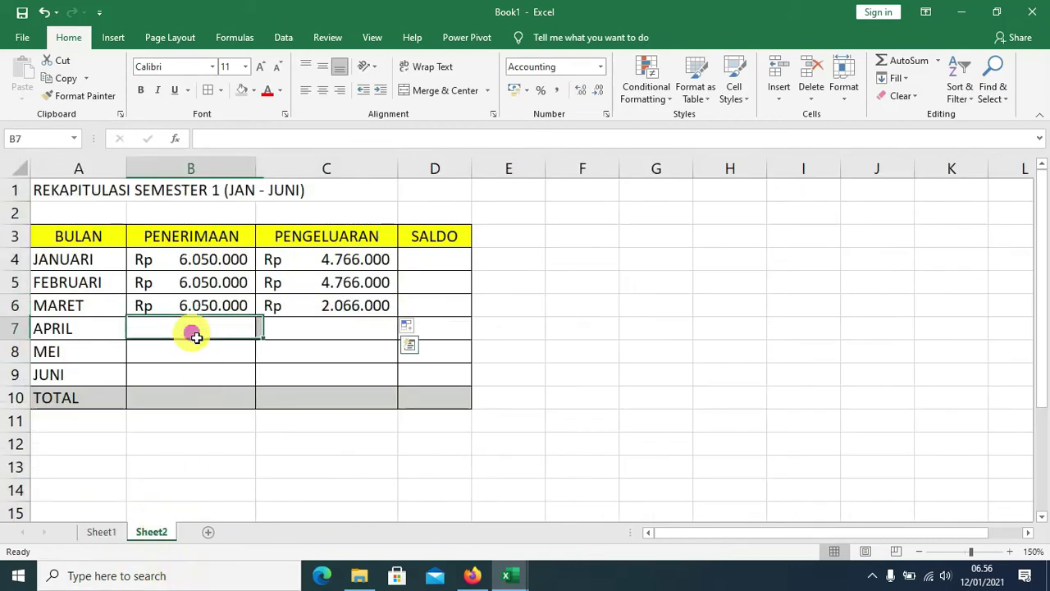
pyautogui.write('=')
pyautogui.click(101, 532)
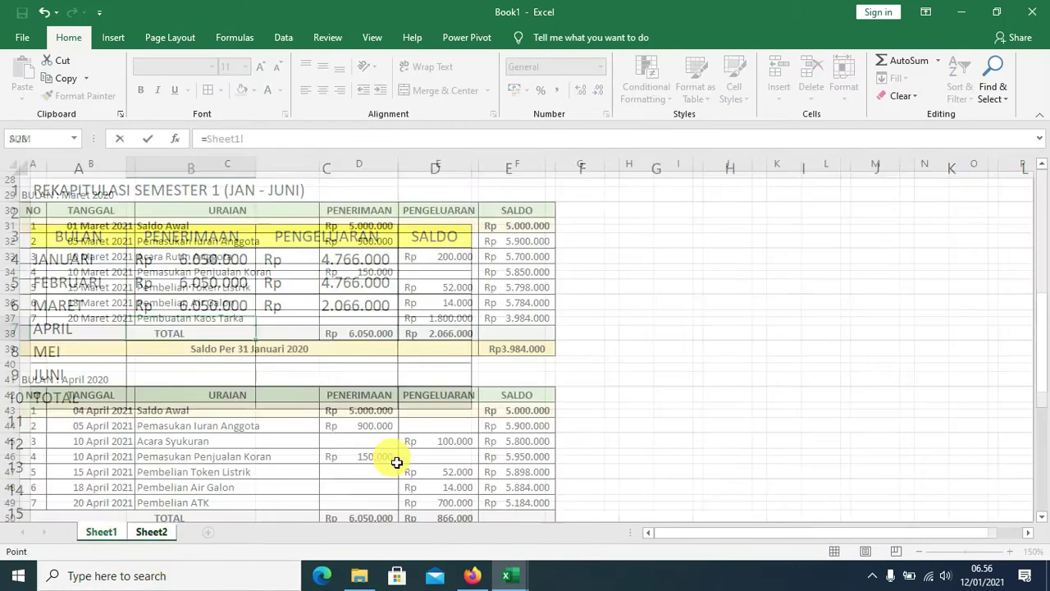
pyautogui.scroll(-3, 618, 397)
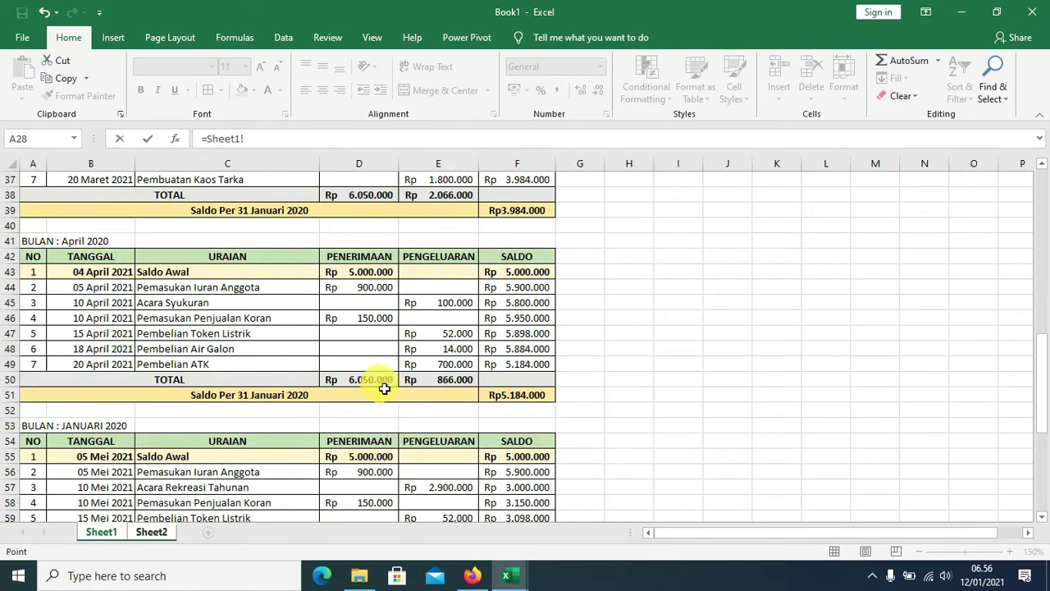
pyautogui.click(357, 382)
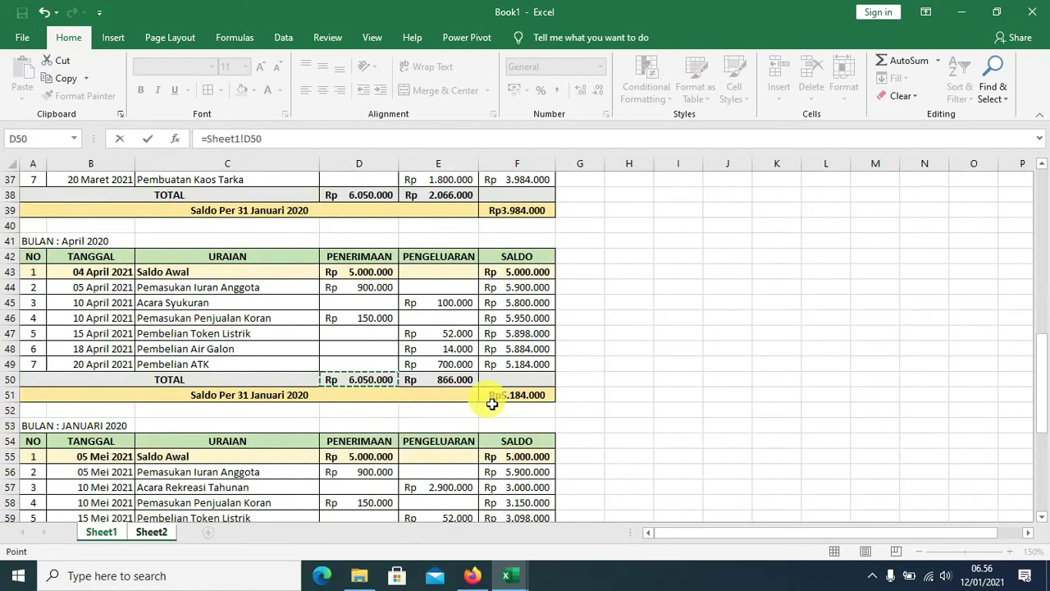
pyautogui.press('Return')
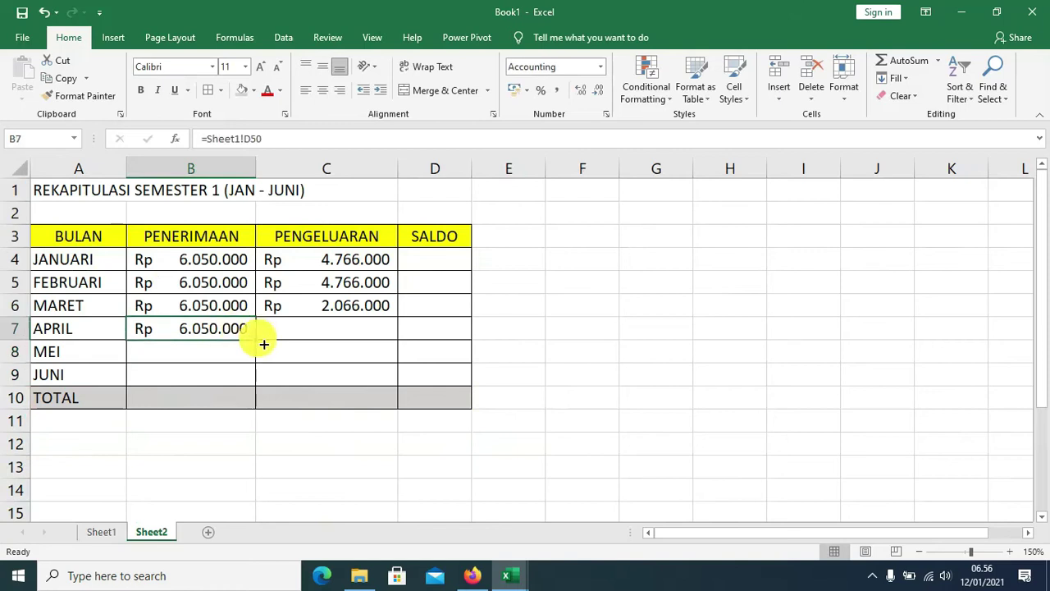
pyautogui.moveTo(263, 345); pyautogui.dragTo(380, 355)
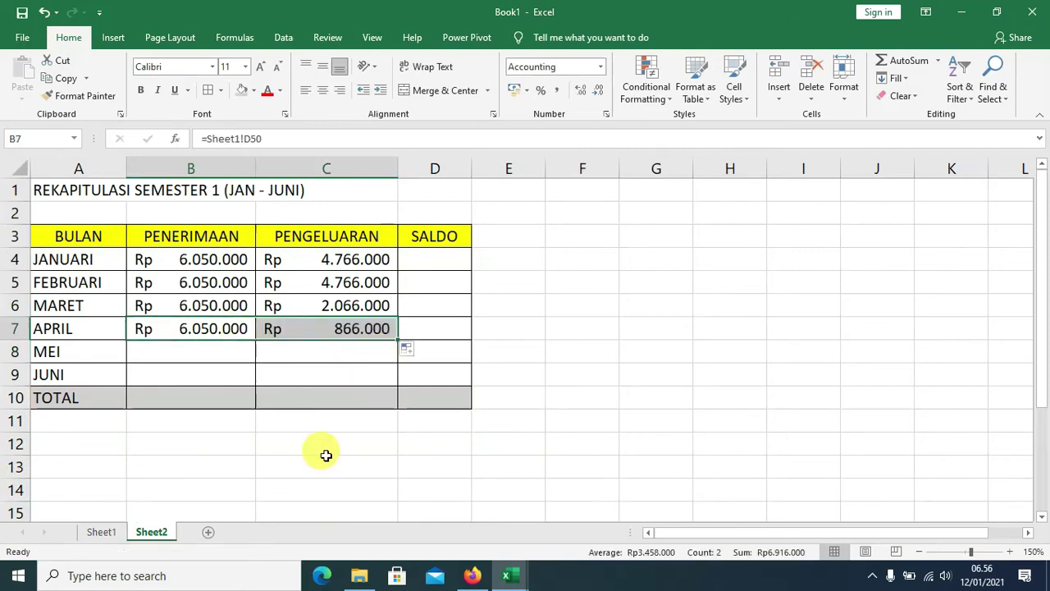
# Correct Sheet1's fifth month heading to read BULAN : MEI 2020.
pyautogui.click(115, 535)
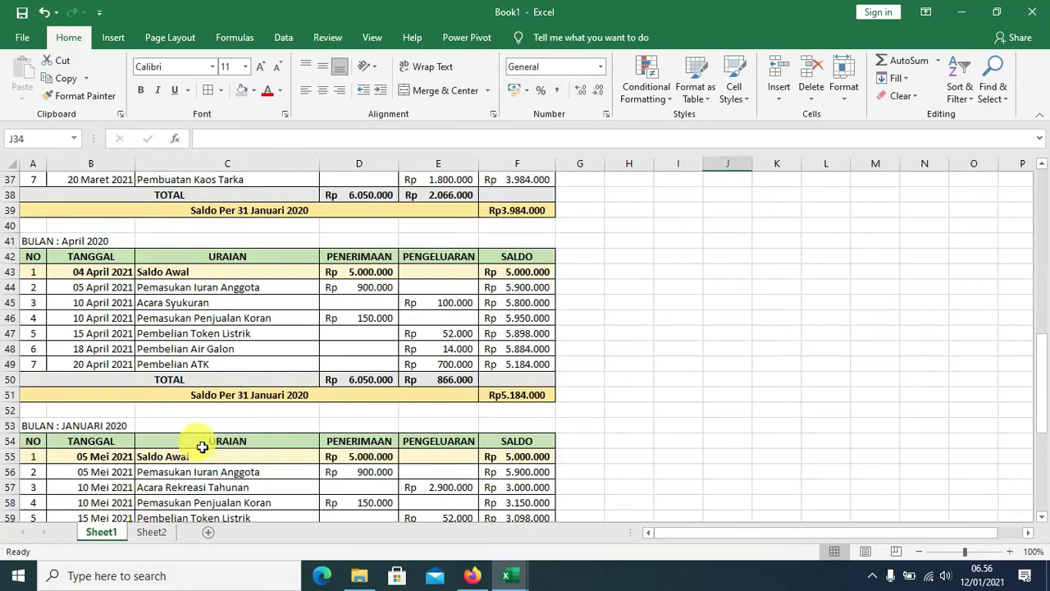
pyautogui.click(38, 425)
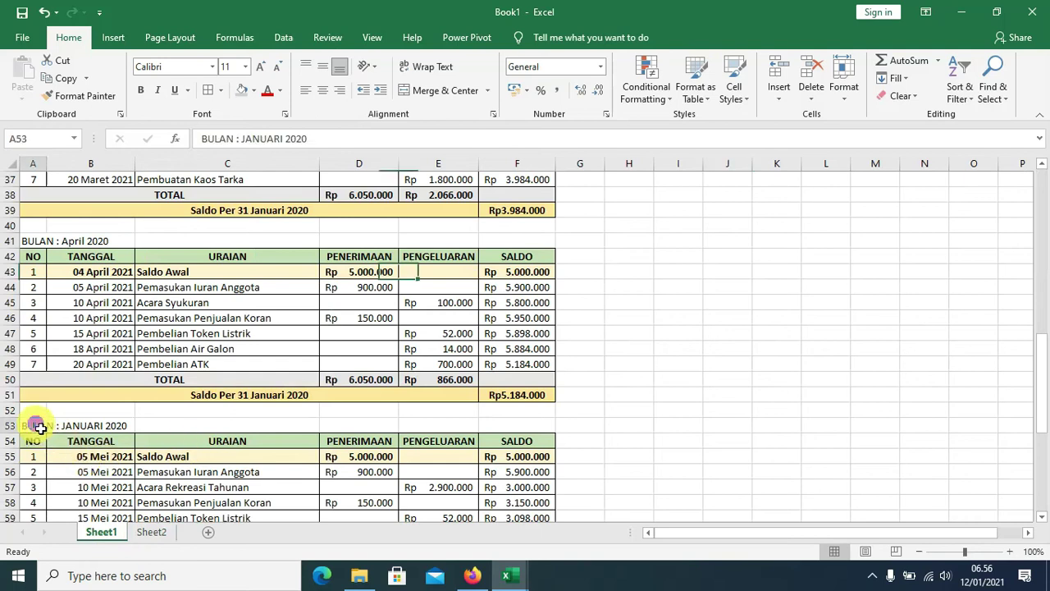
pyautogui.click(285, 139)
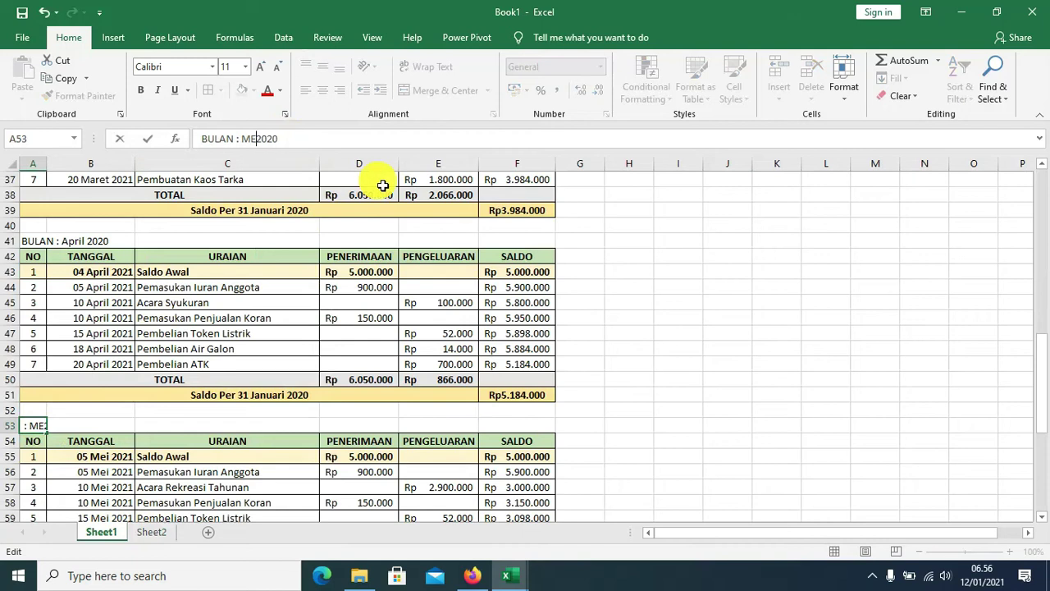
pyautogui.write('I')
pyautogui.press('Return')
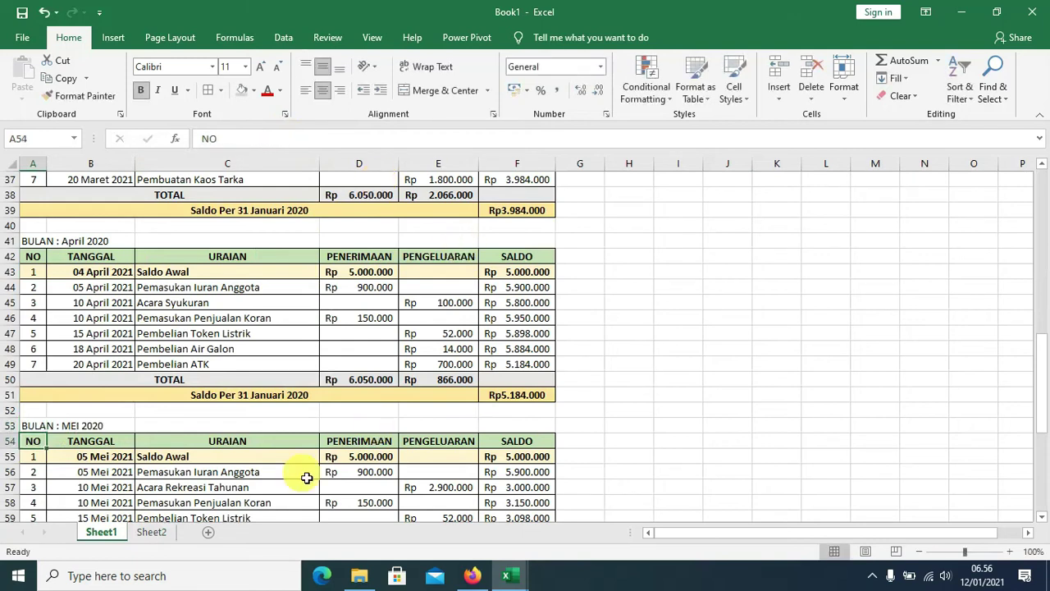
pyautogui.click(152, 532)
pyautogui.click(211, 352)
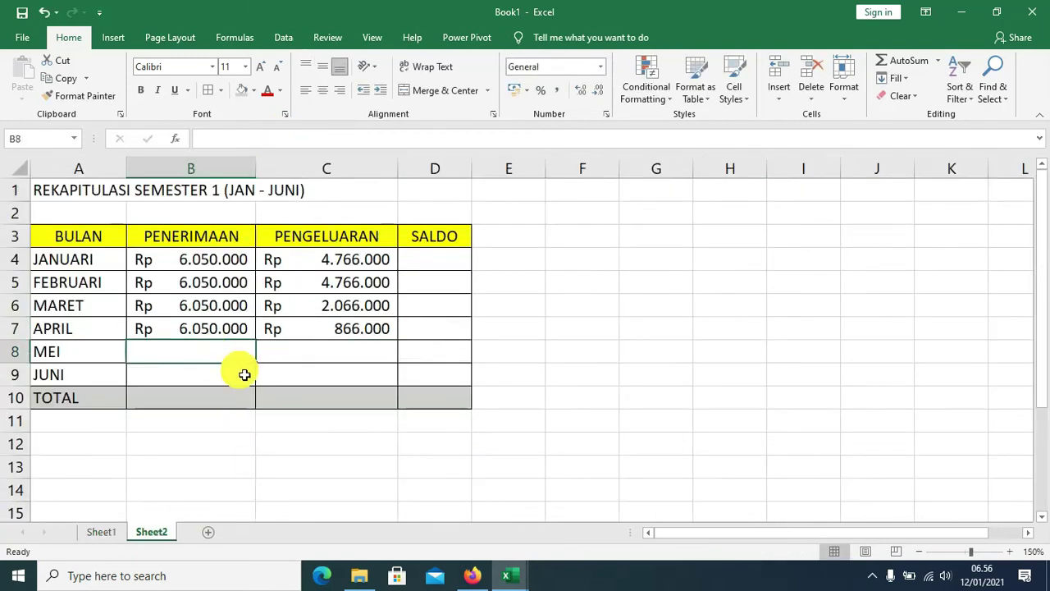
# Link May's totals from Sheet1 into B8 and fill across to C8.
pyautogui.write('=')
pyautogui.click(102, 532)
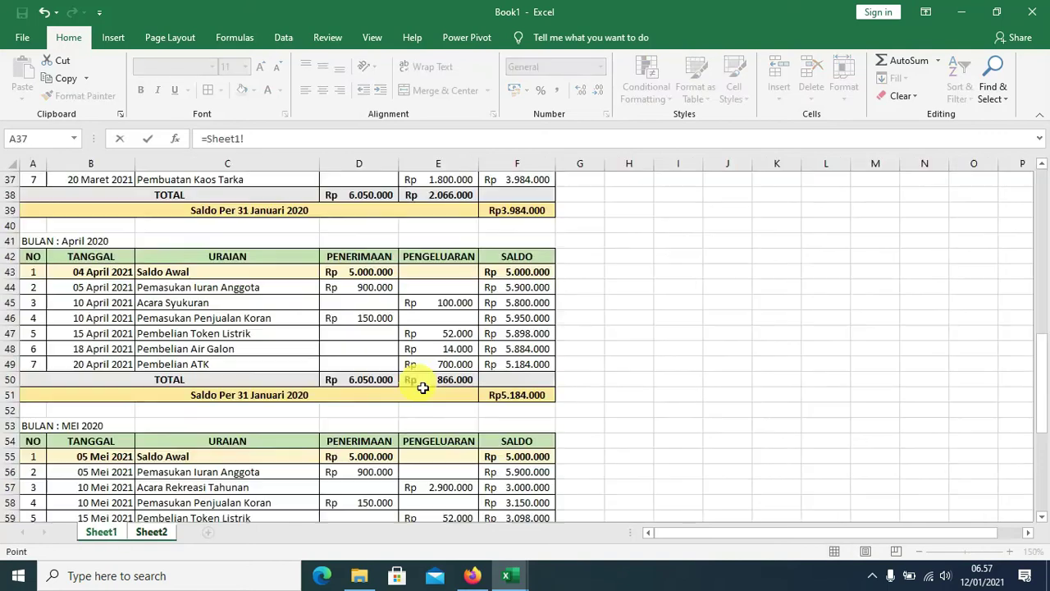
pyautogui.scroll(-3, 423, 387)
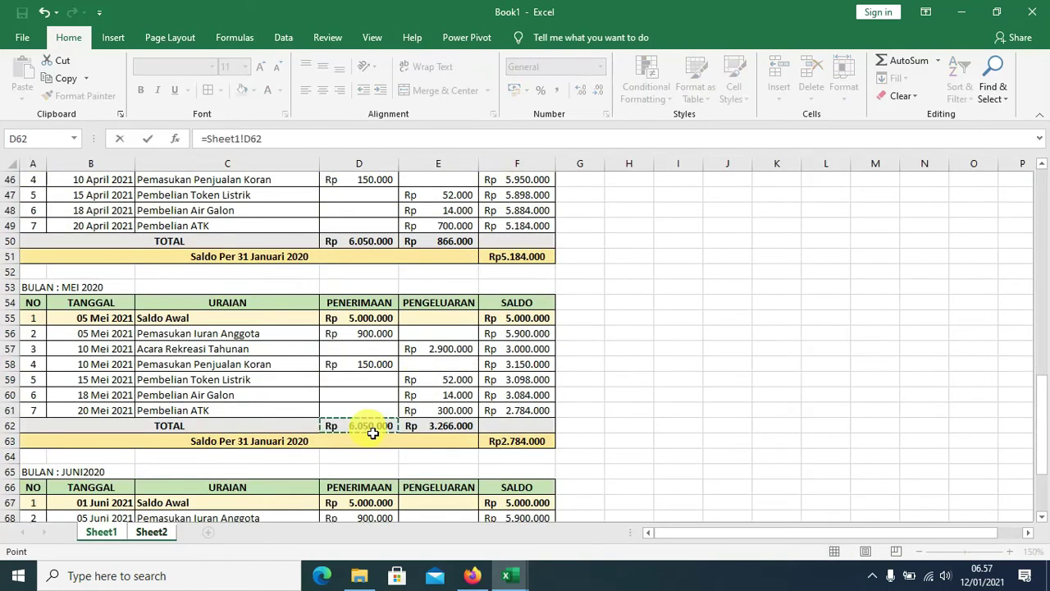
pyautogui.press('Return')
pyautogui.click(218, 348)
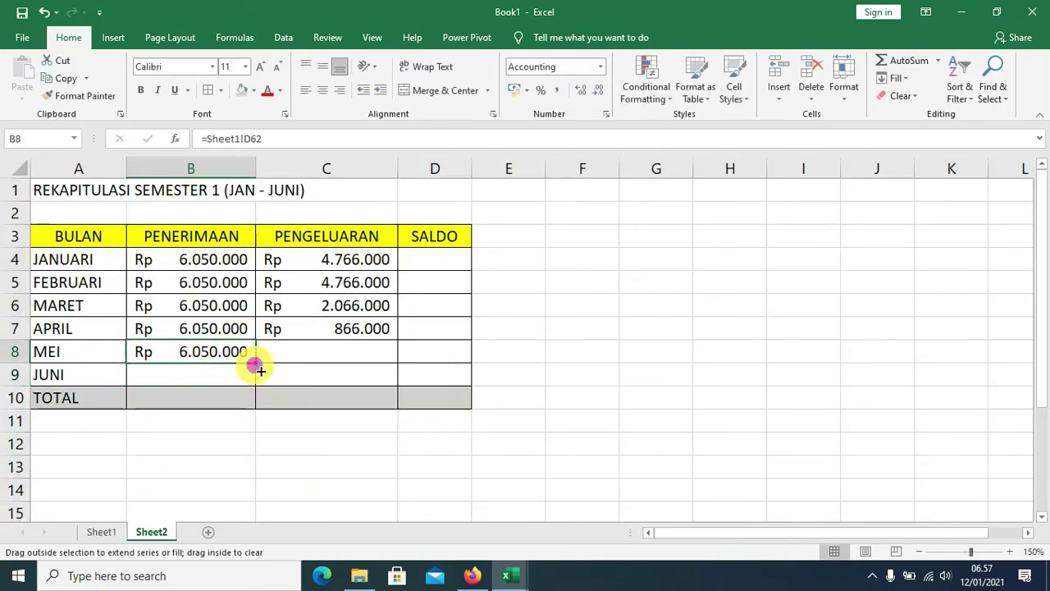
pyautogui.moveTo(260, 371); pyautogui.dragTo(363, 371)
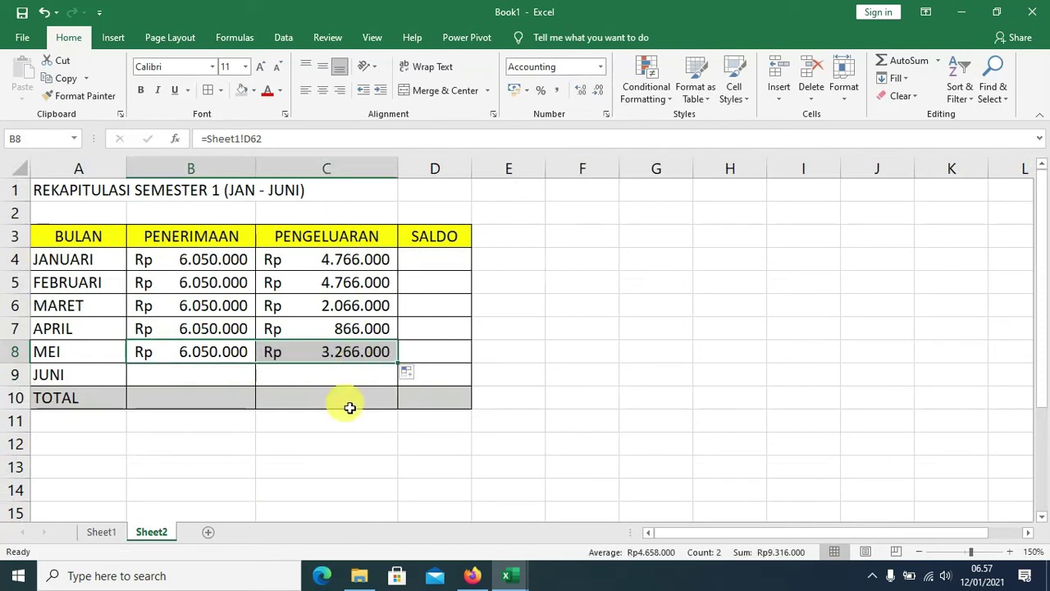
pyautogui.click(103, 532)
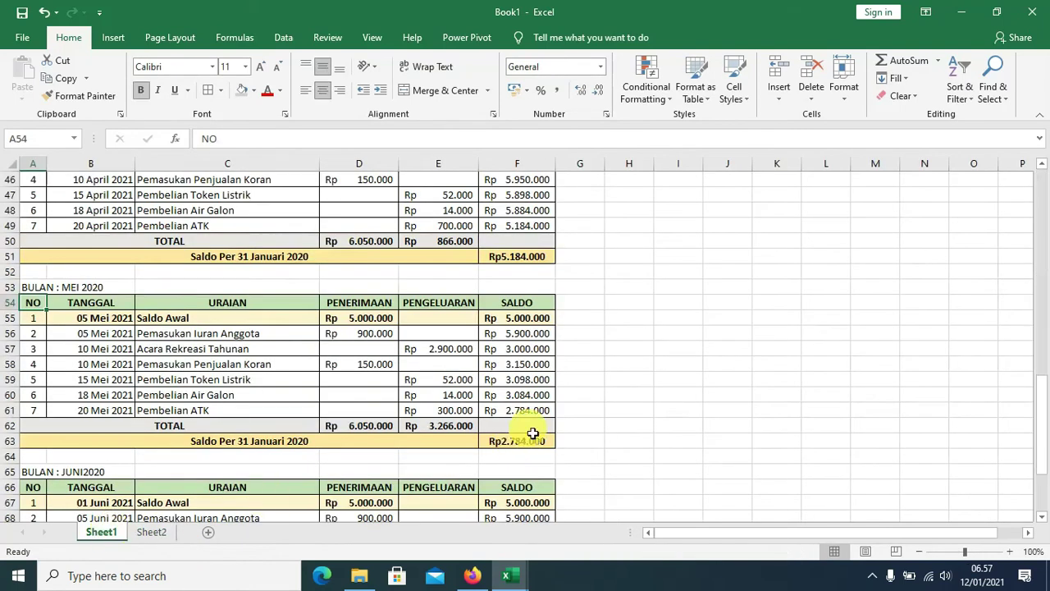
pyautogui.click(152, 533)
# Link B9 to June's receipts total D74 on Sheet1 and fill it into C9.
pyautogui.click(206, 377)
pyautogui.write('=')
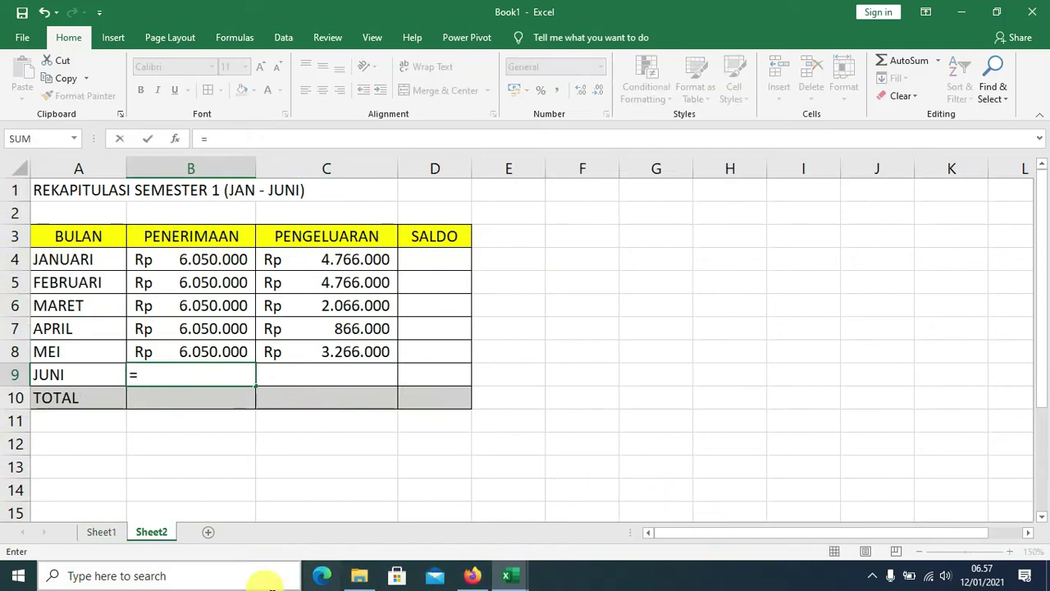
pyautogui.click(103, 530)
pyautogui.scroll(-2, 403, 401)
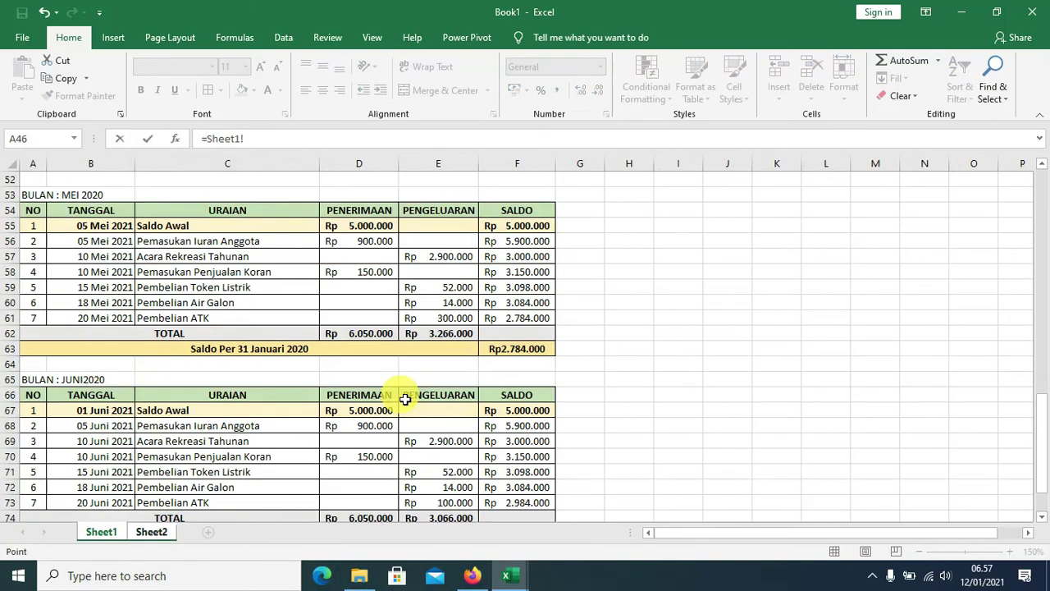
pyautogui.scroll(-2, 404, 400)
pyautogui.click(343, 427)
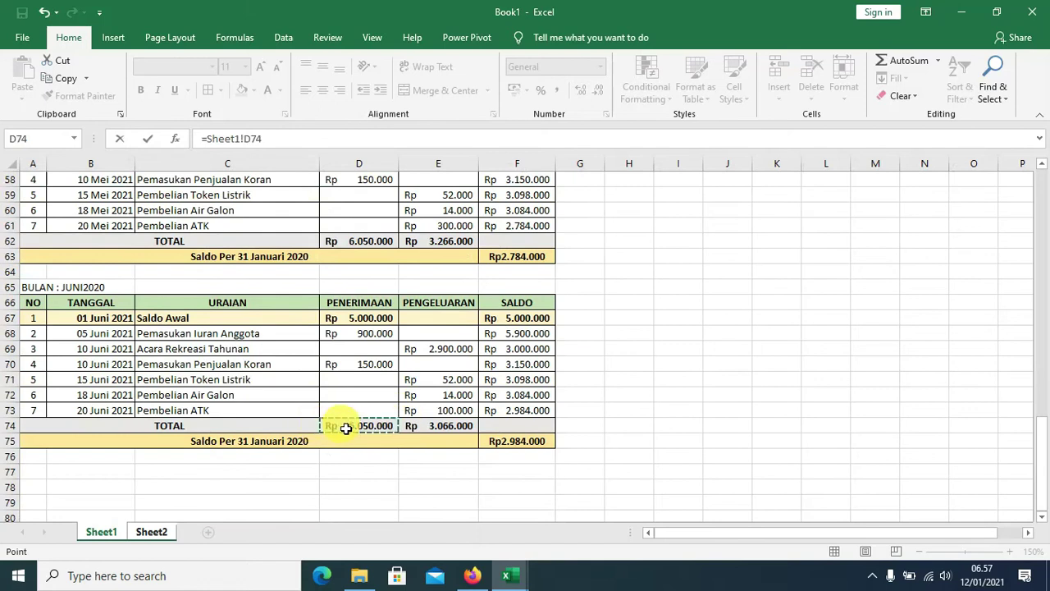
pyautogui.press('Return')
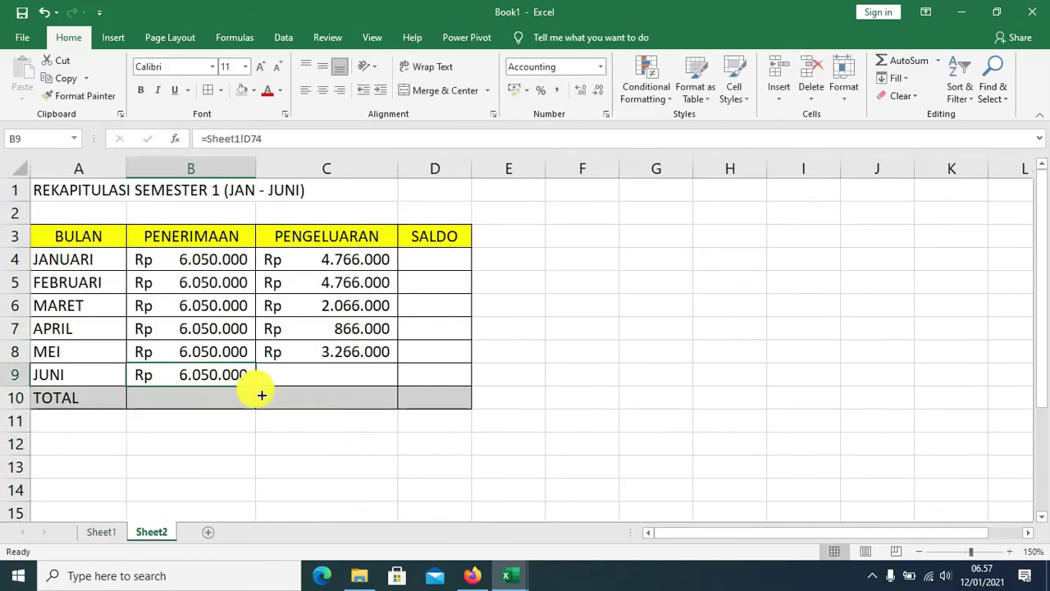
pyautogui.moveTo(255, 385); pyautogui.dragTo(398, 393)
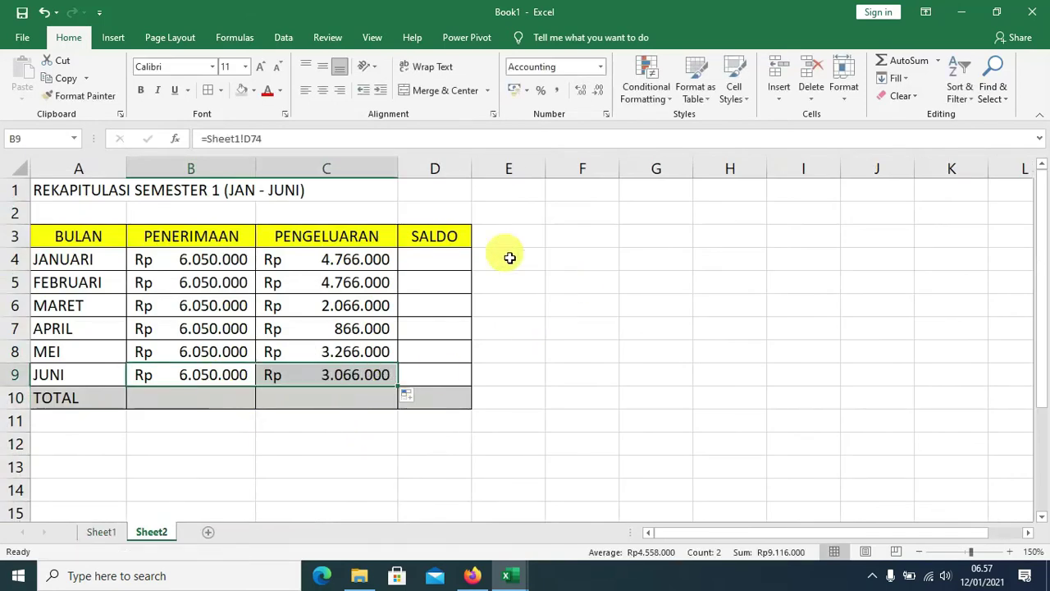
# Widen column D and fill D4:D9 with =B4-C4 balances, June giving Rp 2.984.000.
pyautogui.moveTo(473, 169); pyautogui.dragTo(517, 170)
pyautogui.click(473, 261)
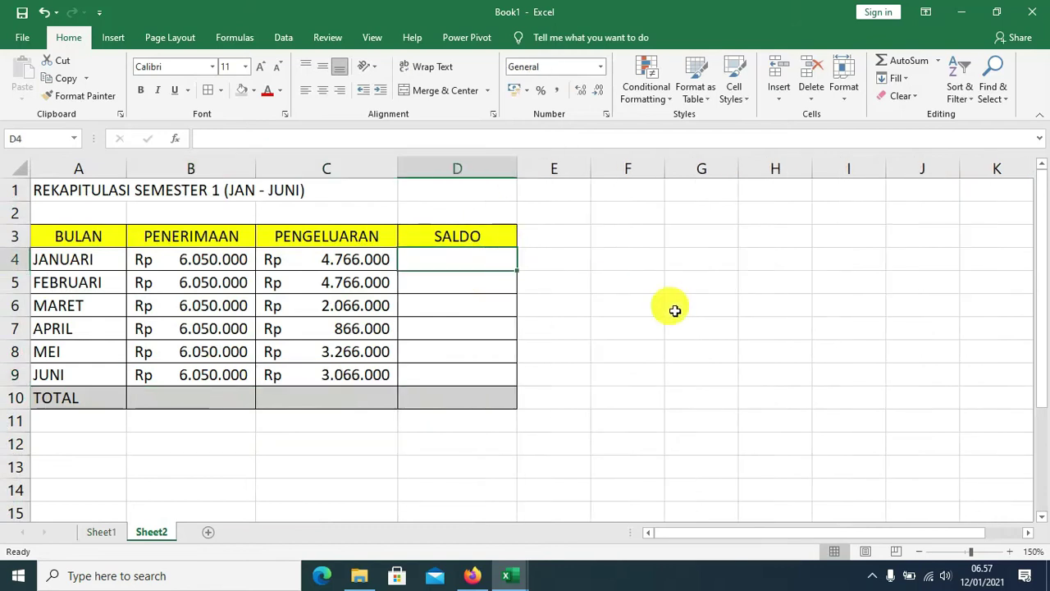
pyautogui.write('=')
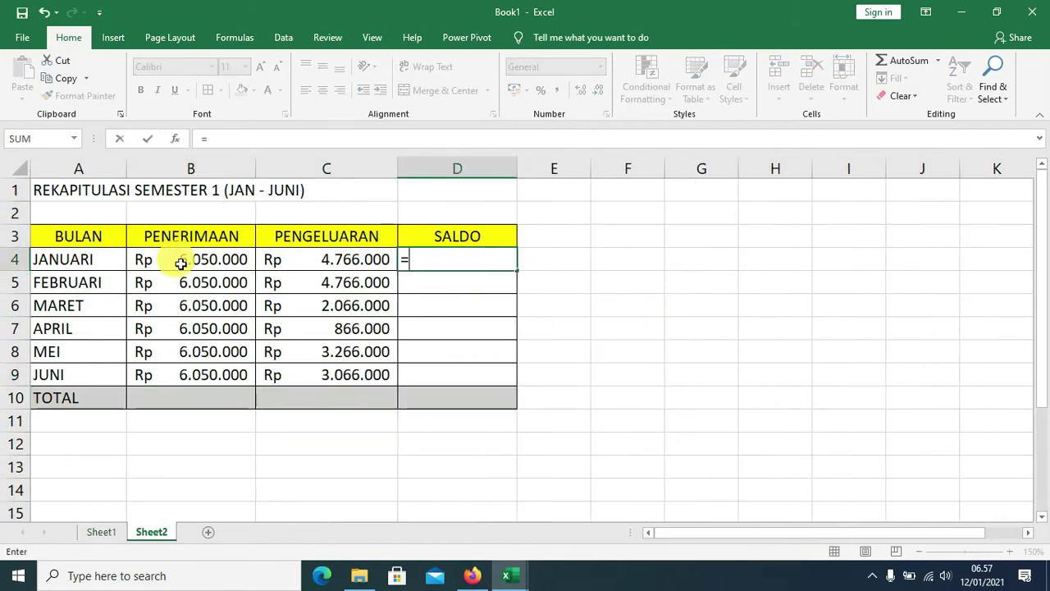
pyautogui.click(182, 261)
pyautogui.write('-')
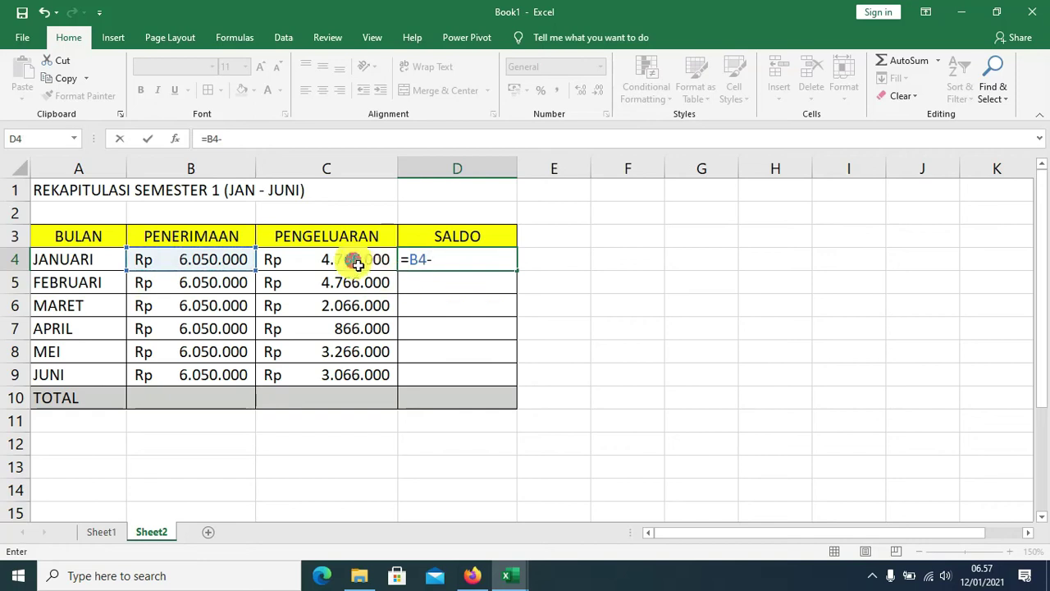
pyautogui.click(352, 259)
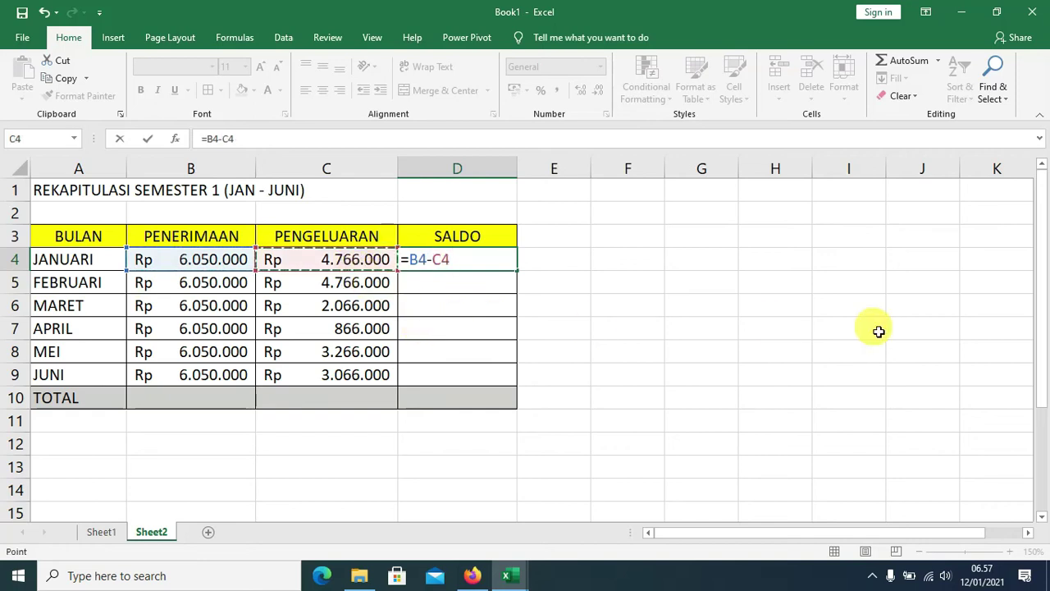
pyautogui.press('Return')
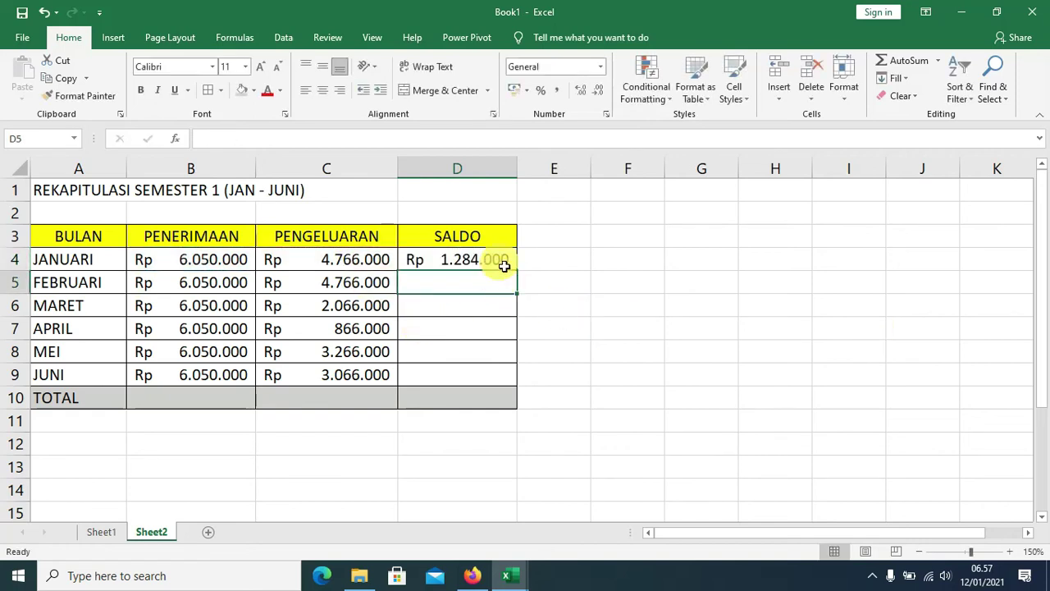
pyautogui.click(502, 262)
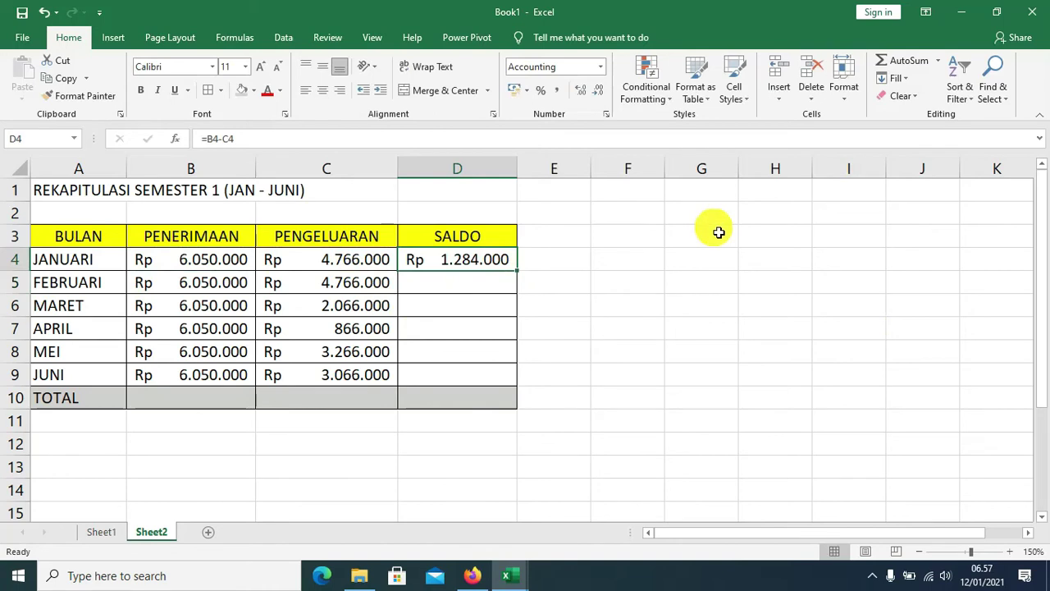
pyautogui.moveTo(517, 271); pyautogui.dragTo(536, 387)
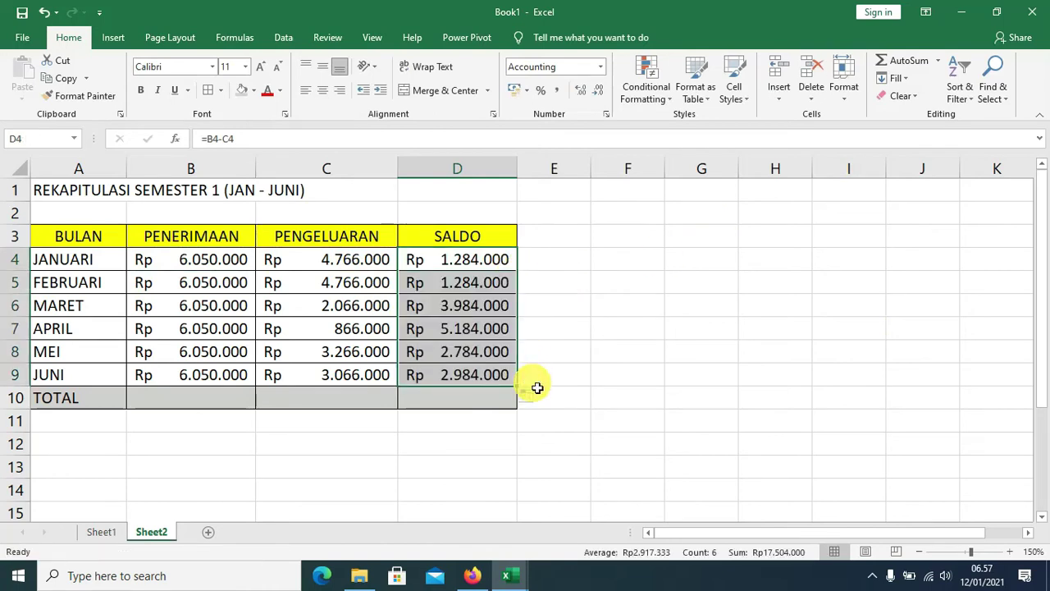
pyautogui.click(832, 311)
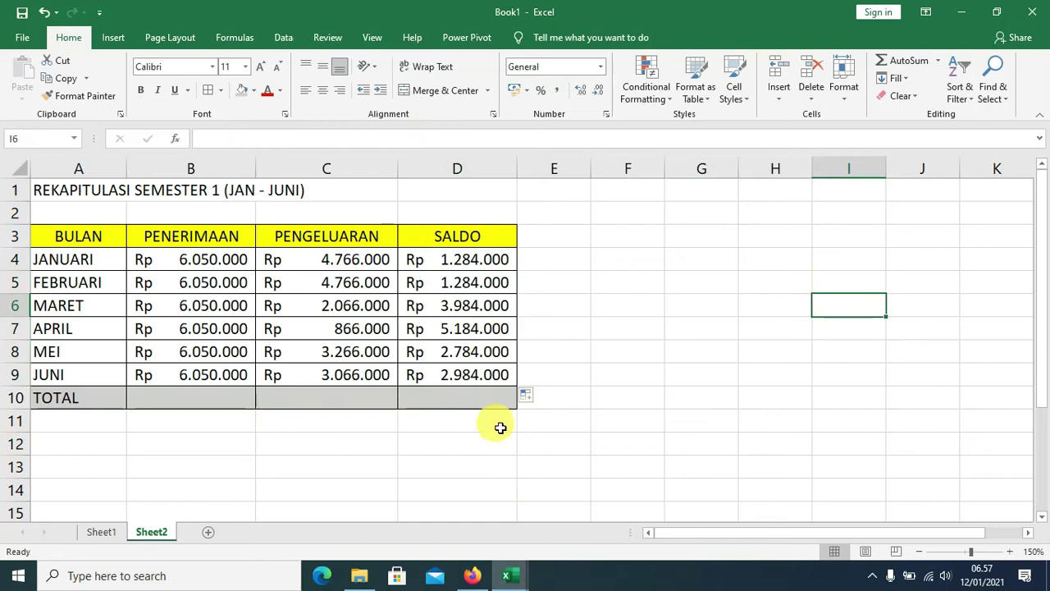
pyautogui.click(473, 375)
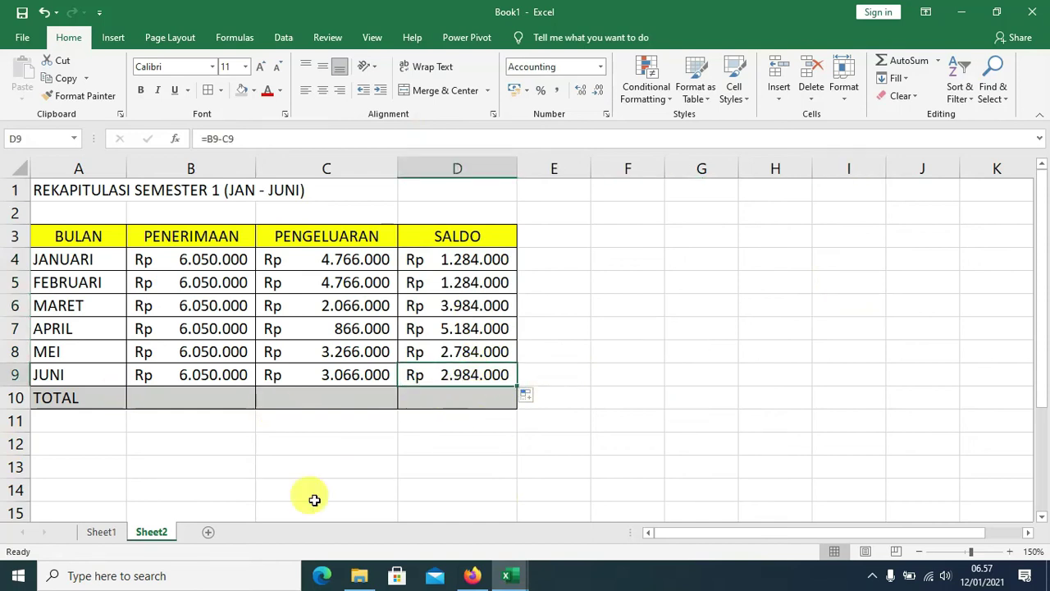
pyautogui.click(101, 532)
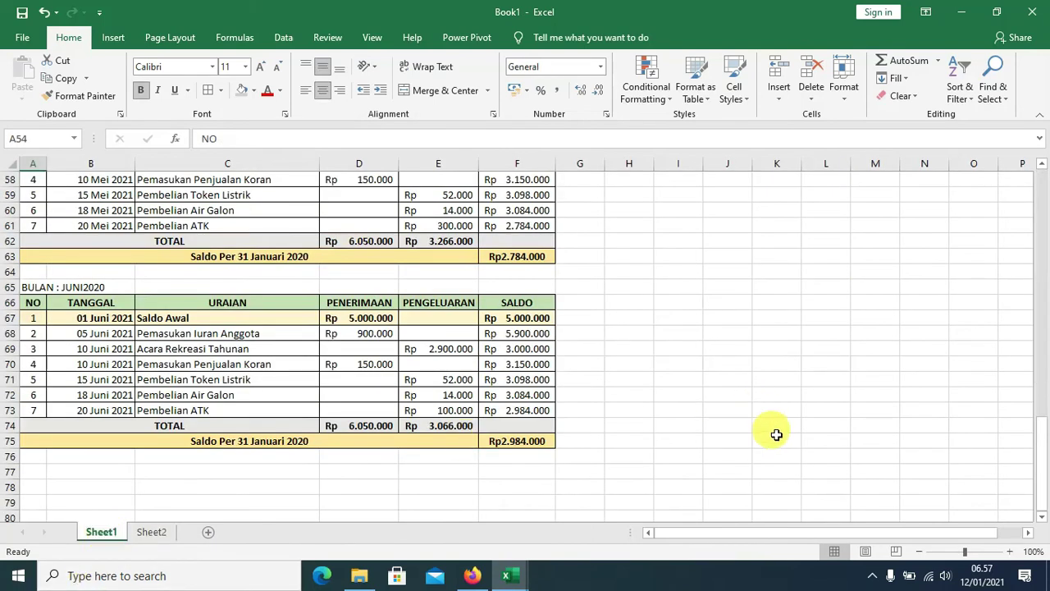
# Compare Sheet1's May and June balances (Rp 2.784.000, Rp 2.984.000) with the recap's D8.
pyautogui.click(536, 443)
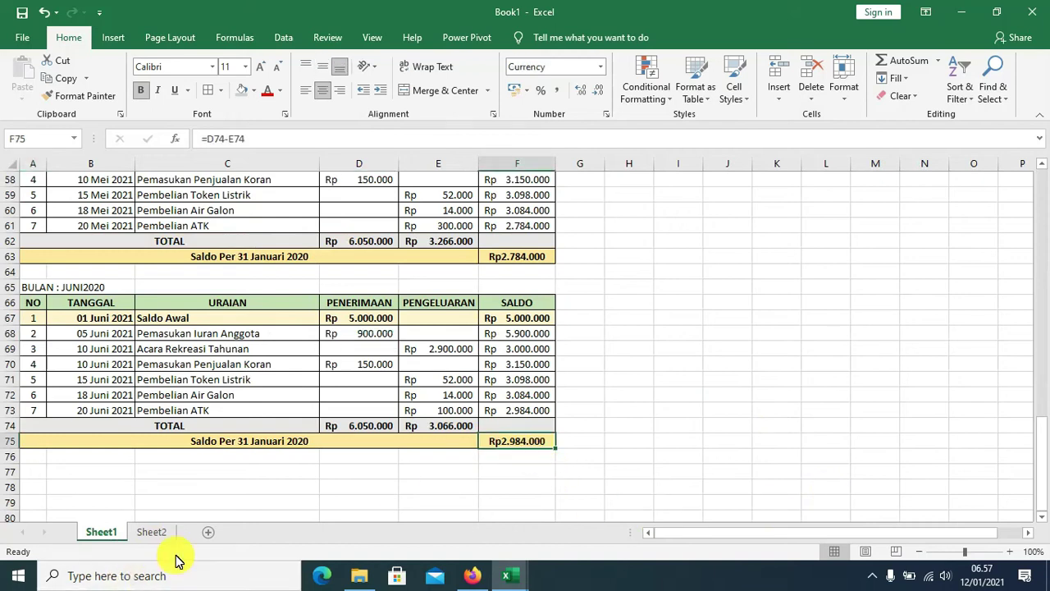
pyautogui.click(544, 260)
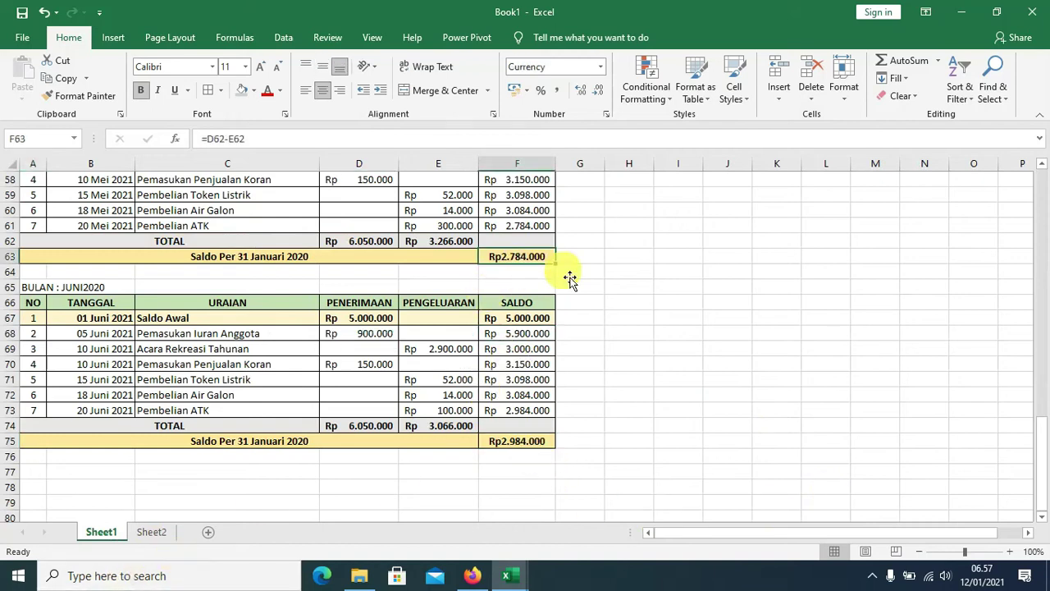
pyautogui.click(163, 532)
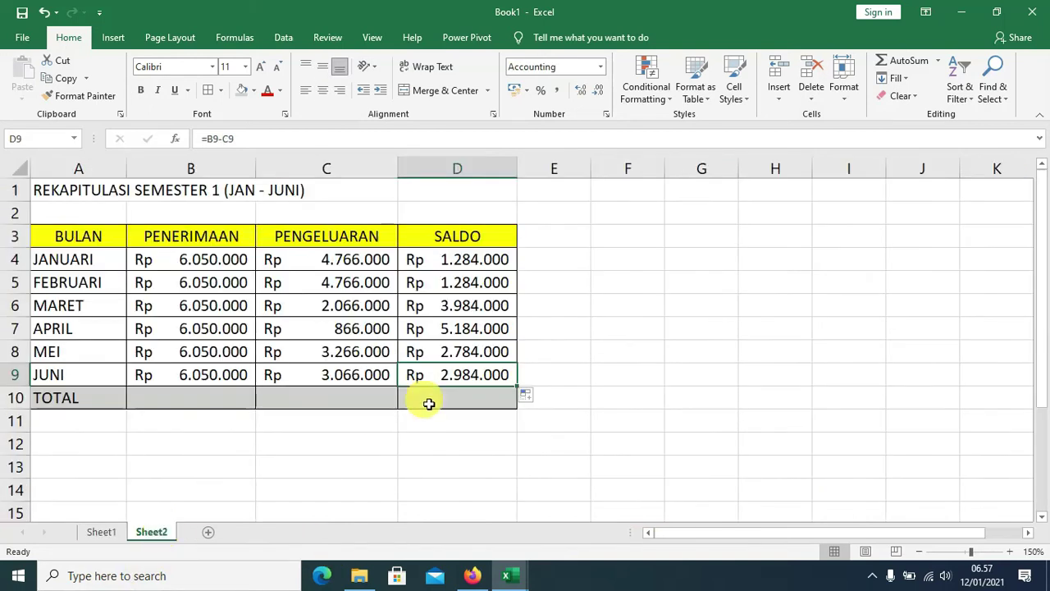
pyautogui.click(464, 353)
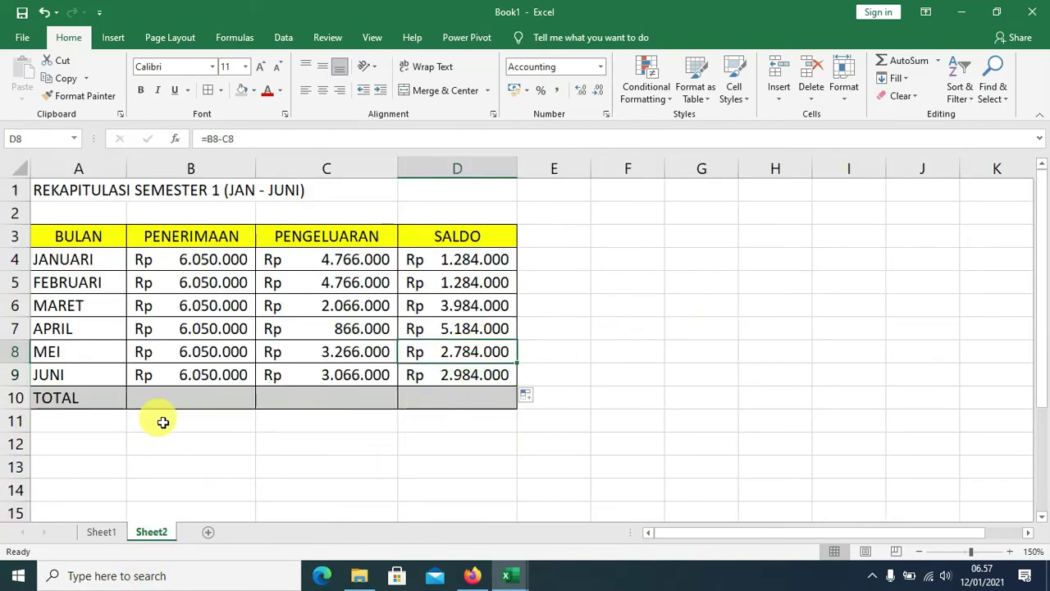
# Enter =SUM(B4:B9) in B10 and copy it to C10 for the expenses total.
pyautogui.click(192, 396)
pyautogui.write('=')
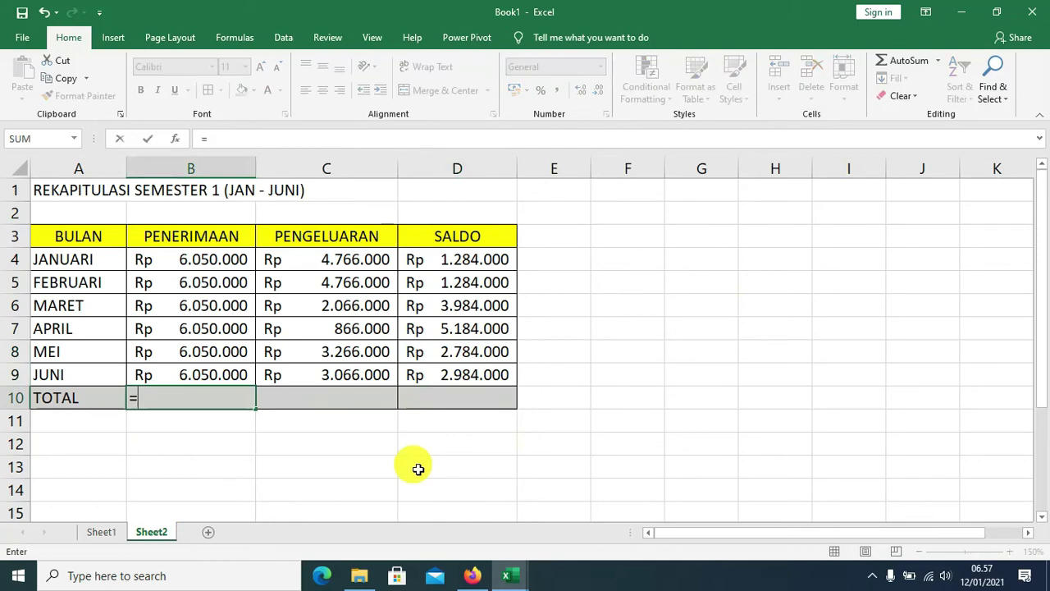
pyautogui.write('SUM(')
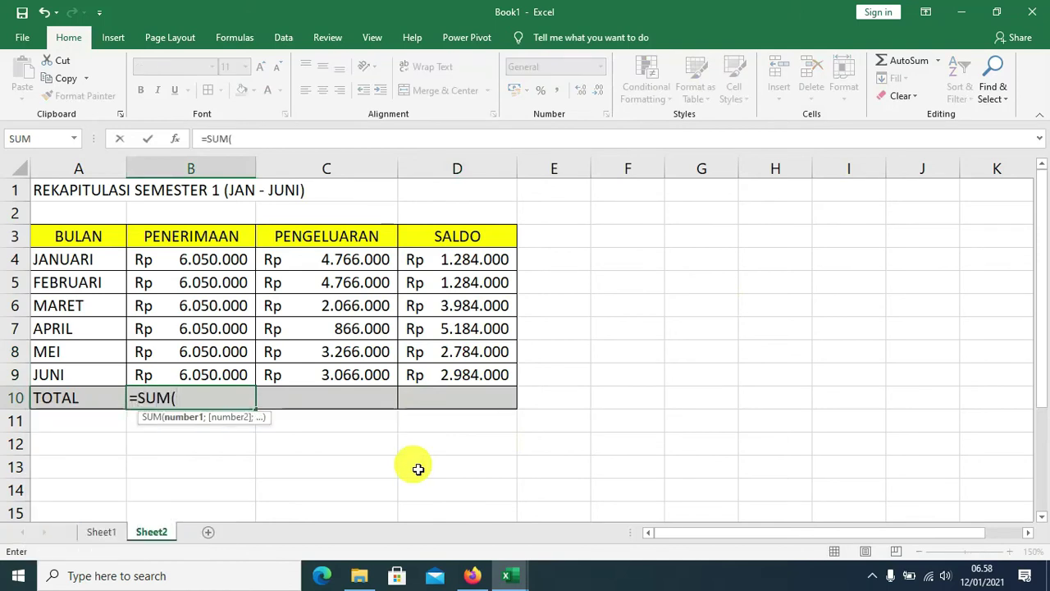
pyautogui.moveTo(229, 261); pyautogui.dragTo(230, 377)
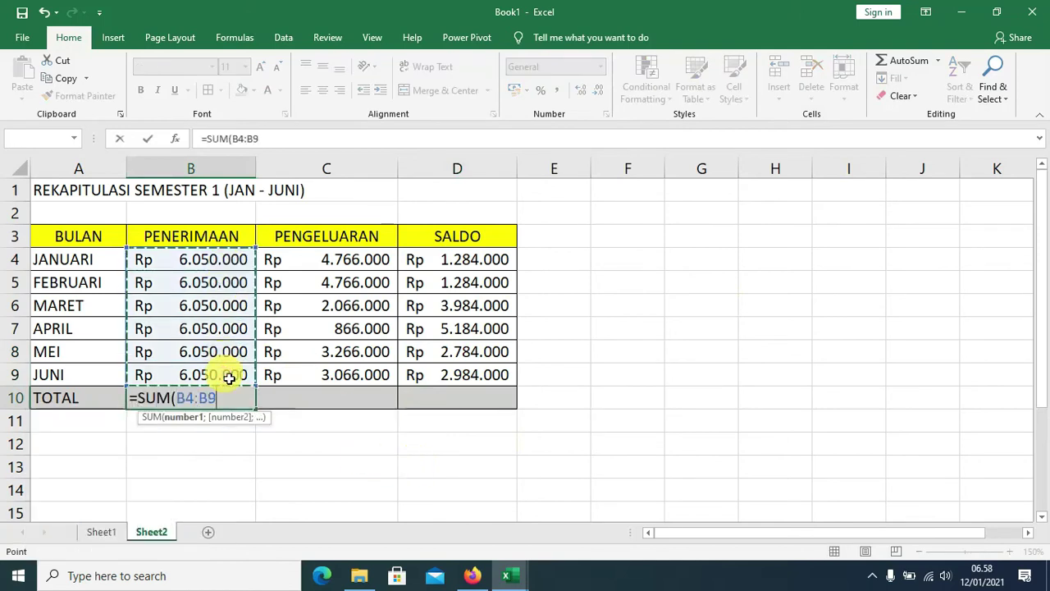
pyautogui.press('Return')
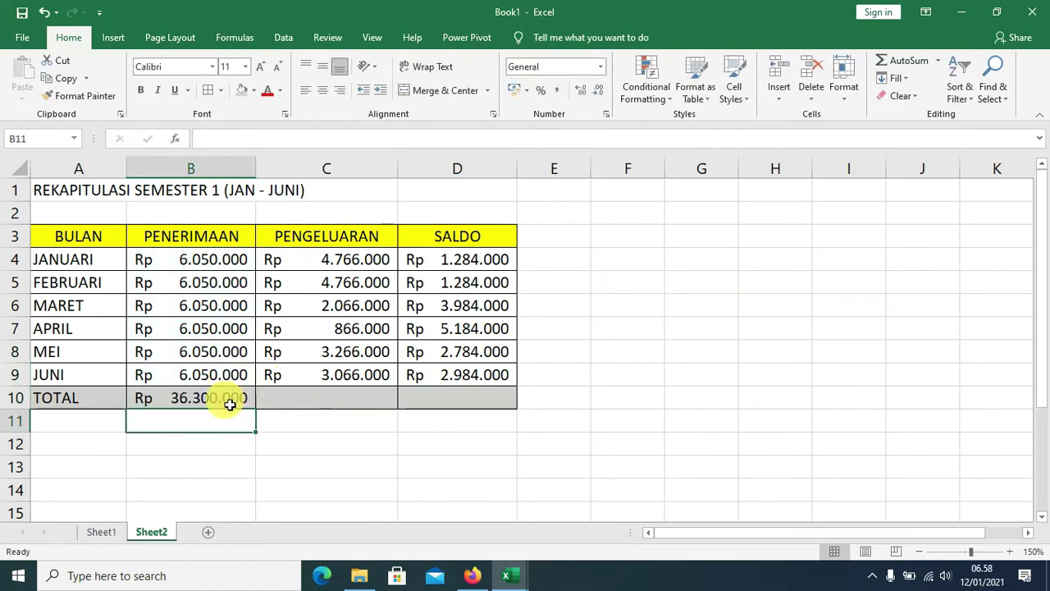
pyautogui.click(223, 399)
pyautogui.moveTo(261, 414); pyautogui.dragTo(356, 415)
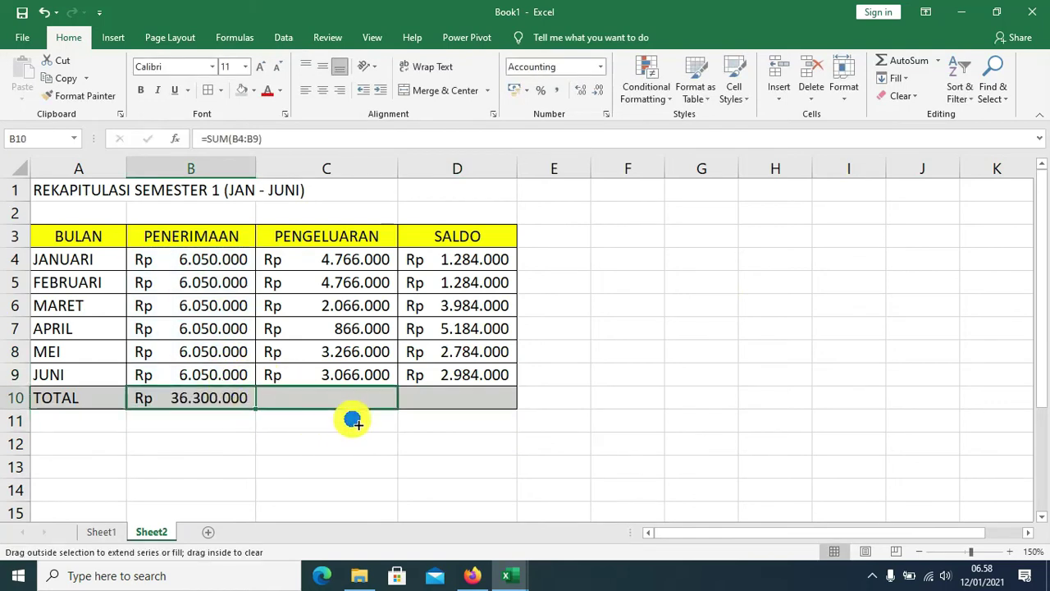
pyautogui.click(657, 376)
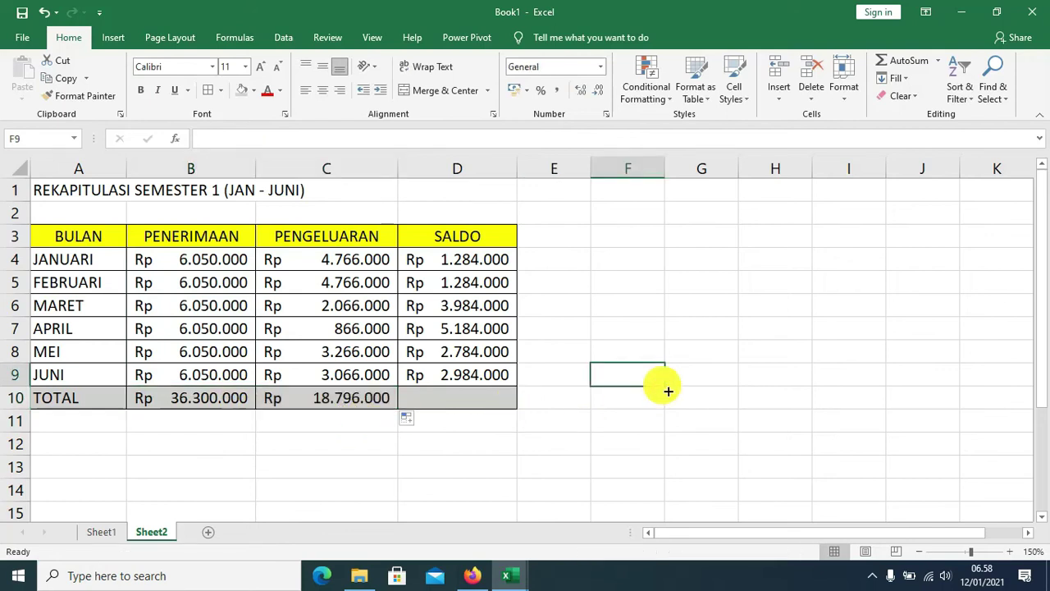
pyautogui.click(443, 376)
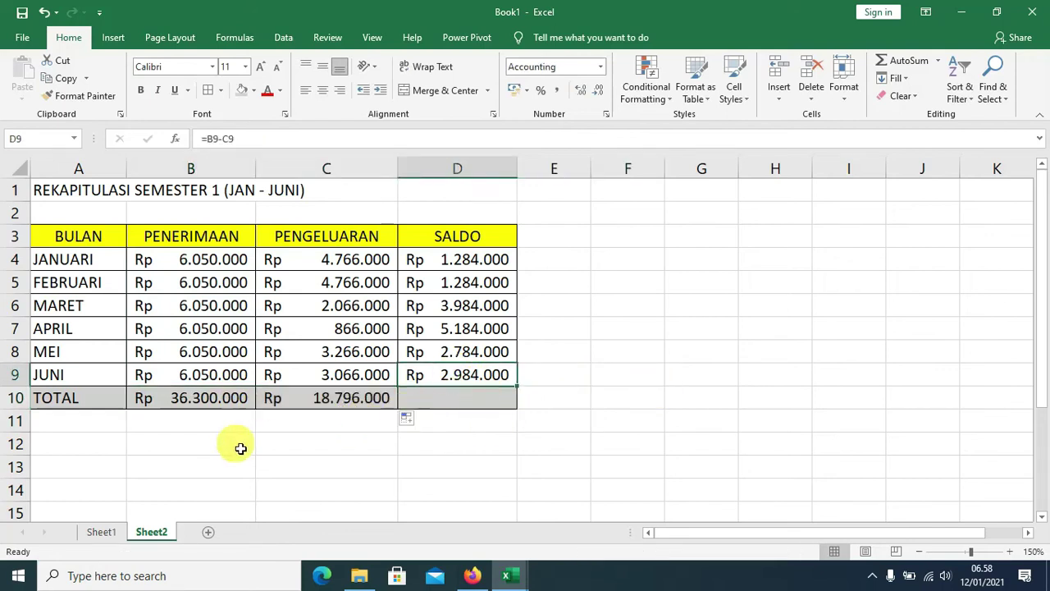
pyautogui.click(96, 418)
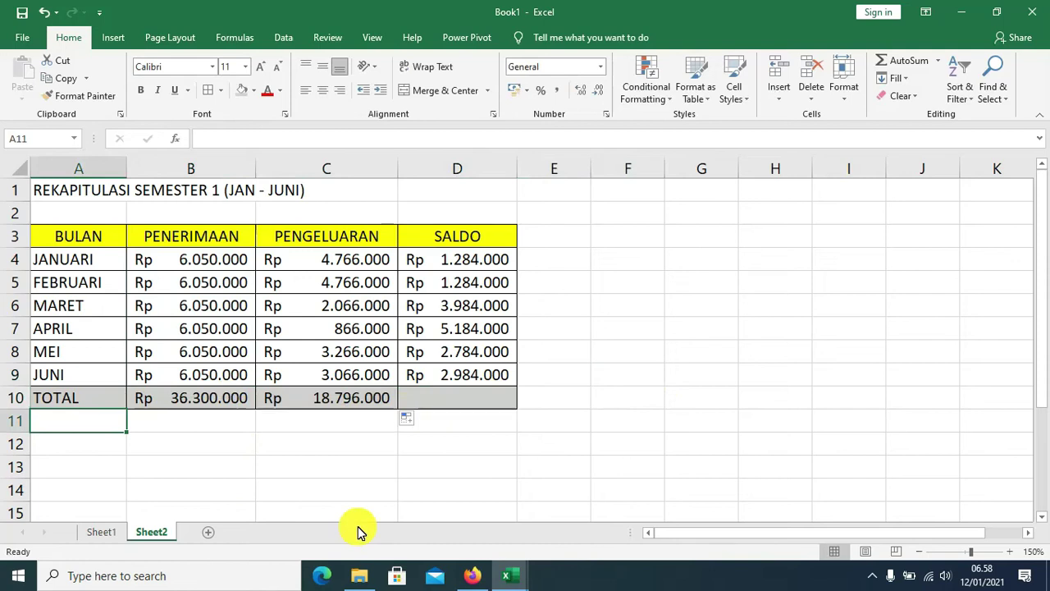
# Type 'SALDO PER 30 JUNI ADALAH' in A11 and link D11 to D9's June balance.
pyautogui.write('SALDO PER 30 JUNI ADALAH')
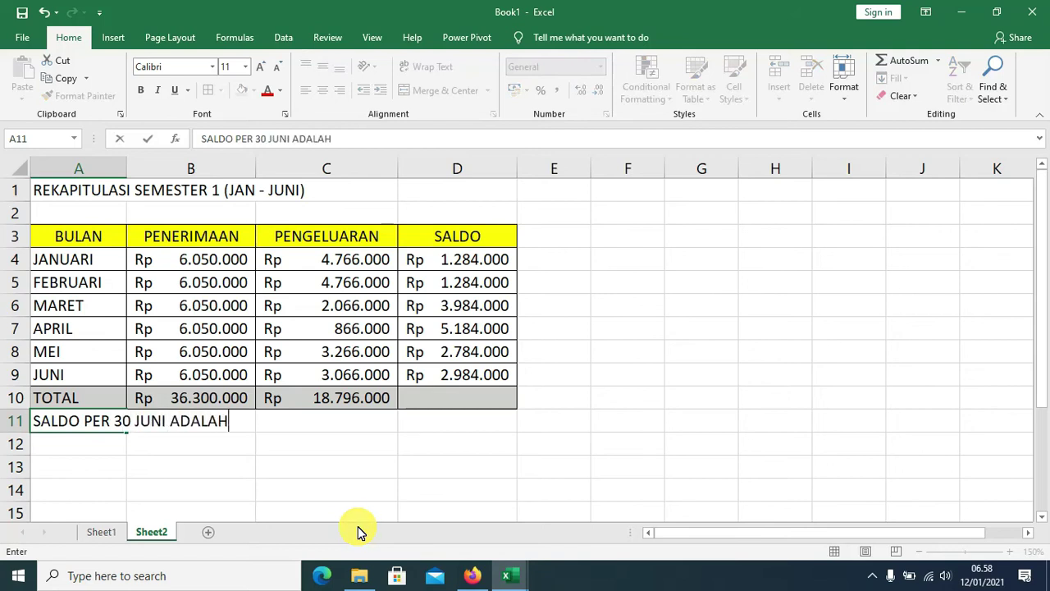
pyautogui.press('Tab')
pyautogui.press('Tab')
pyautogui.press('Tab')
pyautogui.write('=')
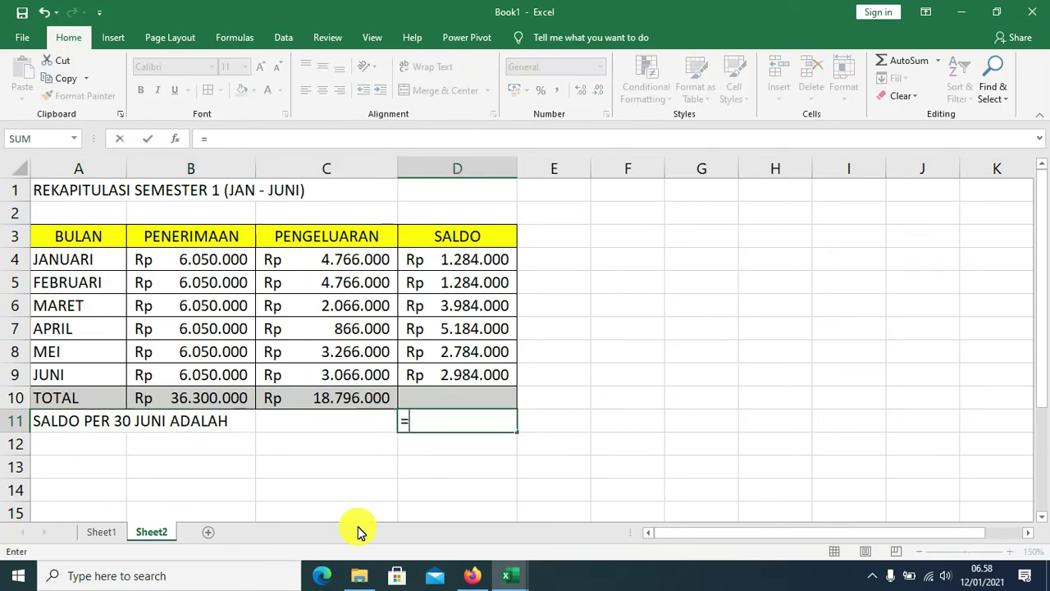
pyautogui.click(440, 382)
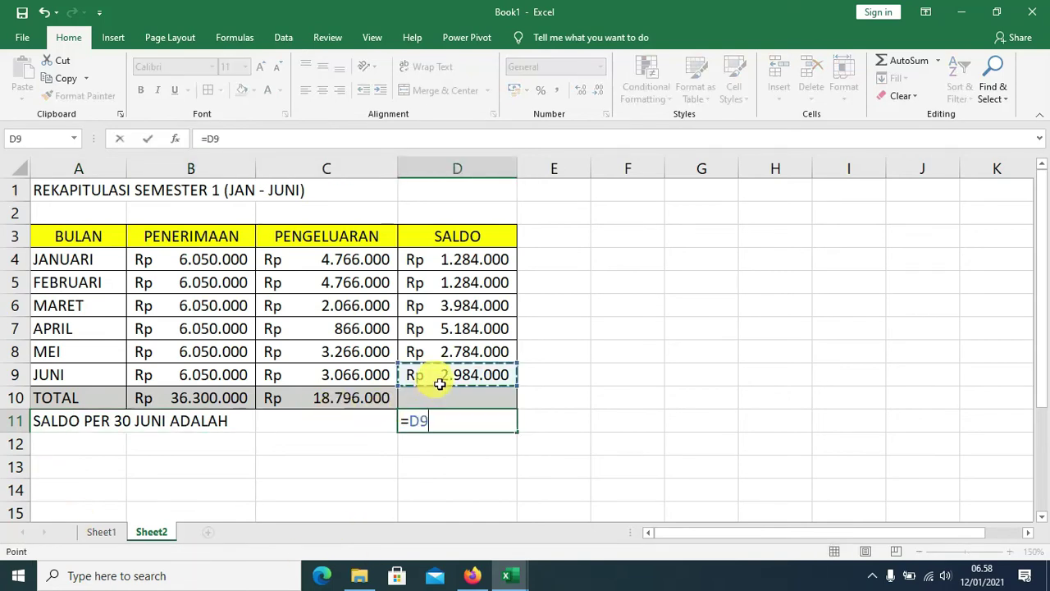
pyautogui.press('Return')
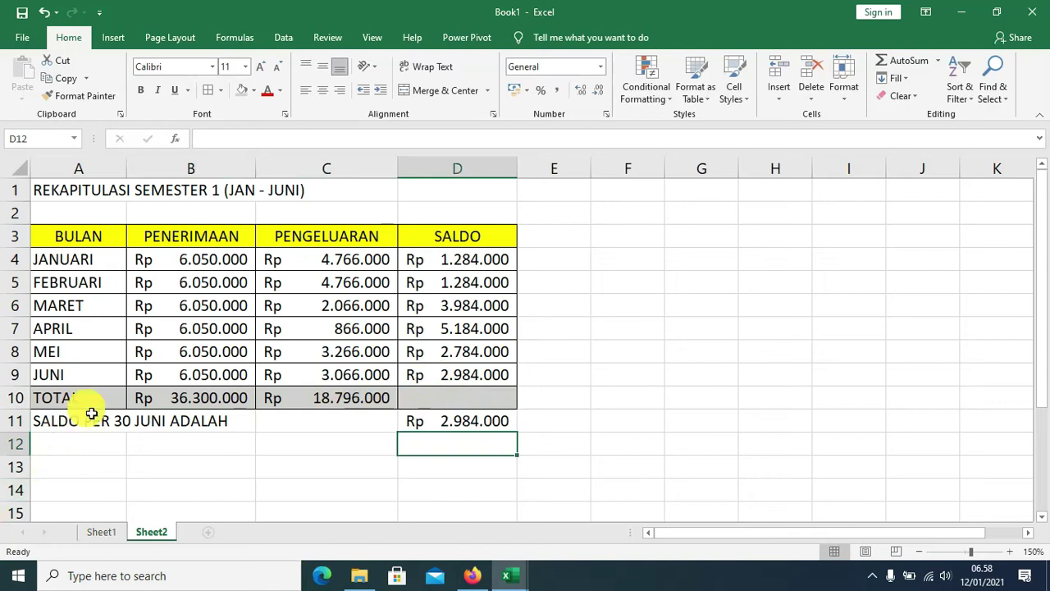
pyautogui.moveTo(52, 417); pyautogui.dragTo(480, 421)
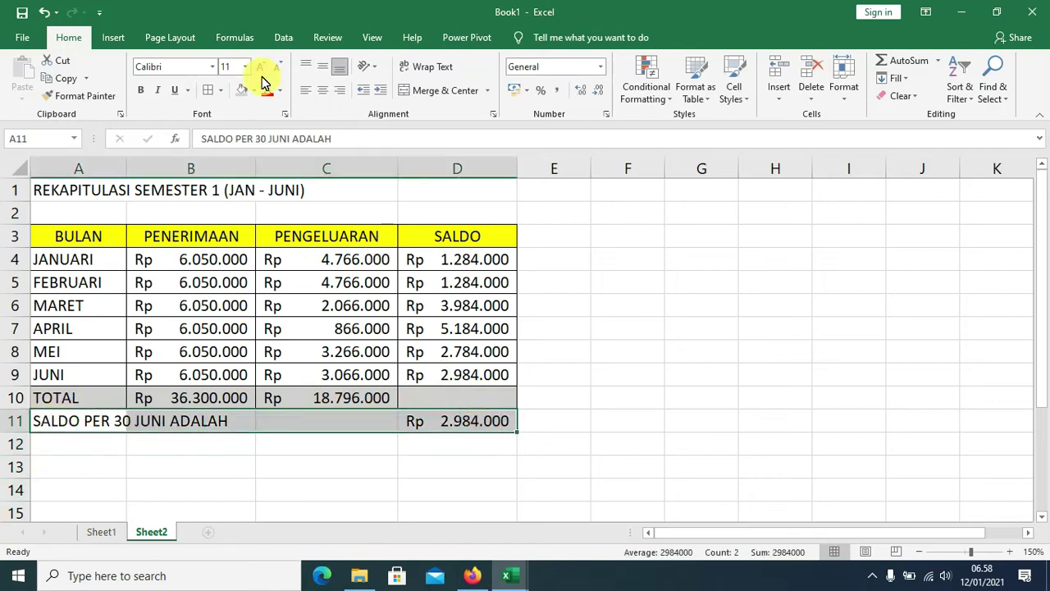
# Give A11:D11 all borders, then merge and centre A11:C11 and the title across A1:D1.
pyautogui.click(211, 90)
pyautogui.click(744, 368)
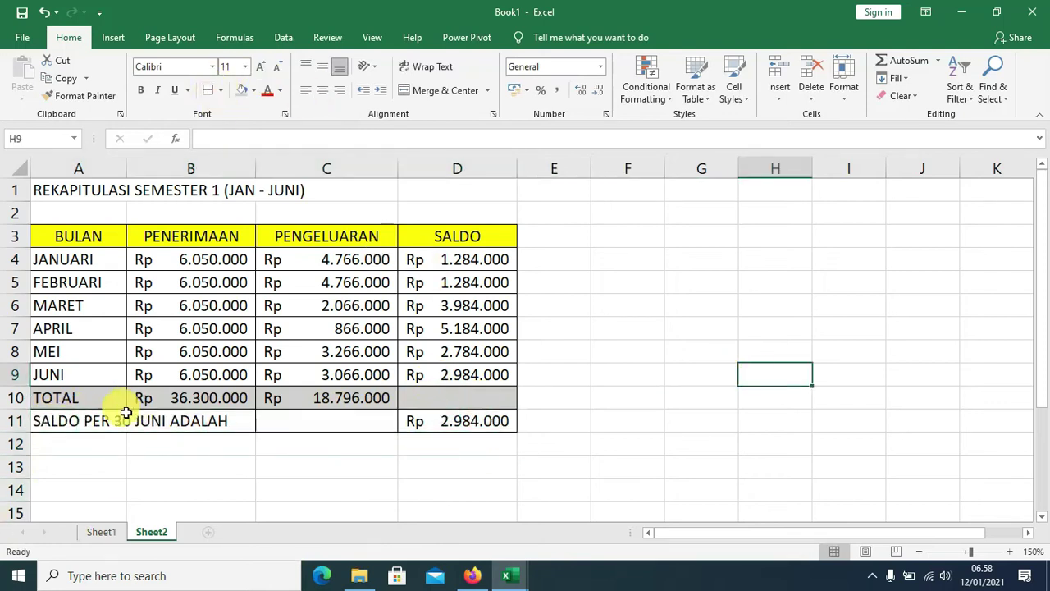
pyautogui.moveTo(46, 417)
pyautogui.mouseDown()
pyautogui.moveTo(184, 435)
pyautogui.moveTo(300, 427)
pyautogui.mouseUp()
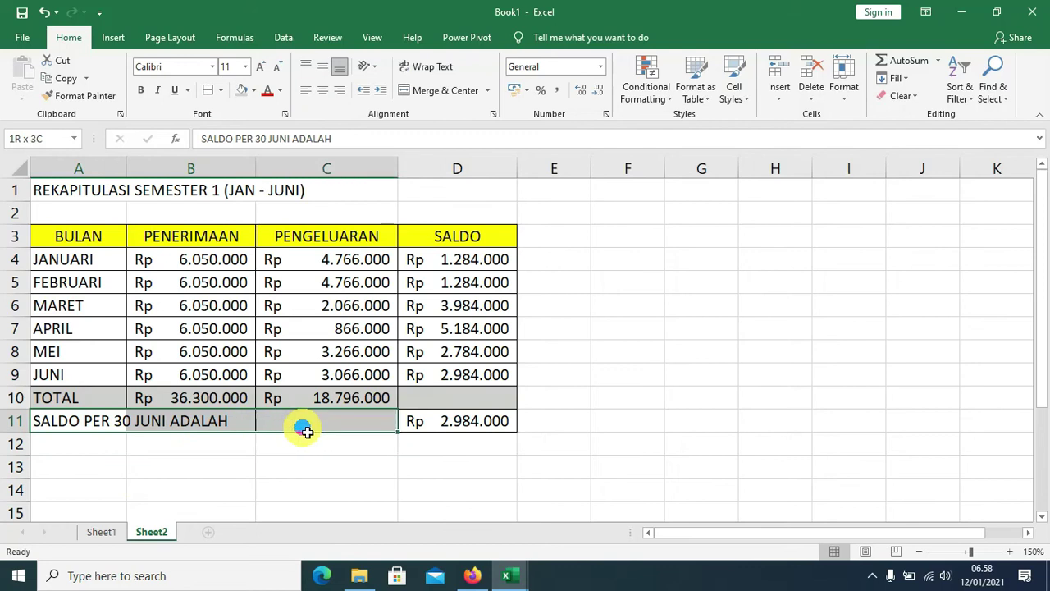
pyautogui.click(428, 90)
pyautogui.click(735, 414)
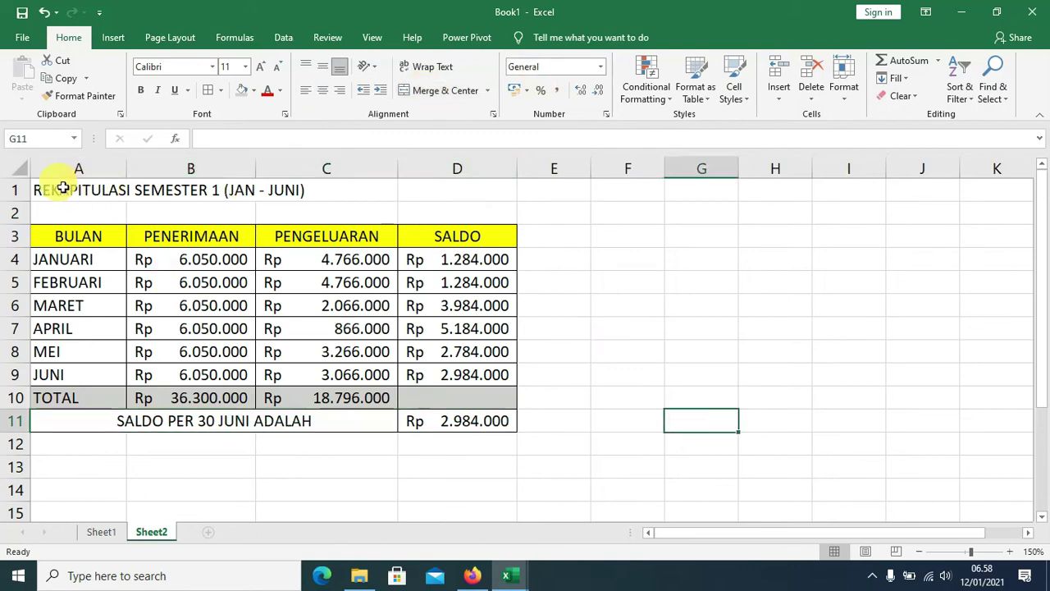
pyautogui.moveTo(72, 188)
pyautogui.mouseDown()
pyautogui.moveTo(289, 203)
pyautogui.moveTo(421, 194)
pyautogui.mouseUp()
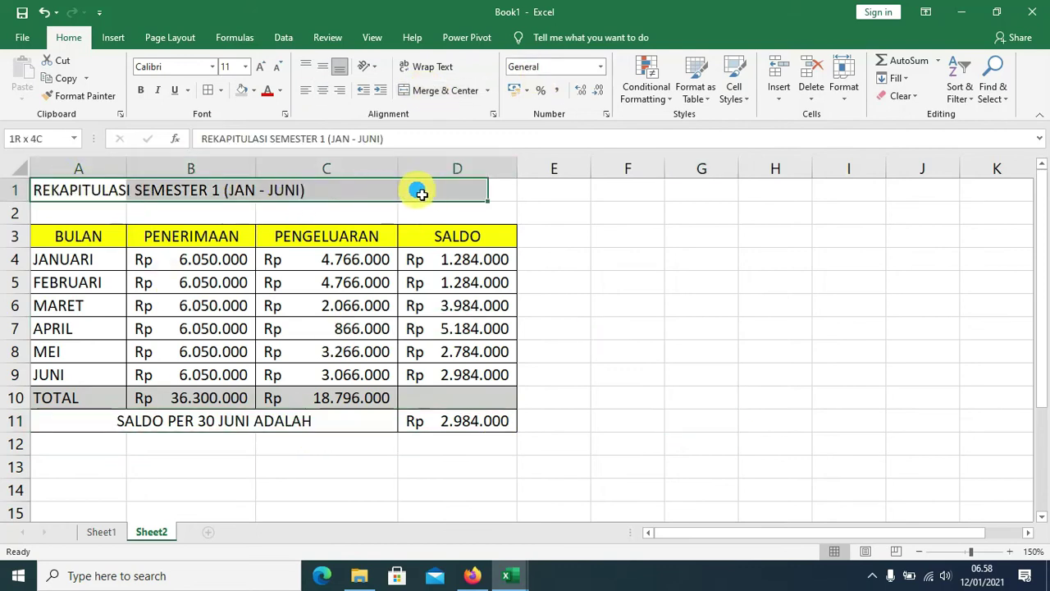
pyautogui.click(414, 90)
pyautogui.click(644, 304)
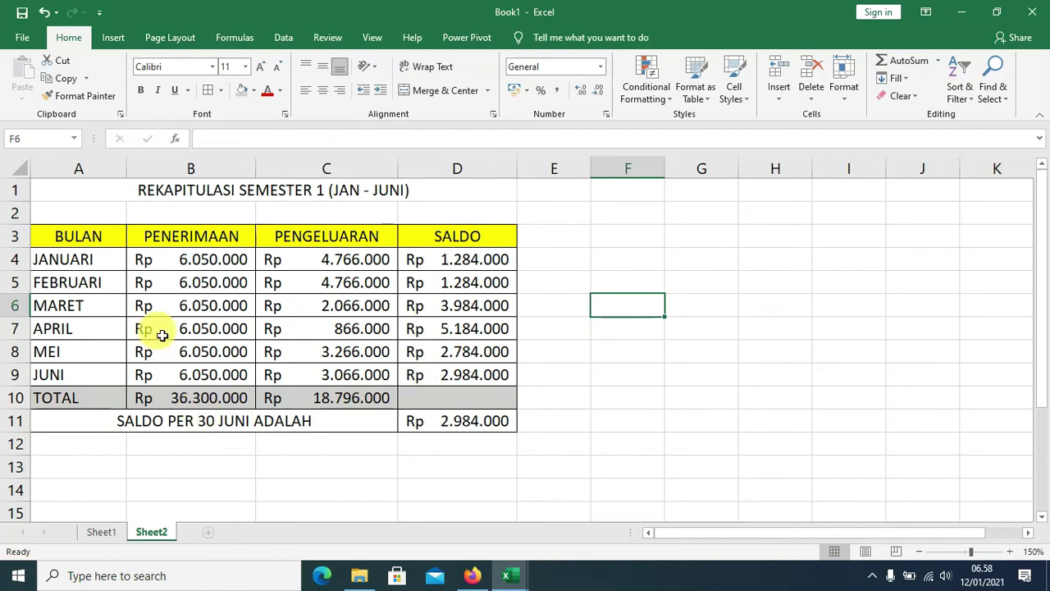
# Select the months in A3:A9 plus the SALDO column D3:D9 with Ctrl.
pyautogui.moveTo(83, 261); pyautogui.dragTo(85, 384)
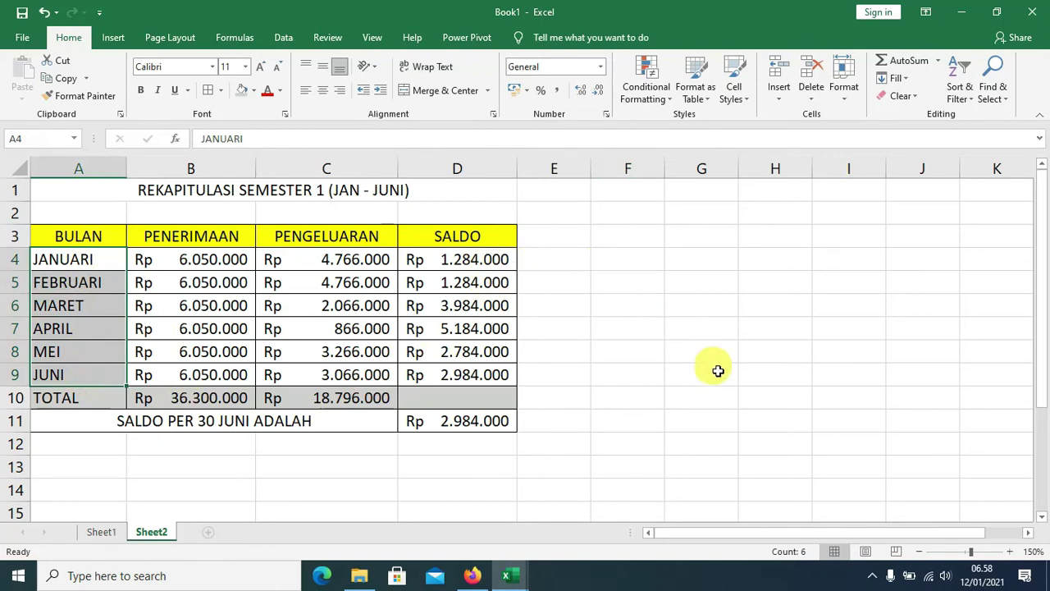
pyautogui.moveTo(89, 237); pyautogui.dragTo(91, 256)
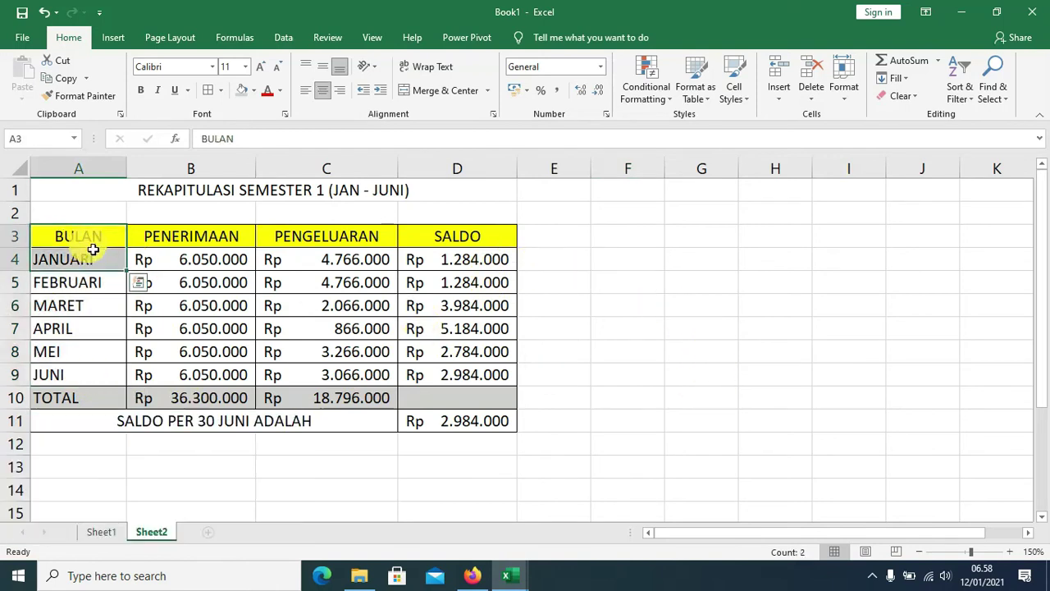
pyautogui.click(138, 282)
pyautogui.click(602, 326)
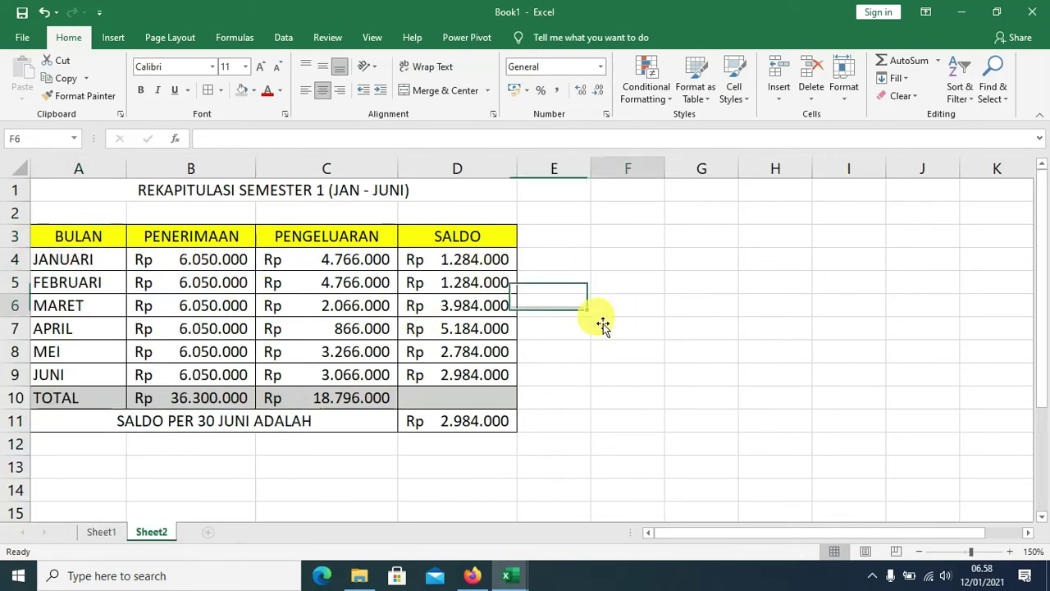
pyautogui.click(74, 248)
pyautogui.moveTo(74, 249); pyautogui.dragTo(52, 369)
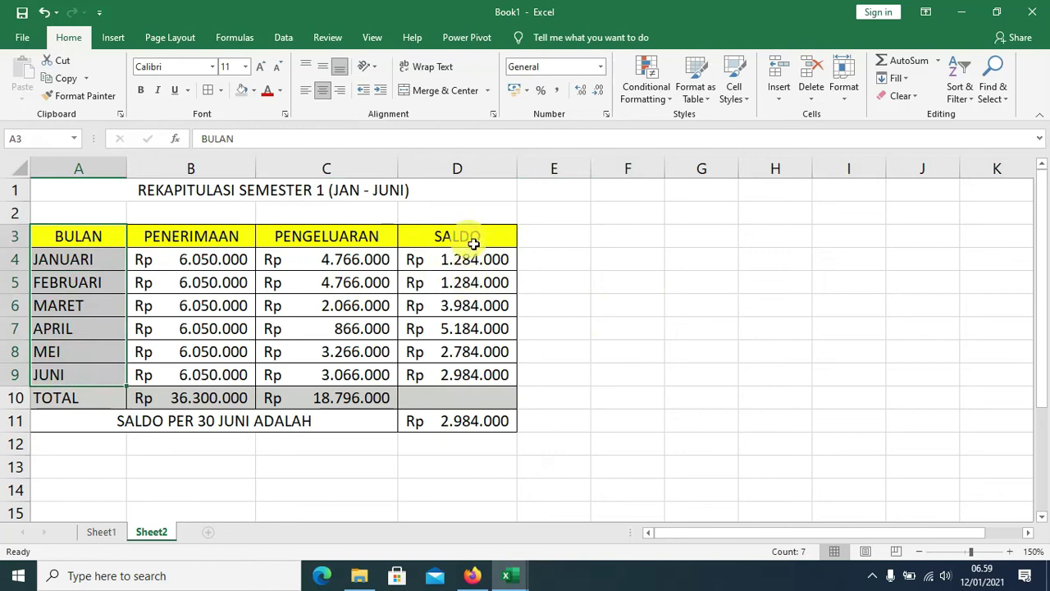
pyautogui.keyDown('ctrl'); pyautogui.moveTo(469, 238); pyautogui.dragTo(473, 376); pyautogui.keyUp('ctrl')
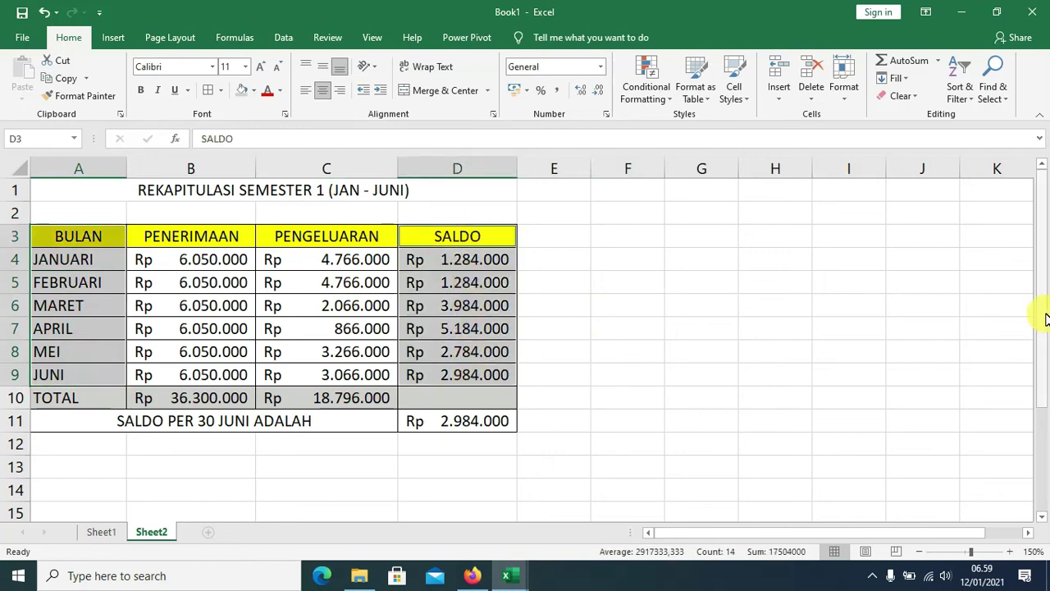
# Insert a Line with Markers chart of monthly SALDO and move it beside the table.
pyautogui.click(111, 38)
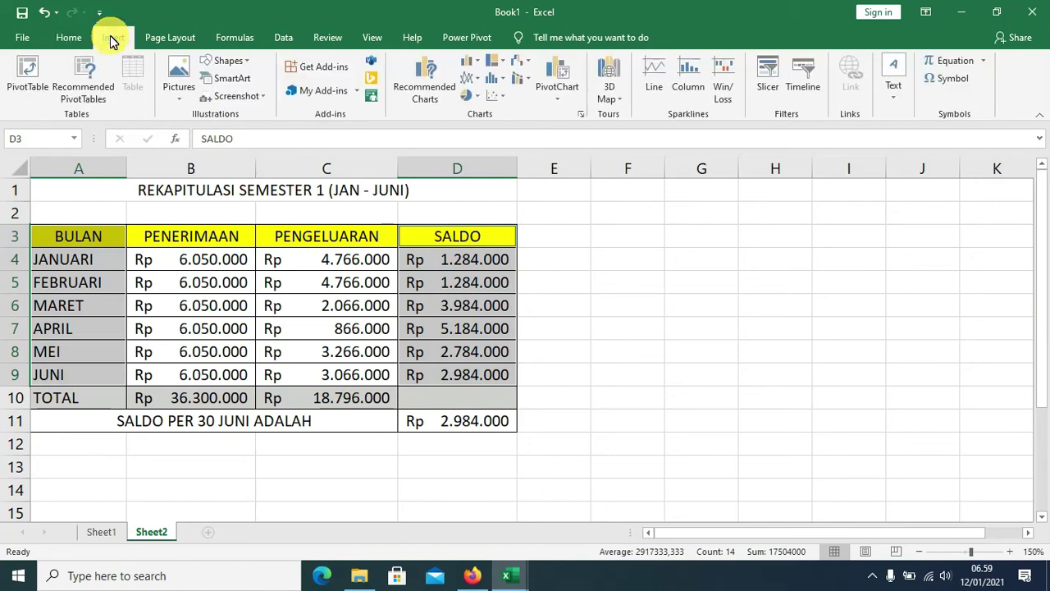
pyautogui.click(480, 84)
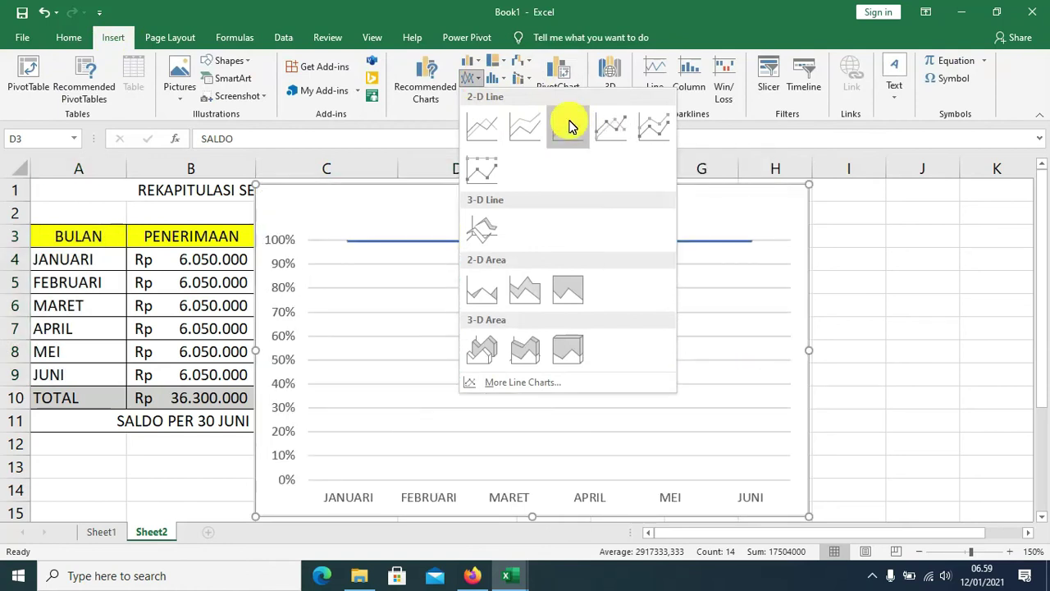
pyautogui.click(611, 131)
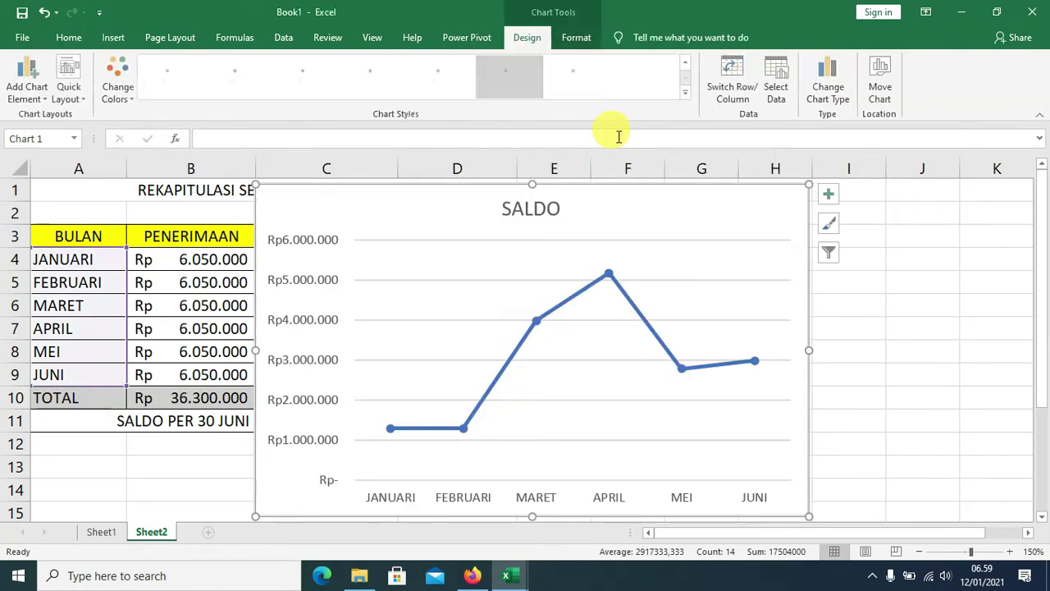
pyautogui.moveTo(444, 201); pyautogui.dragTo(719, 214)
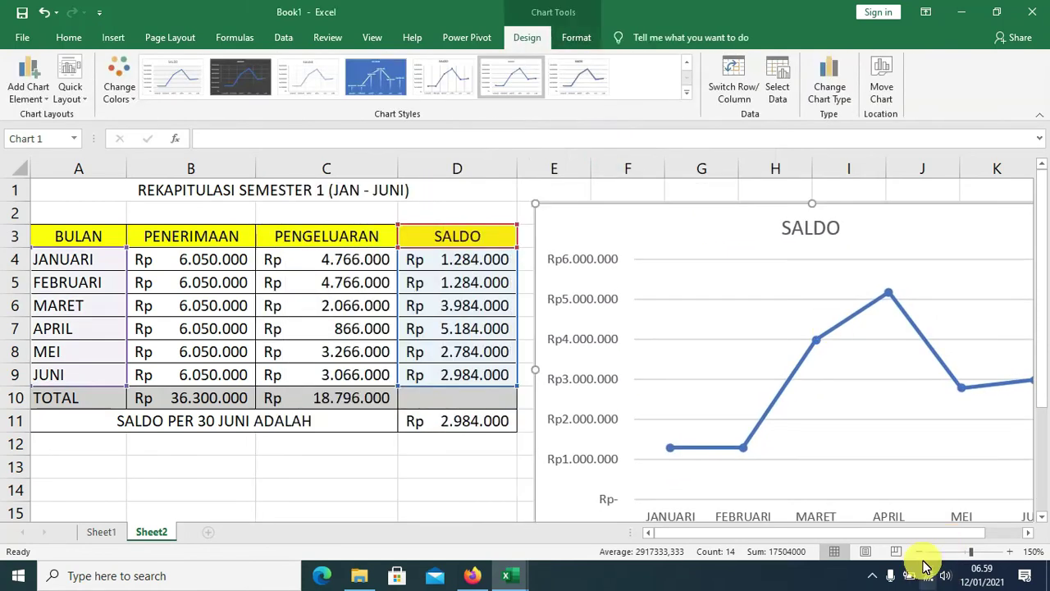
# Zoom out to 130% and nudge the SALDO chart right, beside the recap table.
pyautogui.click(918, 552)
pyautogui.click(918, 552)
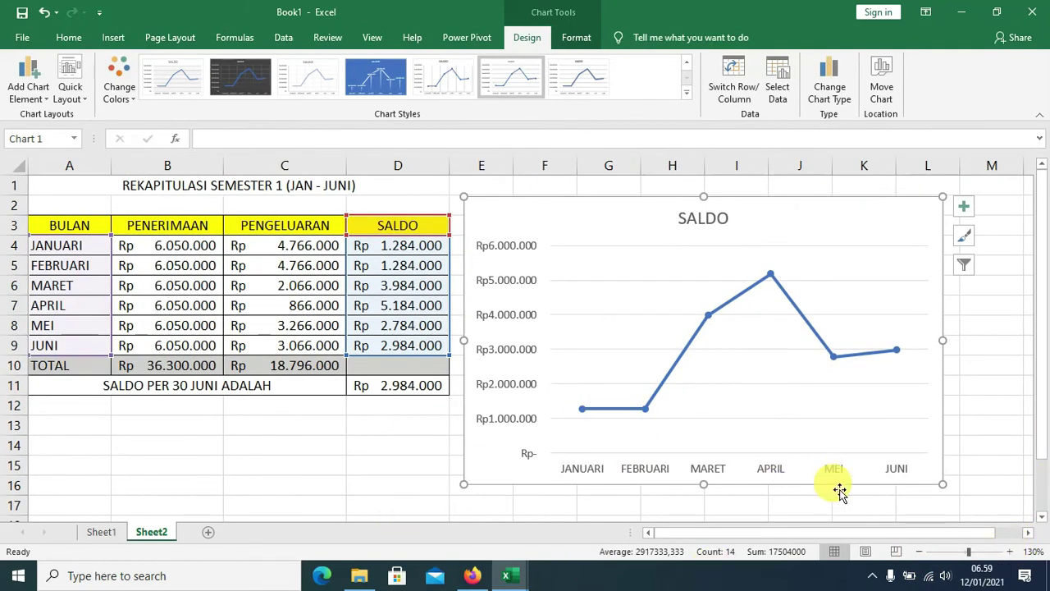
pyautogui.moveTo(634, 230); pyautogui.dragTo(641, 228)
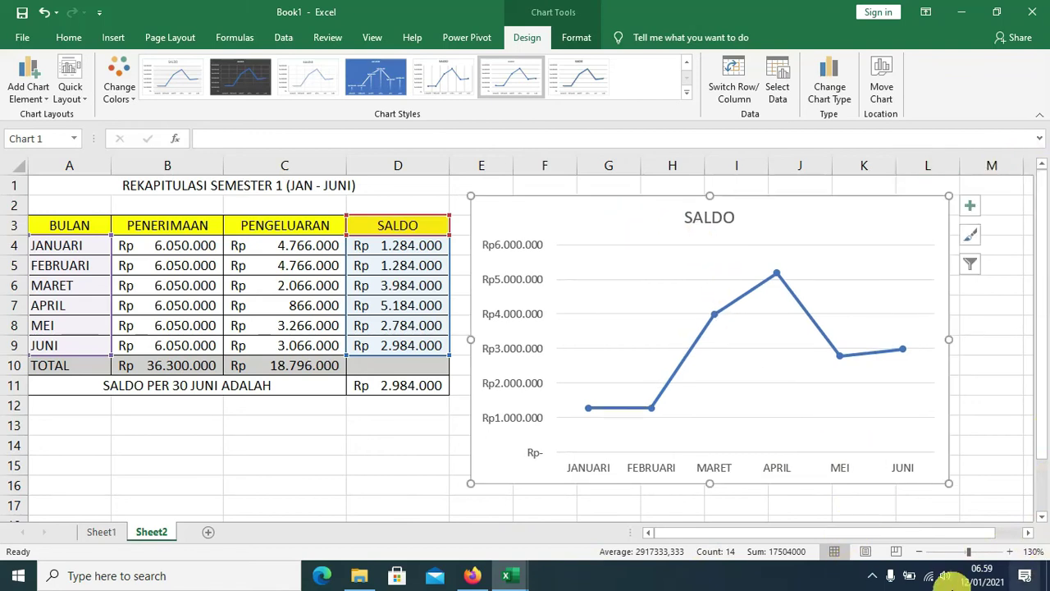
# Add rupiah value labels to each point of the SALDO line.
pyautogui.click(902, 354)
pyautogui.rightClick(902, 354)
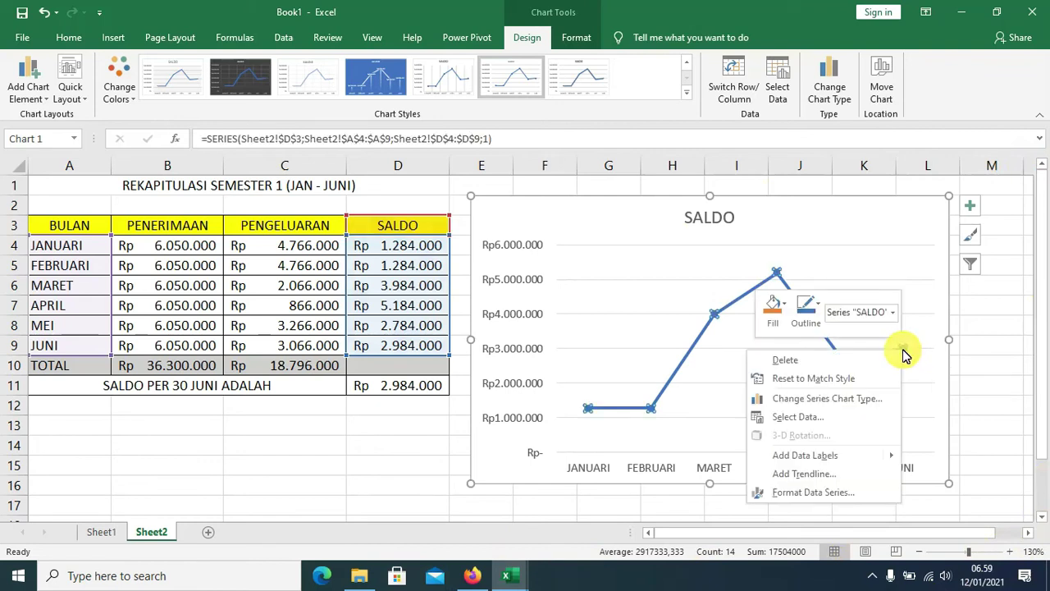
pyautogui.press('Escape')
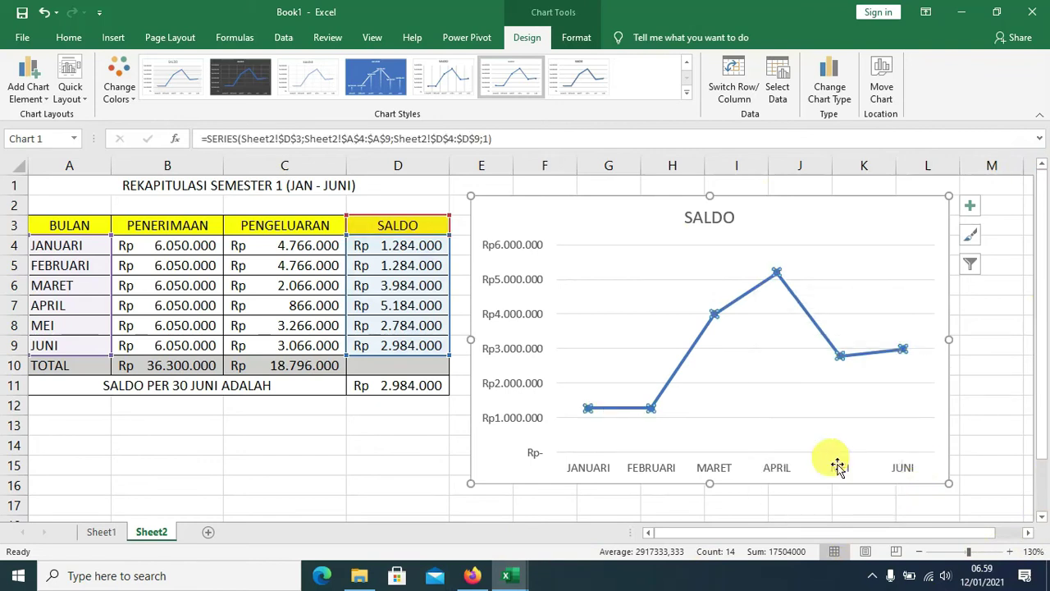
pyautogui.click(991, 374)
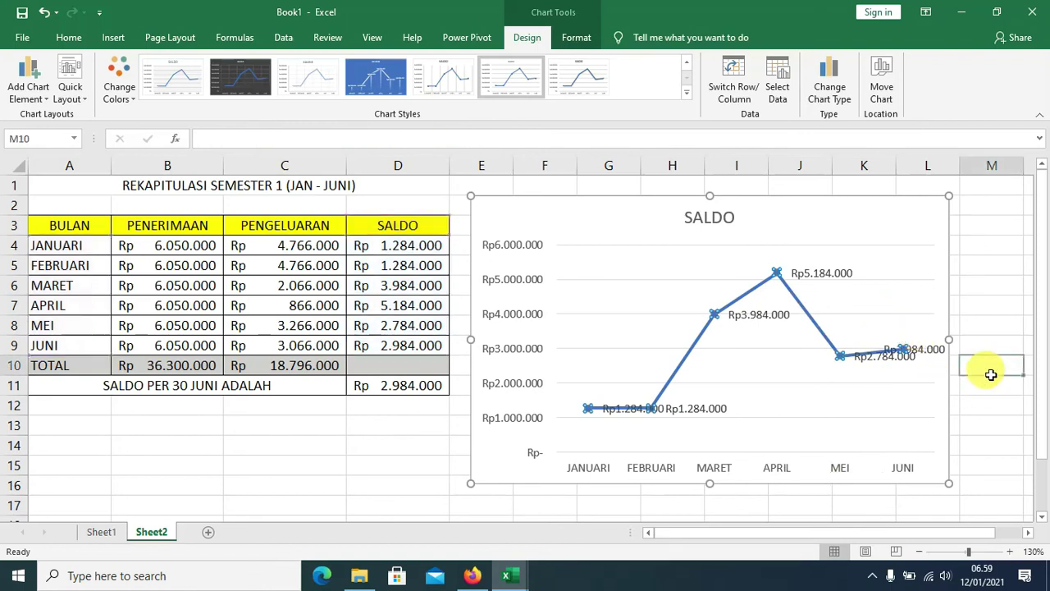
# Move the MEI label below its point and the JUNI label above its point.
pyautogui.click(880, 364)
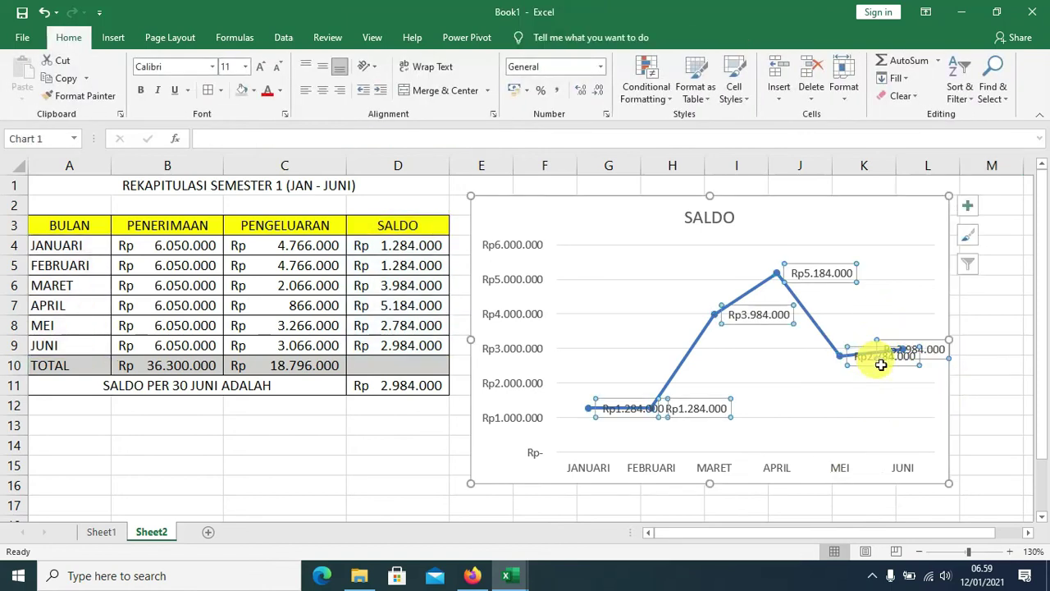
pyautogui.click(869, 353)
pyautogui.moveTo(869, 352); pyautogui.dragTo(840, 374)
pyautogui.click(924, 351)
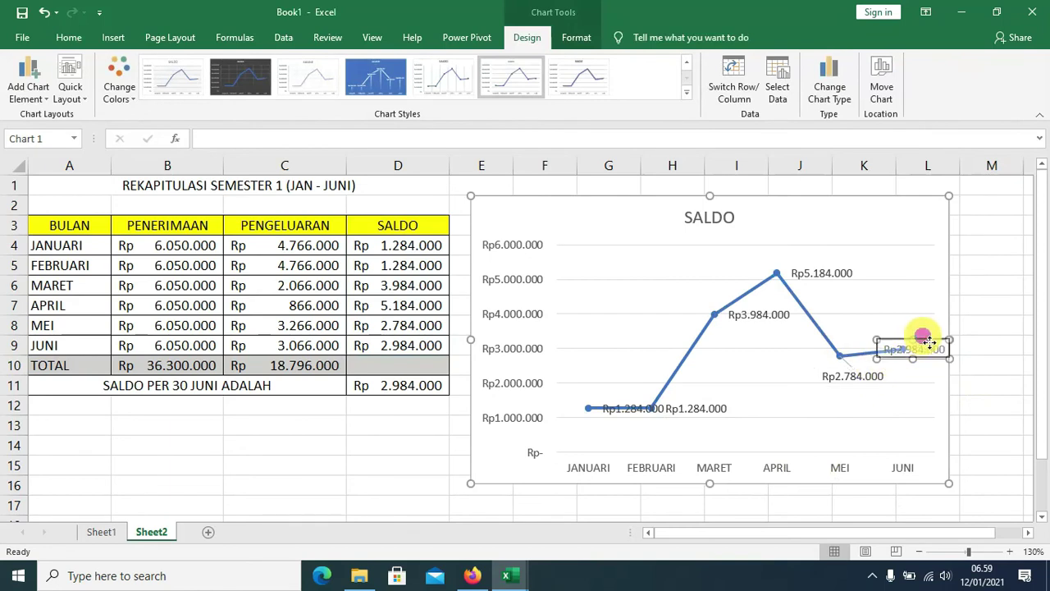
pyautogui.moveTo(927, 345); pyautogui.dragTo(925, 334)
pyautogui.click(996, 315)
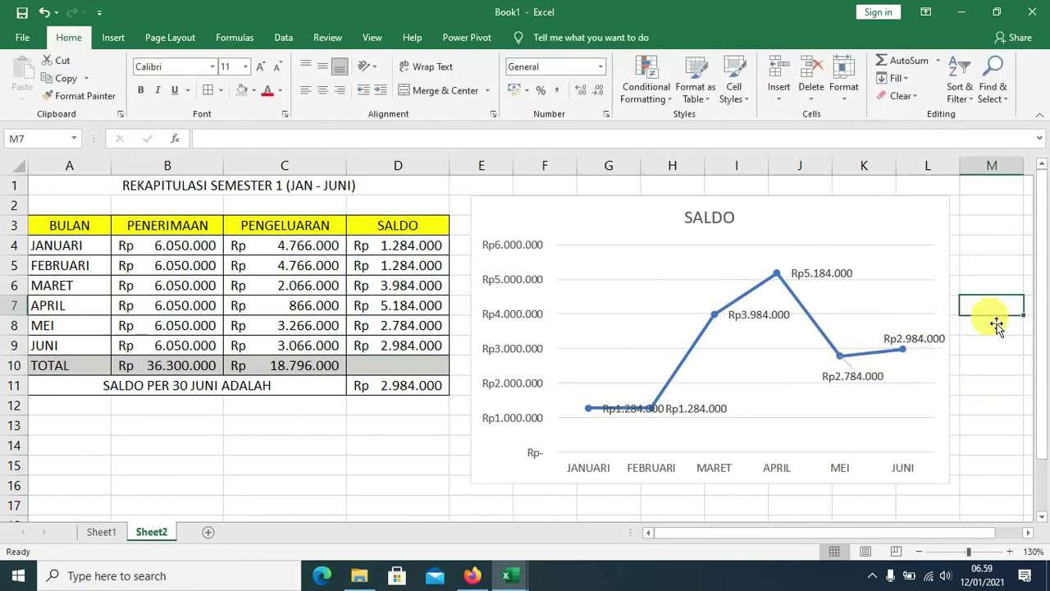
# Move the JANUARI label above its point and the FEBRUARI label below its point.
pyautogui.click(631, 408)
pyautogui.click(632, 408)
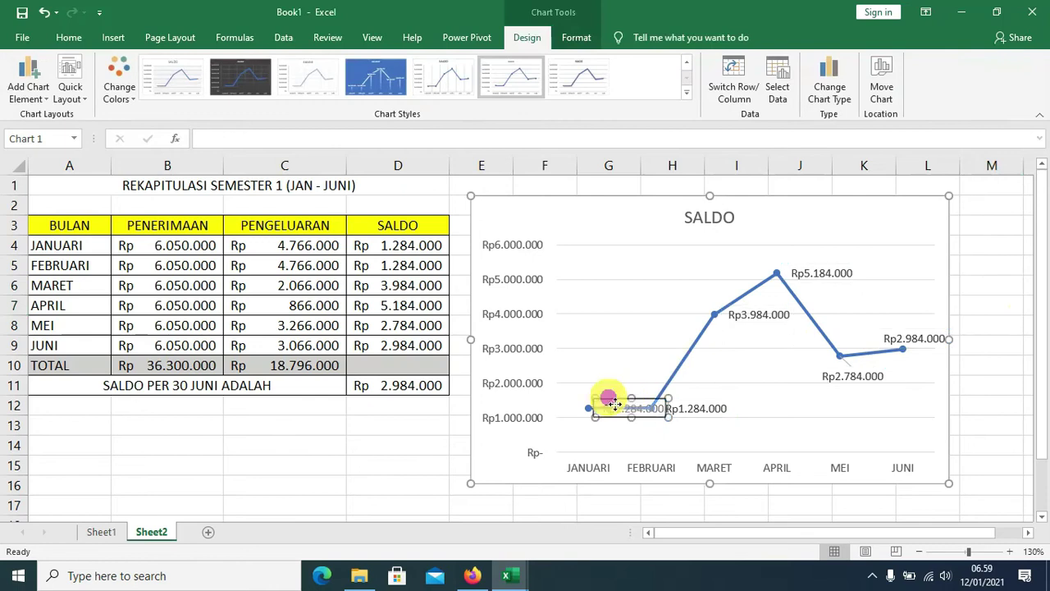
pyautogui.moveTo(632, 408); pyautogui.dragTo(599, 394)
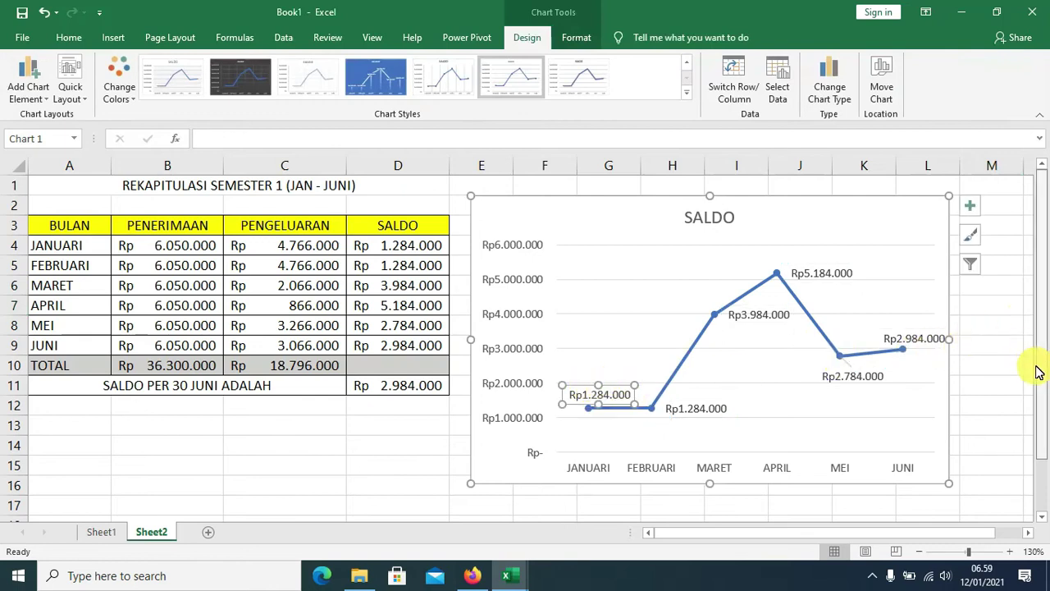
pyautogui.click(719, 412)
pyautogui.moveTo(720, 405); pyautogui.dragTo(716, 408)
pyautogui.click(1002, 309)
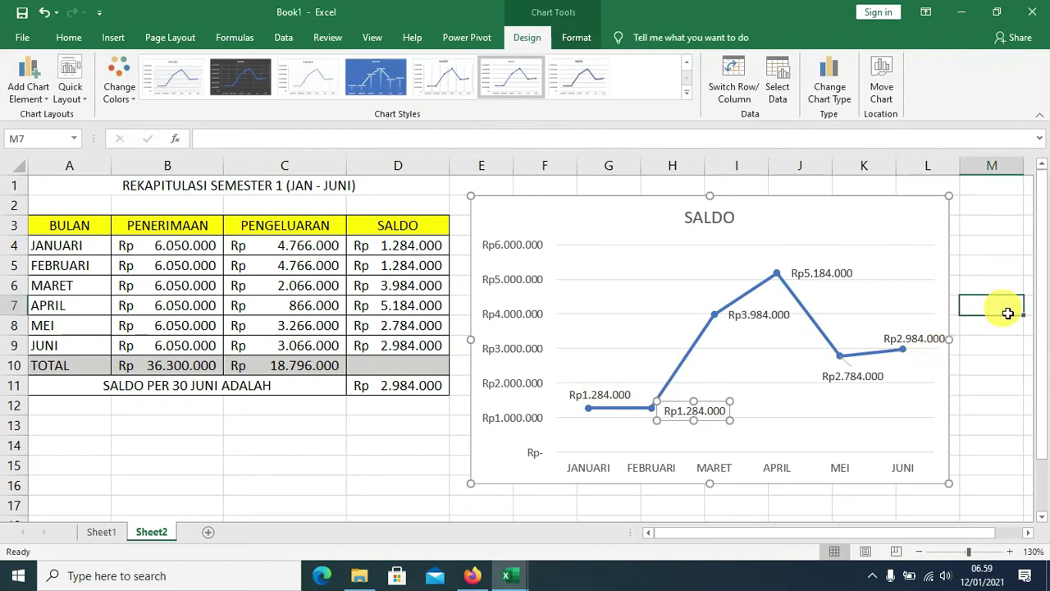
# Change the chart title to 'GRAFIK KAS TARKA GAGAVK LUMAYUNG TAHUN 2020'.
pyautogui.click(712, 216)
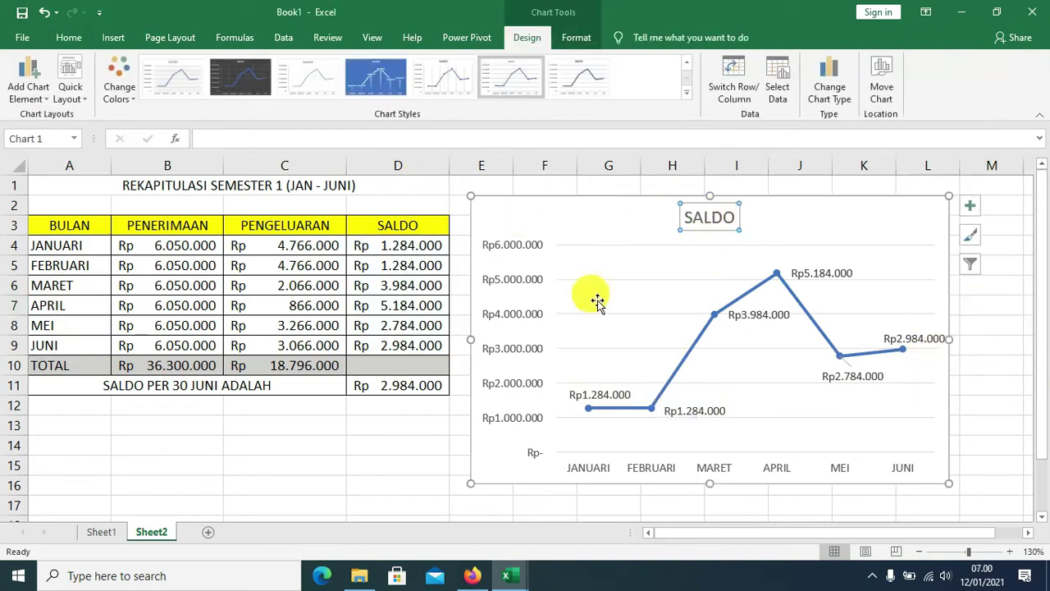
pyautogui.write('G')
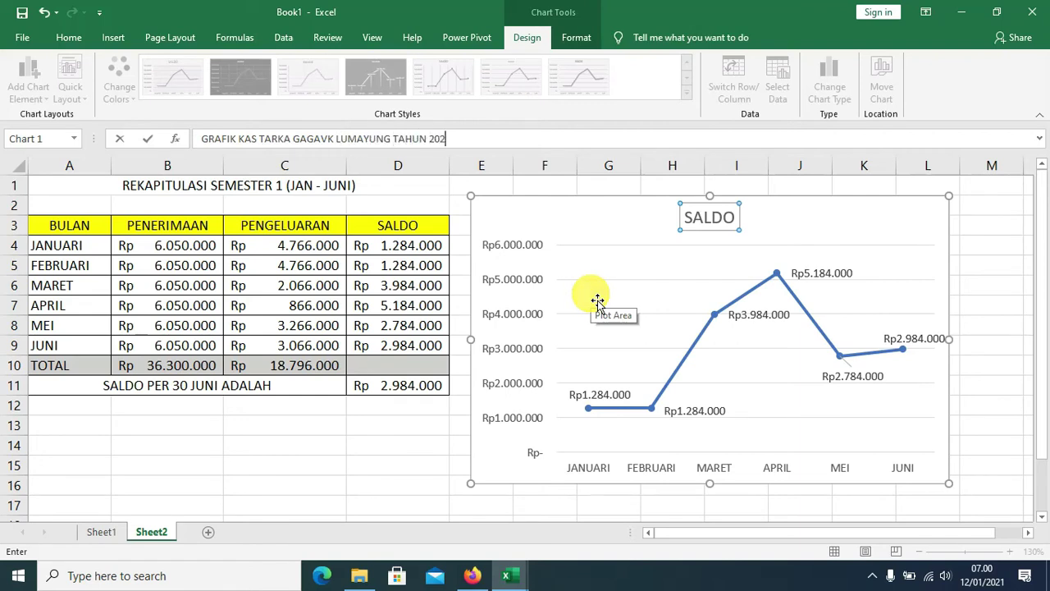
pyautogui.write('0')
pyautogui.press('Return')
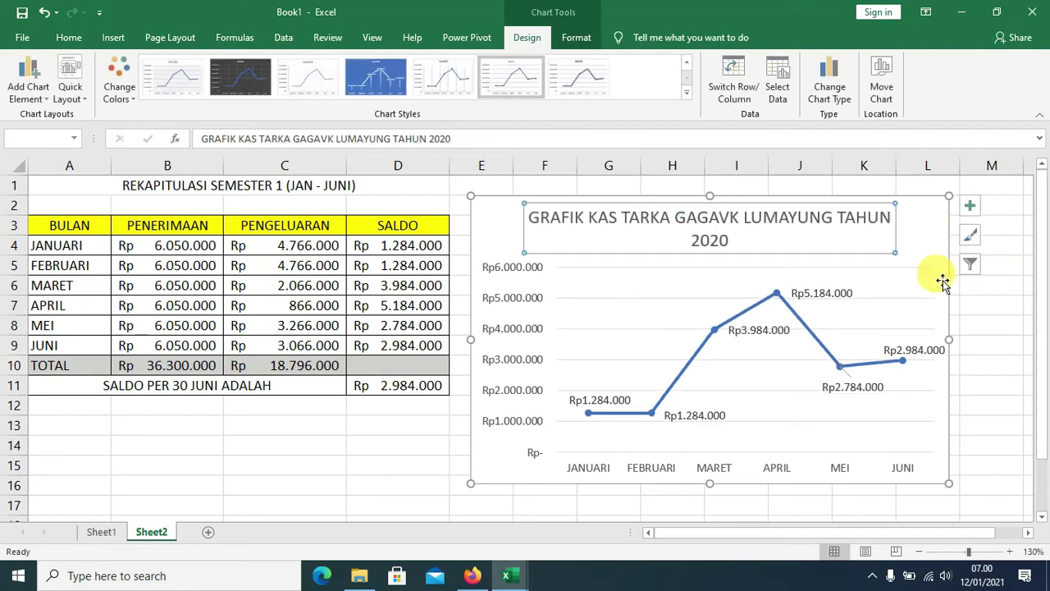
pyautogui.click(1031, 306)
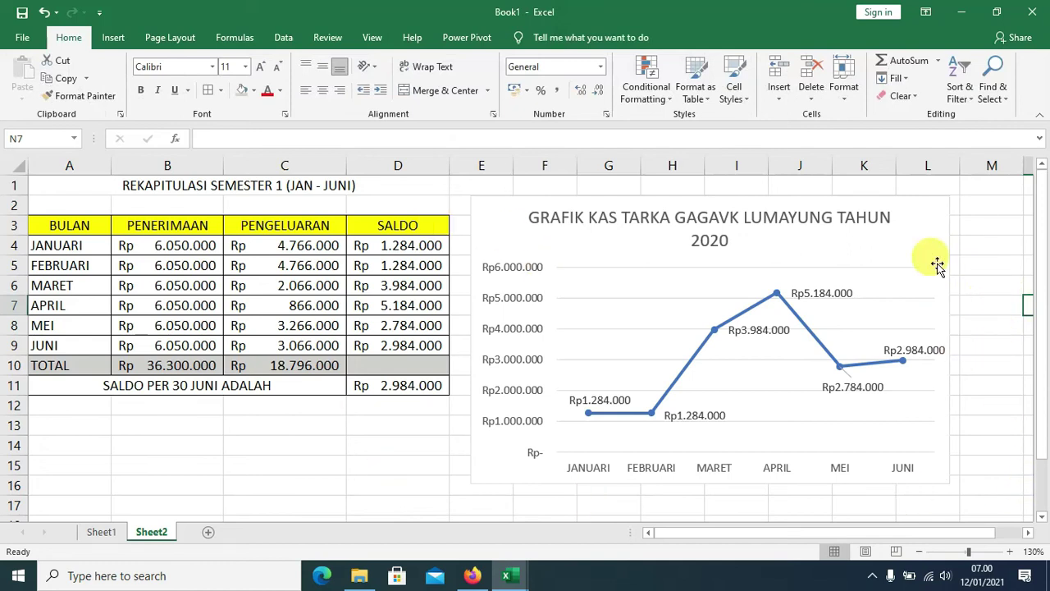
pyautogui.click(937, 266)
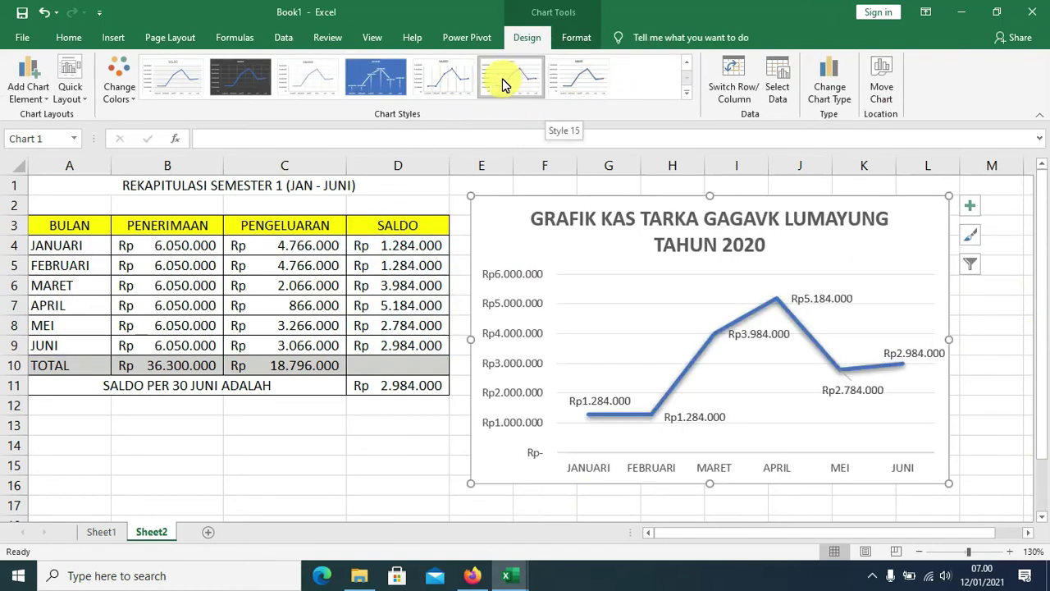
# Apply a new chart style to the cash chart and make its month axis labels bold.
pyautogui.click(462, 84)
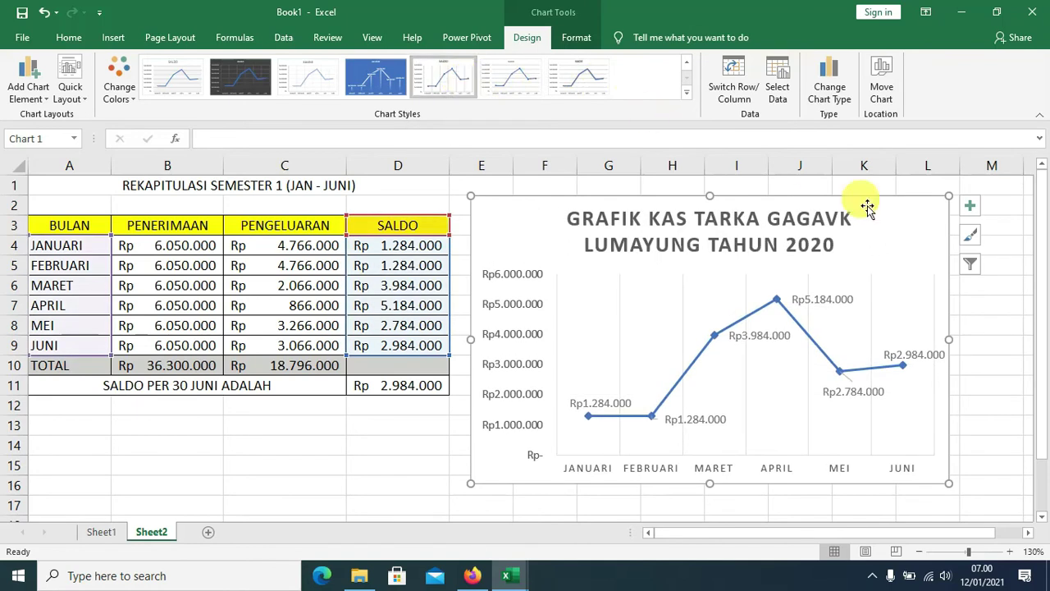
pyautogui.click(1011, 406)
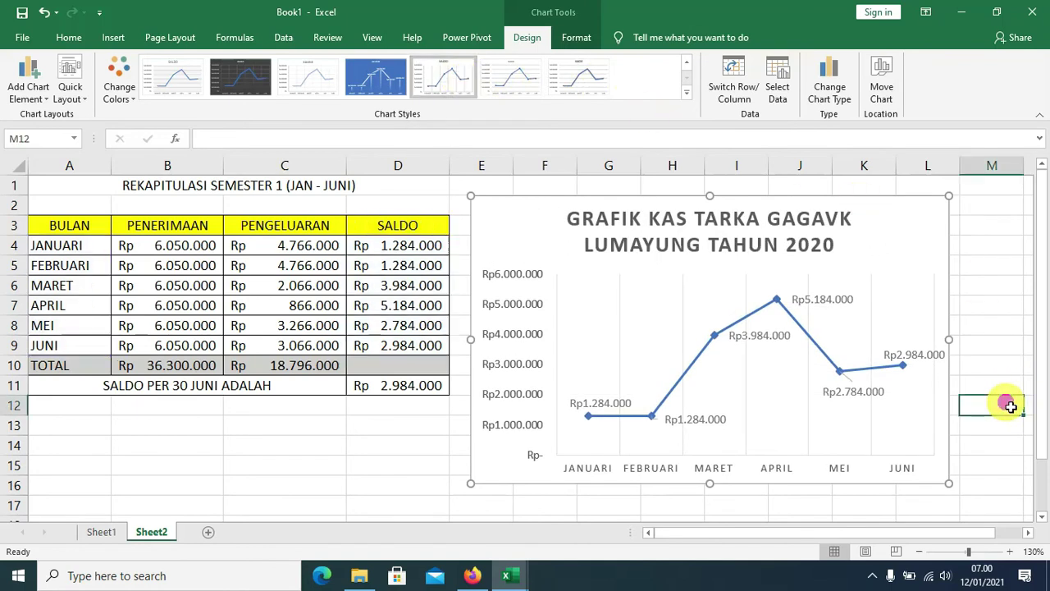
pyautogui.click(714, 470)
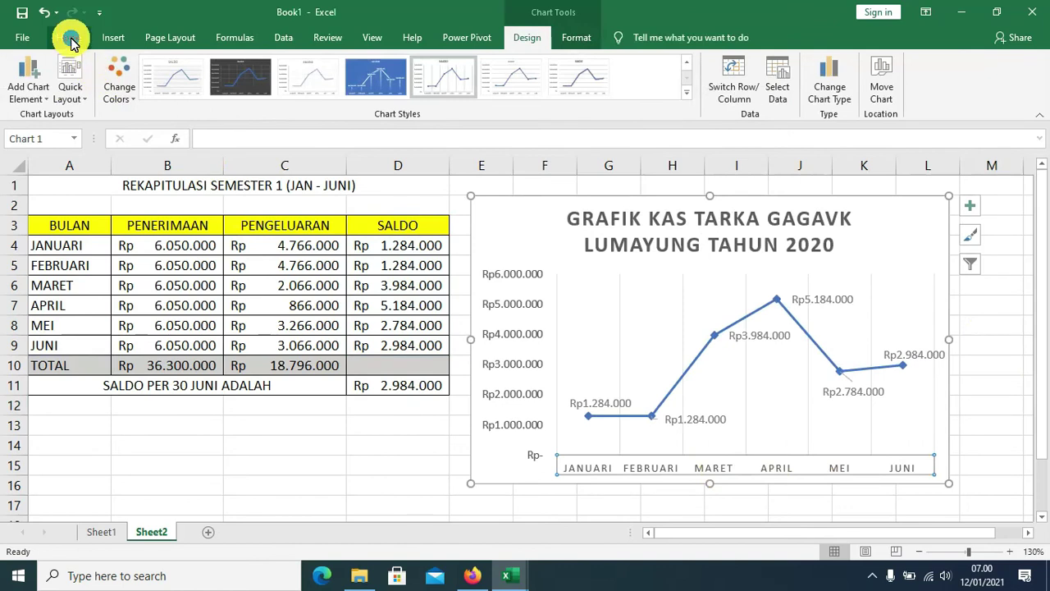
pyautogui.click(71, 38)
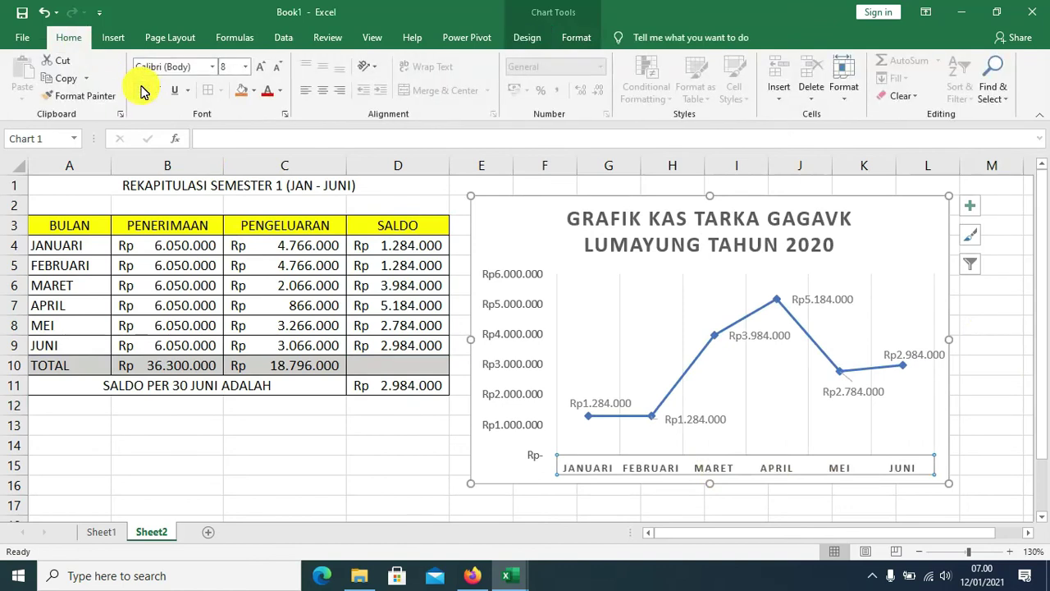
pyautogui.click(1031, 425)
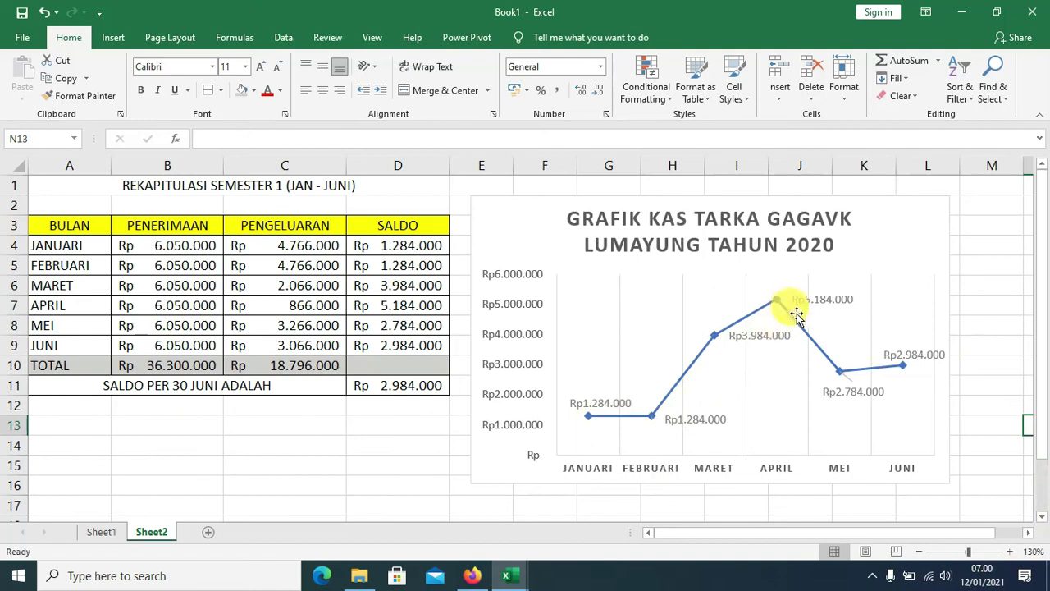
pyautogui.moveTo(778, 304)
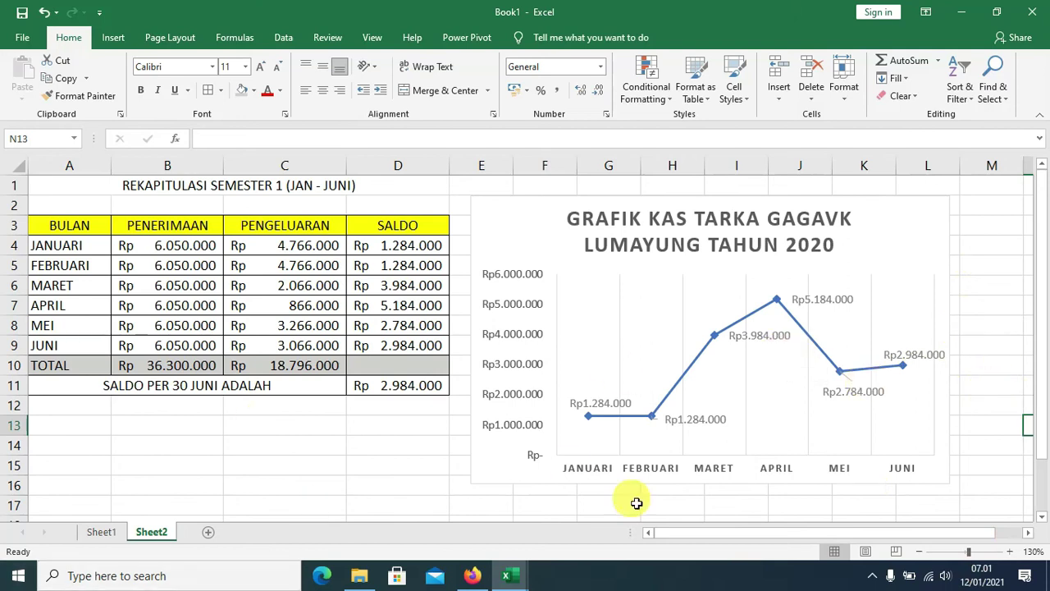
# Switch to Sheet1 and scroll back to the top of the cash report.
pyautogui.click(101, 532)
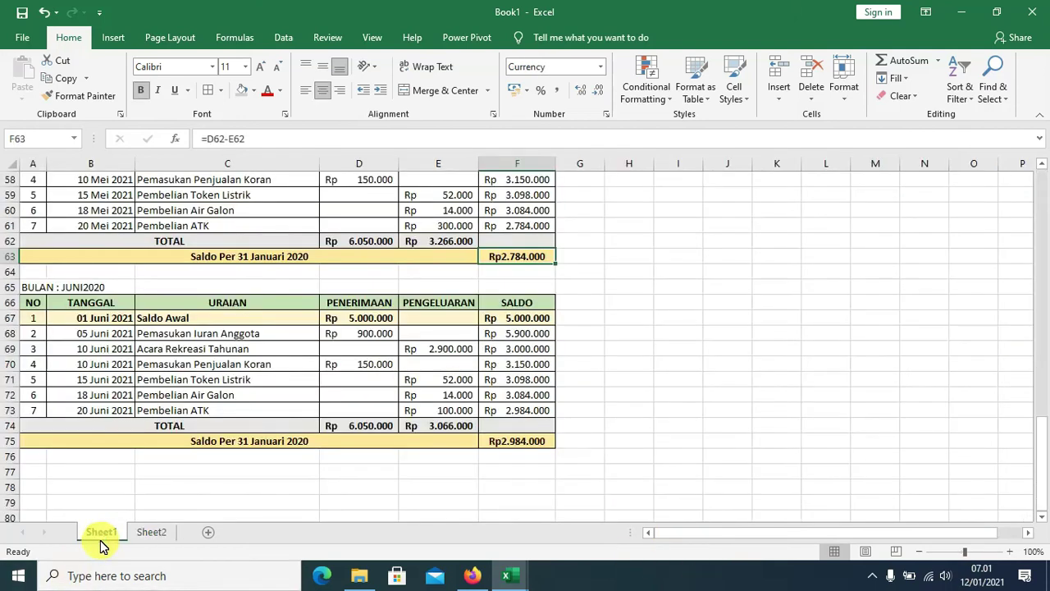
pyautogui.scroll(8, 845, 433)
pyautogui.scroll(7, 844, 432)
pyautogui.scroll(5, 845, 432)
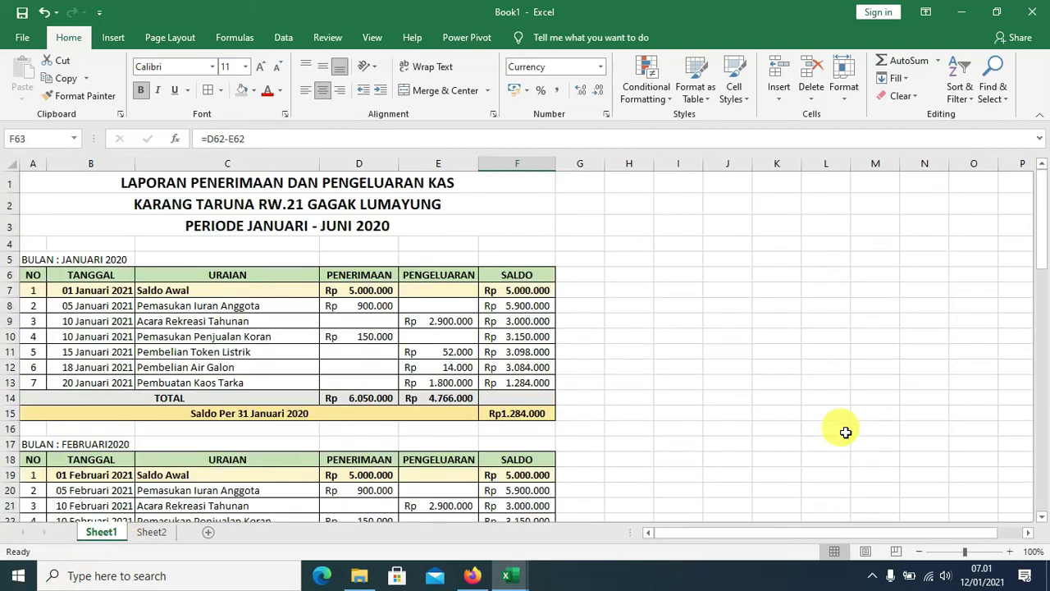
pyautogui.moveTo(1040, 254)
pyautogui.mouseDown()
pyautogui.moveTo(1043, 146)
pyautogui.moveTo(1047, 161)
pyautogui.mouseUp()
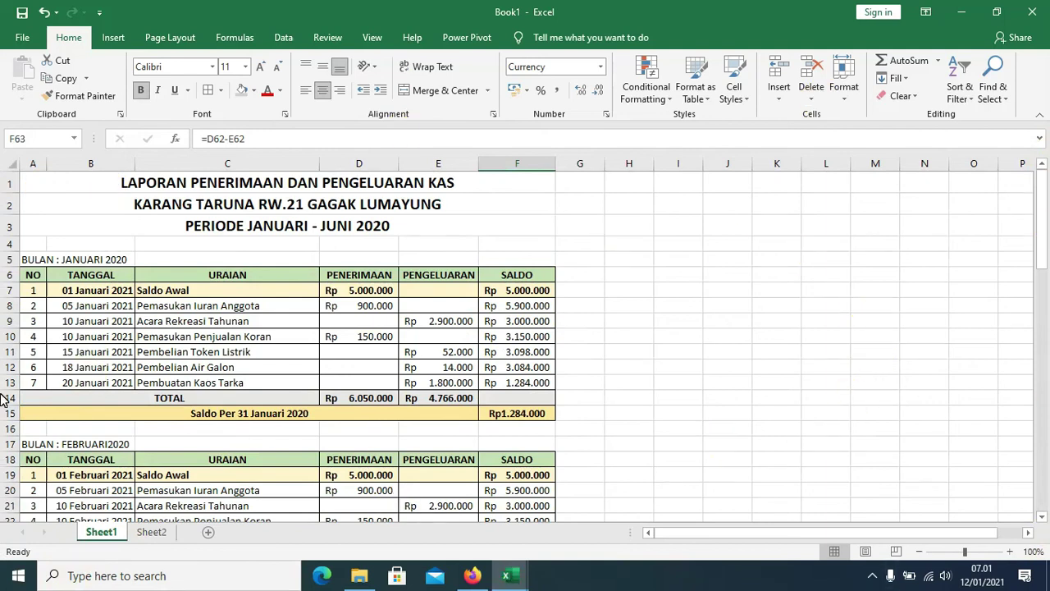
# Set Sheet1's page to portrait orientation on A4 paper.
pyautogui.click(179, 39)
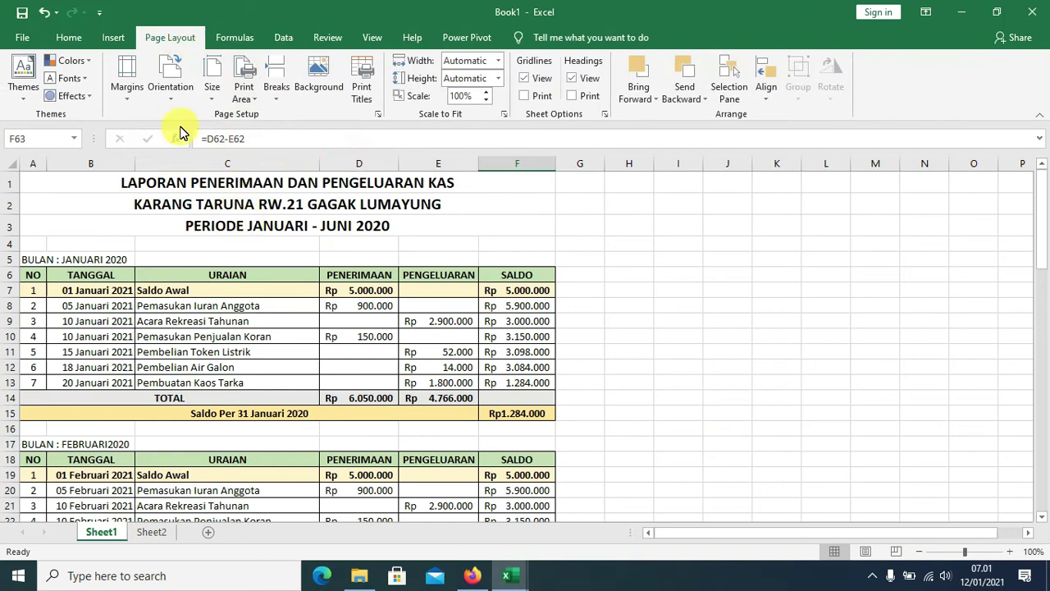
pyautogui.click(172, 97)
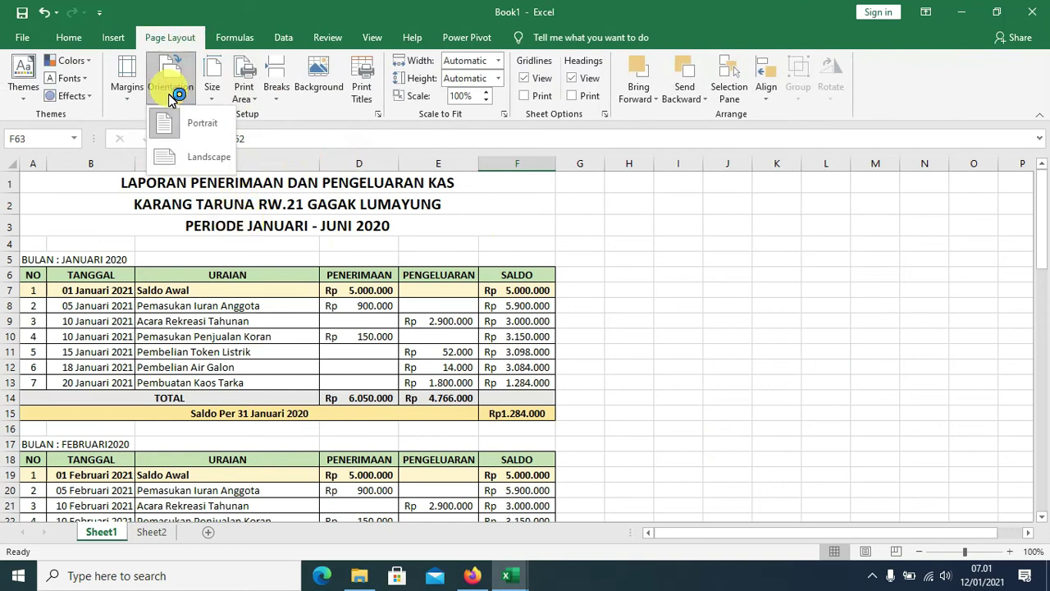
pyautogui.click(195, 127)
pyautogui.click(212, 92)
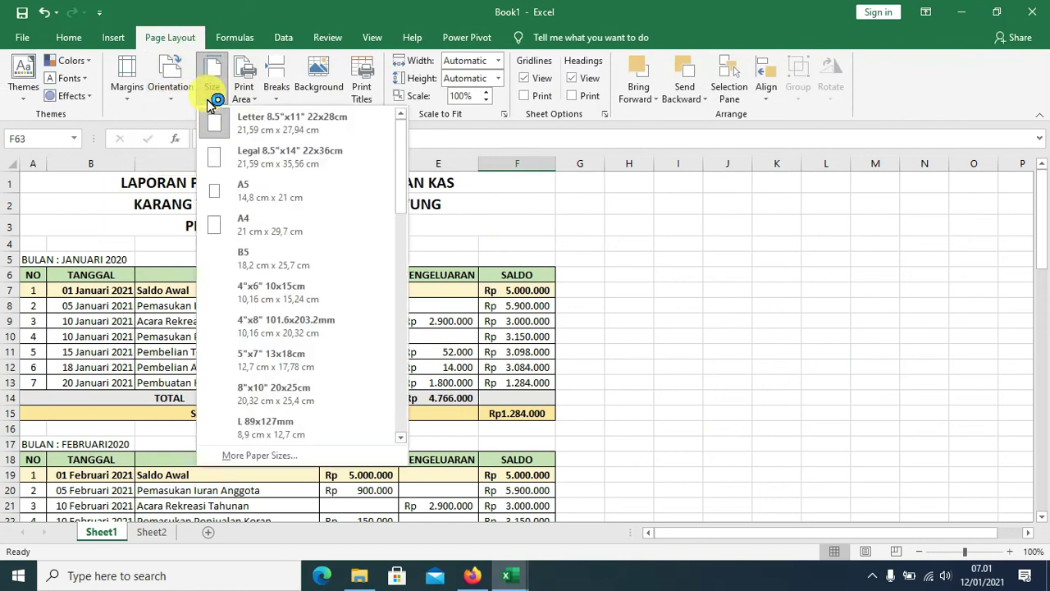
pyautogui.click(253, 232)
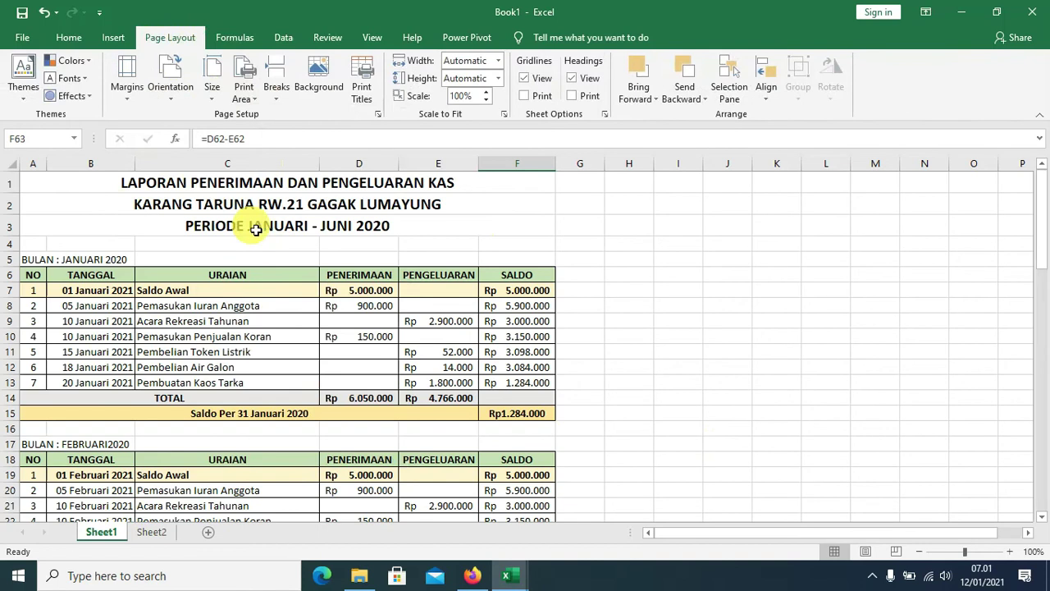
pyautogui.click(711, 292)
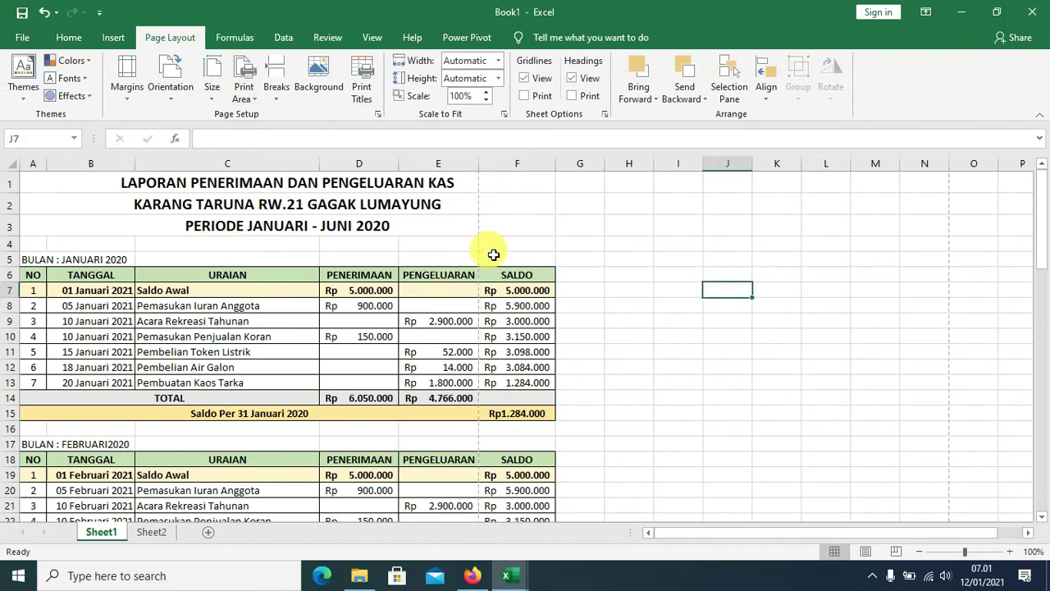
pyautogui.click(22, 37)
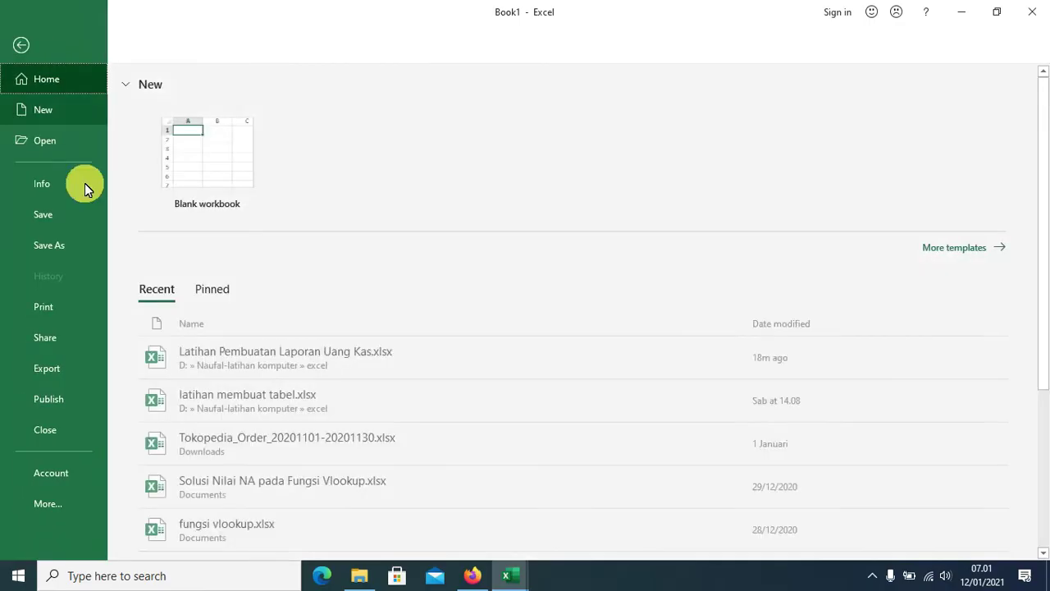
# In print preview, widen the left and right margins so the SALDO column fits on 2 pages.
pyautogui.click(57, 305)
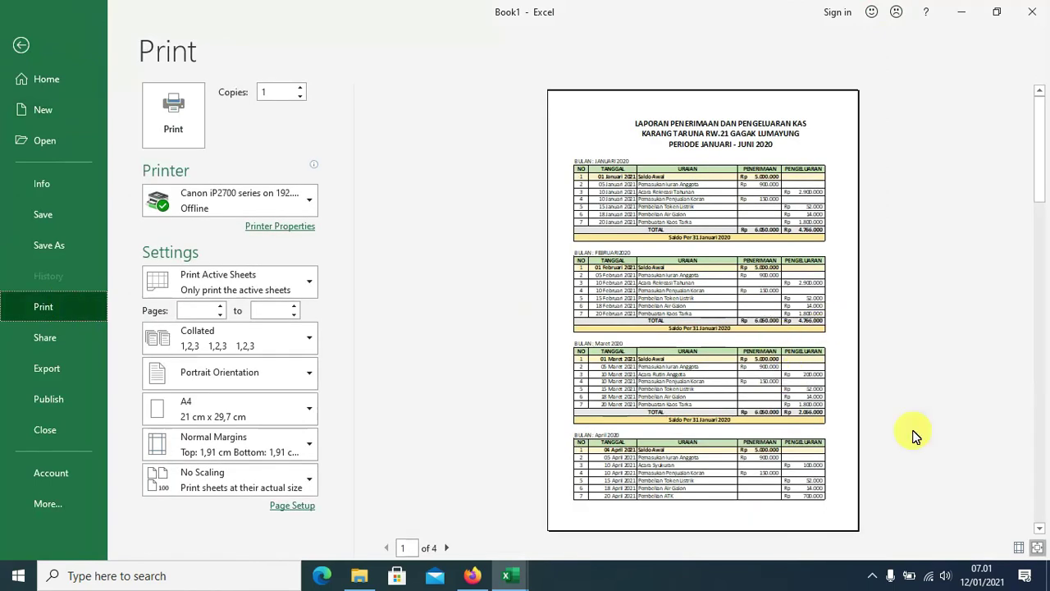
pyautogui.click(1038, 548)
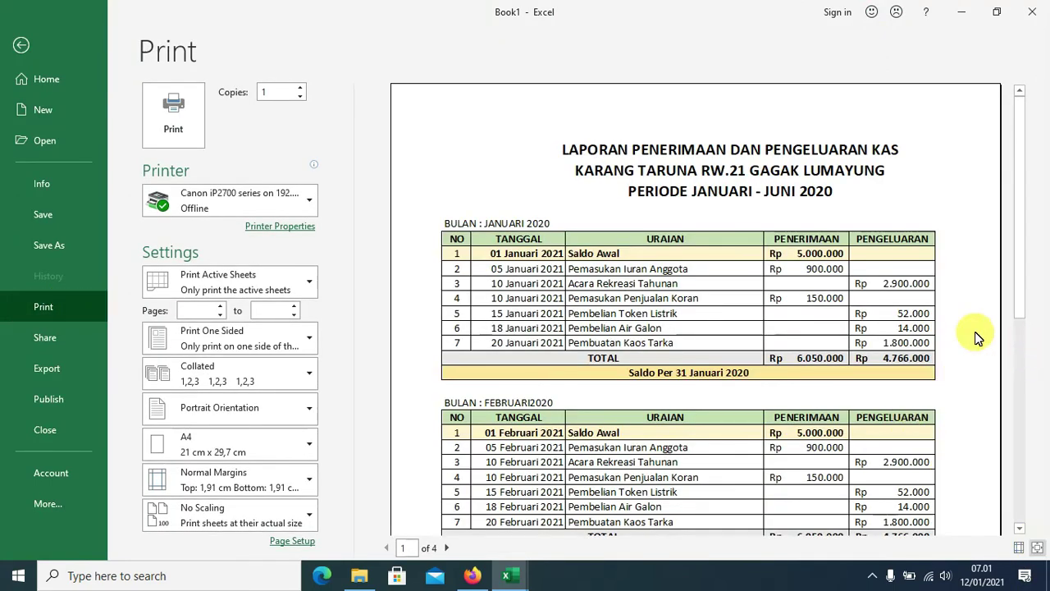
pyautogui.click(1019, 547)
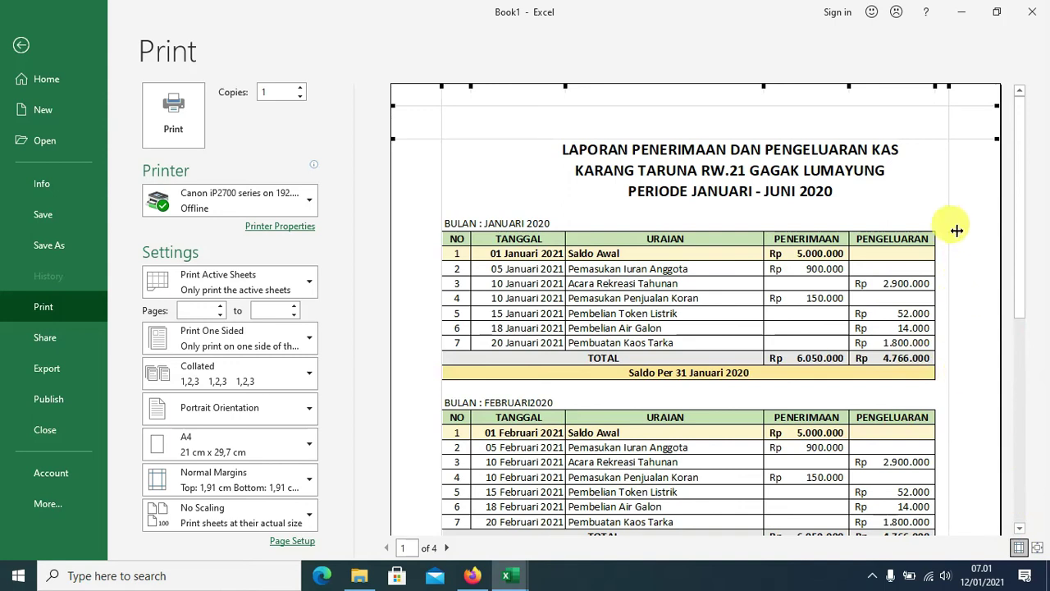
pyautogui.moveTo(952, 229); pyautogui.dragTo(996, 235)
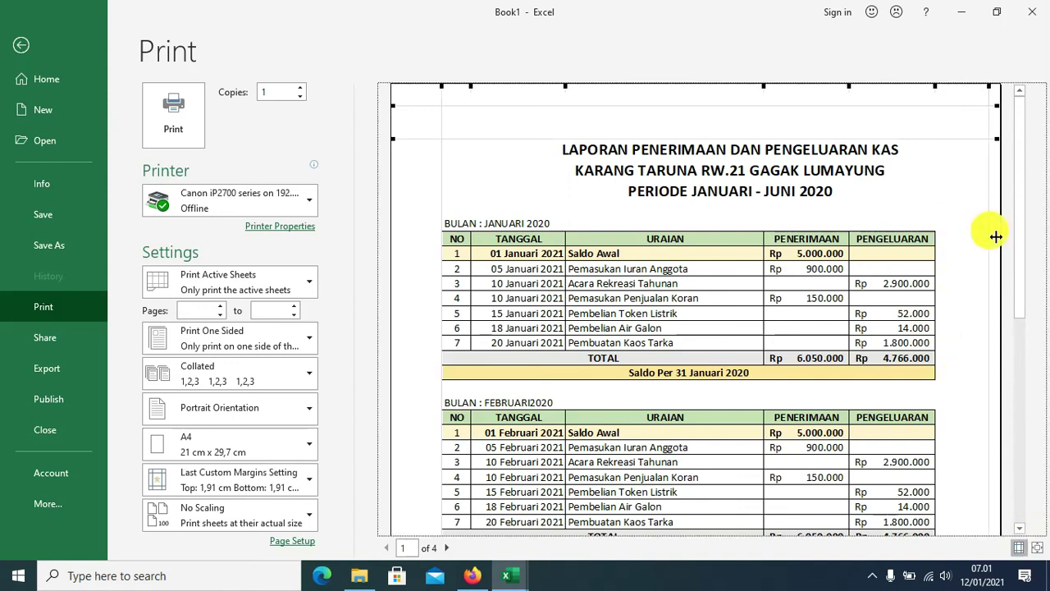
pyautogui.moveTo(450, 123); pyautogui.dragTo(406, 132)
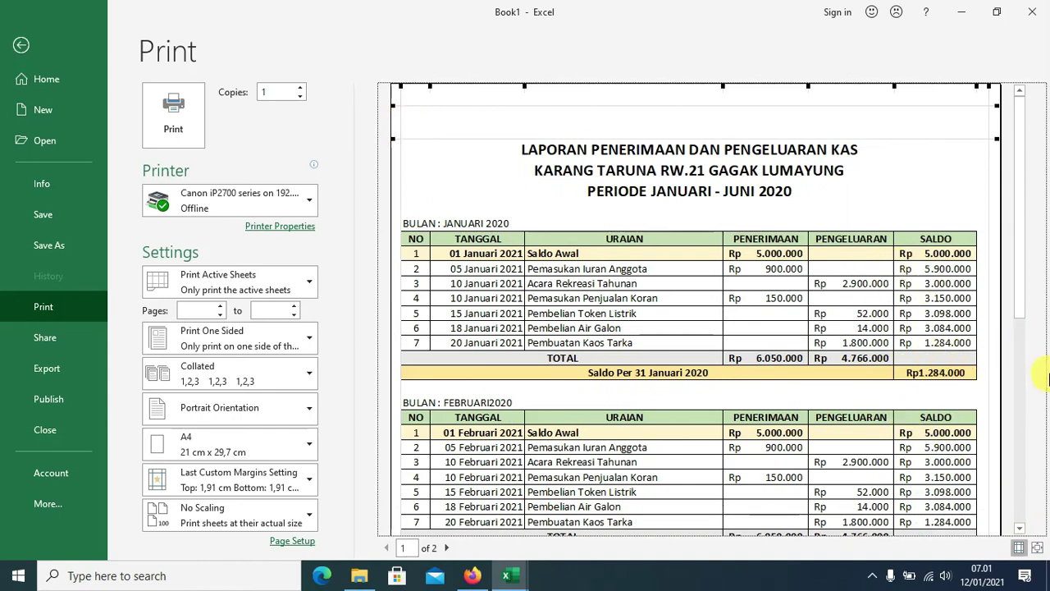
pyautogui.click(1019, 529)
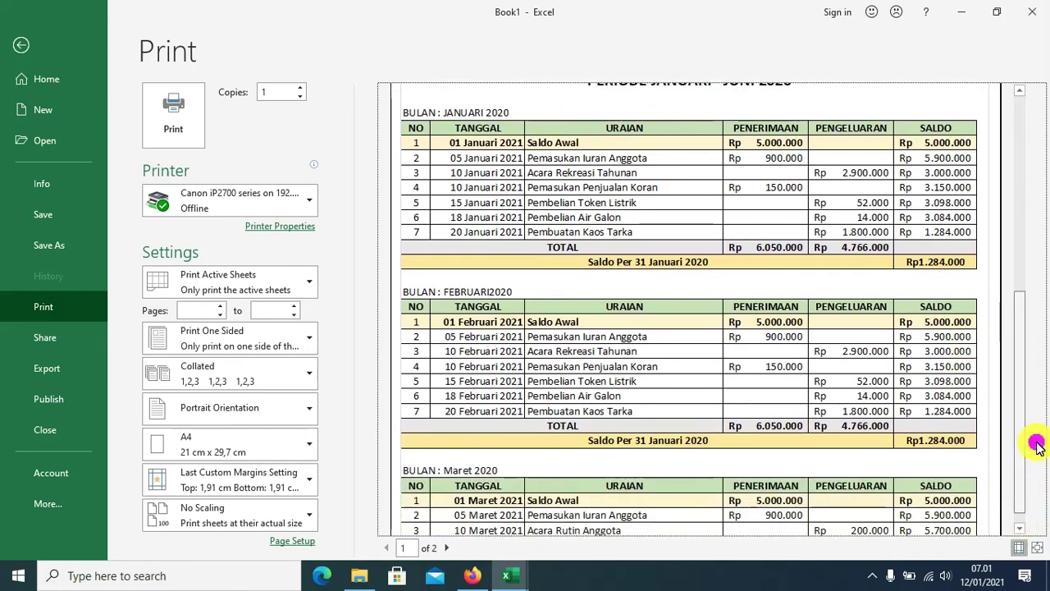
pyautogui.scroll(-3, 598, 507)
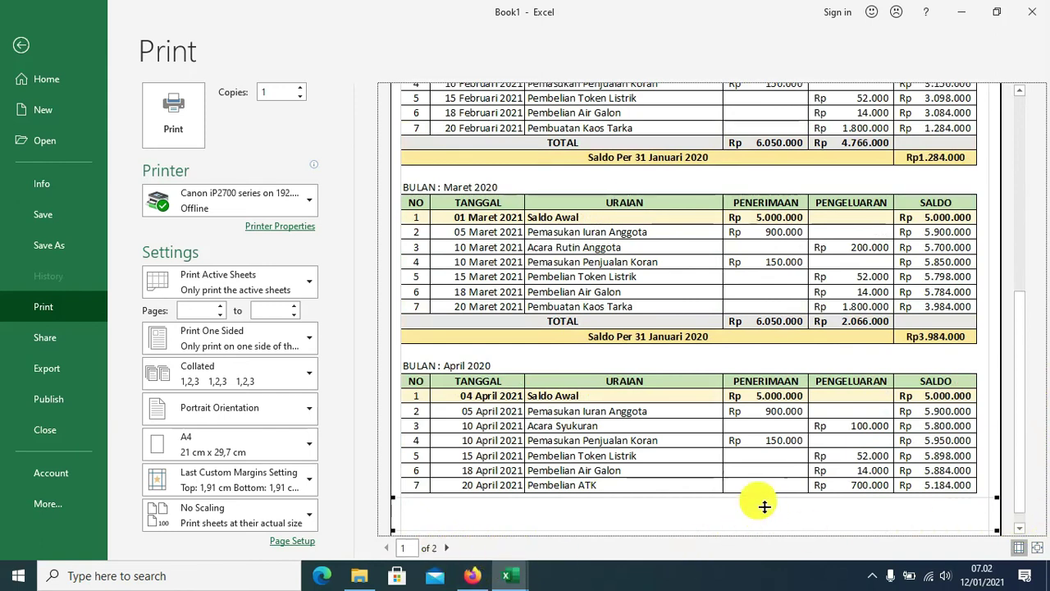
# Set the print scale to 85% and confirm the preview still shows 2 pages.
pyautogui.press('Escape')
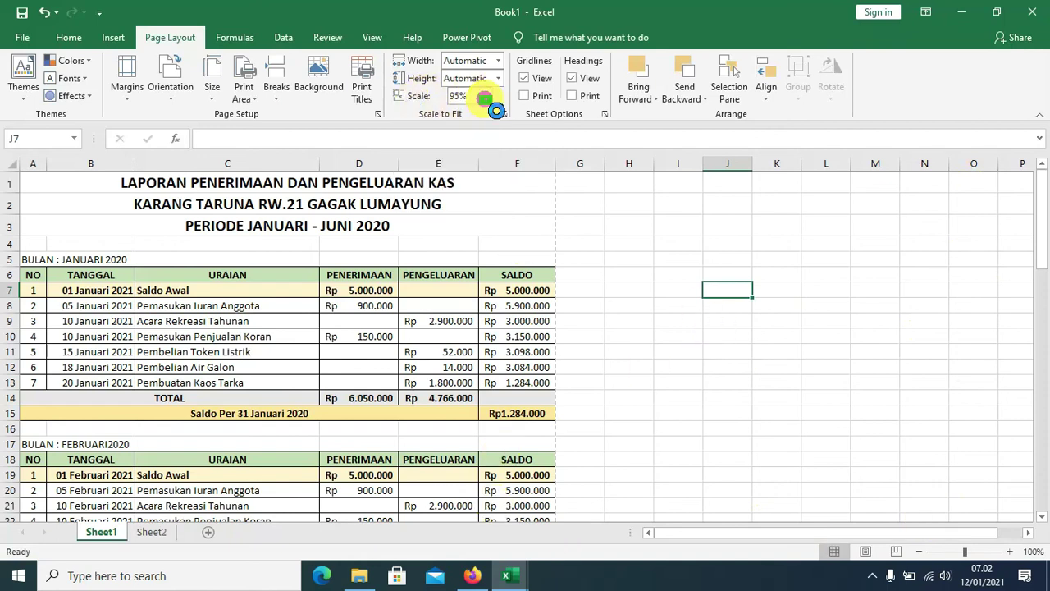
pyautogui.click(21, 41)
pyautogui.click(62, 303)
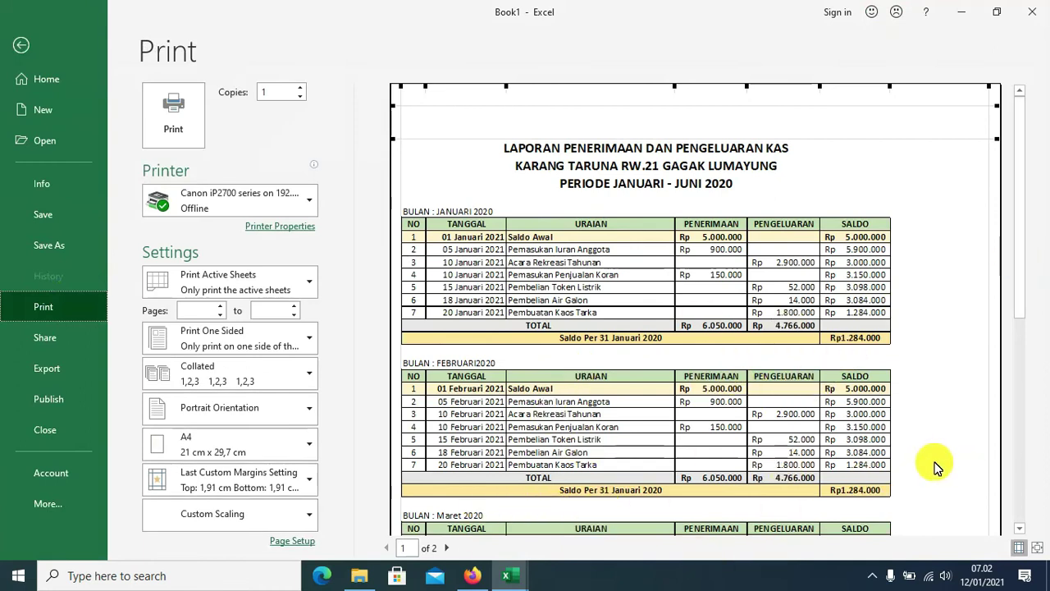
pyautogui.press('Escape')
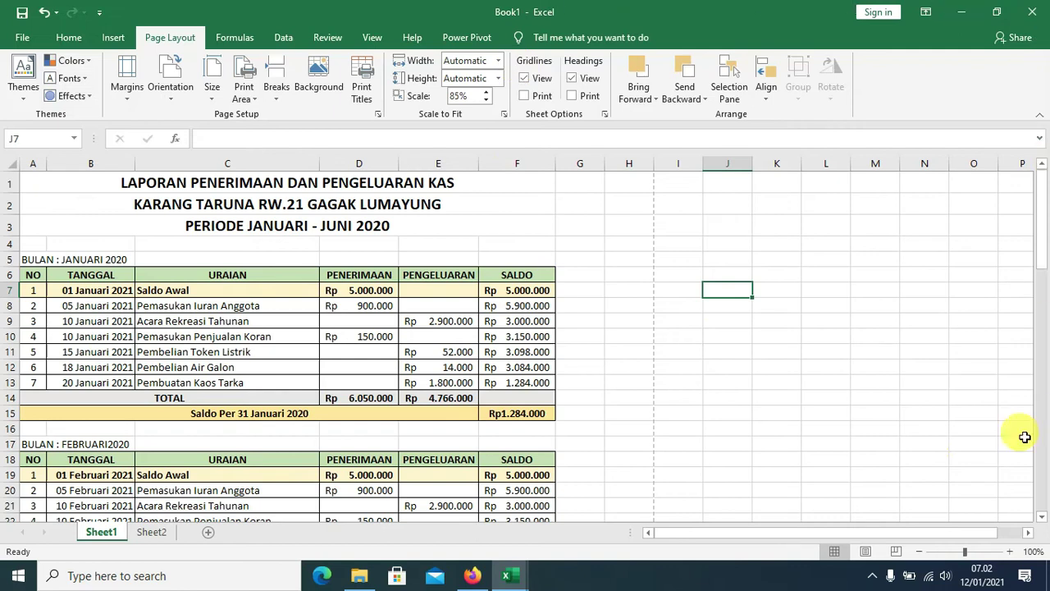
# Switch to Page Break Preview and move the row 58 page break below row 75.
pyautogui.click(372, 38)
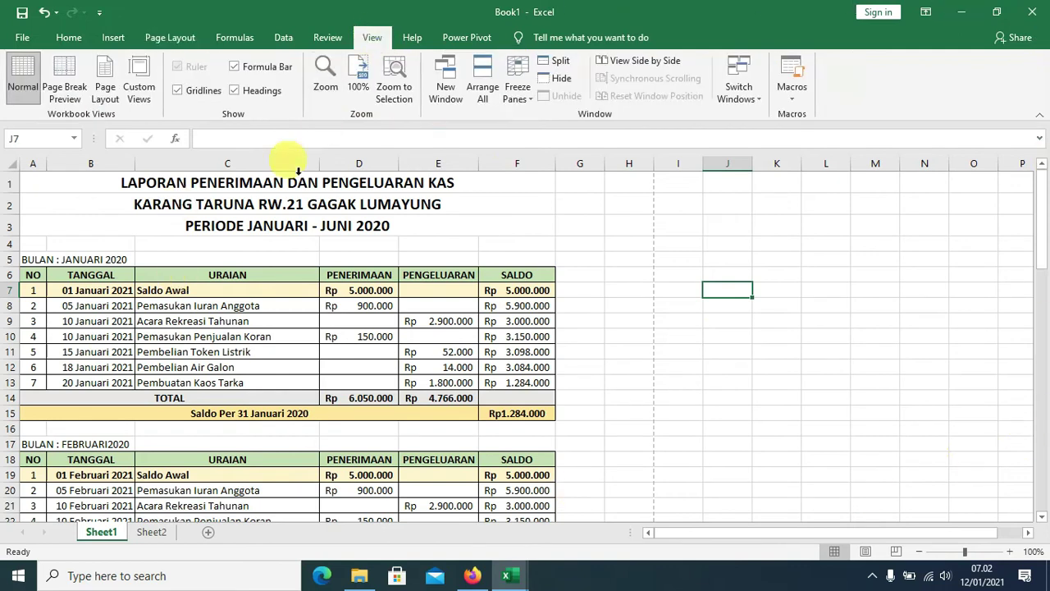
pyautogui.click(69, 82)
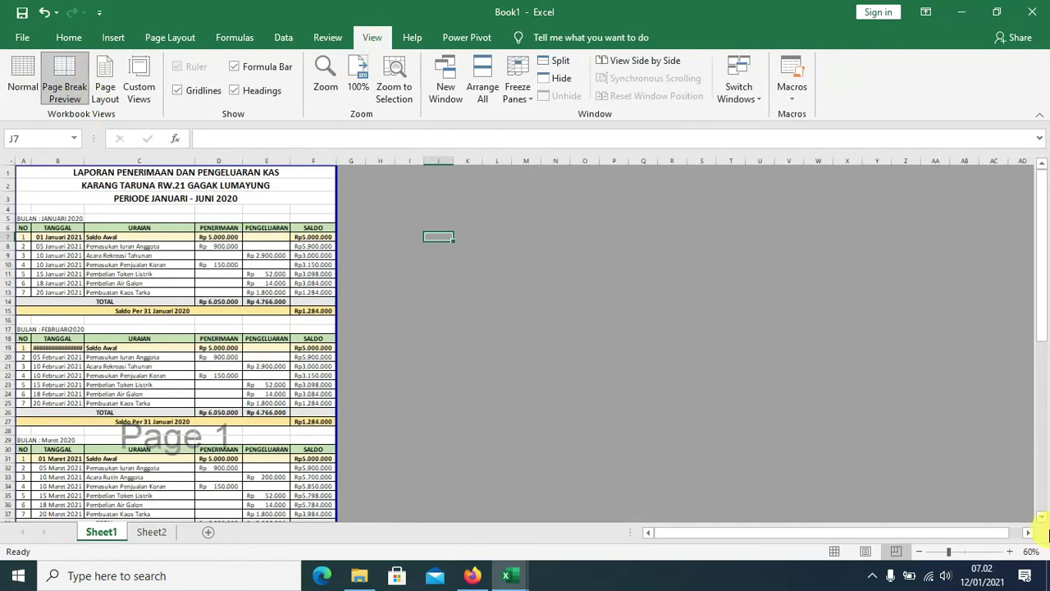
pyautogui.click(1041, 517)
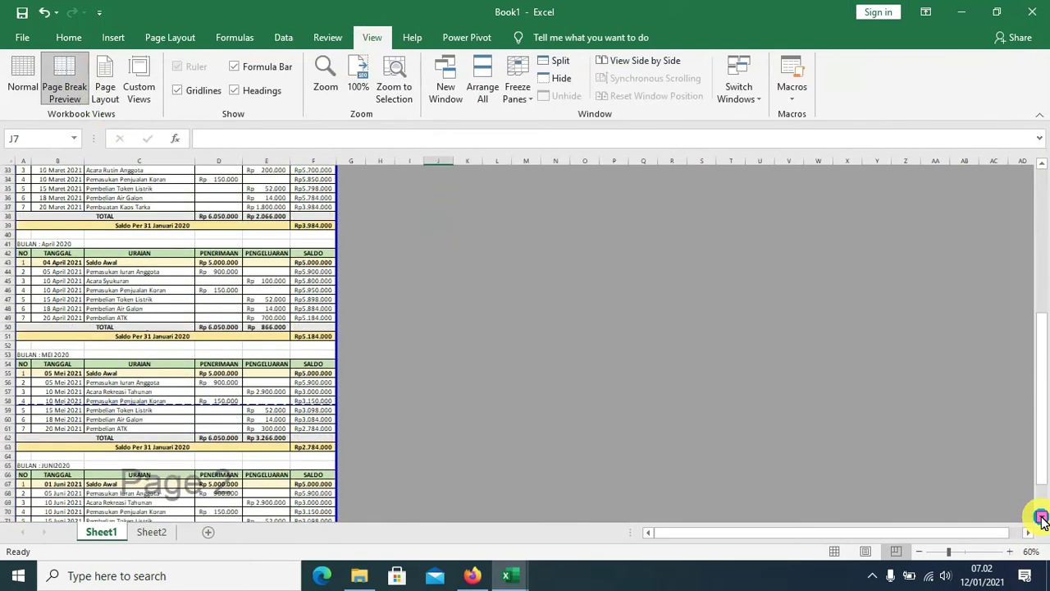
pyautogui.moveTo(1041, 517); pyautogui.dragTo(1041, 516)
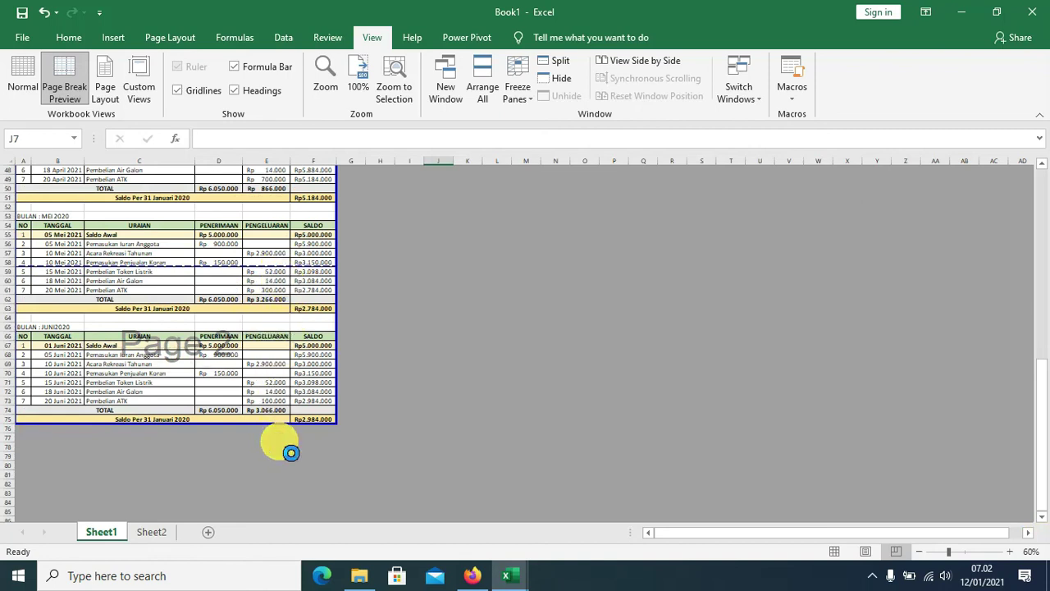
pyautogui.moveTo(294, 280); pyautogui.dragTo(305, 433)
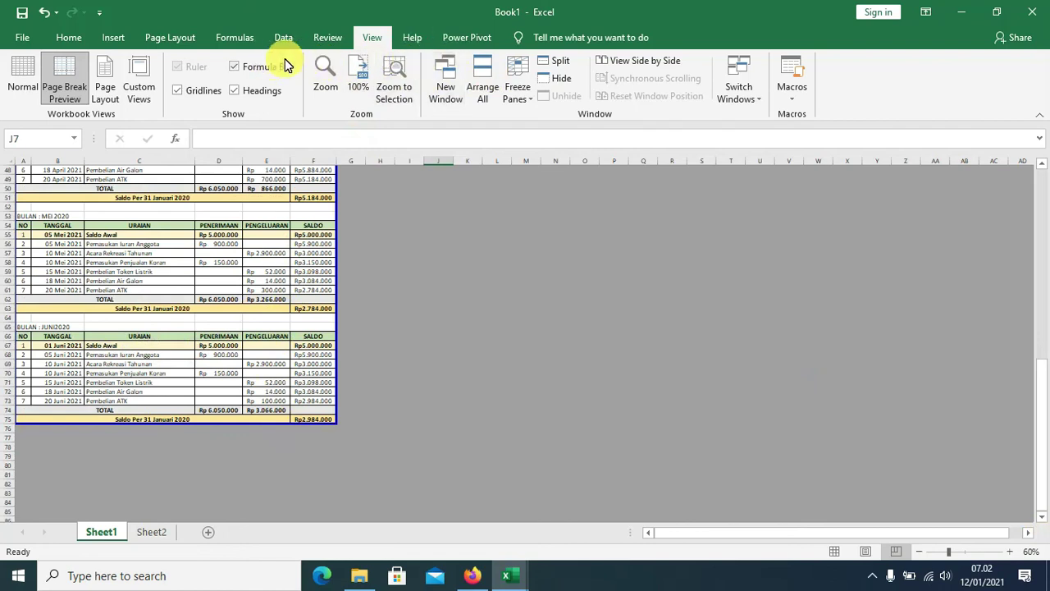
# Scroll through the whole cash report down to the June table.
pyautogui.click(171, 41)
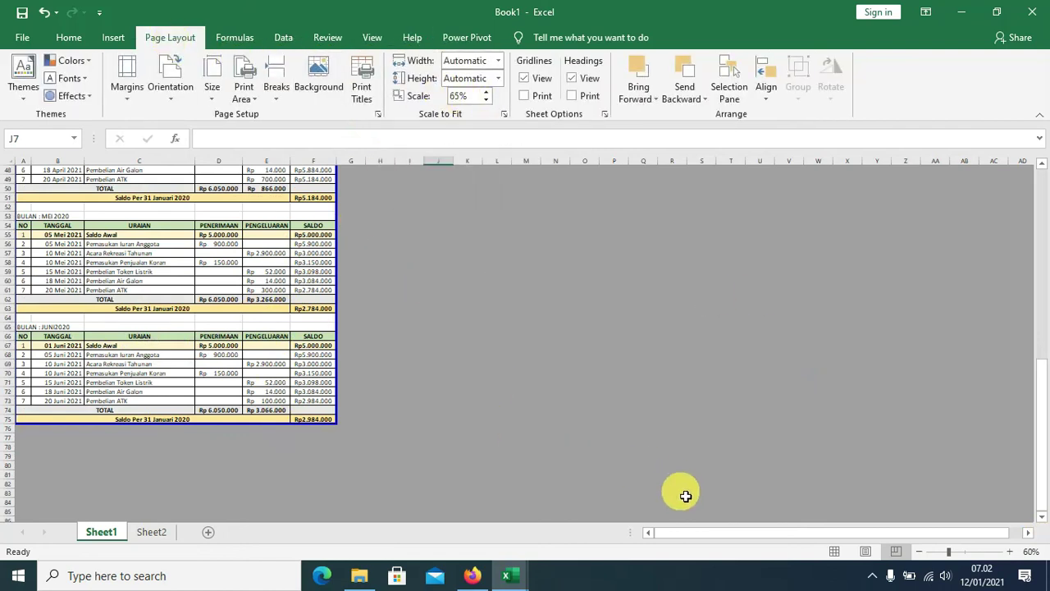
pyautogui.scroll(13, 738, 410)
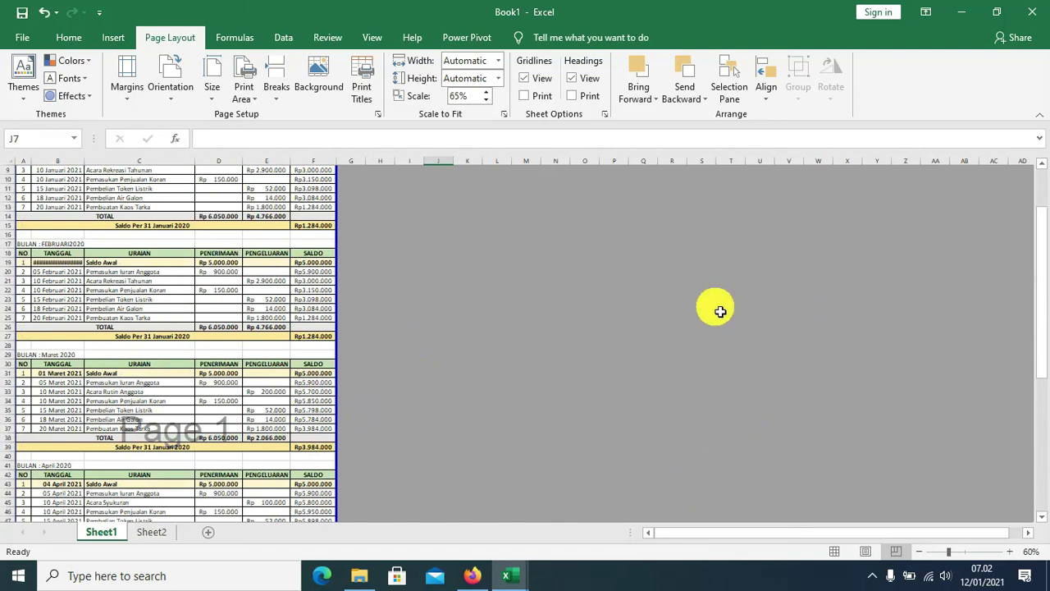
pyautogui.scroll(3, 736, 315)
pyautogui.scroll(-5, 741, 315)
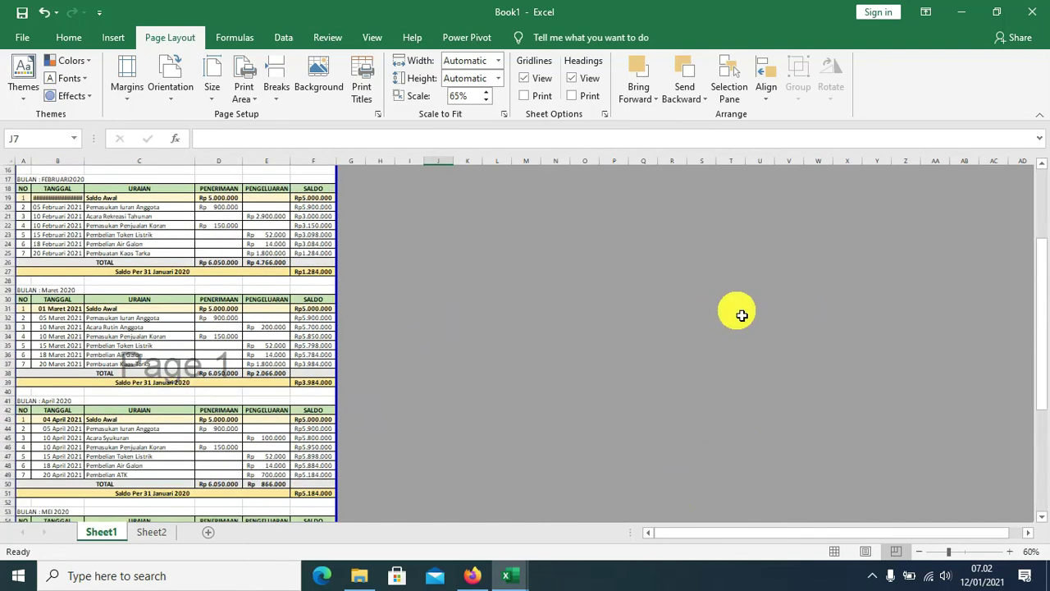
pyautogui.scroll(-3, 741, 316)
pyautogui.scroll(-1, 741, 316)
pyautogui.scroll(-3, 743, 316)
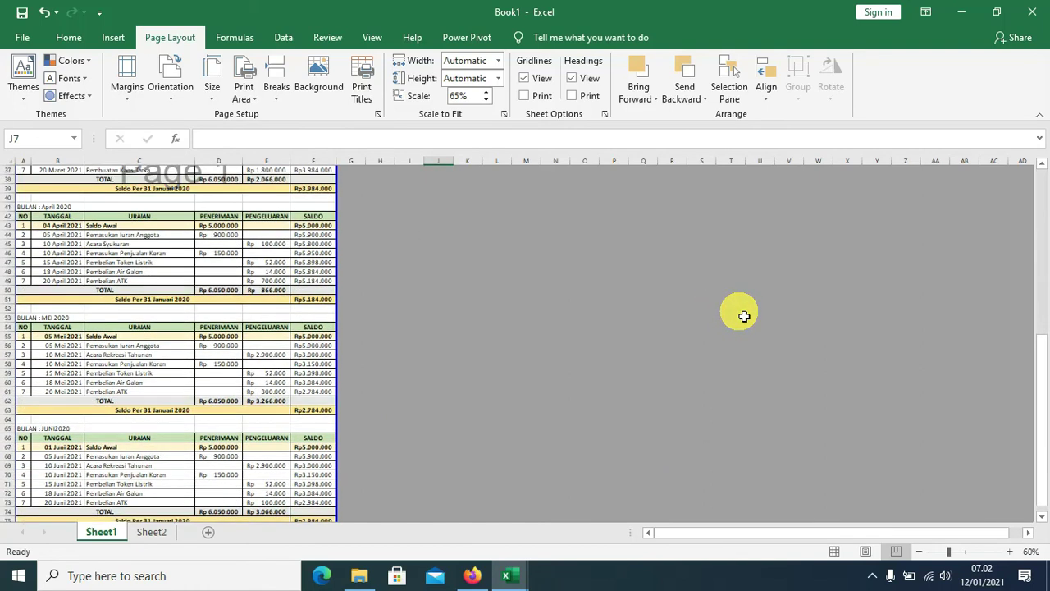
pyautogui.scroll(-3, 745, 316)
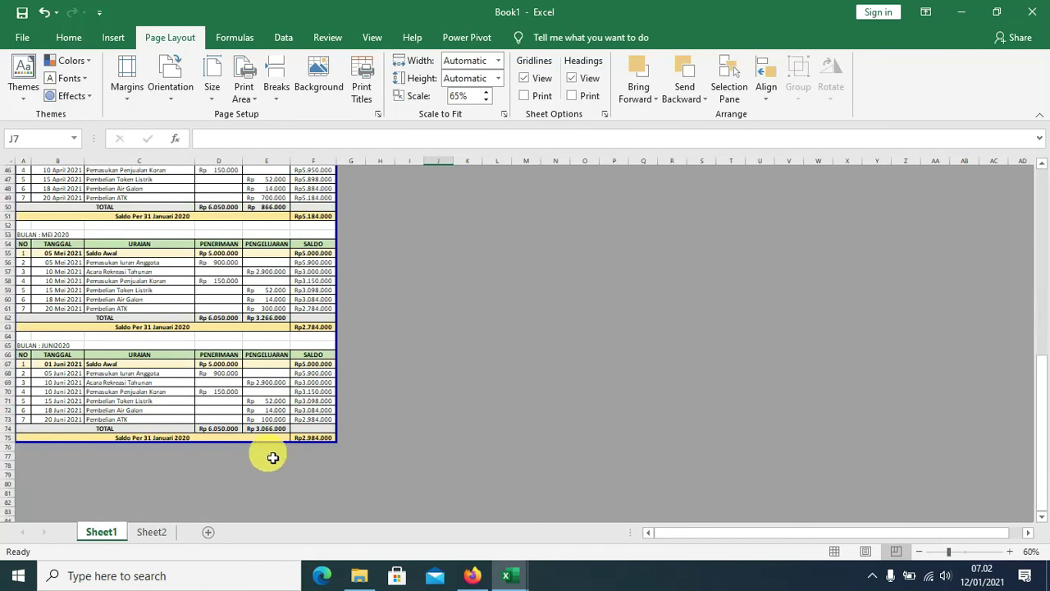
pyautogui.scroll(-1, 508, 398)
# Move the page break to row 40, just above the April table.
pyautogui.moveTo(280, 424); pyautogui.dragTo(270, 506)
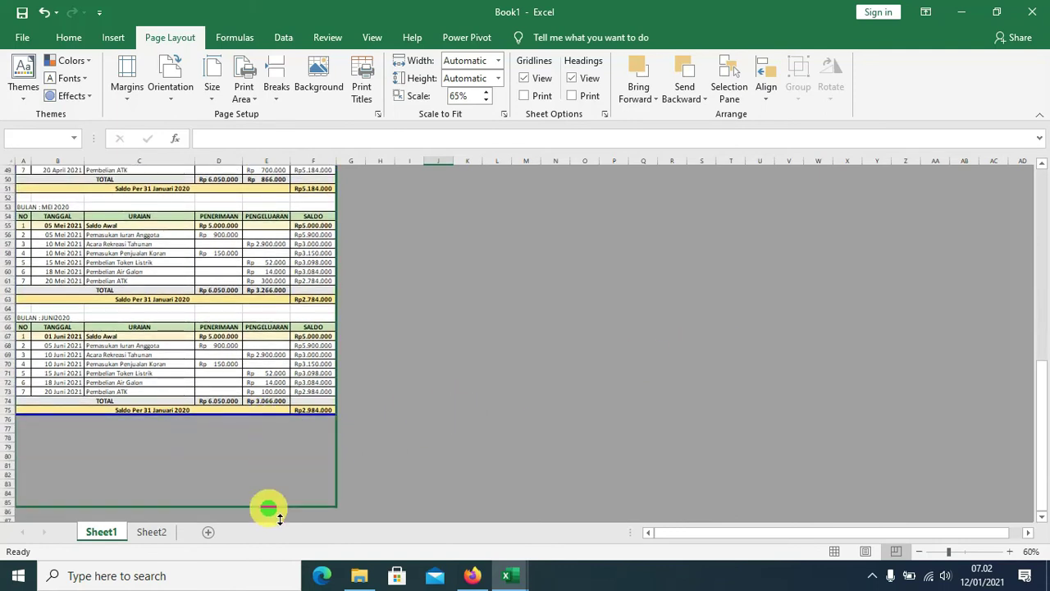
pyautogui.scroll(15, 494, 402)
pyautogui.scroll(-8, 504, 415)
pyautogui.scroll(-6, 511, 413)
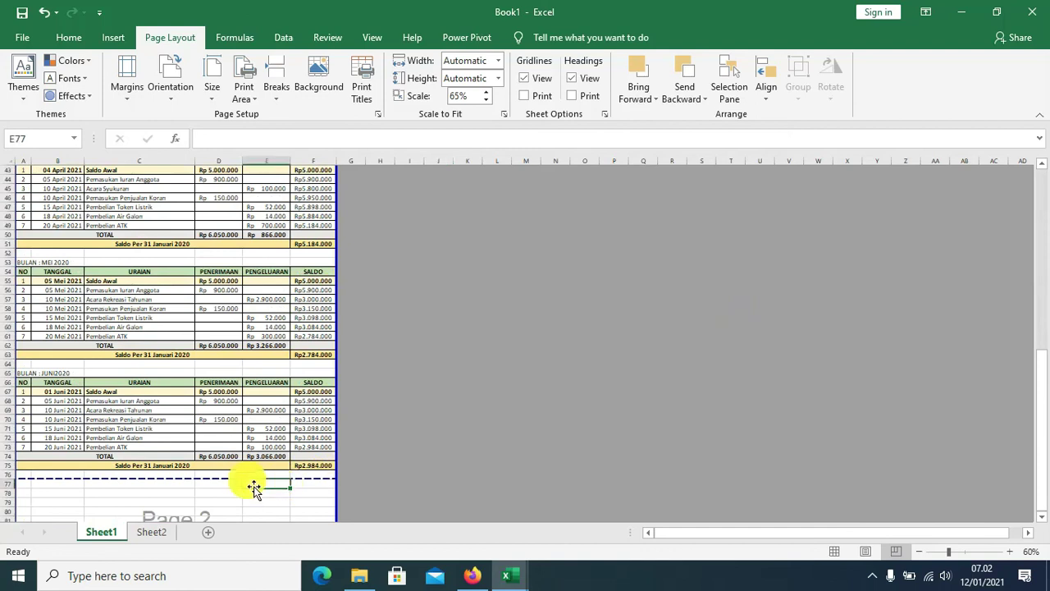
pyautogui.moveTo(237, 489); pyautogui.dragTo(263, 161)
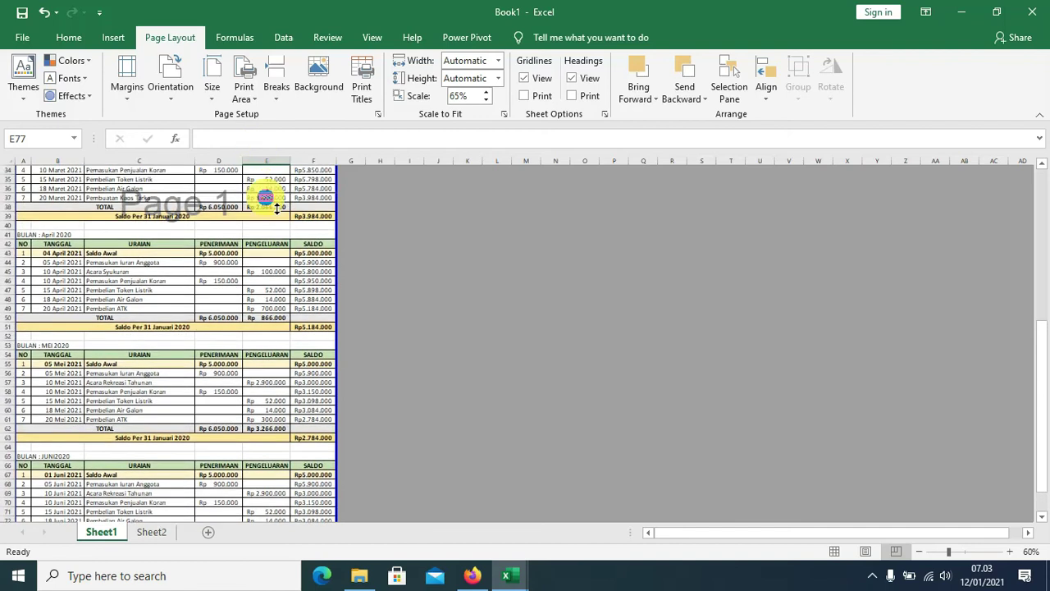
pyautogui.moveTo(264, 161); pyautogui.dragTo(279, 244)
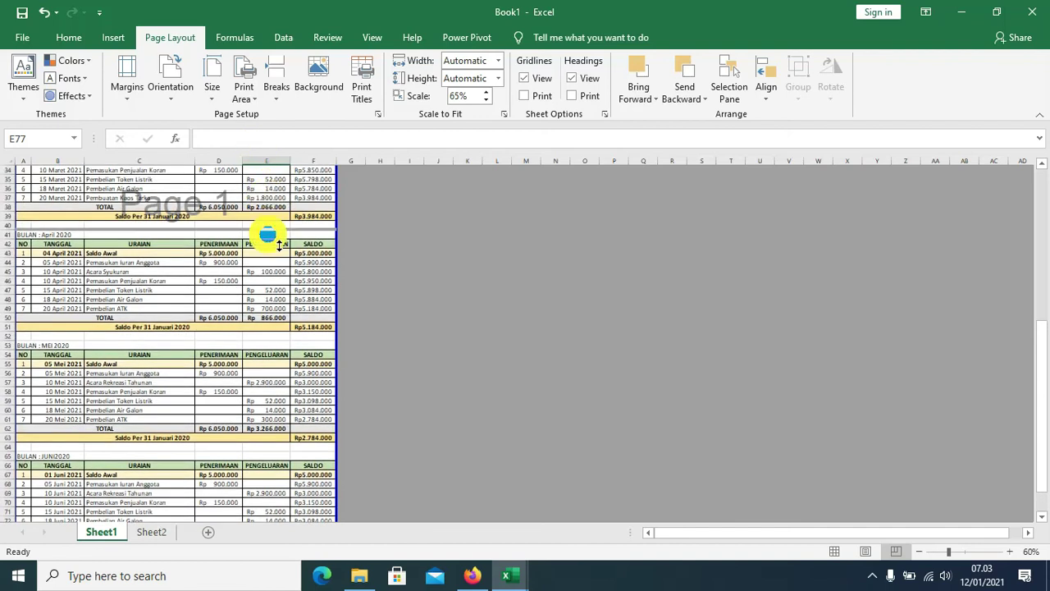
# Pull the print area's bottom border back up to row 76, right after June.
pyautogui.scroll(-3, 508, 287)
pyautogui.scroll(-1, 511, 307)
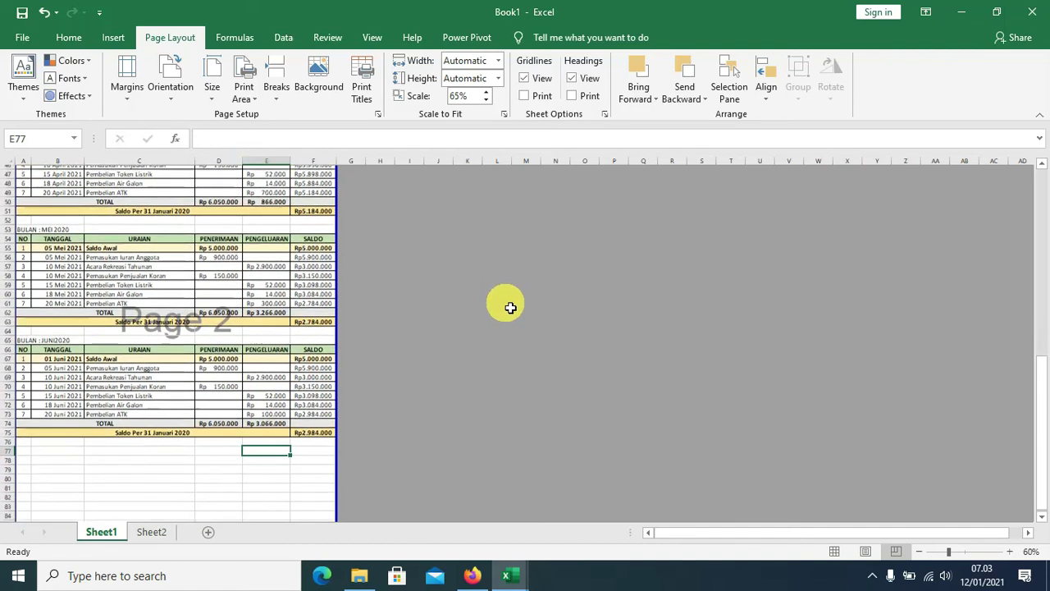
pyautogui.scroll(-3, 510, 307)
pyautogui.moveTo(222, 462); pyautogui.dragTo(243, 370)
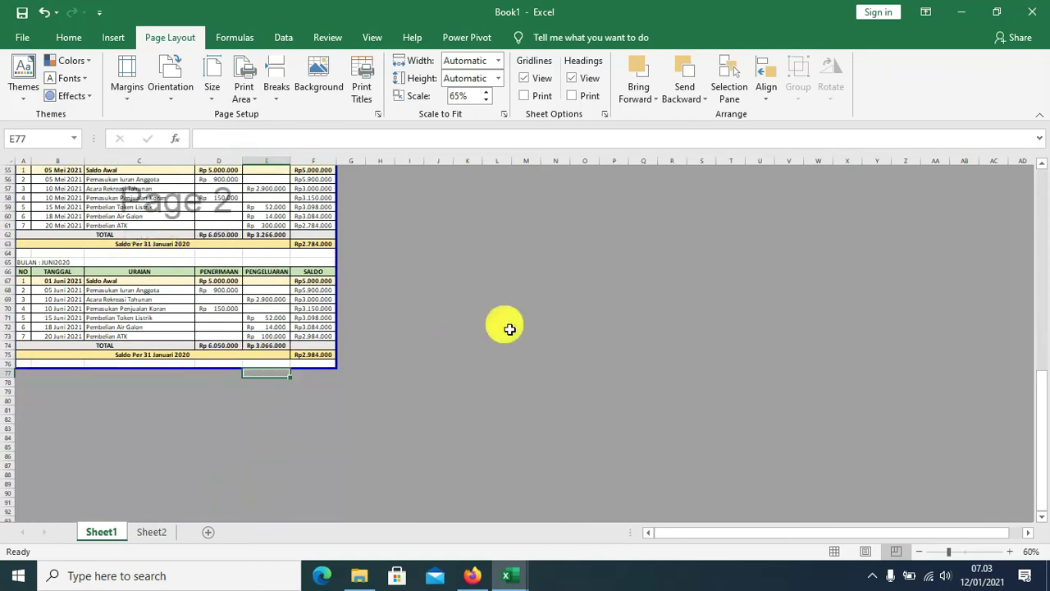
pyautogui.scroll(4, 506, 328)
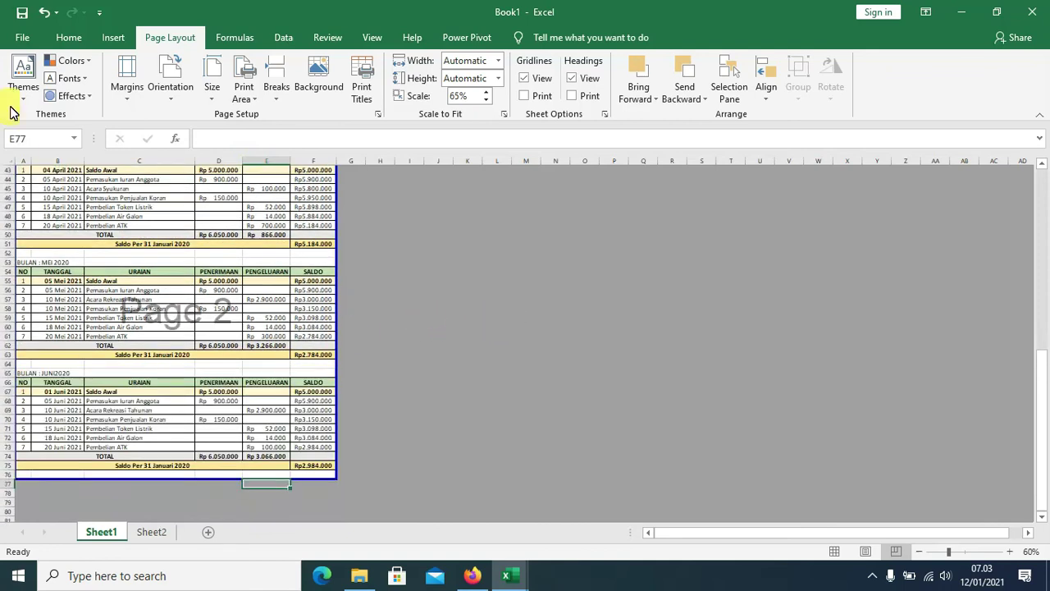
pyautogui.click(473, 38)
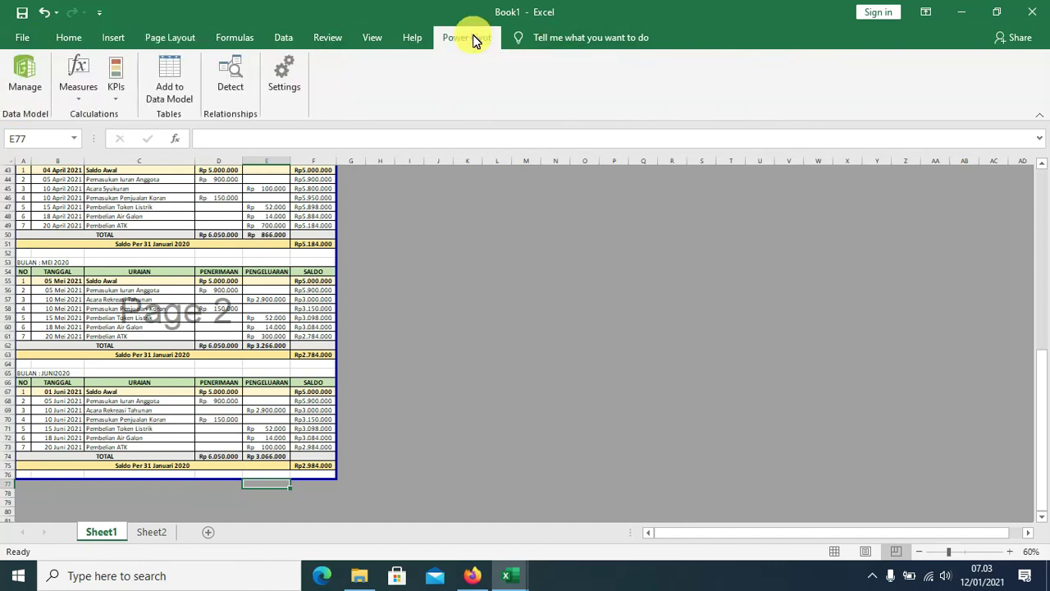
# Preview the two-page report at 65% scale.
pyautogui.click(61, 37)
pyautogui.click(30, 40)
pyautogui.click(63, 305)
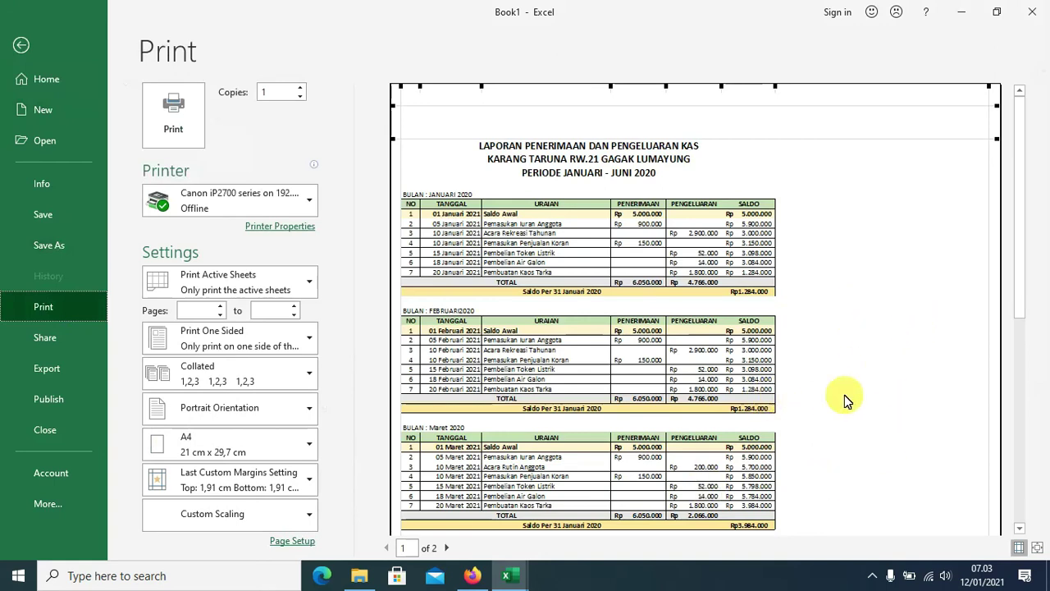
pyautogui.scroll(-1, 738, 275)
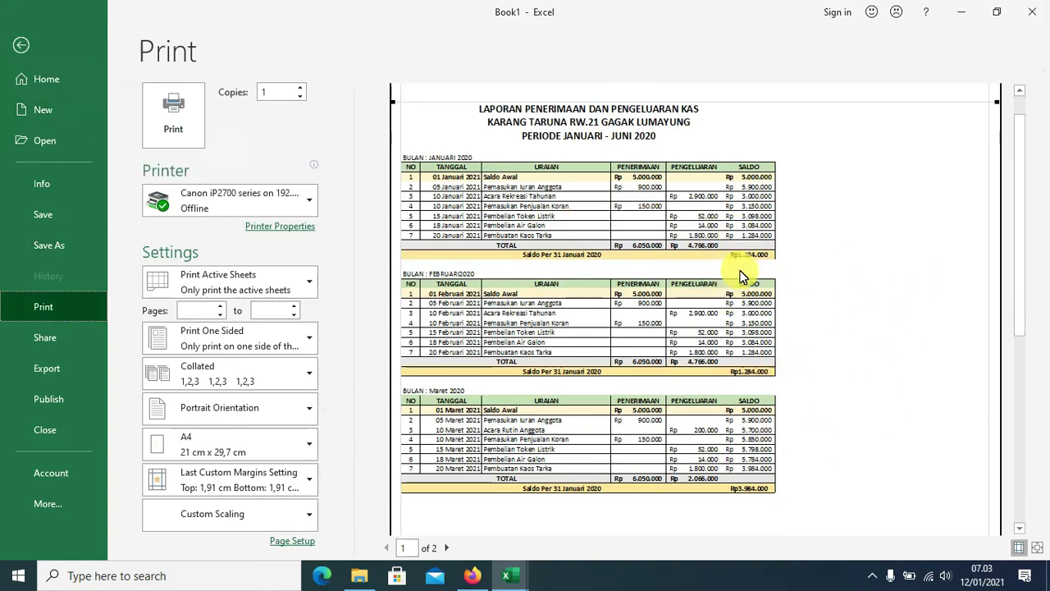
pyautogui.scroll(-2, 750, 283)
pyautogui.scroll(-2, 754, 288)
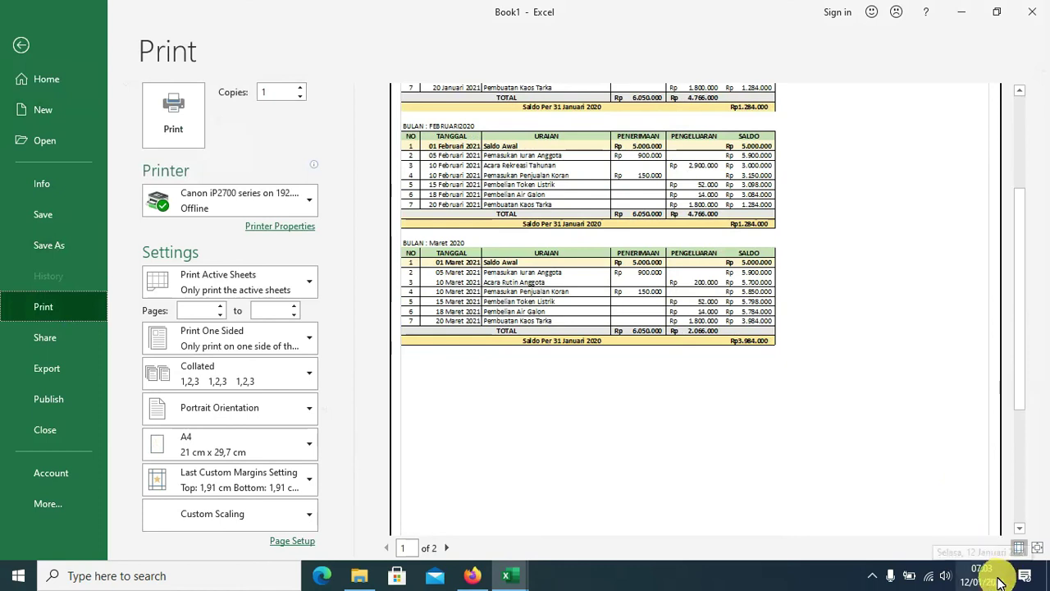
pyautogui.press('Escape')
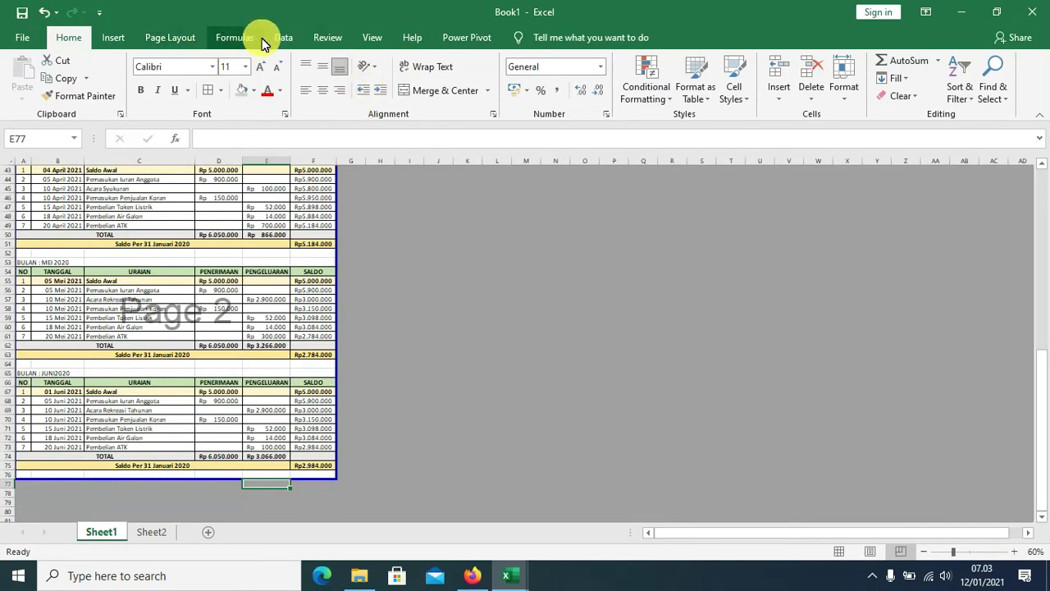
# Raise the print scale to 95% and check the larger two-page preview.
pyautogui.click(175, 42)
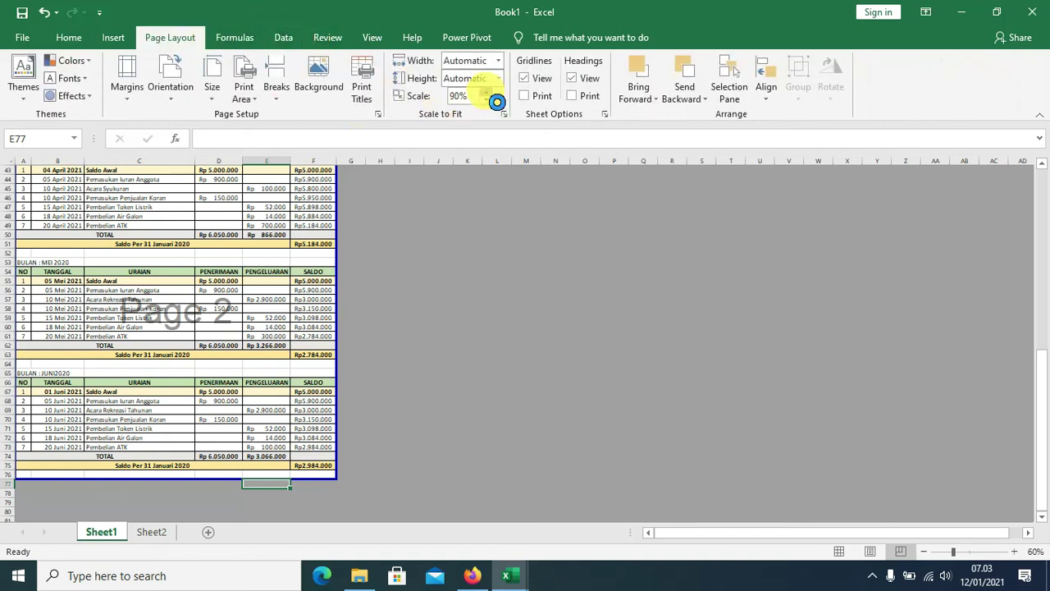
pyautogui.click(20, 31)
pyautogui.click(66, 305)
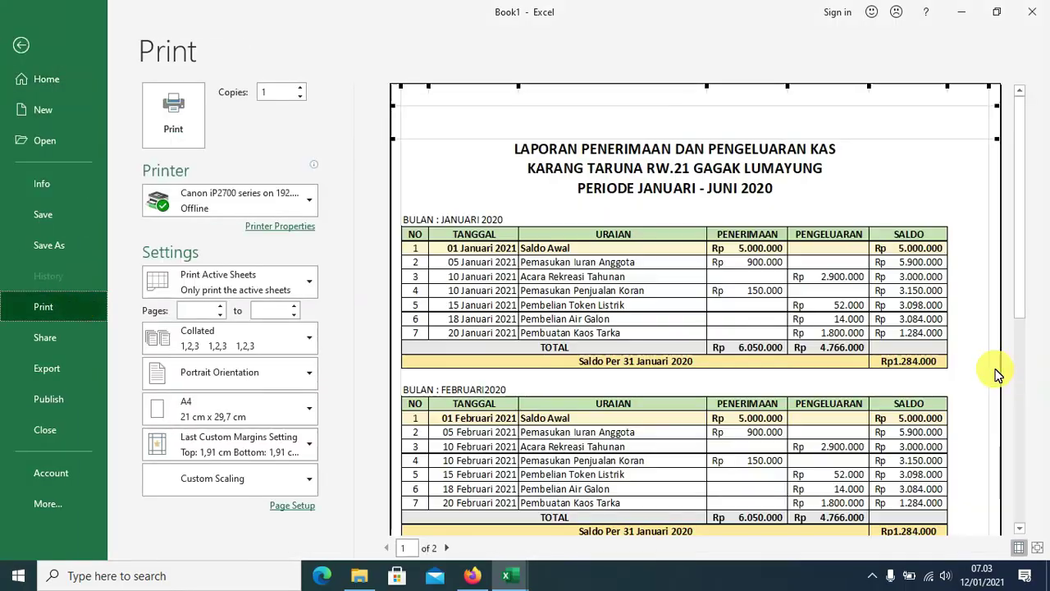
pyautogui.scroll(-5, 1025, 368)
pyautogui.scroll(-1, 1022, 368)
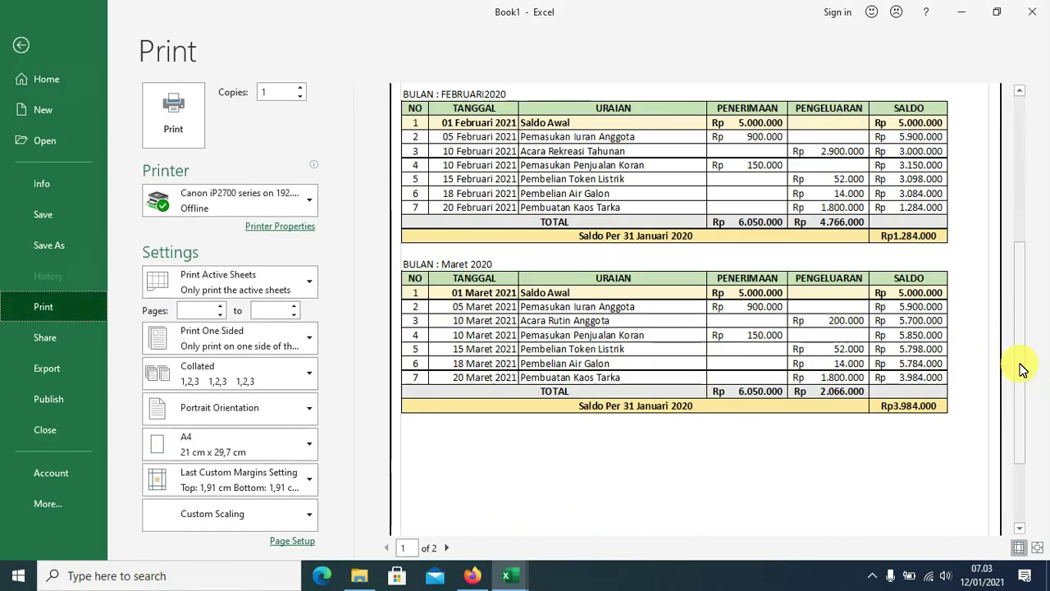
pyautogui.scroll(-3, 1022, 369)
pyautogui.scroll(3, 1023, 361)
pyautogui.scroll(6, 1025, 359)
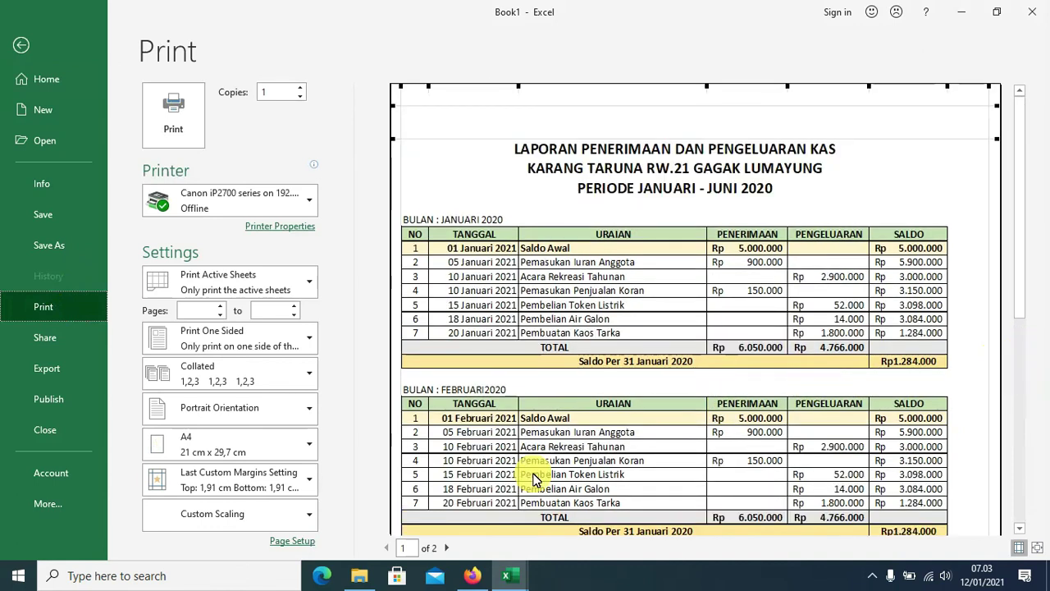
# Tick Center on page: Horizontally in Page Setup margins, apply, and leave print preview.
pyautogui.click(303, 542)
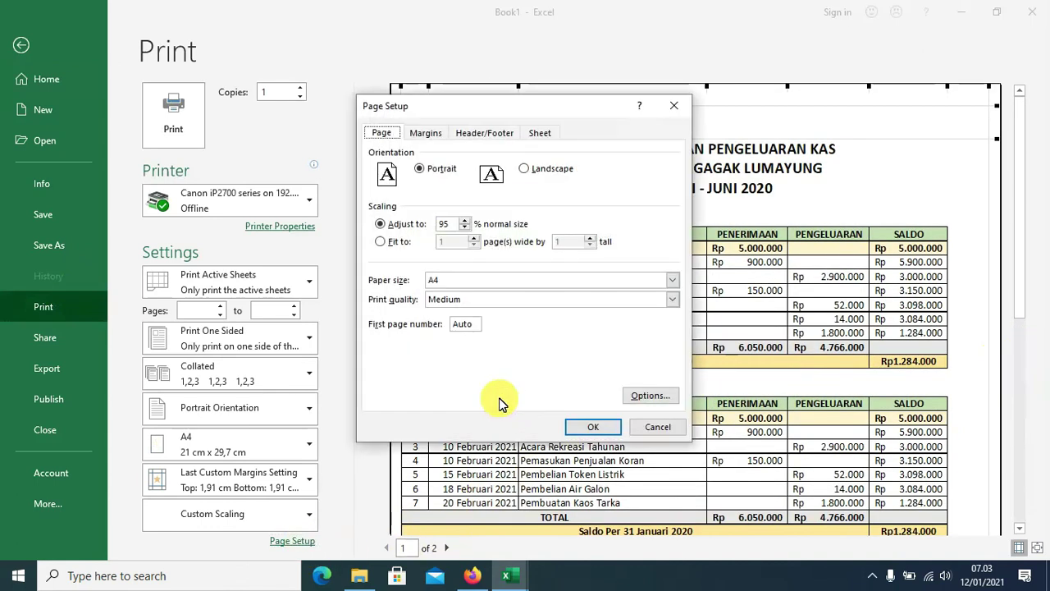
pyautogui.click(432, 133)
pyautogui.click(402, 345)
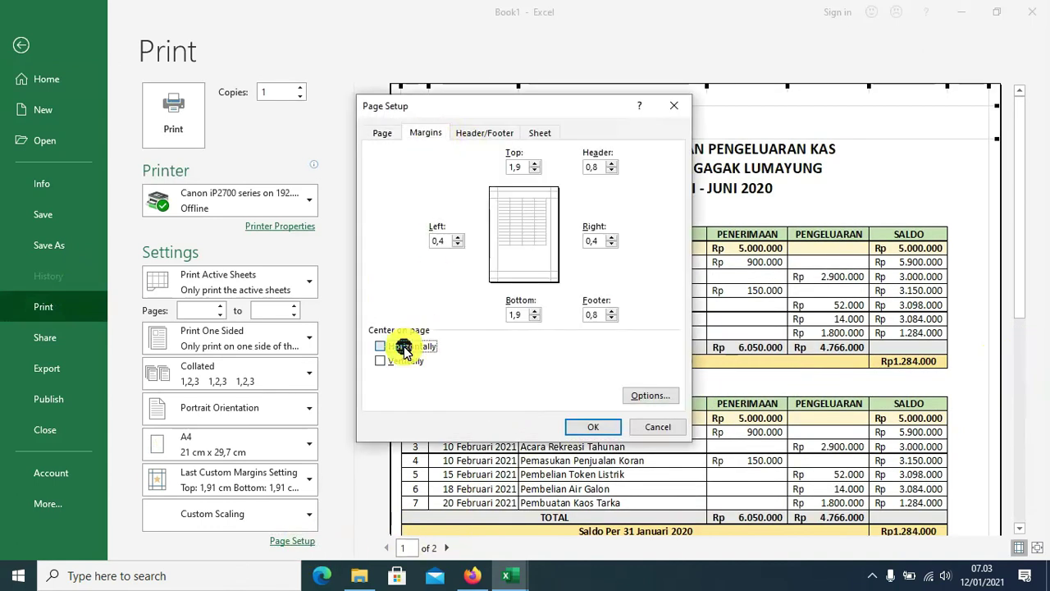
pyautogui.click(606, 430)
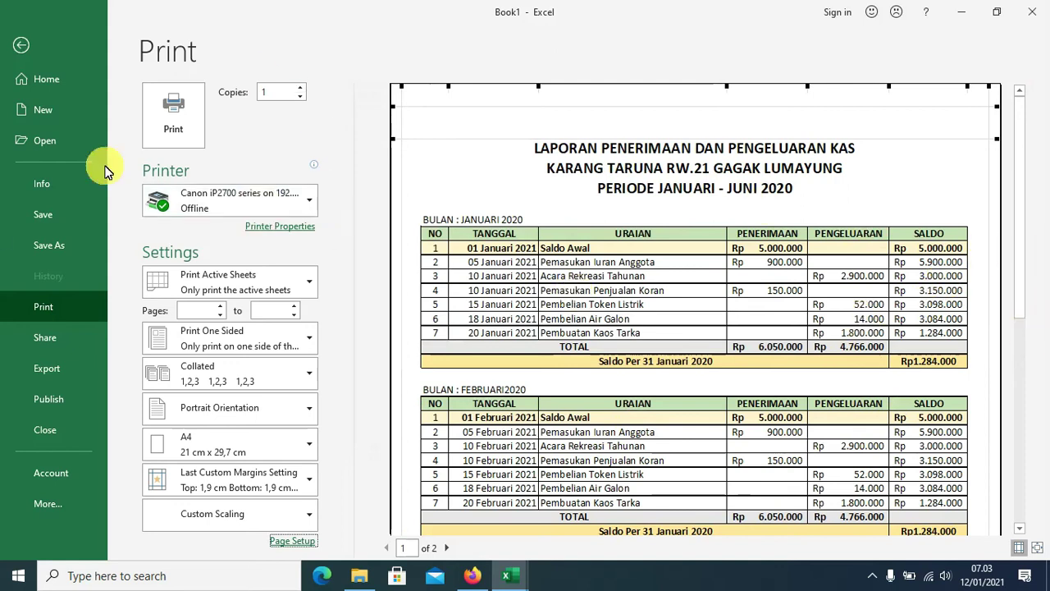
pyautogui.press('Escape')
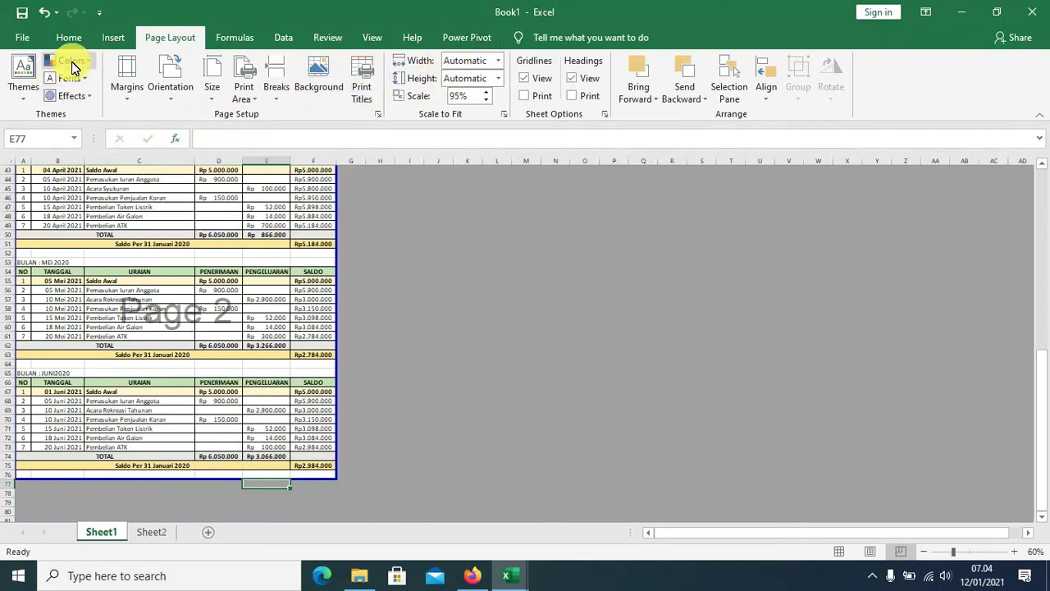
# Return Sheet1 to Normal view and scroll up to review the finished report.
pyautogui.click(377, 39)
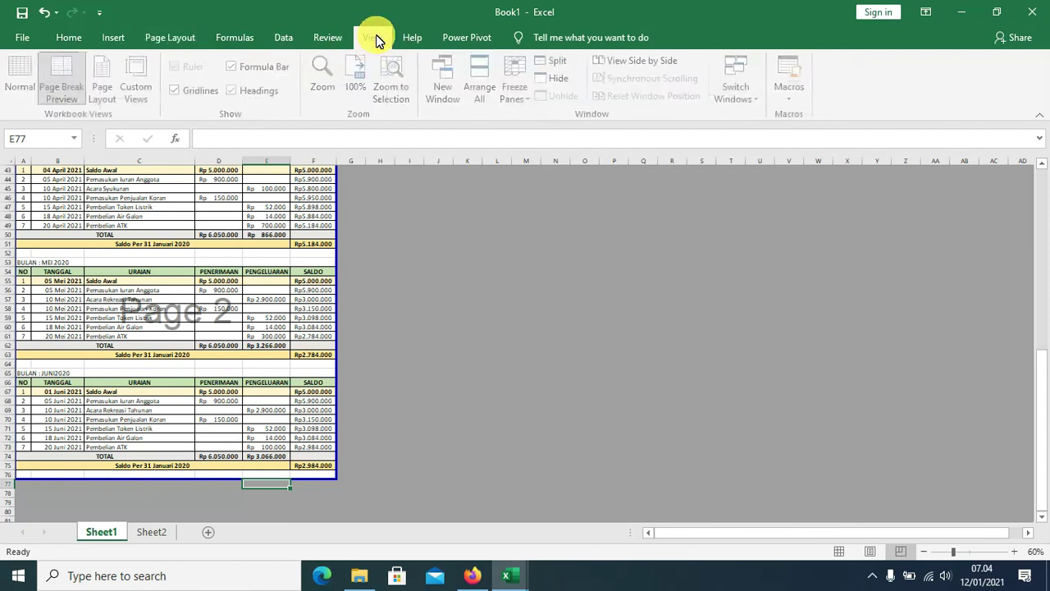
pyautogui.click(20, 70)
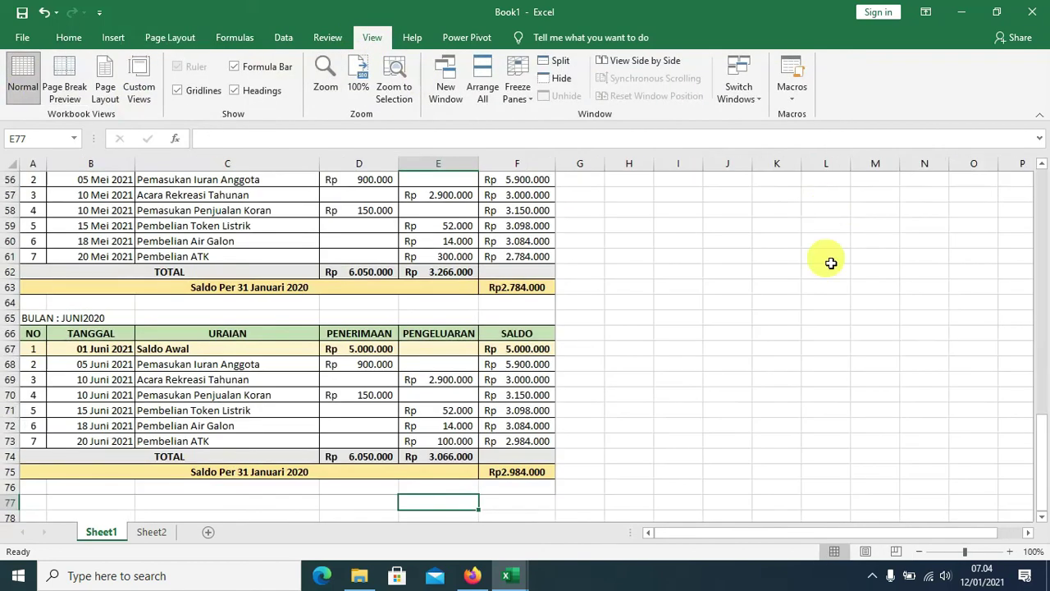
pyautogui.scroll(6, 829, 262)
pyautogui.scroll(6, 818, 260)
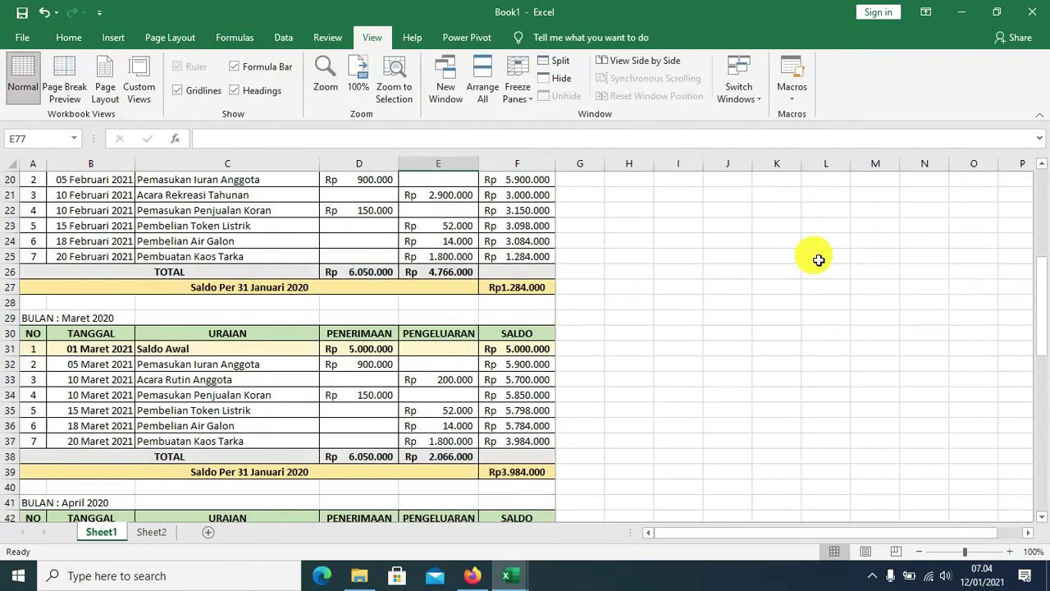